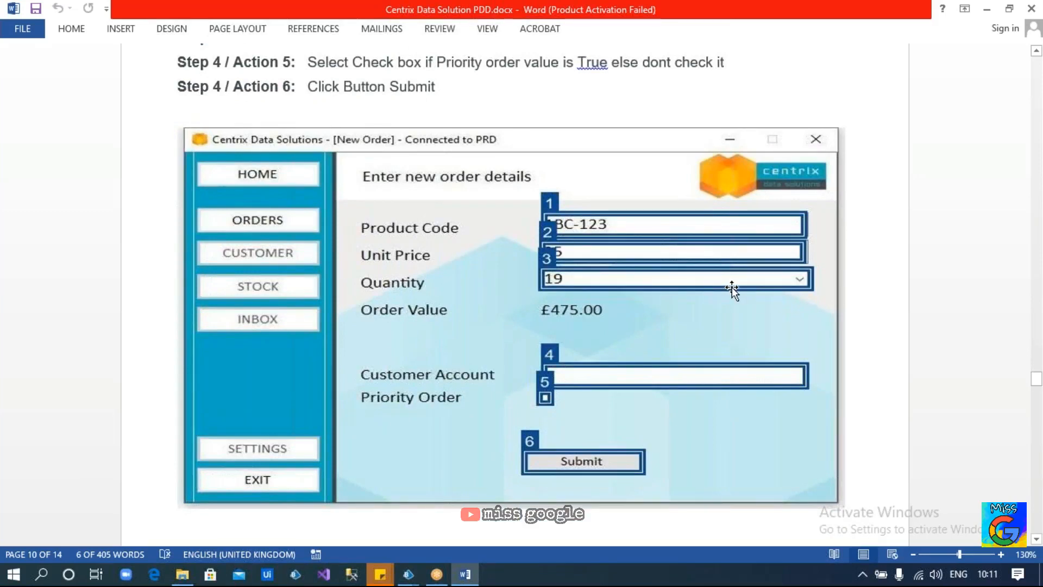
Open the Orders.xls workbook from the Centrix Data Solutions folder
scroll(477, 420, "down", 3)
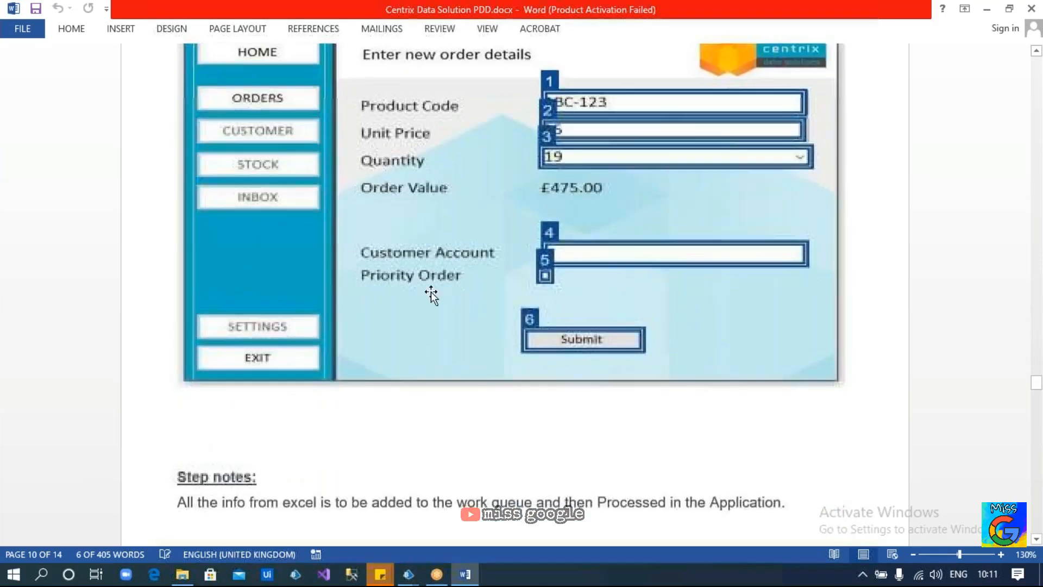
scroll(603, 335, "down", 10)
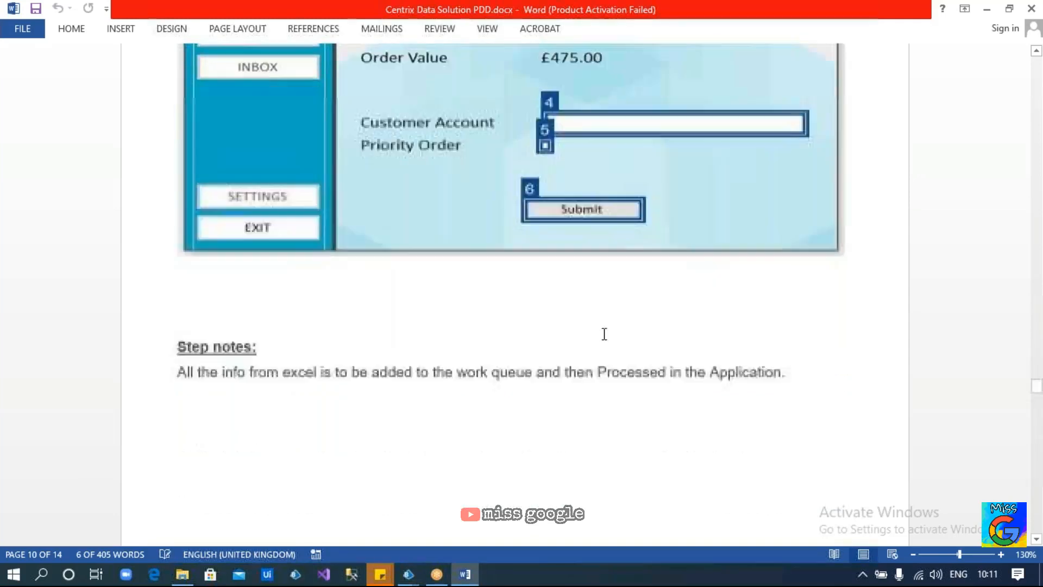
scroll(606, 342, "down", 4)
scroll(603, 338, "down", 8)
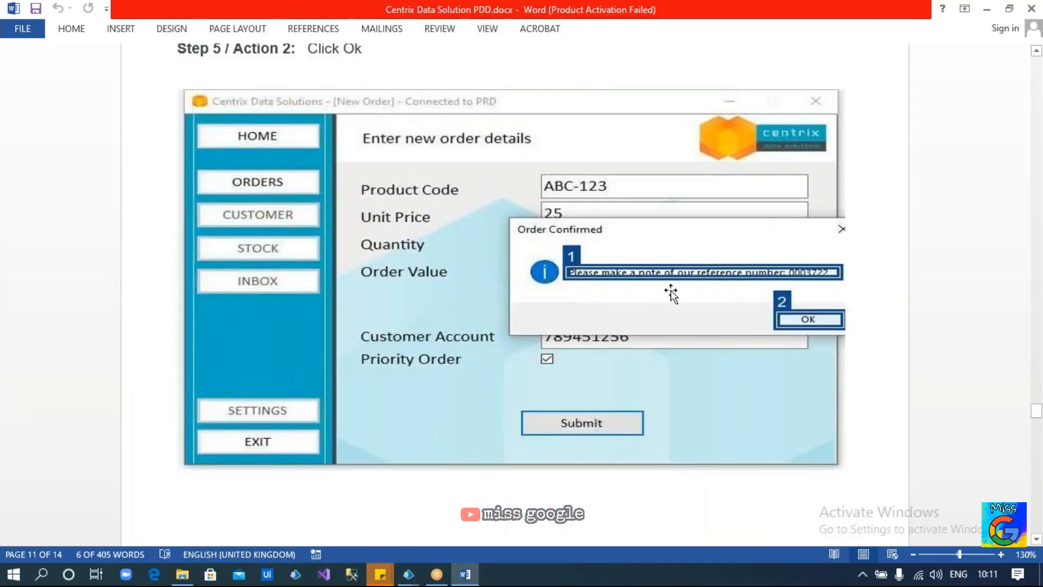
scroll(696, 296, "down", 2)
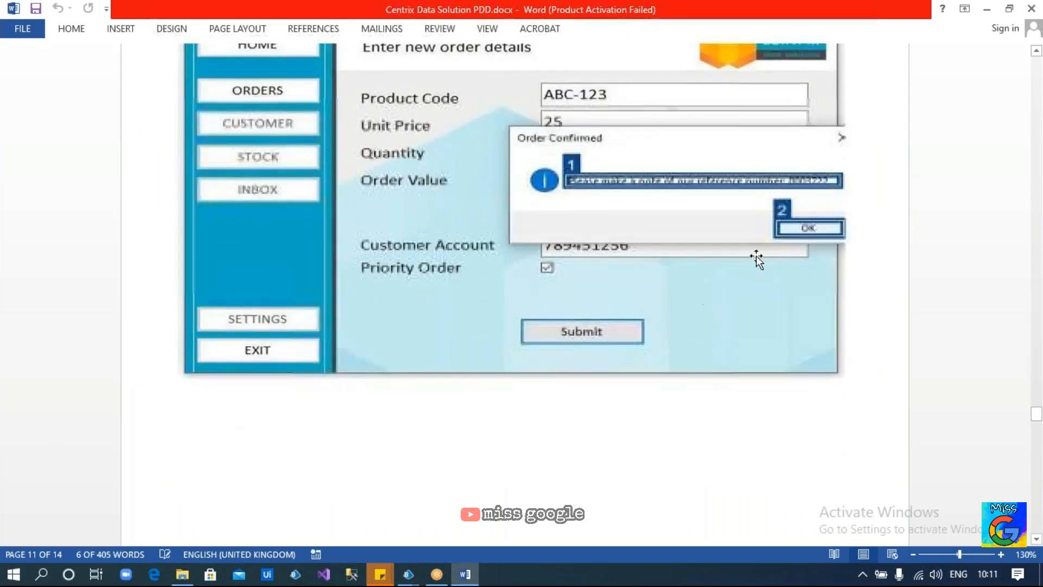
scroll(747, 250, "down", 5)
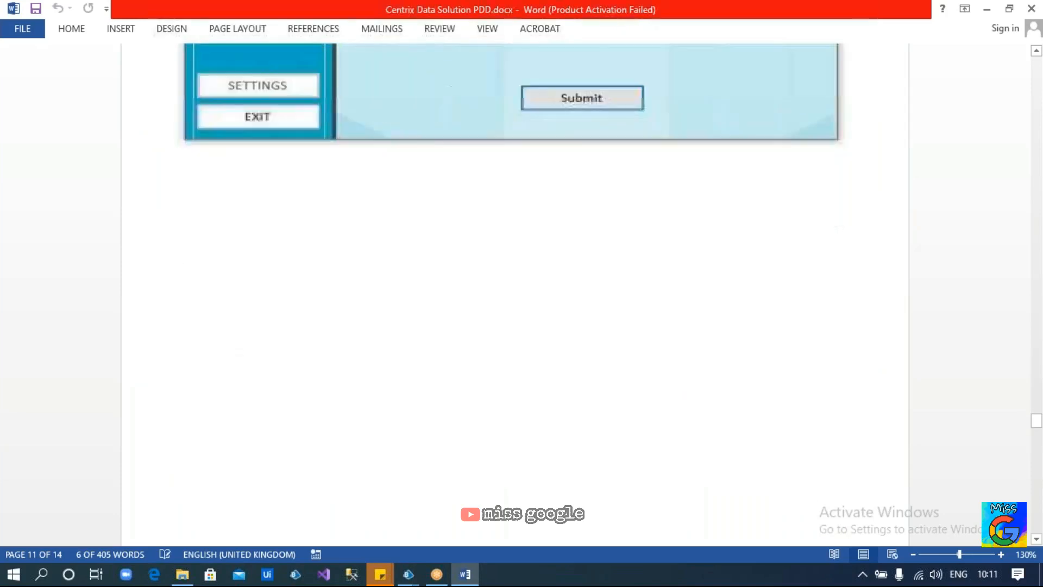
scroll(438, 470, "up", 5)
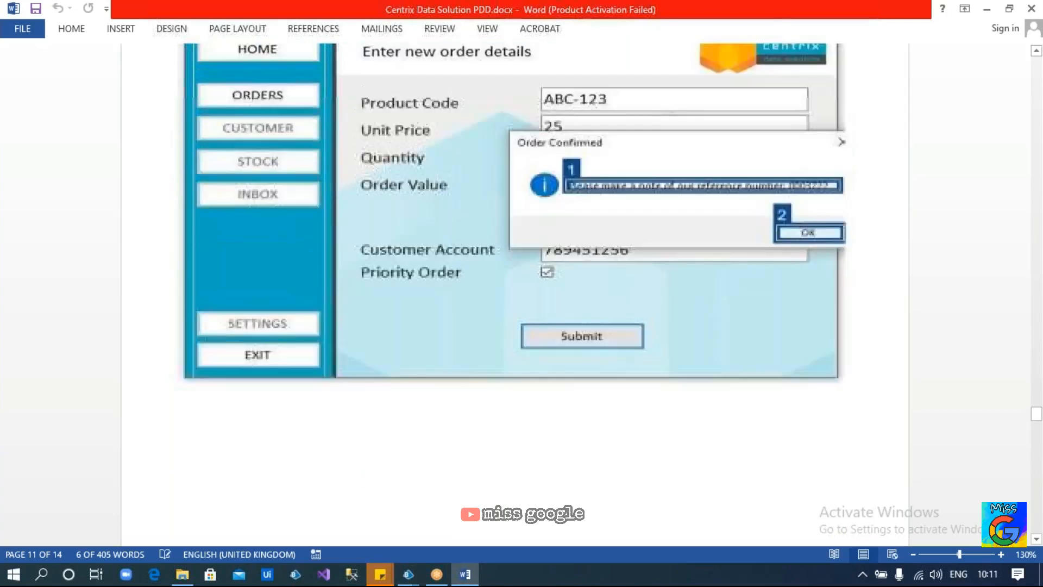
mouse_move(184, 574)
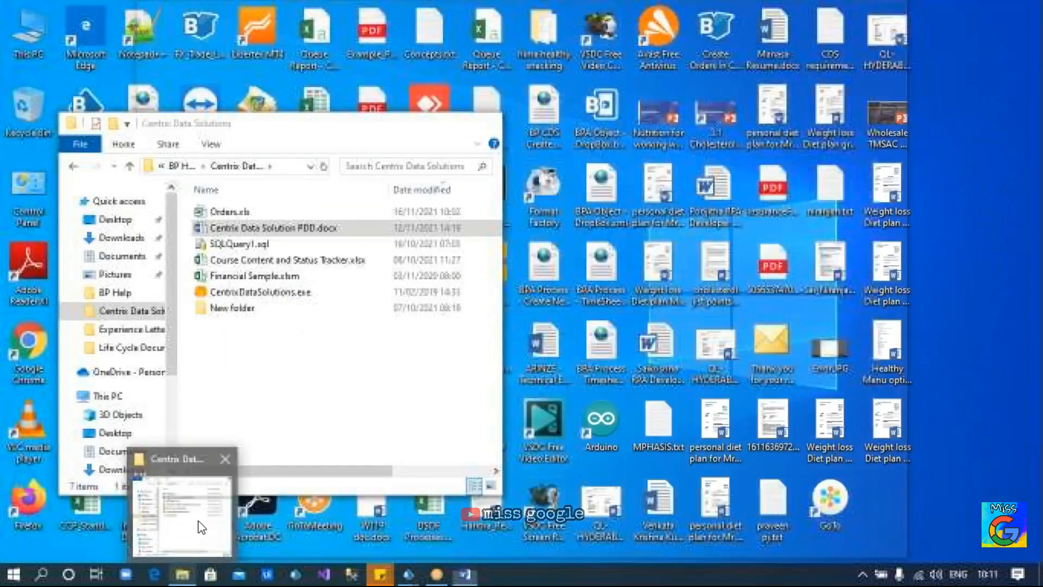
left_click(209, 550)
left_click(273, 211)
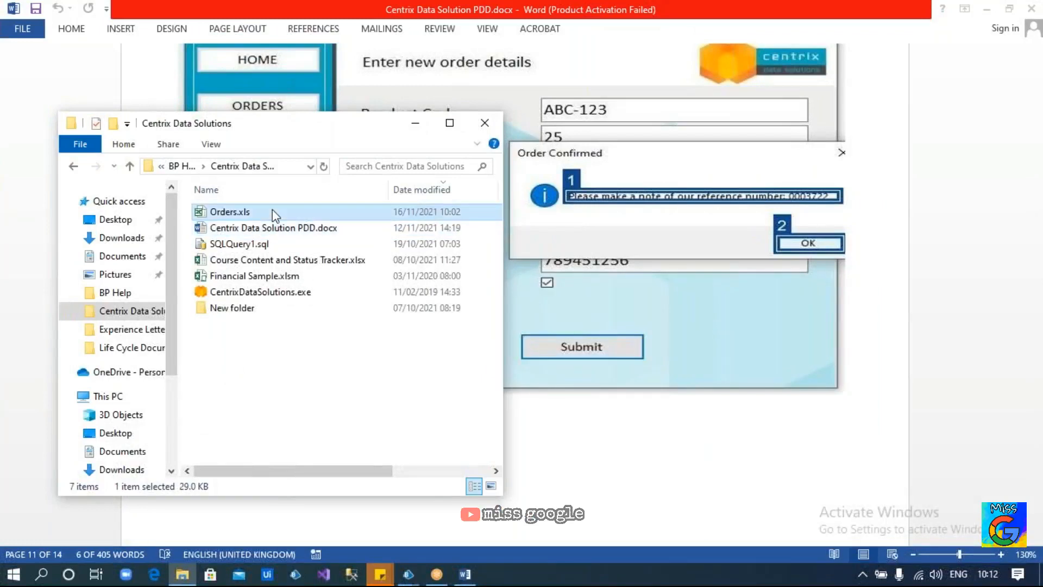
double_click(272, 211)
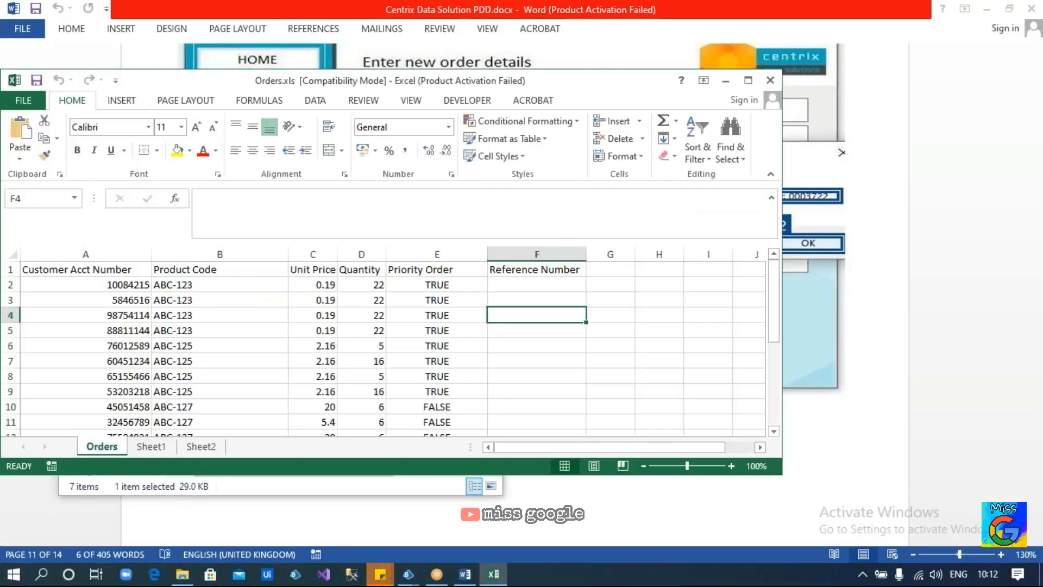
Maximise Excel, dismiss the activation prompt, and review the orders sheet
left_click(748, 80)
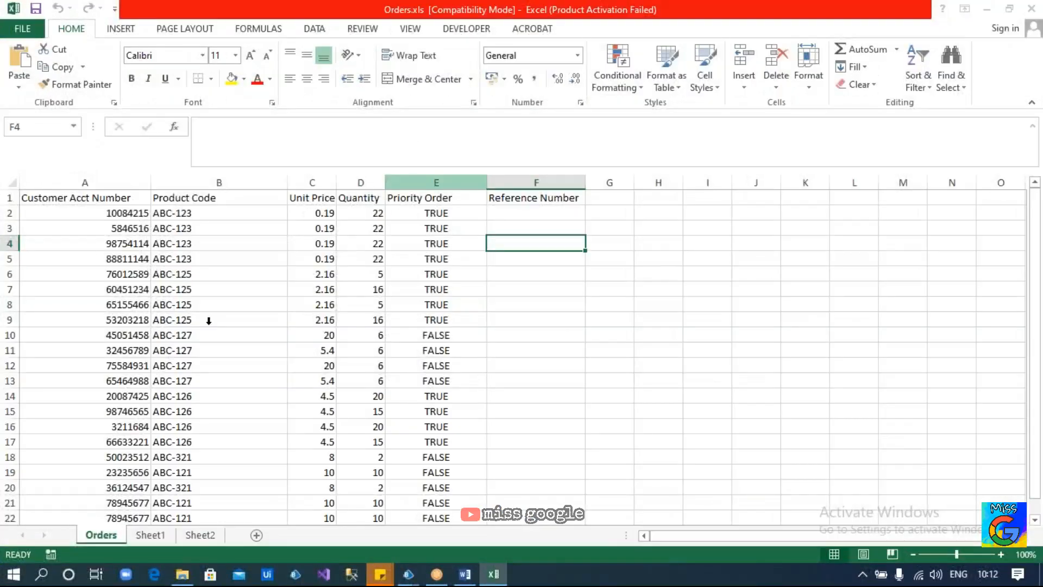
left_click(672, 433)
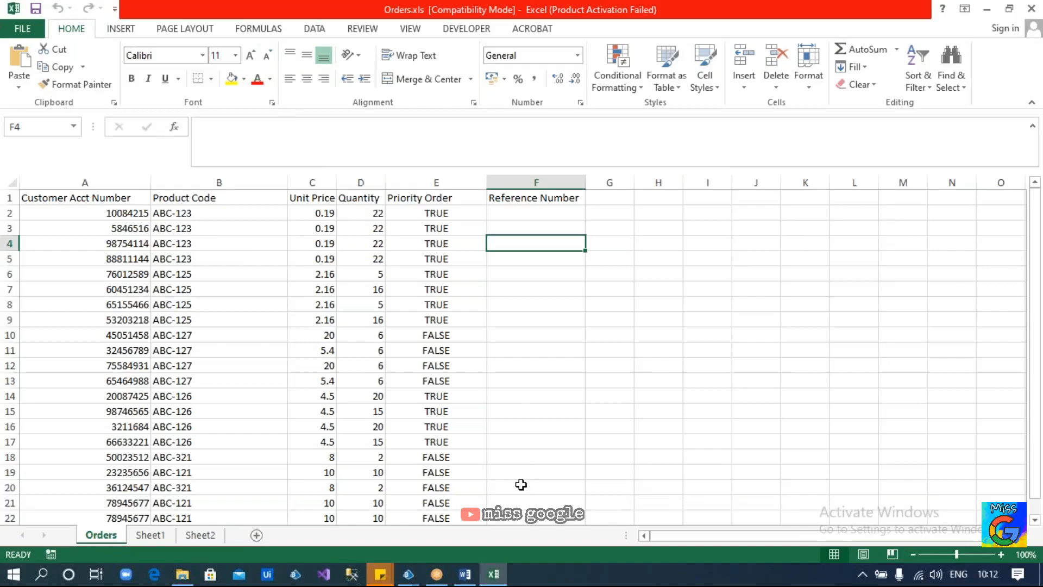
scroll(521, 484, "down", 1)
scroll(521, 484, "up", 1)
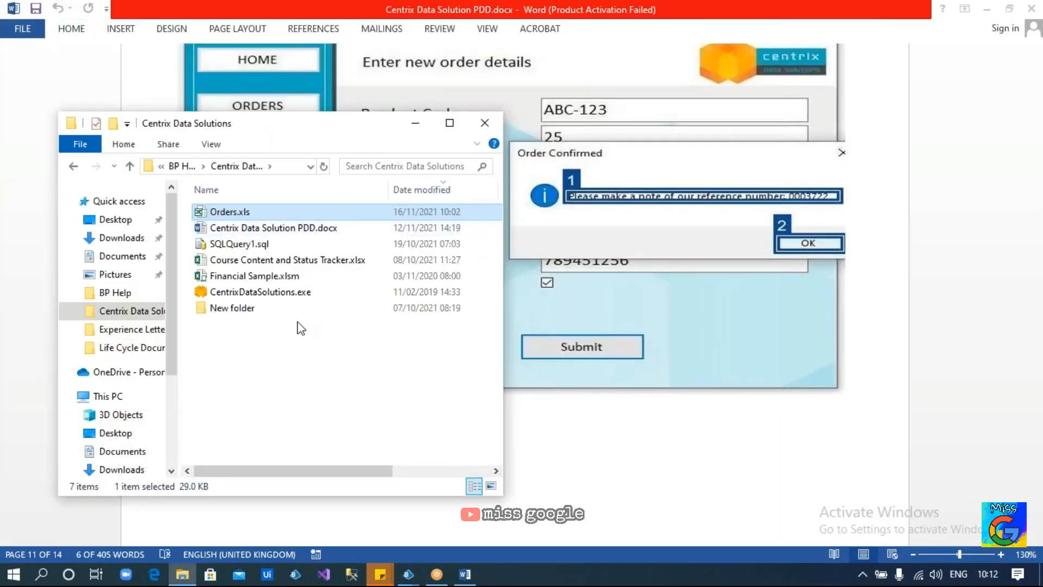
Select CentrixDataSolutions.exe in the folder, then bring up the Blue Prism windows
left_click(280, 293)
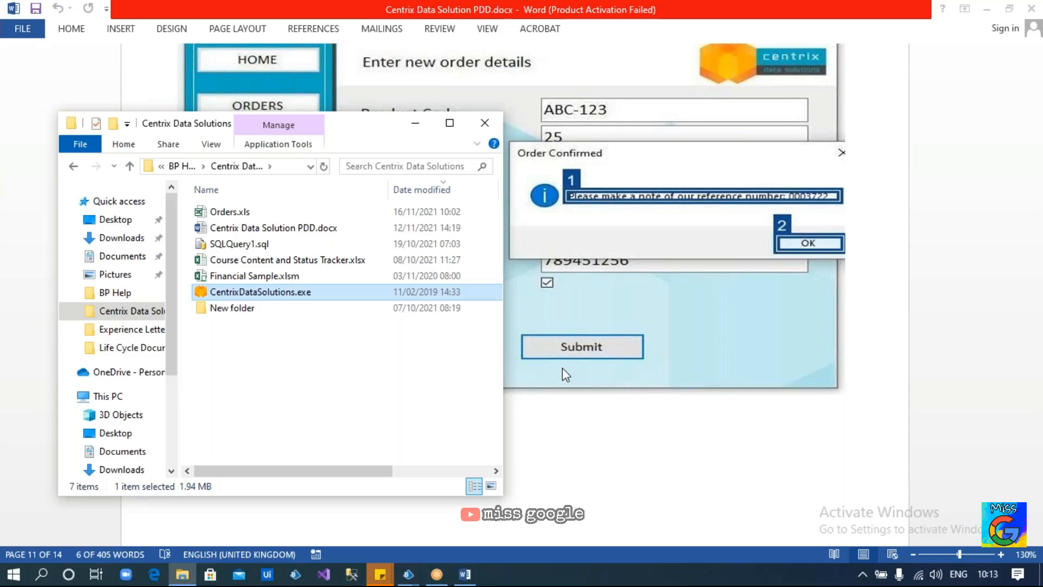
left_click(408, 574)
Switch to Blue Prism Studio, collapse the Default group, and open the Iopex Objects context menu
mouse_move(457, 528)
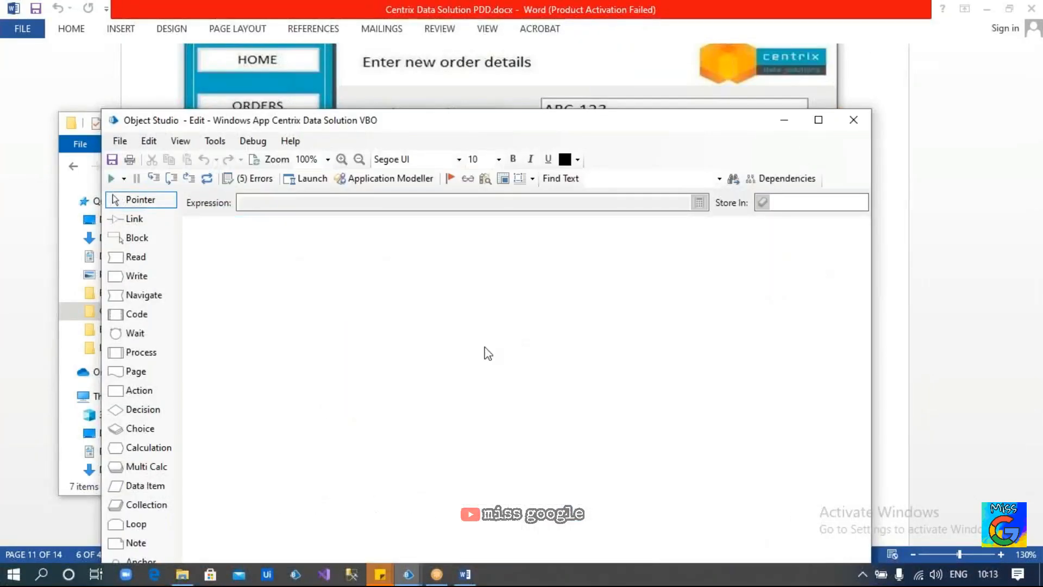
left_click(409, 574)
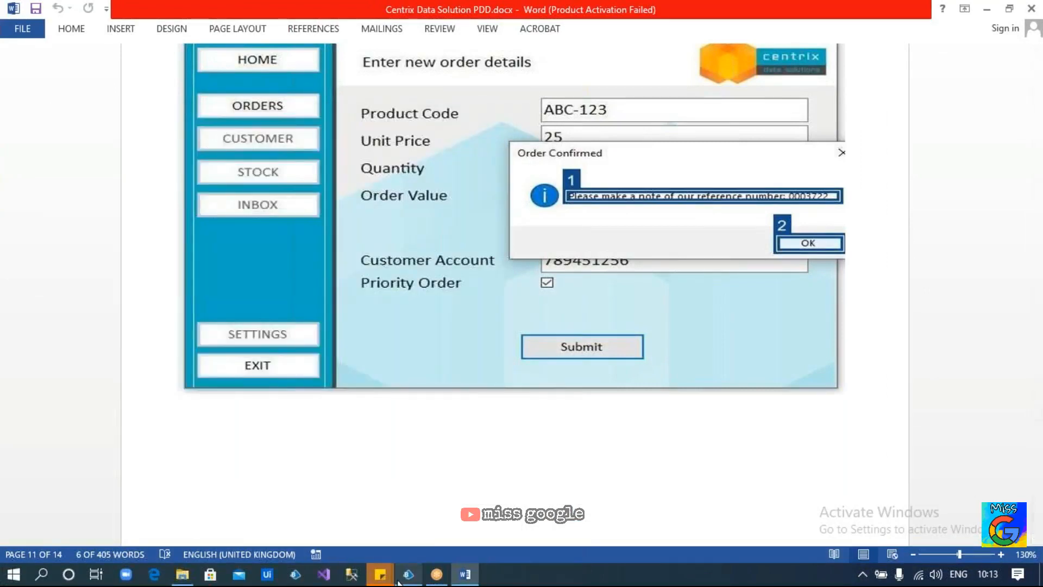
left_click(409, 574)
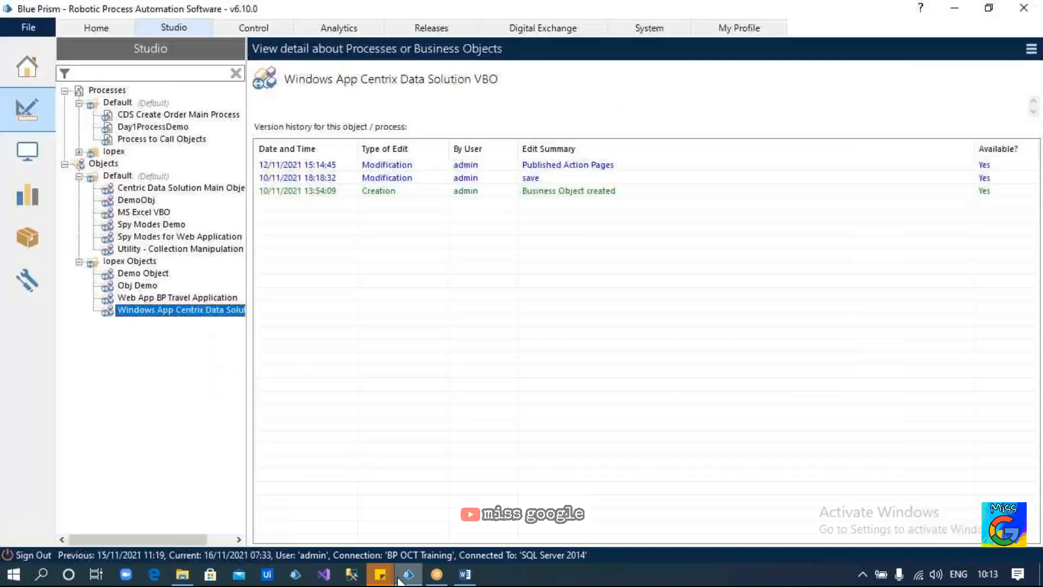
left_click(78, 177)
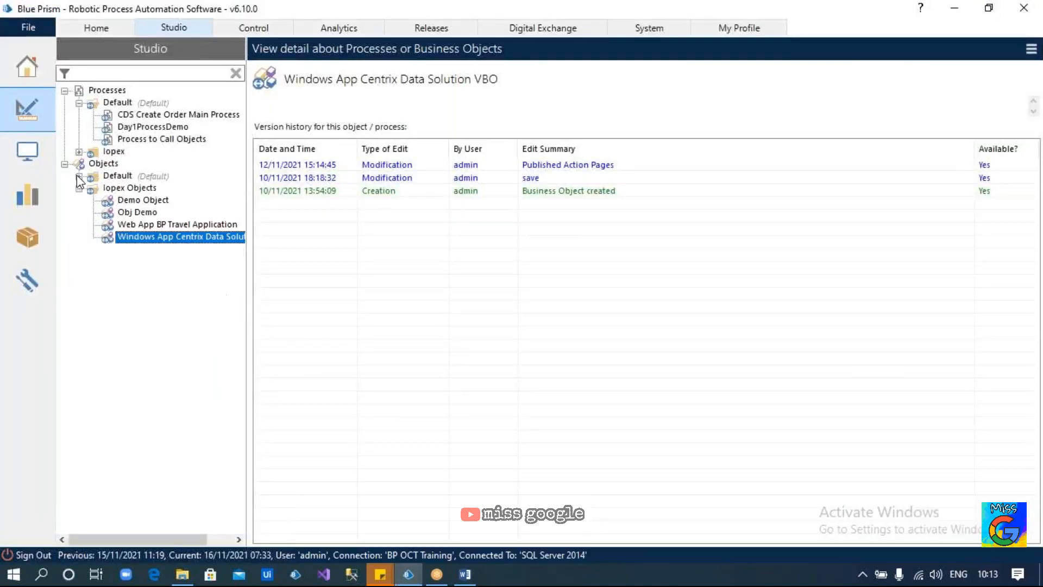
left_click(138, 186)
right_click(142, 189)
Create 'Centrix Data Solution Object', described as creating new orders in CDS, set to open afterwards
left_click(182, 196)
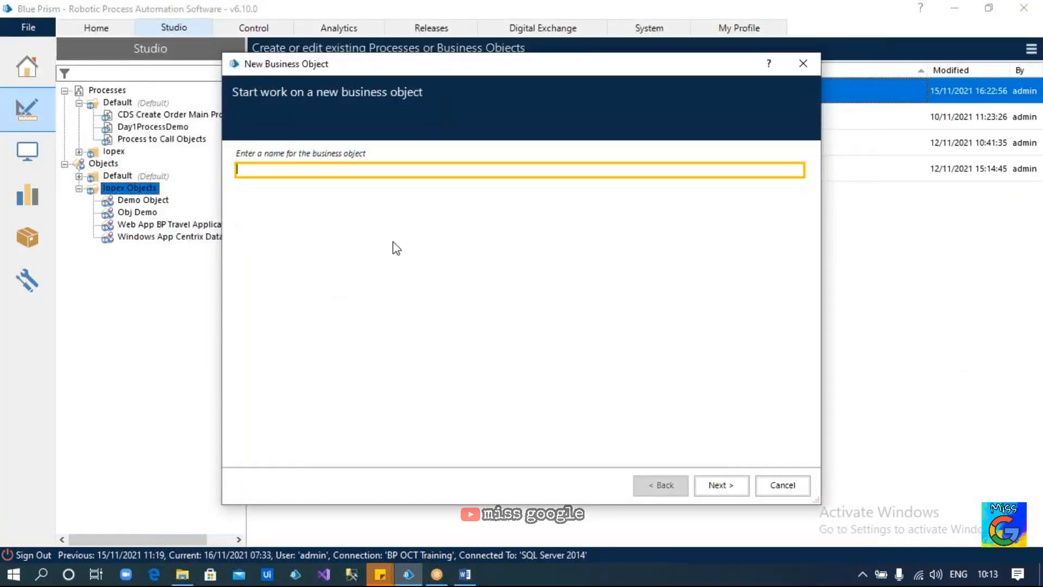
type("Centrix Data Solution Object")
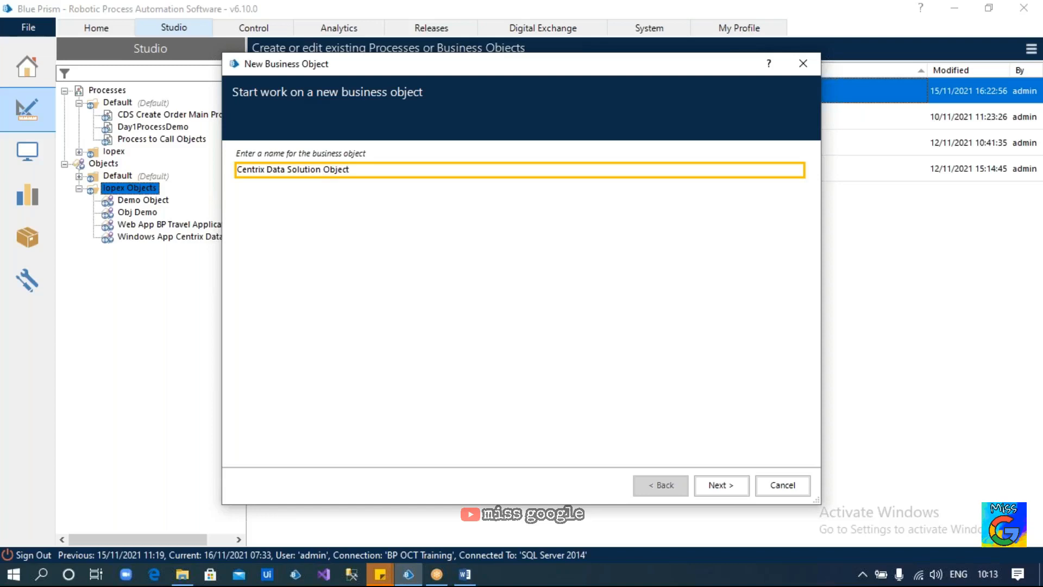
left_click(726, 484)
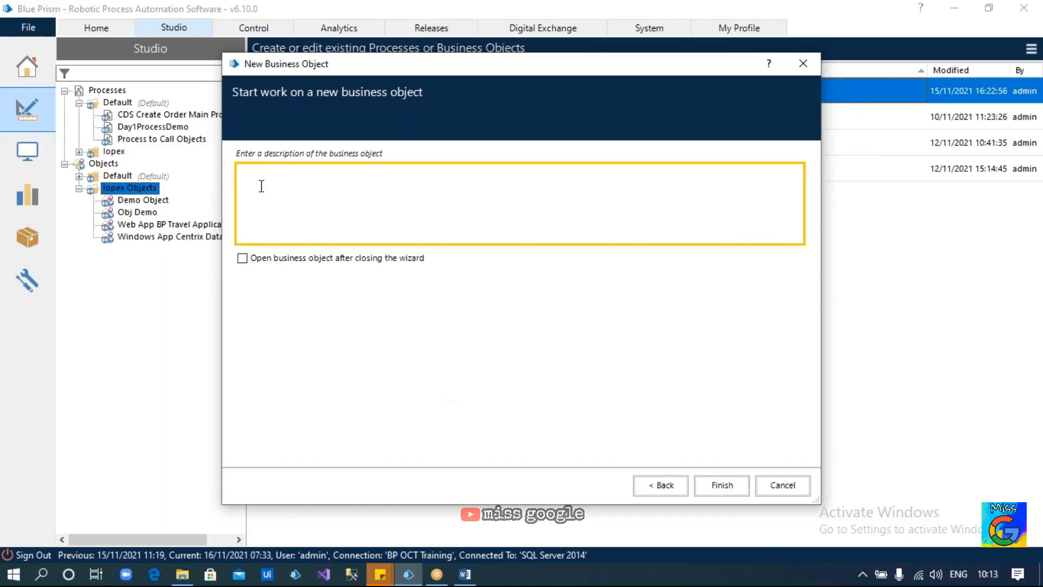
type("To cre")
type("ate NDEw")
key("BackSpace")
key("BackSpace")
key("BackSpace")
type("ew Order in CDS")
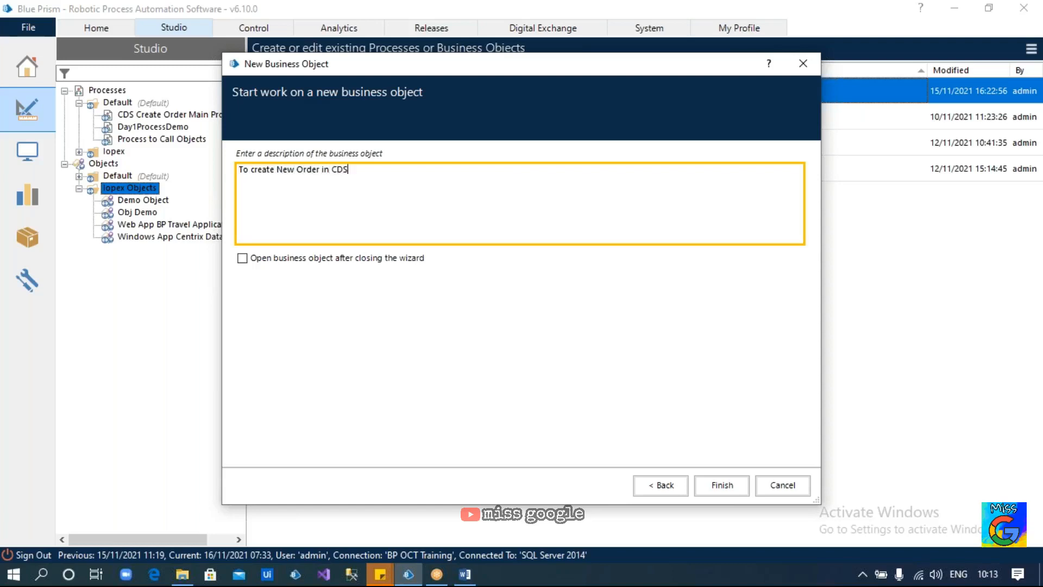
type(" application we are building this")
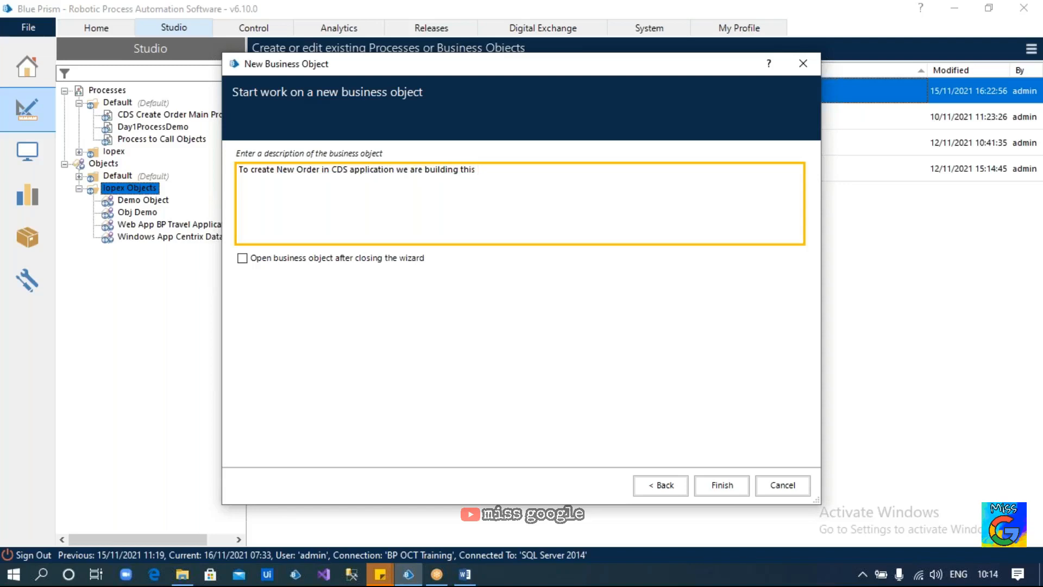
type(" Object")
left_click(242, 260)
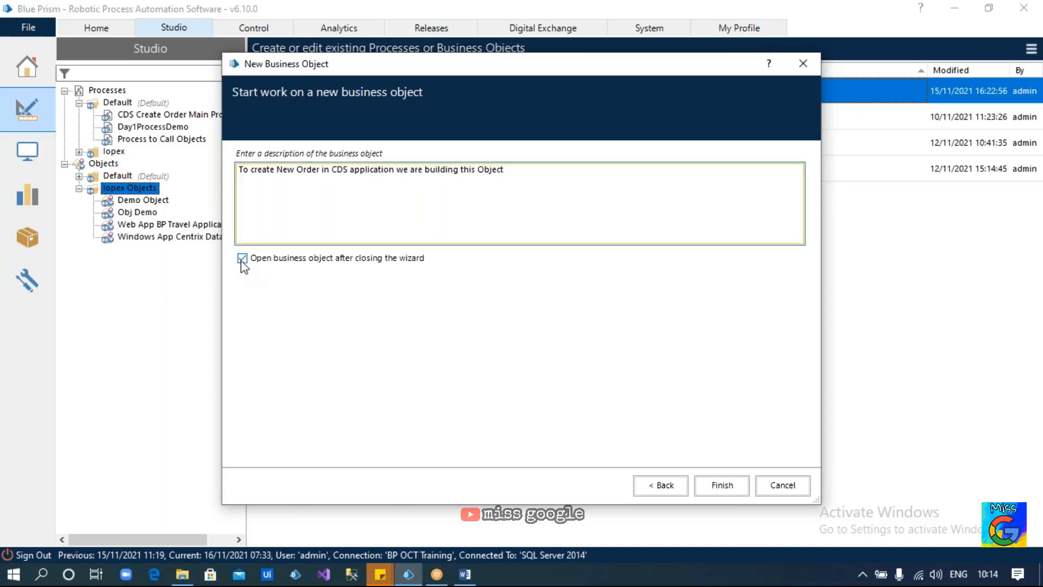
left_click(721, 485)
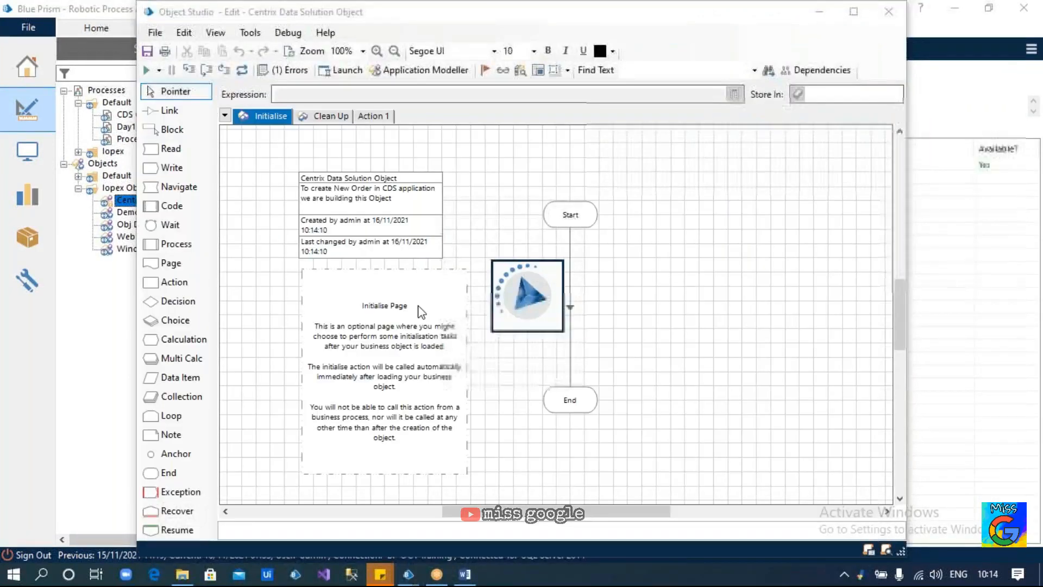
Maximise Object Studio and look through the Initialise and Clean Up pages
left_click_drag(273, 23, 219, 82)
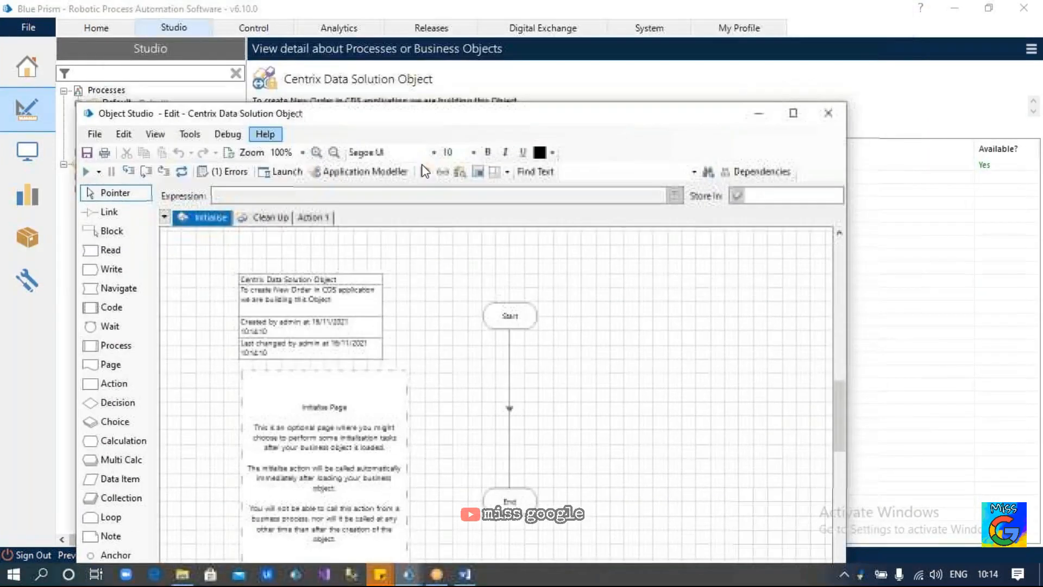
left_click(791, 111)
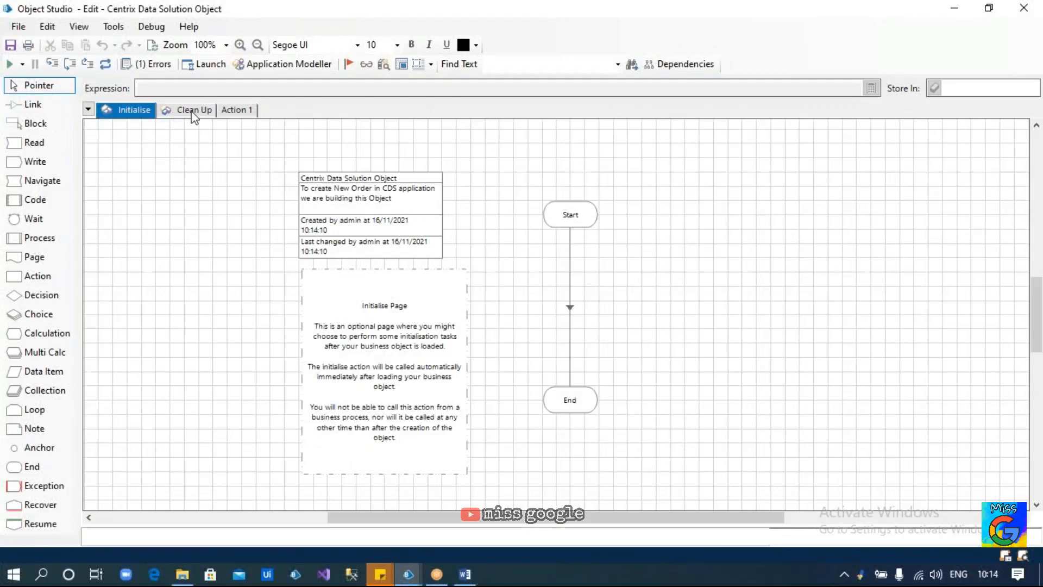
left_click(231, 111)
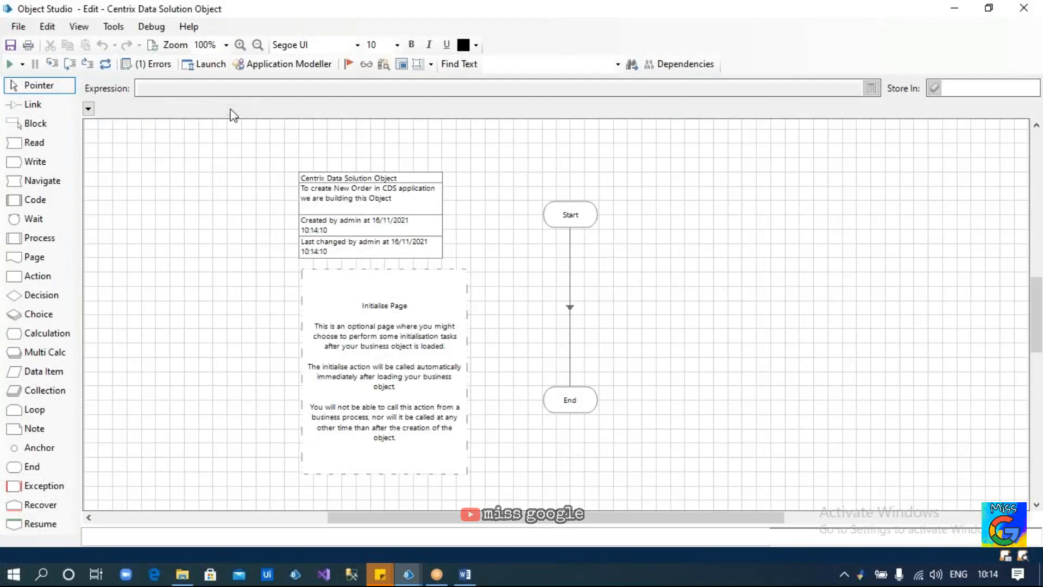
left_click(130, 113)
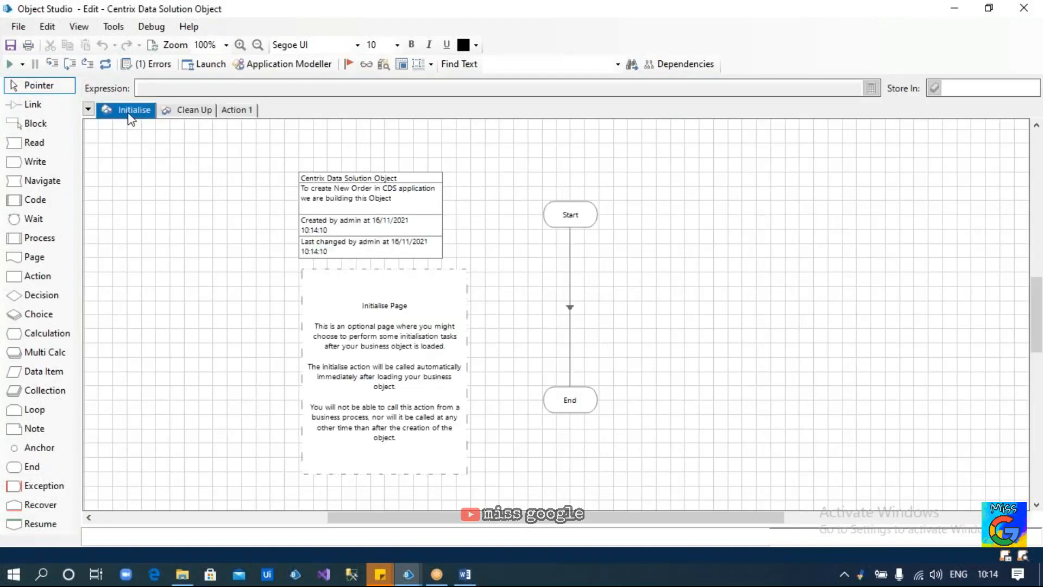
left_click(191, 111)
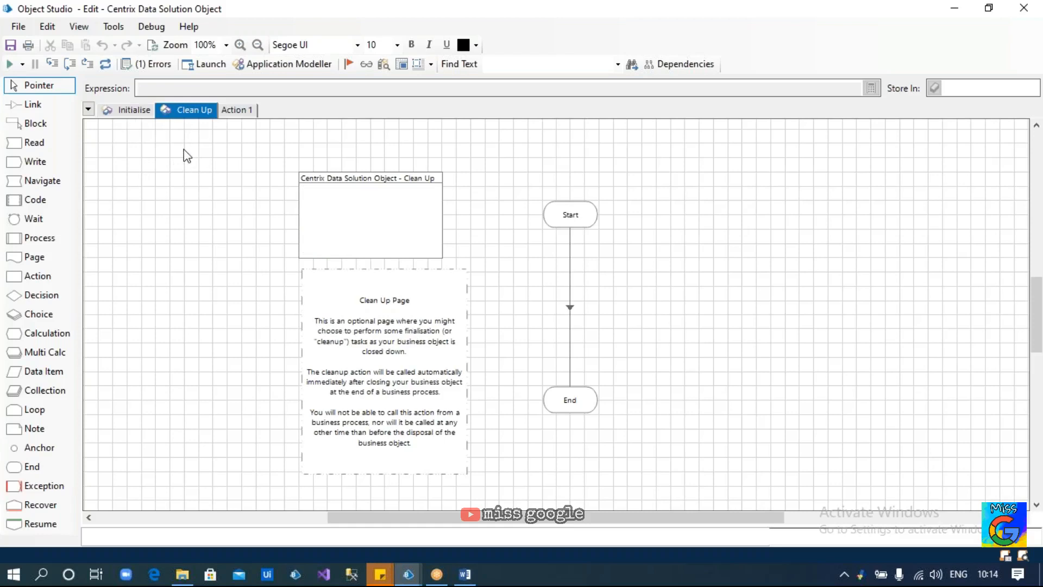
left_click(142, 112)
left_click(171, 114)
left_click(134, 113)
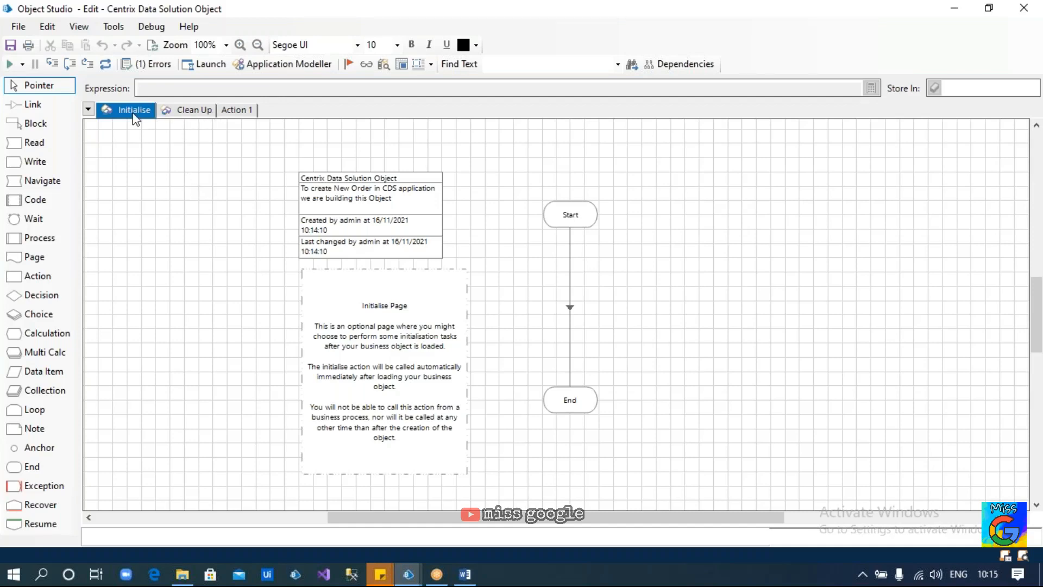
left_click(187, 112)
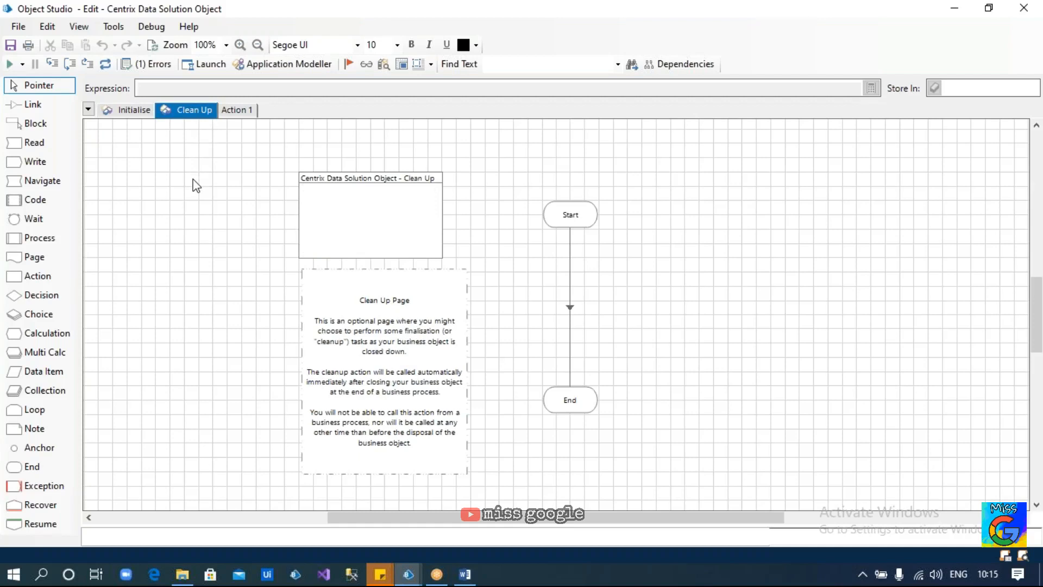
left_click(130, 110)
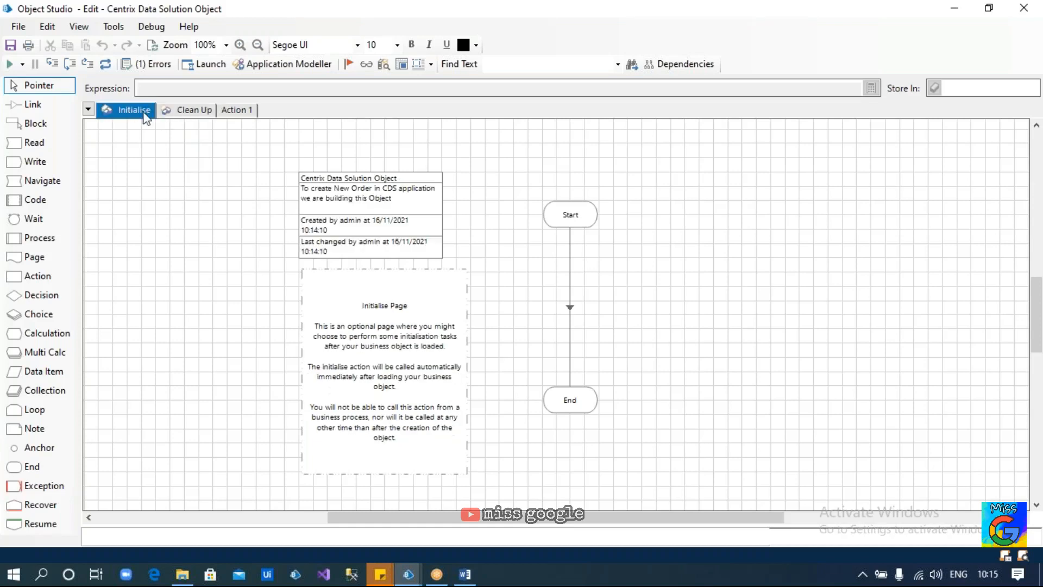
left_click(175, 114)
left_click(132, 111)
left_click(182, 113)
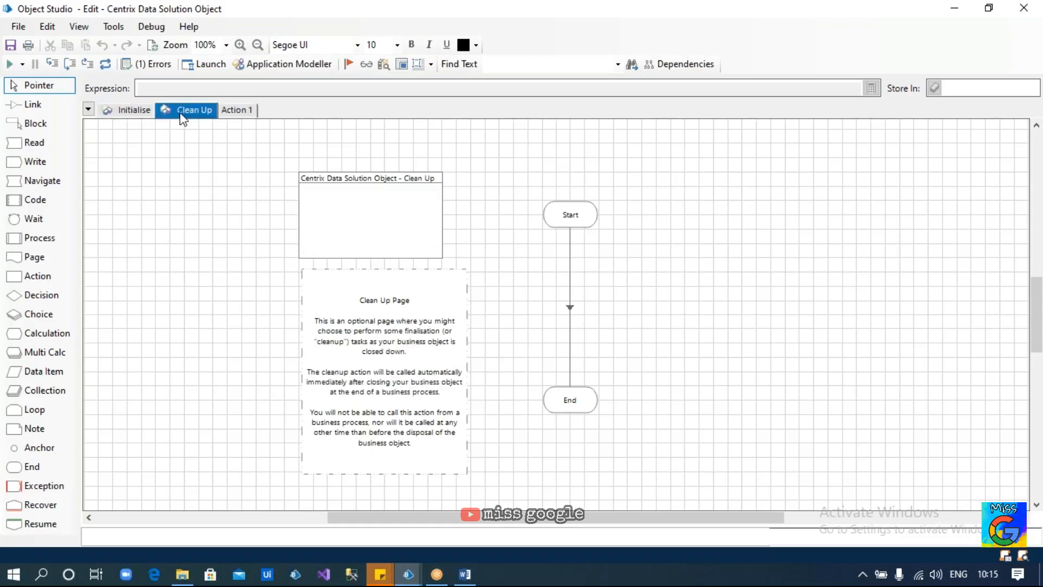
Show the Action 1 page and shift its info box to the left
left_click(229, 115)
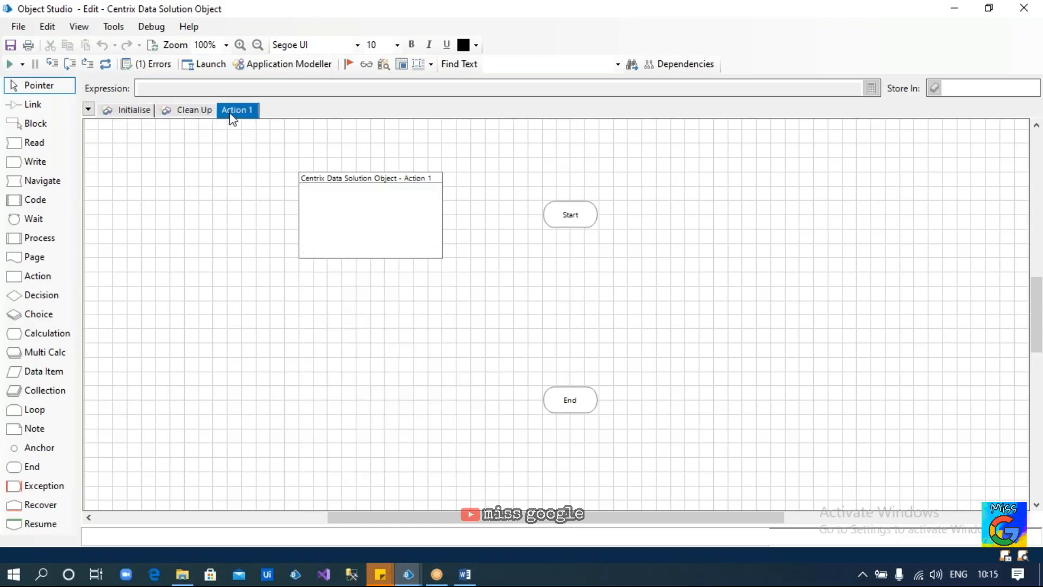
left_click_drag(354, 201, 197, 198)
left_click(387, 189)
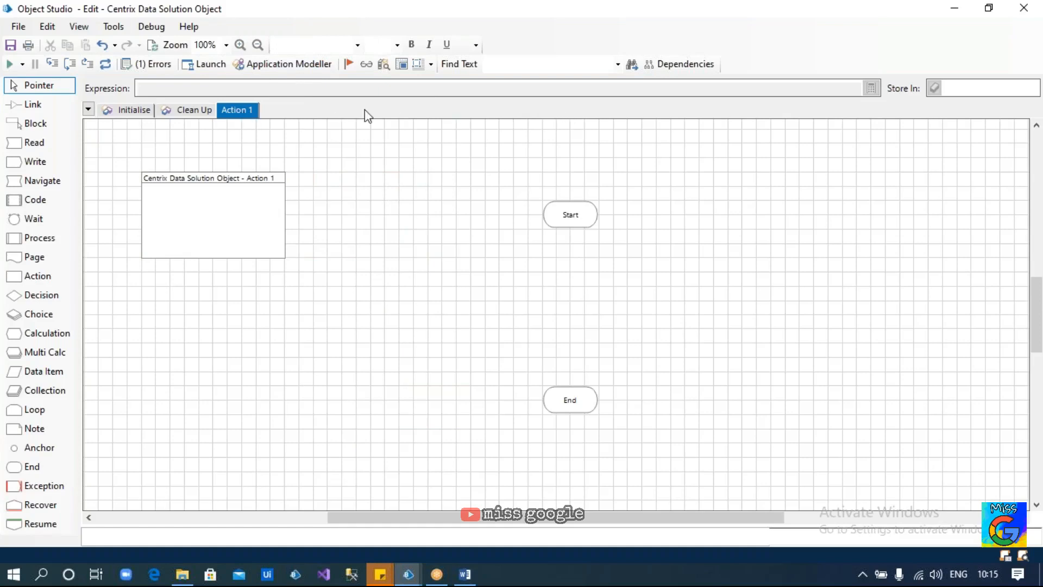
Start an application model with the default name, Windows Application type, launched from an executable
left_click(295, 64)
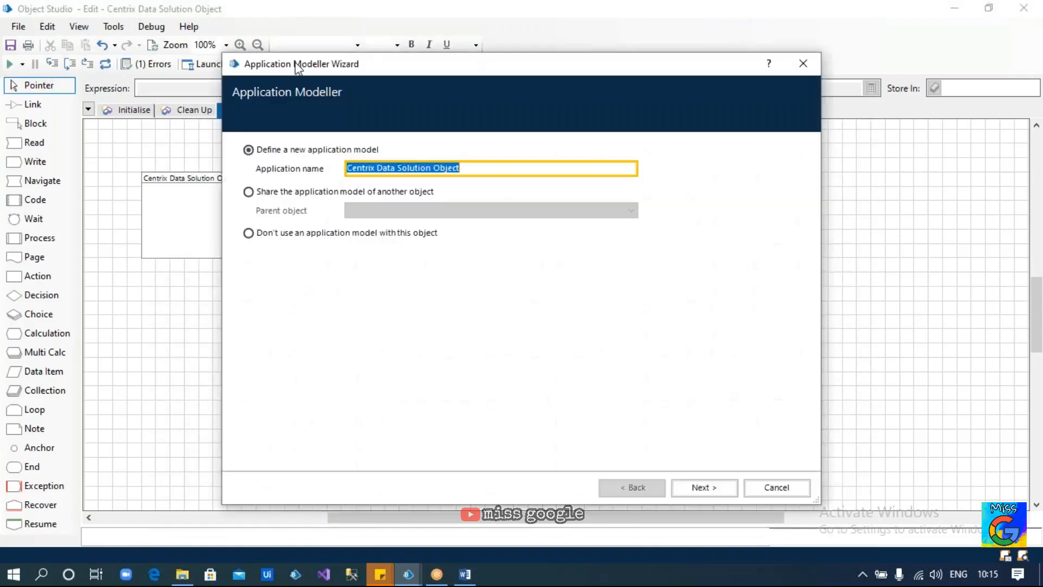
left_click(703, 488)
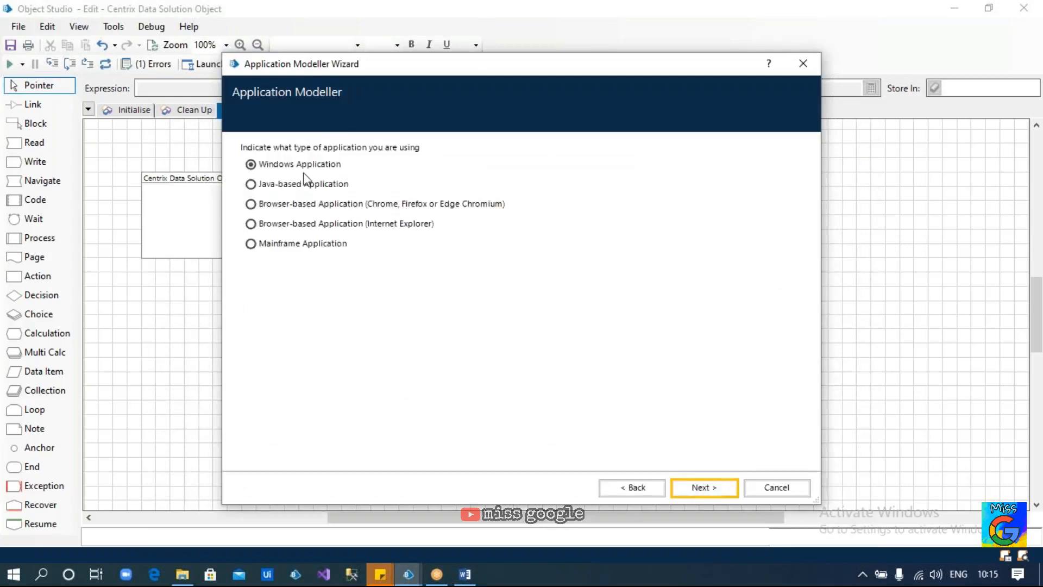
left_click(187, 583)
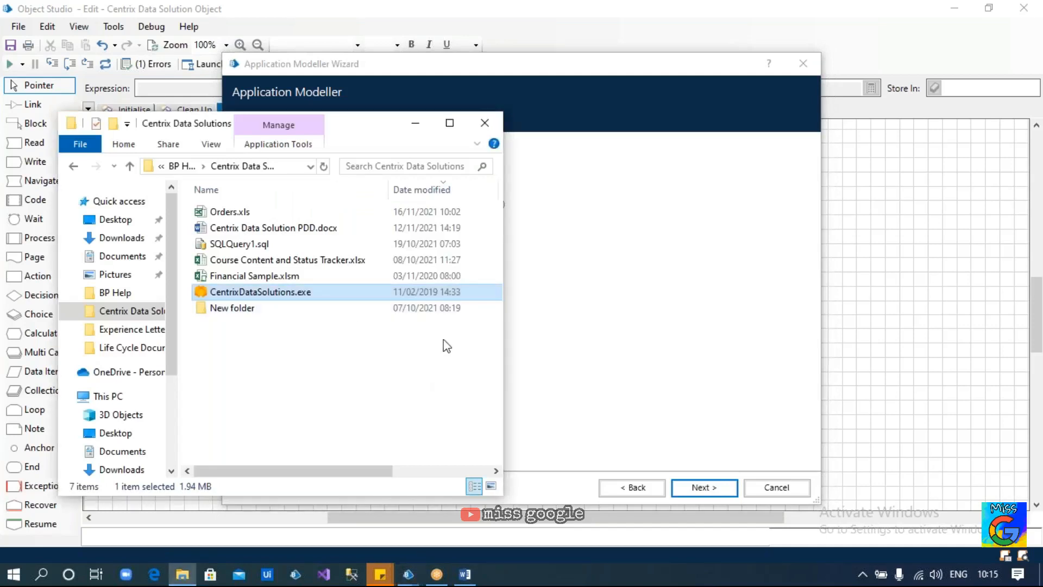
left_click(555, 320)
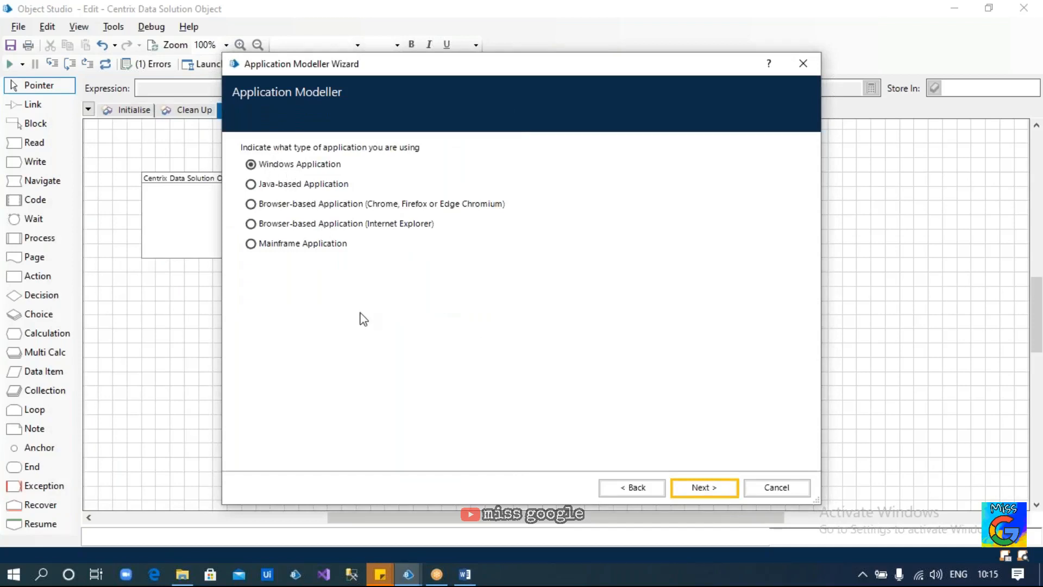
key("alt+Tab")
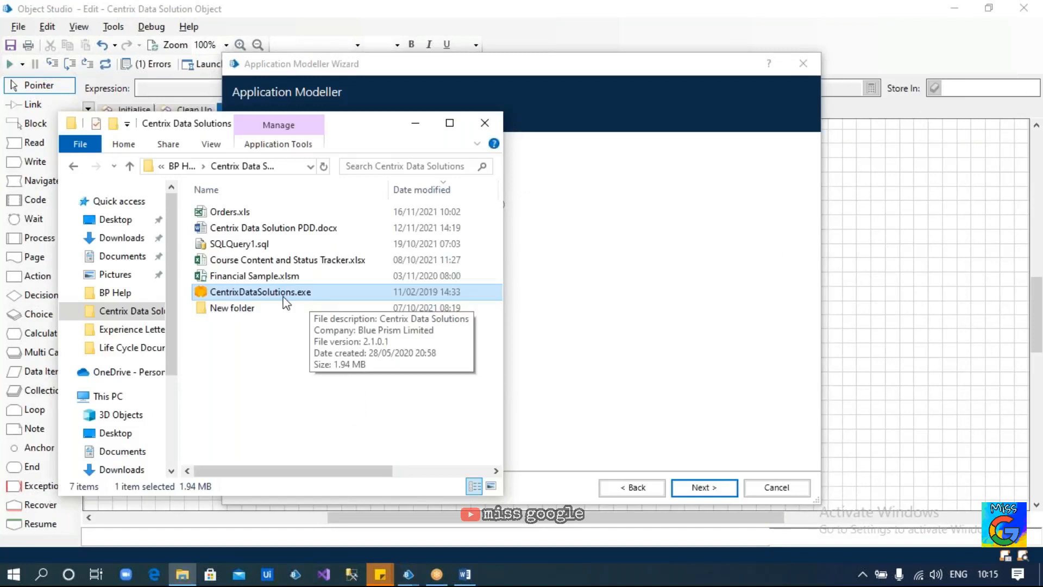
left_click(565, 389)
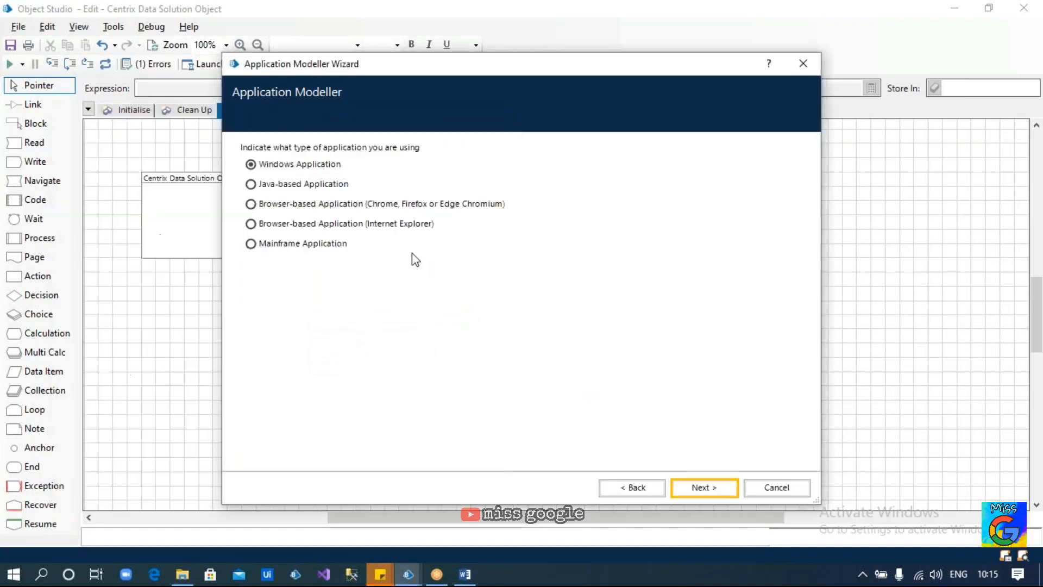
left_click(706, 487)
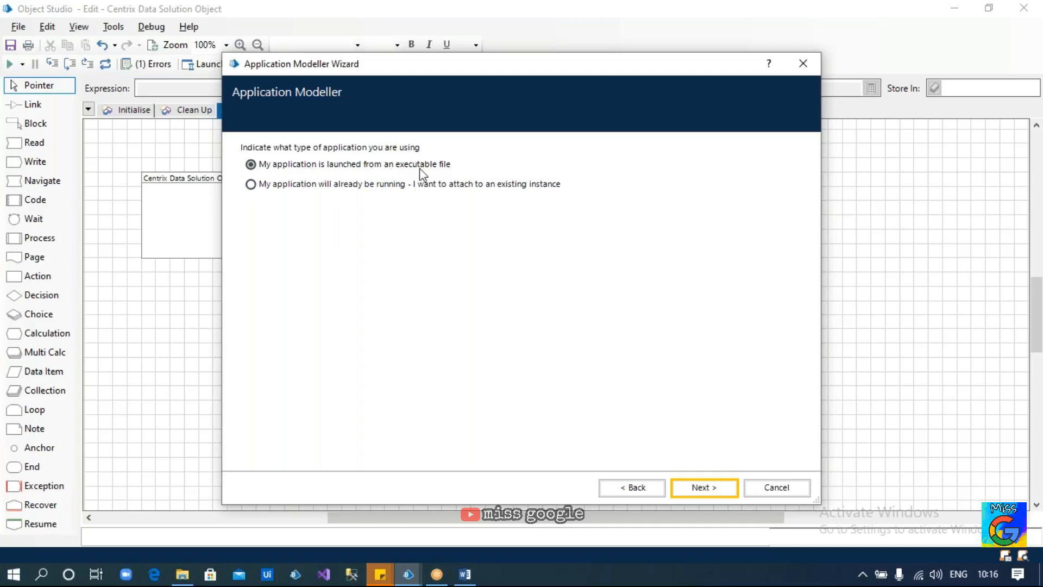
left_click(692, 486)
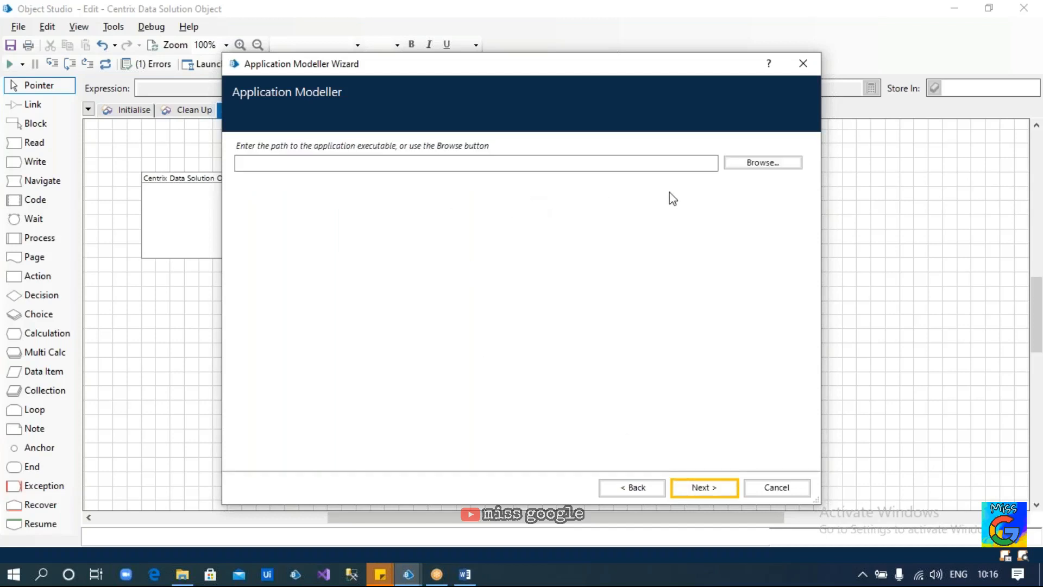
left_click(758, 164)
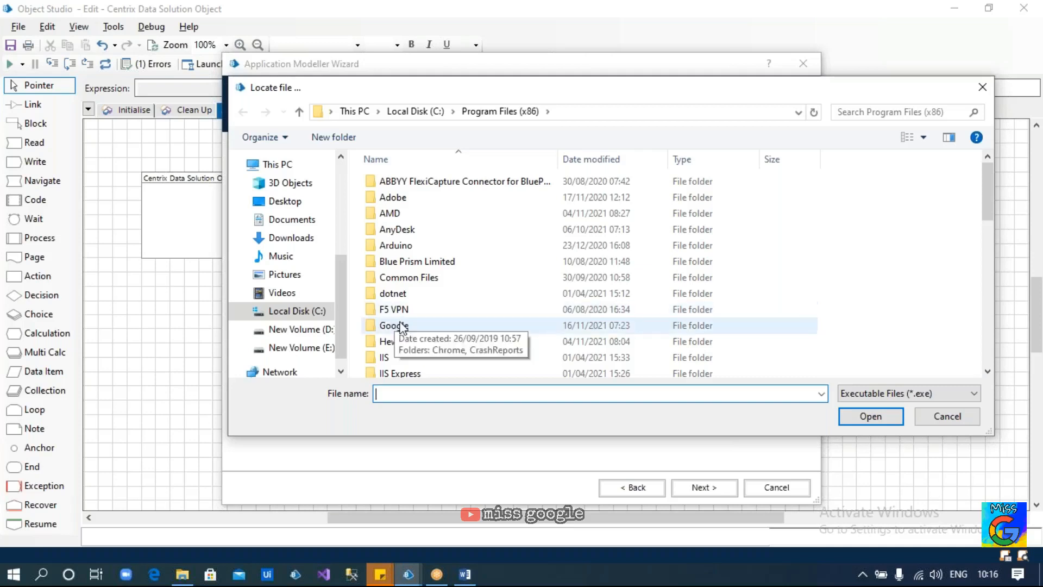
double_click(402, 326)
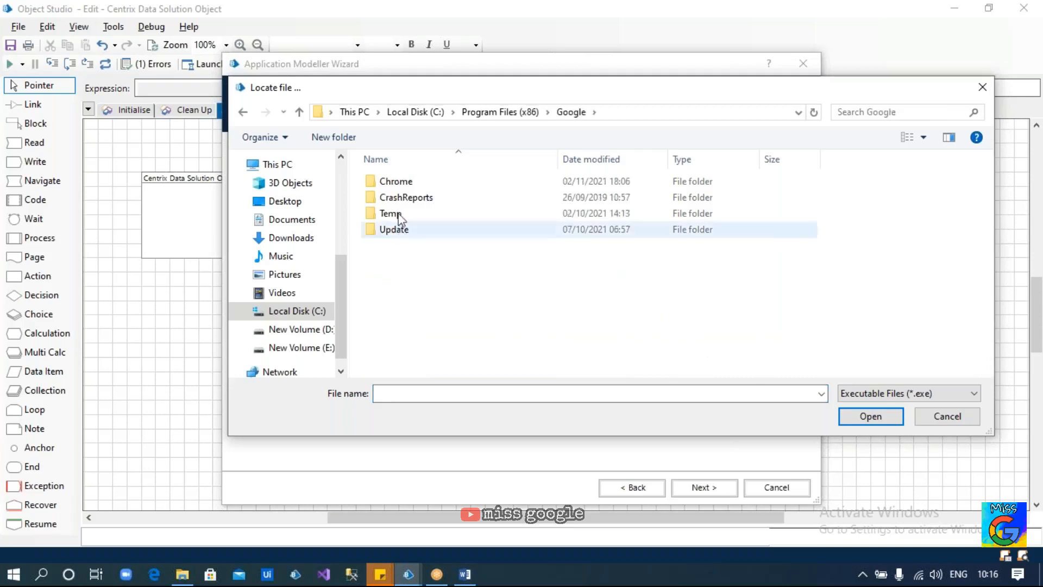
double_click(399, 184)
double_click(399, 184)
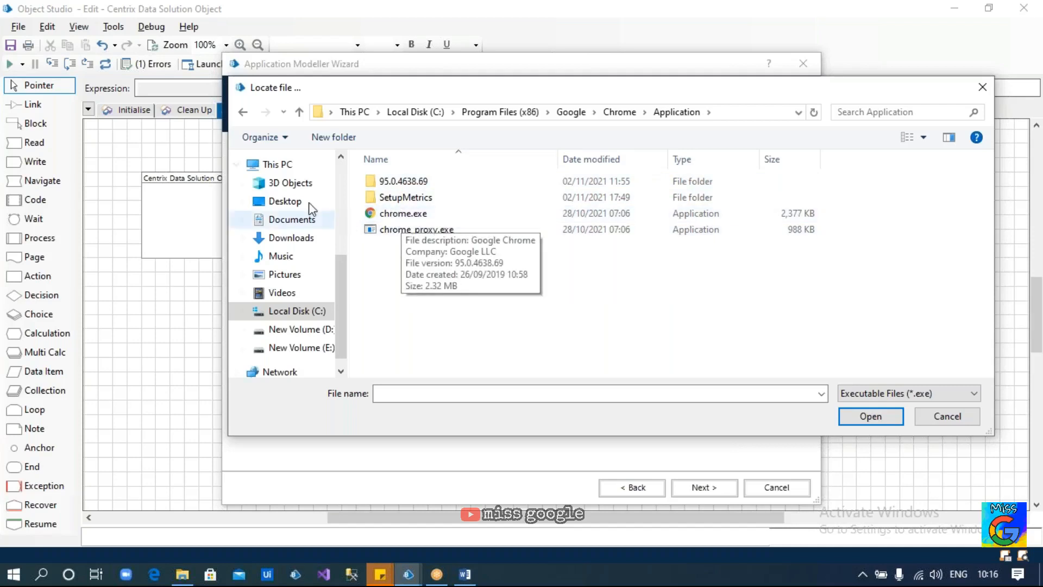
left_click(283, 202)
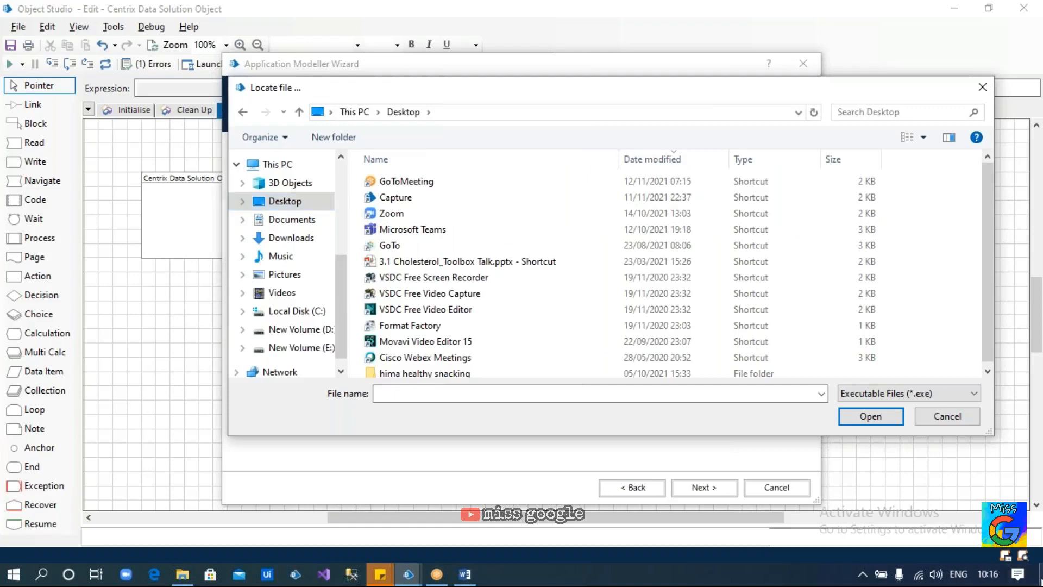
left_click(1039, 581)
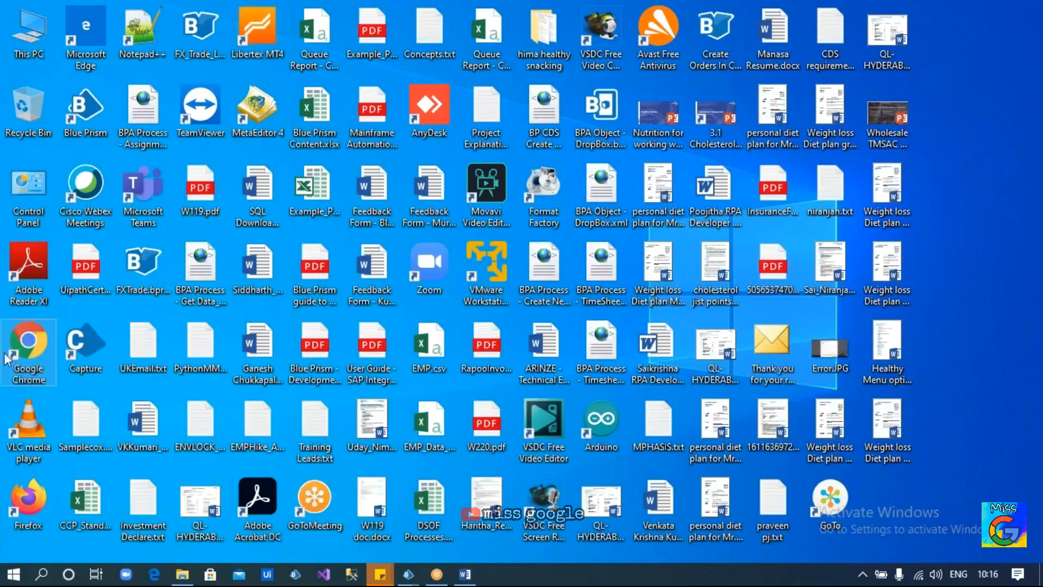
left_click(36, 351)
mouse_move(408, 574)
left_click(461, 537)
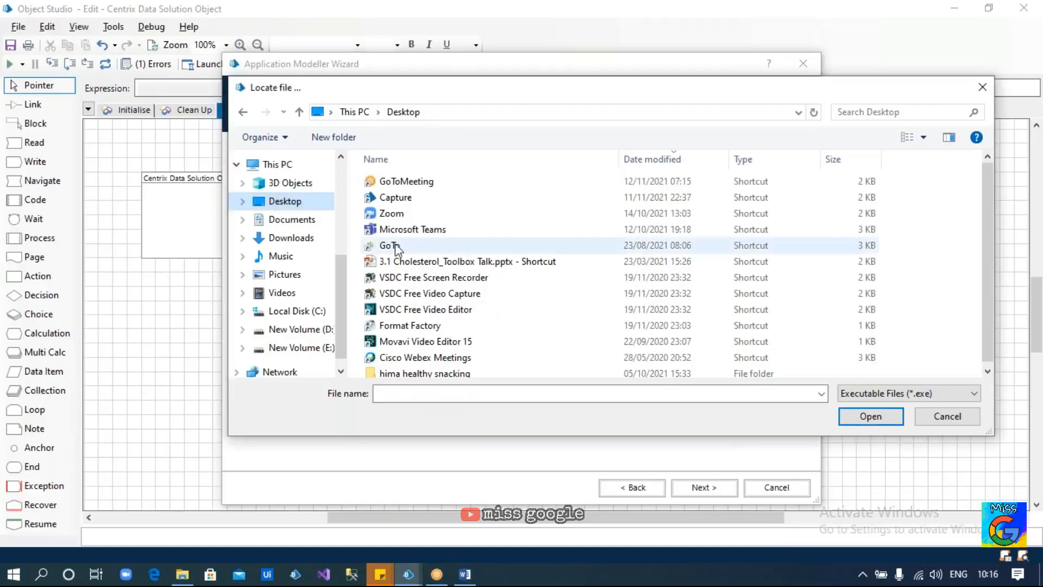
left_click(358, 112)
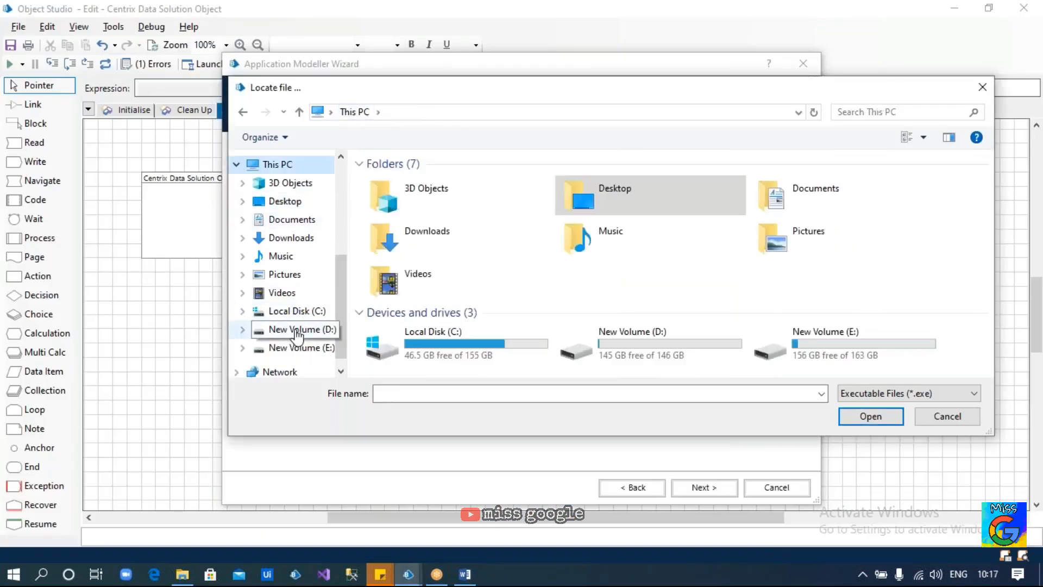
left_click(298, 311)
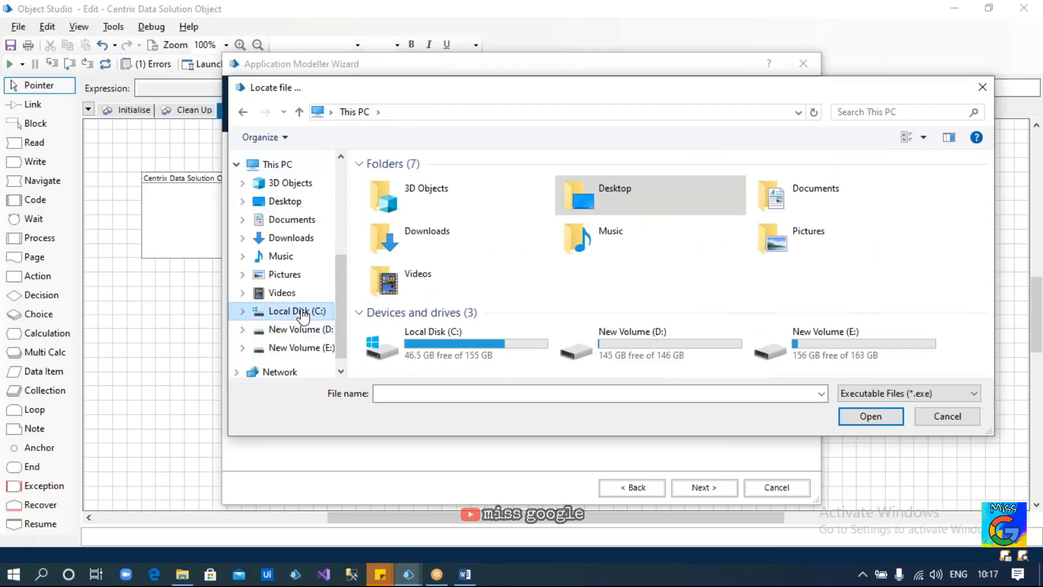
left_click(947, 415)
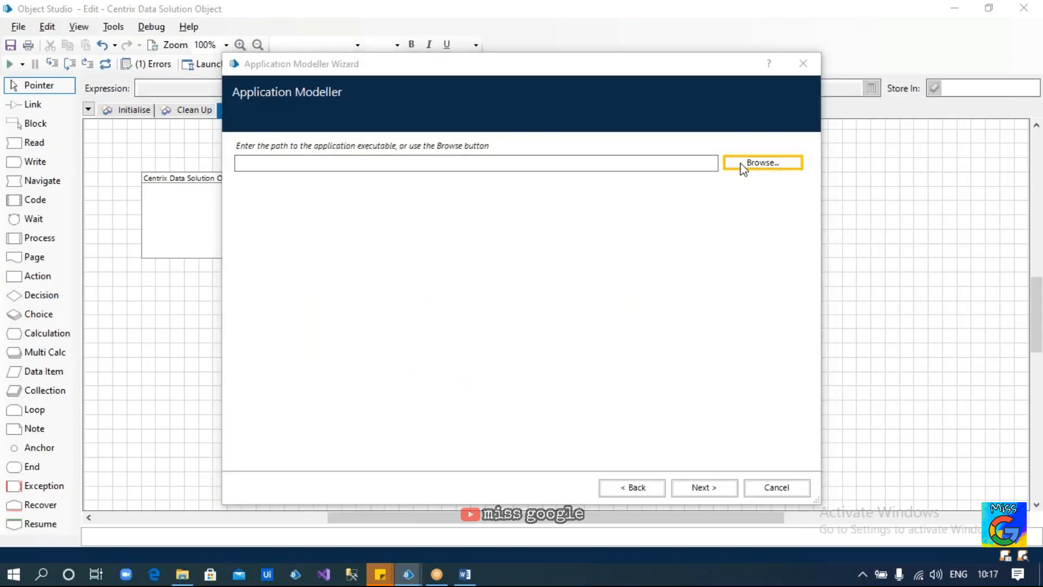
left_click(741, 165)
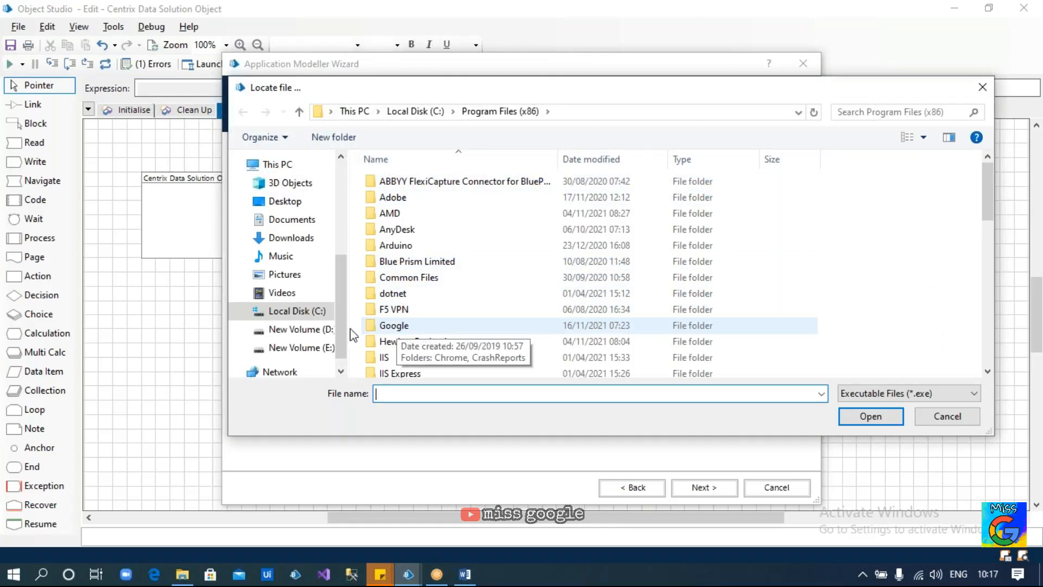
Browse to E:\BP Help\Centrix Data Solutions and choose CentrixDataSolutions.exe as the executable
left_click(293, 329)
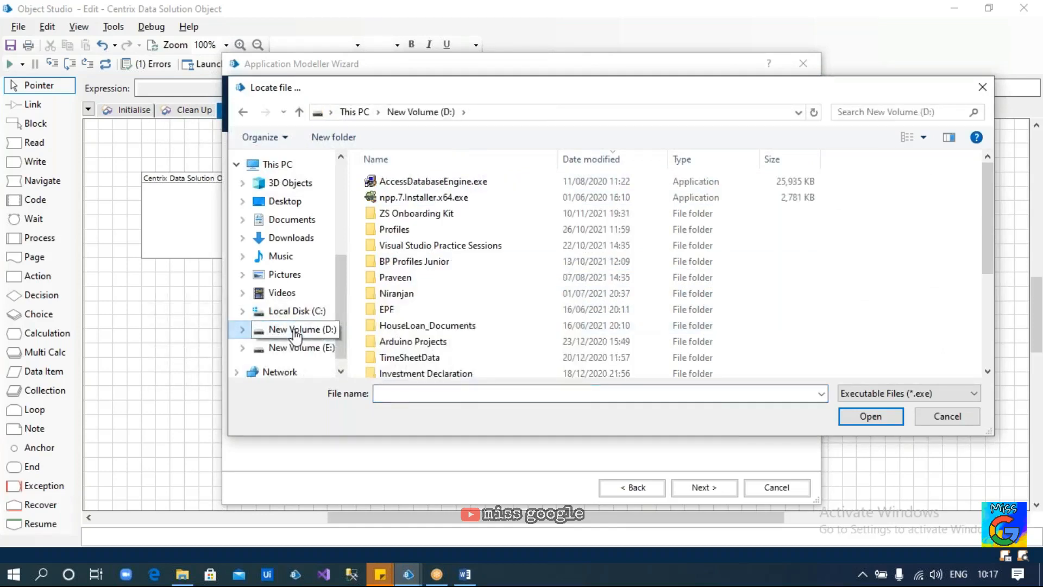
left_click(287, 348)
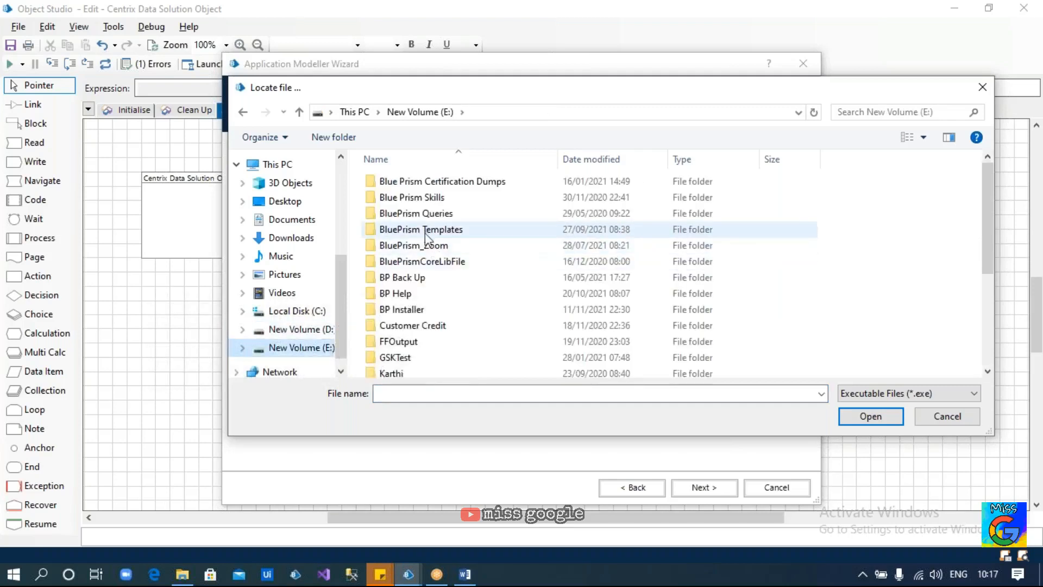
left_click(402, 296)
double_click(402, 296)
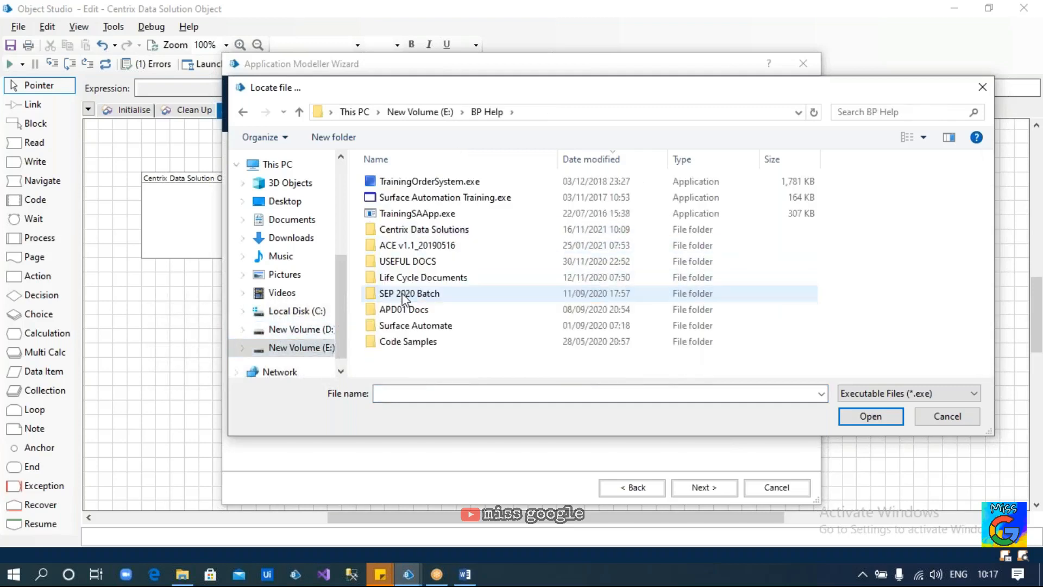
double_click(408, 228)
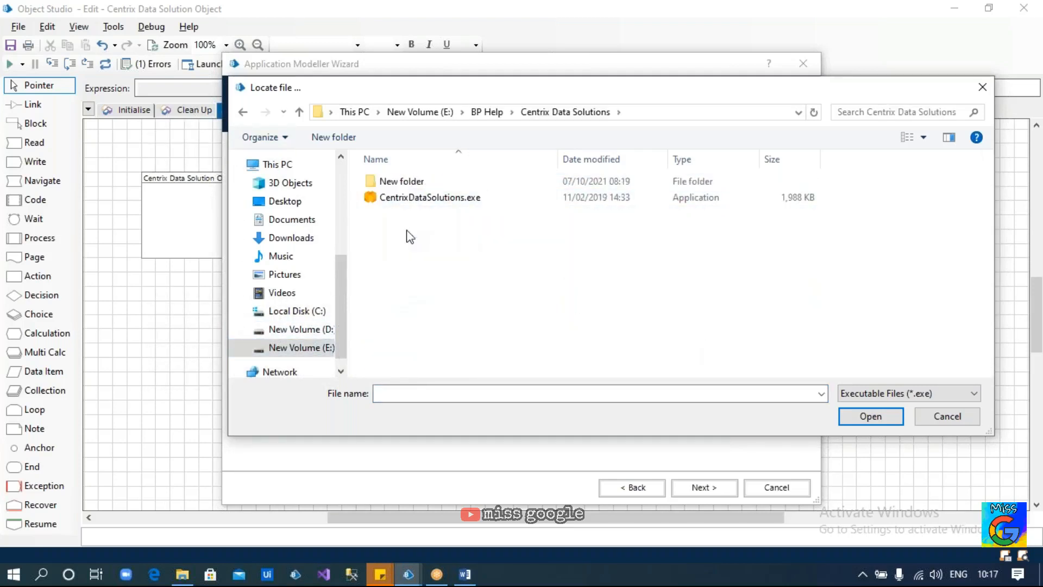
left_click(420, 200)
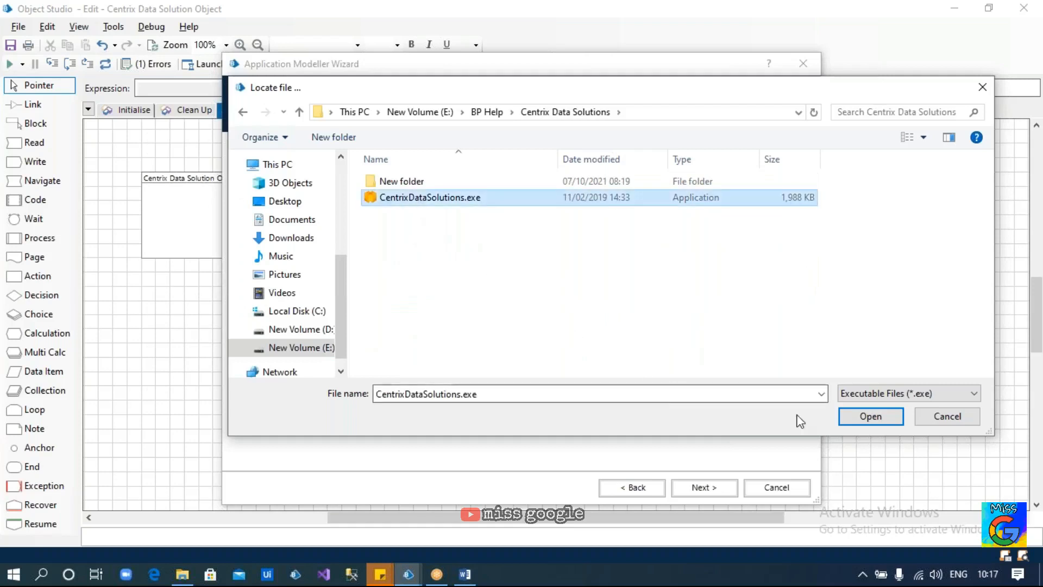
left_click(862, 421)
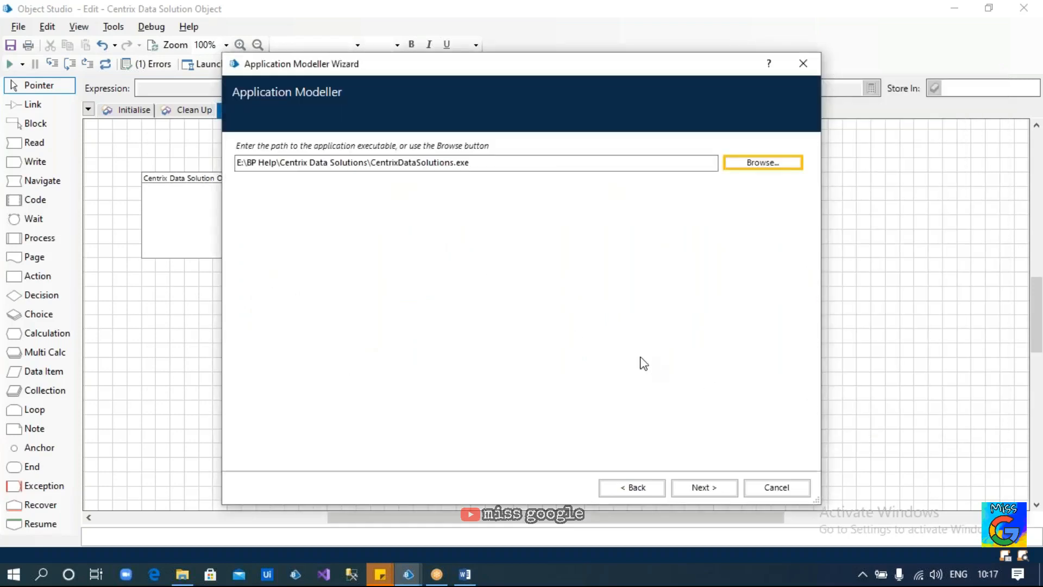
Check the full executable path now shown in the path field
double_click(482, 163)
left_click(484, 163)
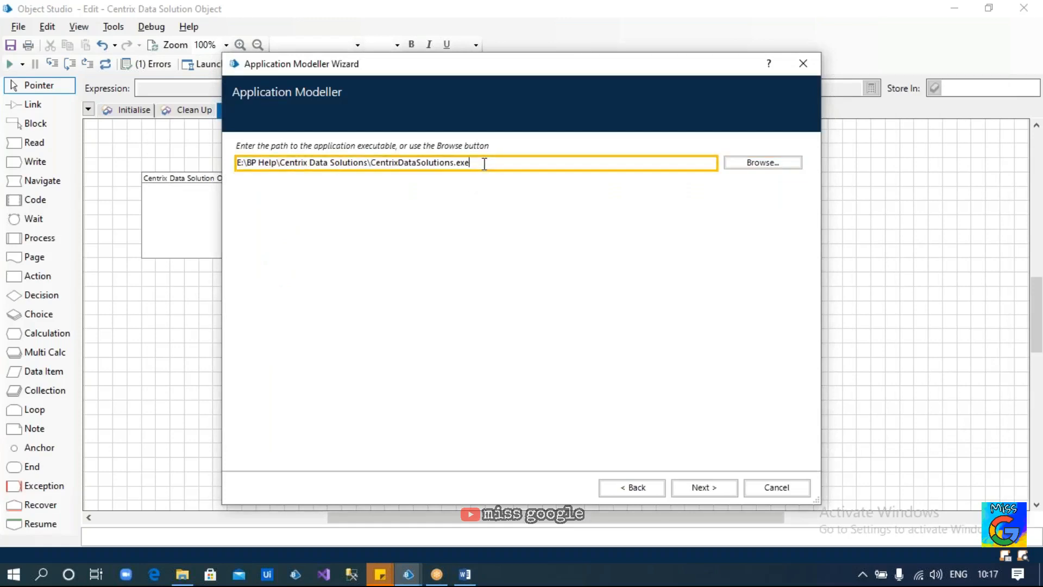
left_click_drag(483, 163, 233, 163)
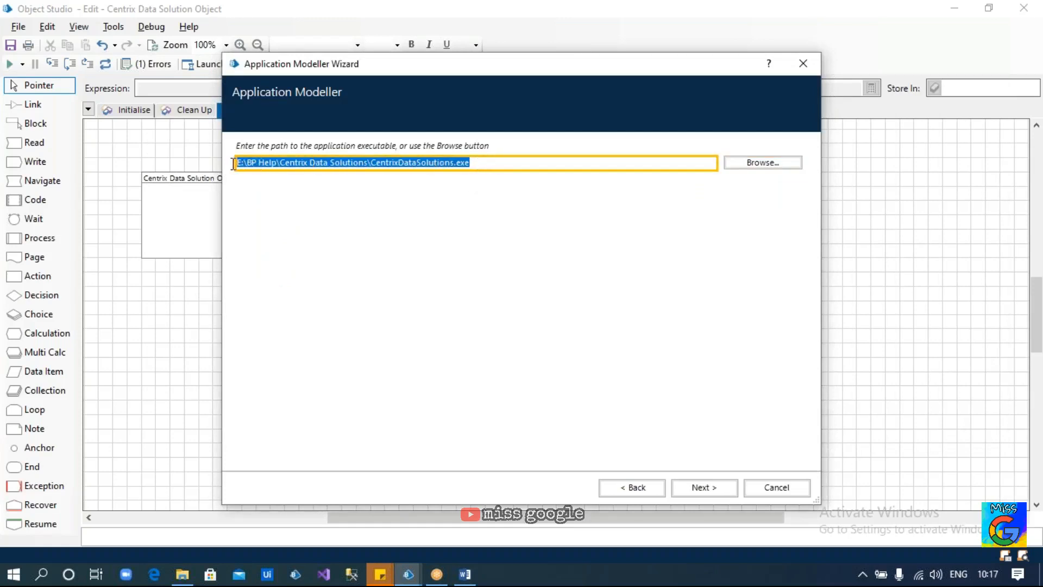
left_click(481, 163)
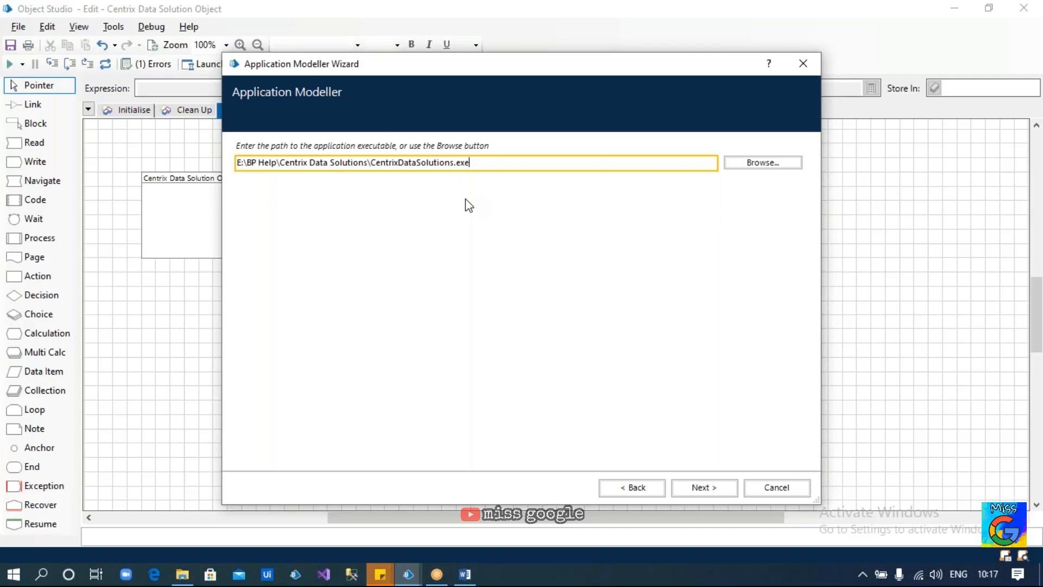
Accept the path and leave command-line parameters and working directory blank after checking the folder path
left_click(701, 491)
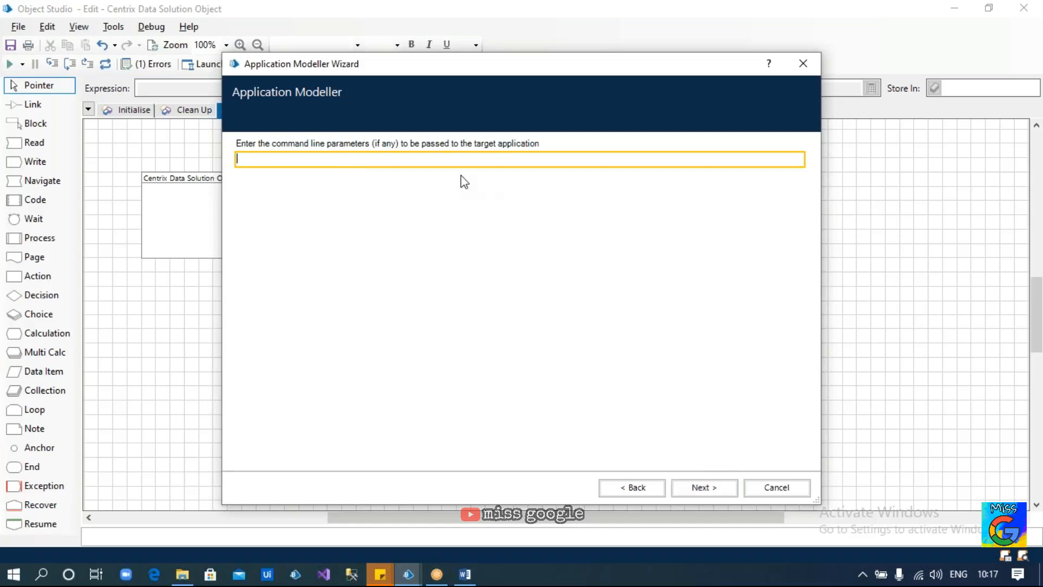
left_click(694, 489)
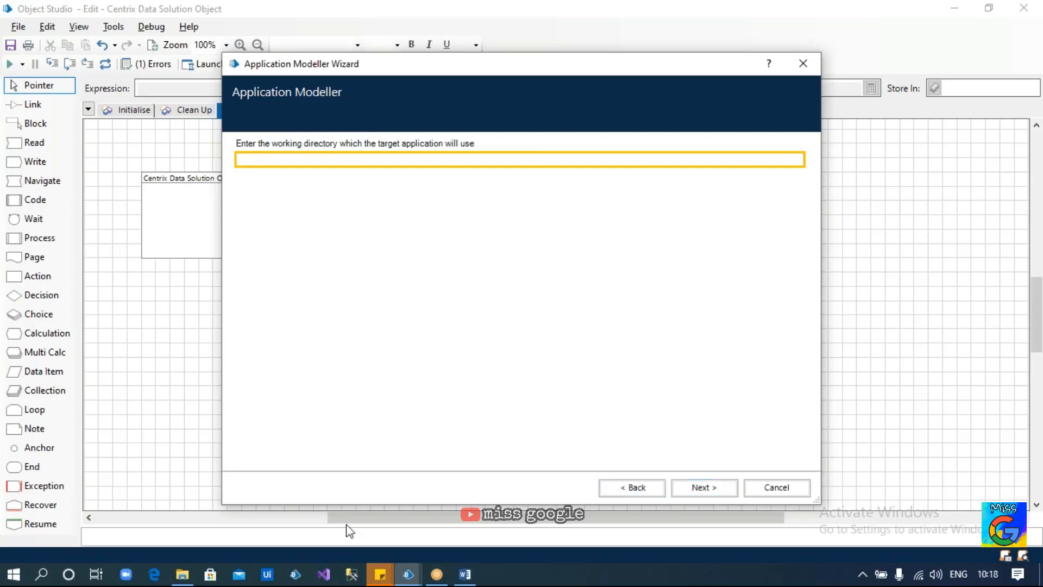
left_click(185, 577)
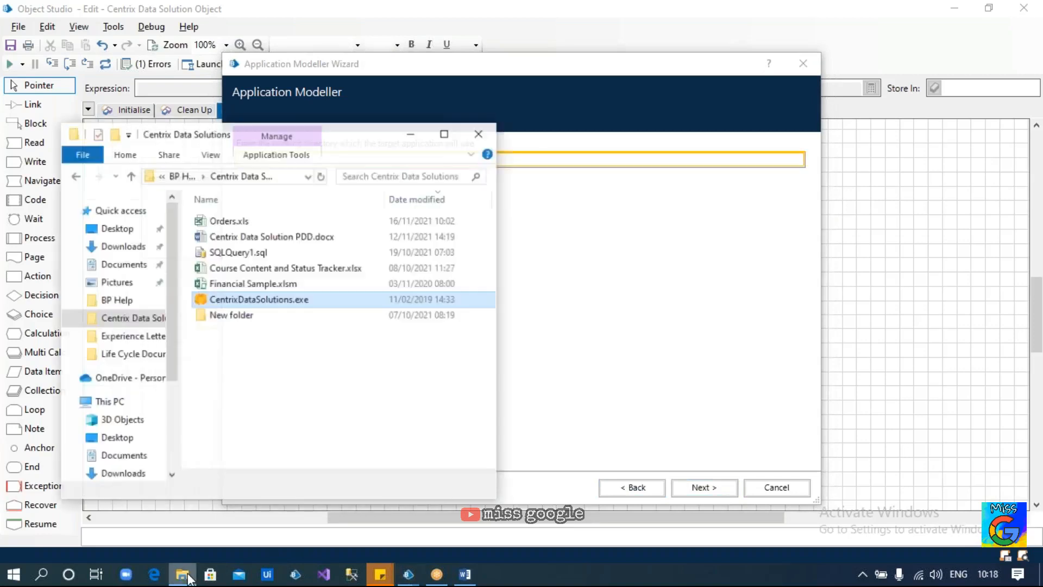
left_click(293, 168)
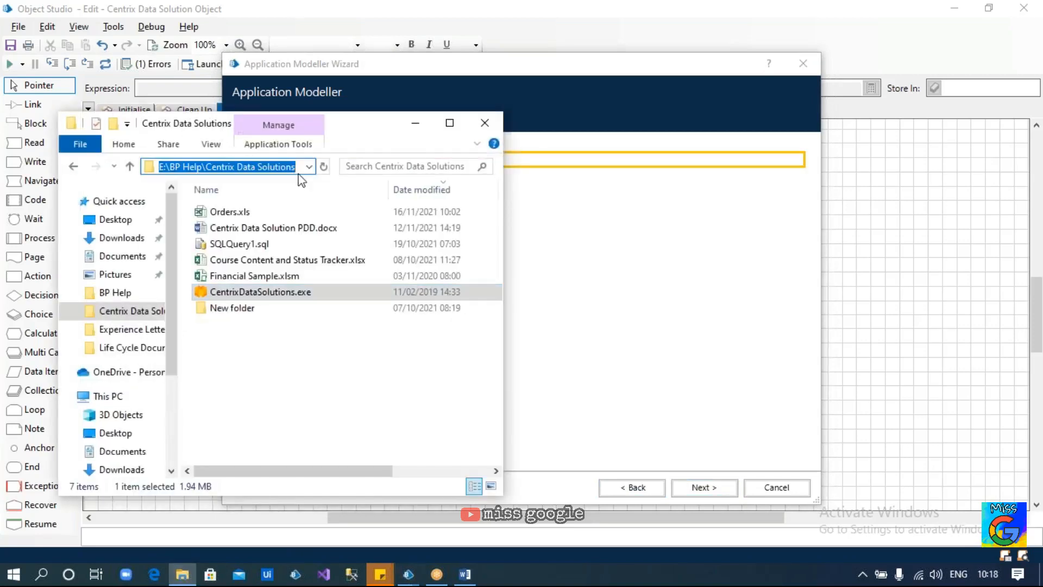
key("alt+Tab")
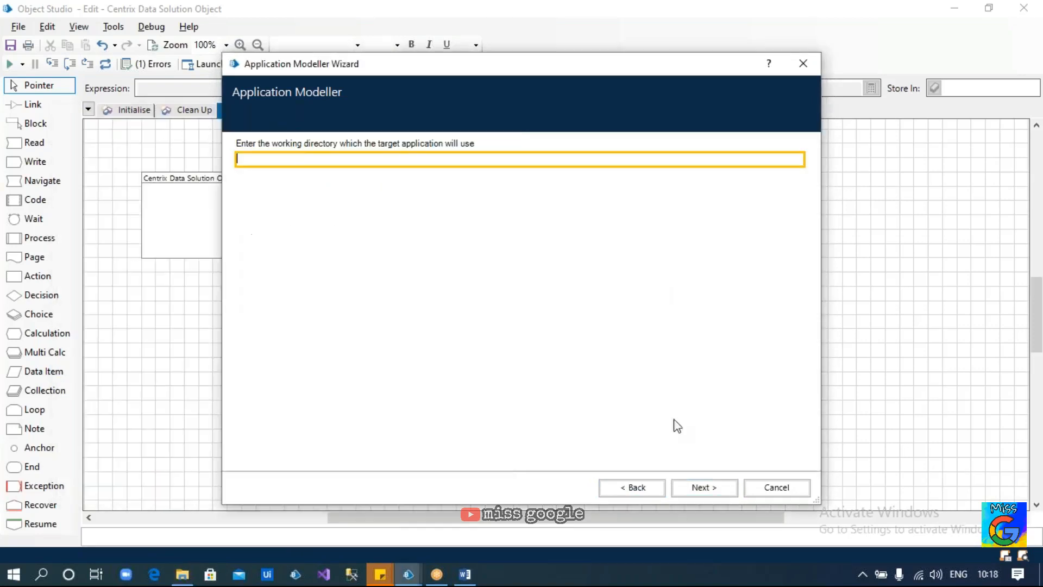
left_click(699, 489)
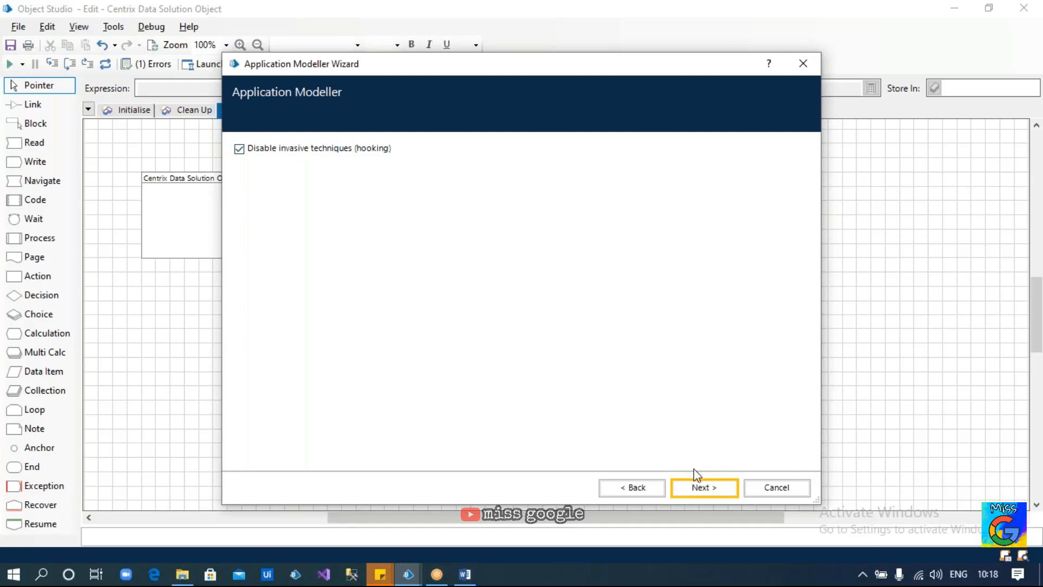
Keep hooking off and Embedded (default) Application Manager mode, then finish the wizard
left_click(697, 488)
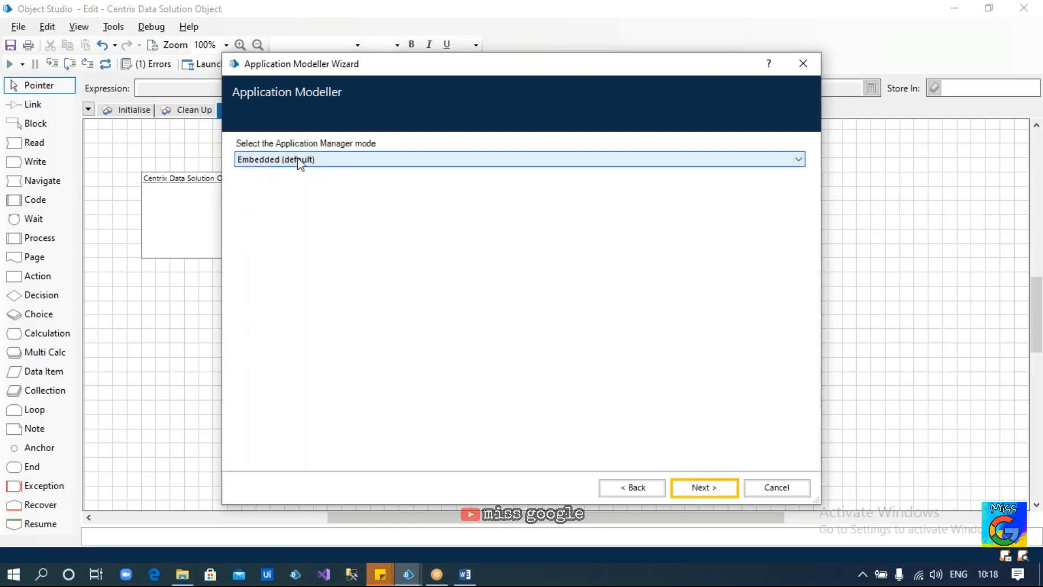
left_click(348, 161)
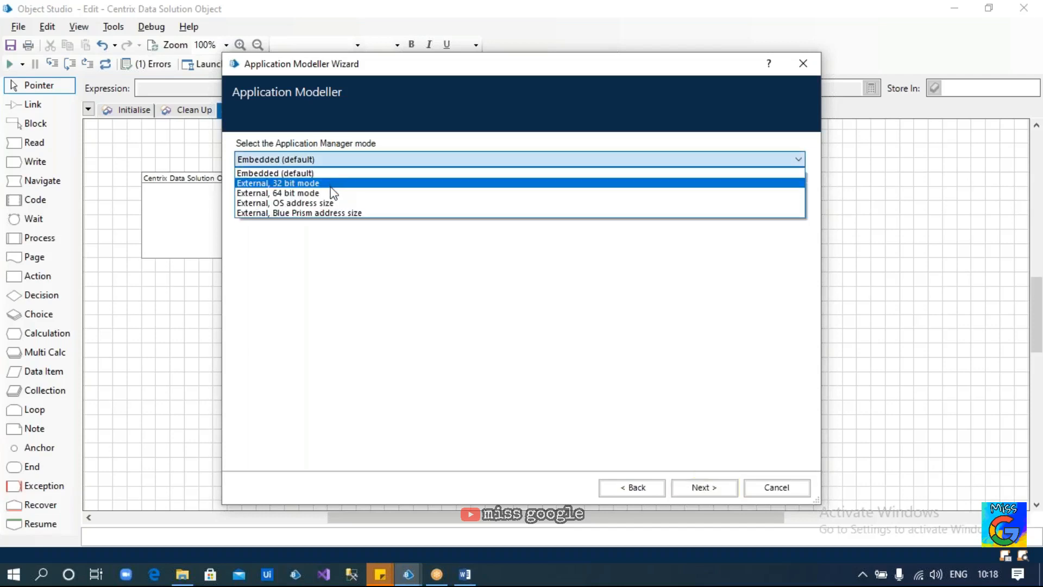
left_click(341, 266)
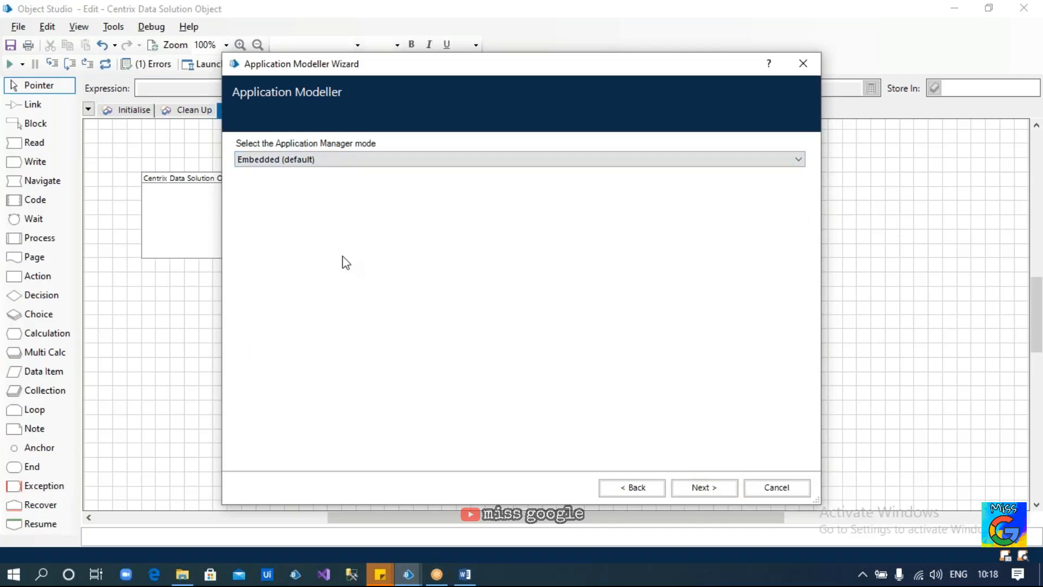
left_click(689, 487)
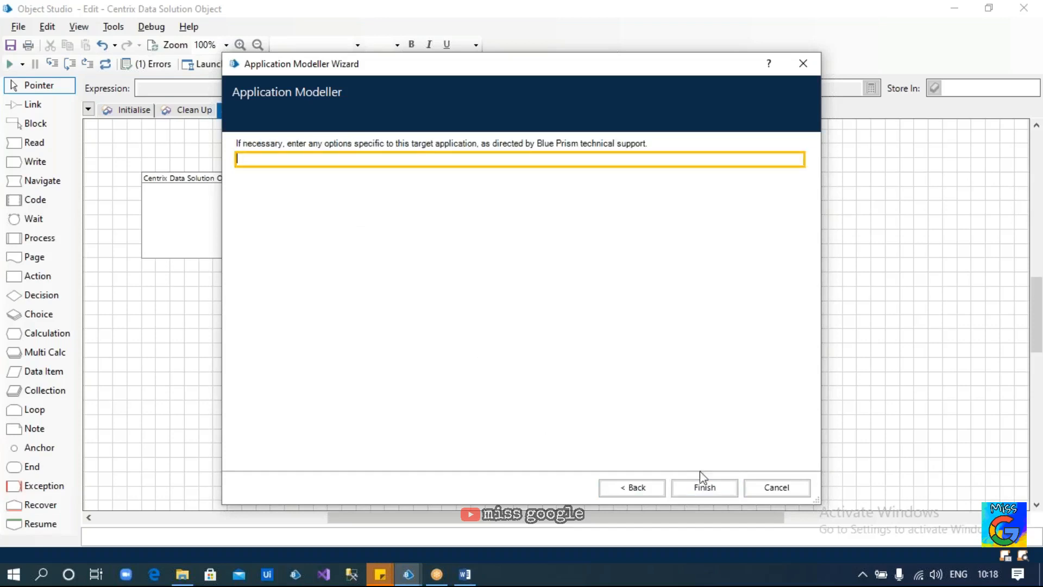
left_click(691, 484)
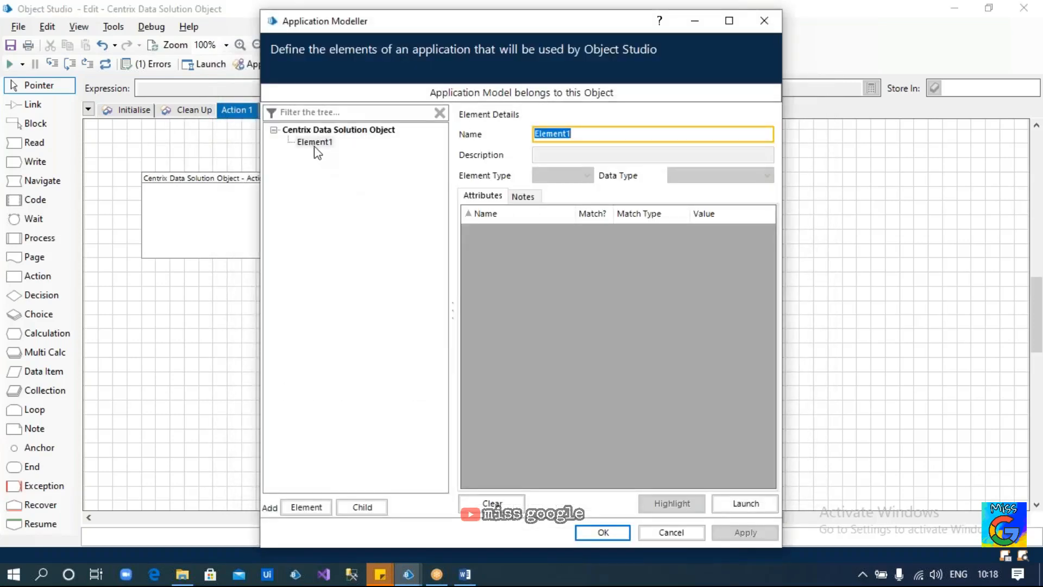
Check the executable path on the root node, select Element1, and launch Centrix Data Solutions
left_click(324, 131)
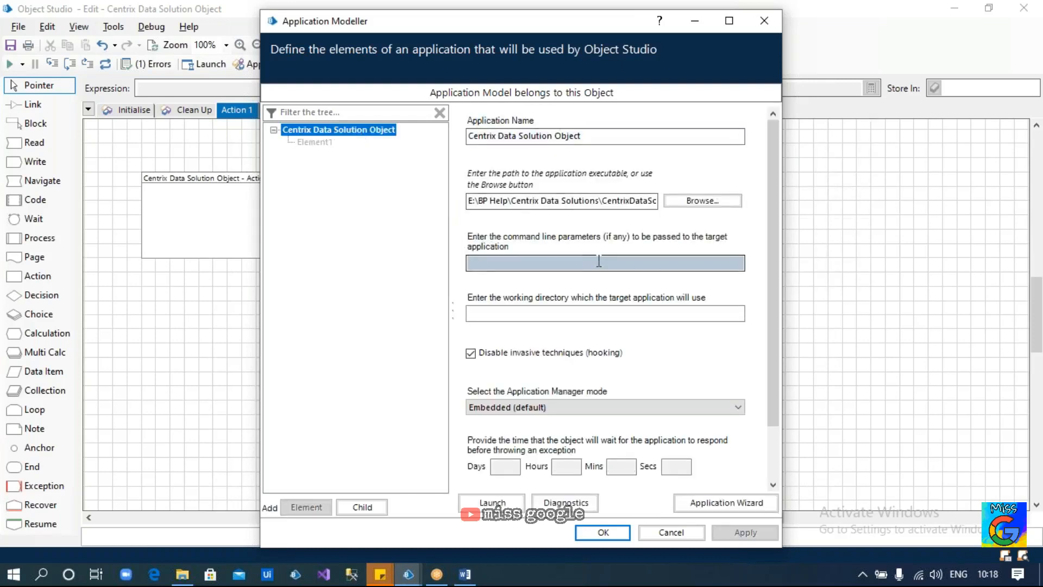
left_click(531, 200)
key("ctrl+a")
key("BackSpace")
left_click_drag(575, 202, 663, 202)
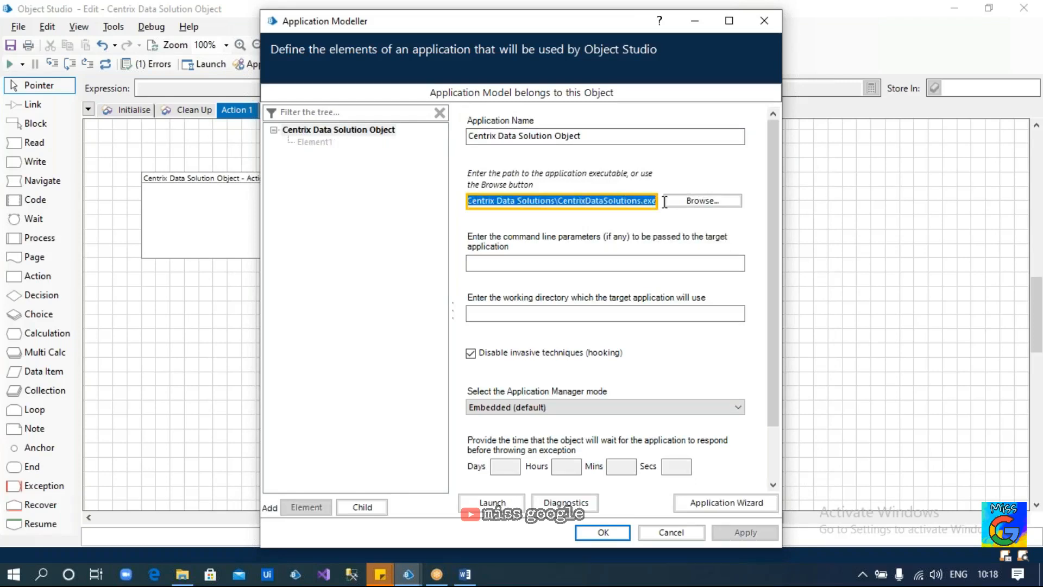
left_click(310, 142)
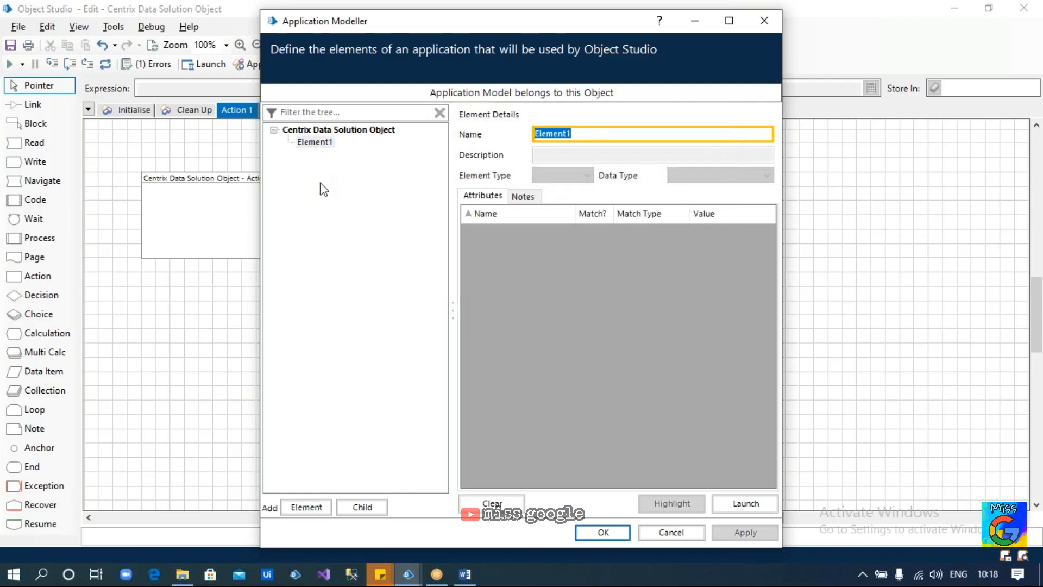
left_click(319, 146)
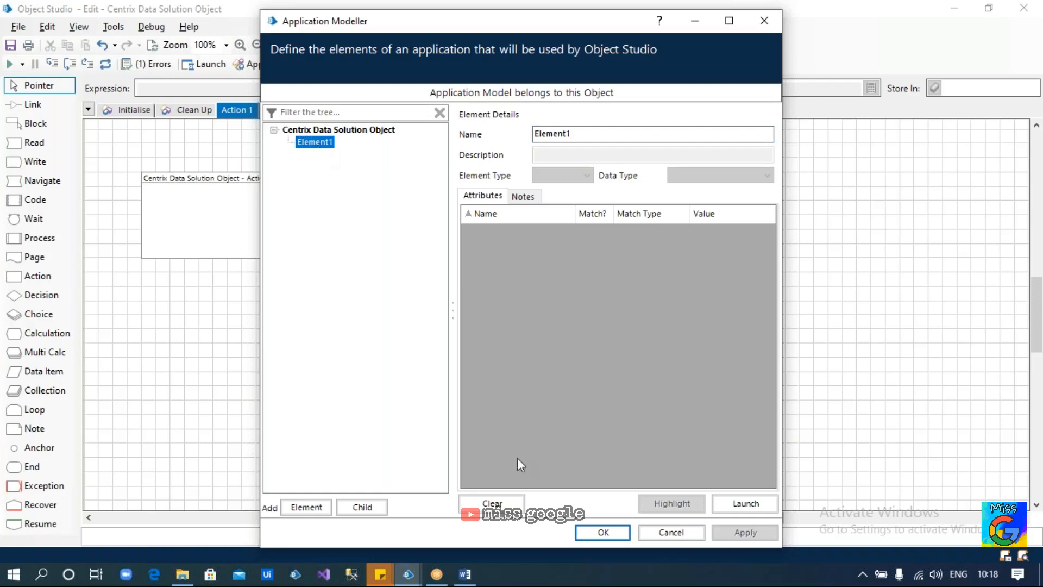
left_click(728, 503)
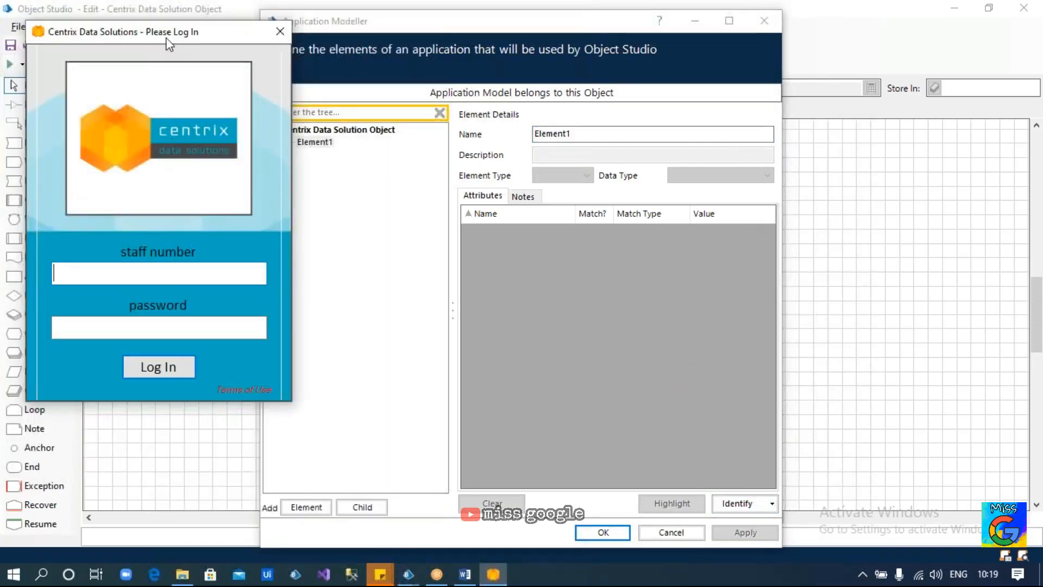
Bring the Centrix login window and the modeller forward, then start identifying a screen item for Element1
left_click(315, 144)
left_click(210, 171)
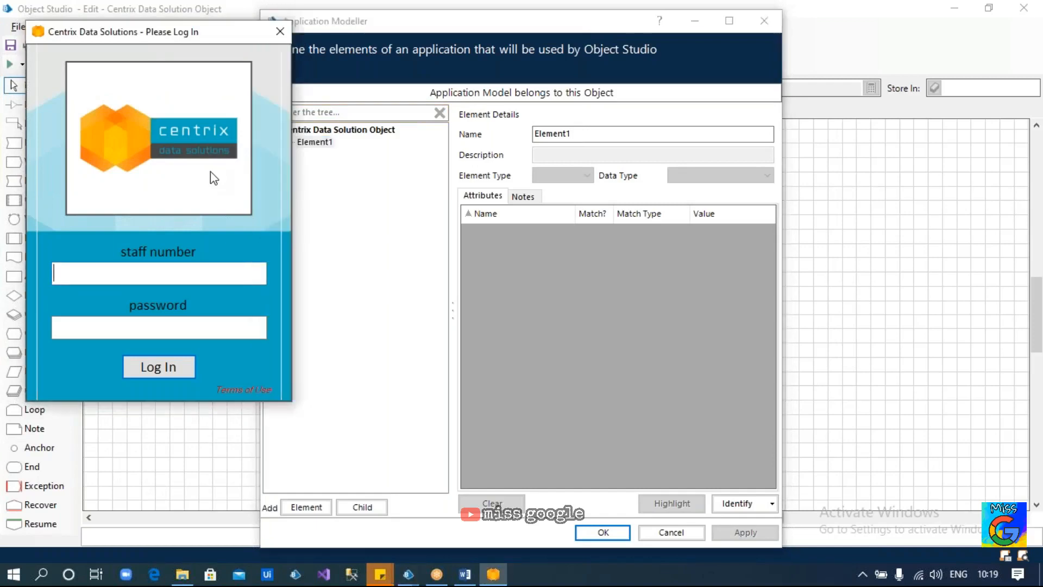
left_click(302, 150)
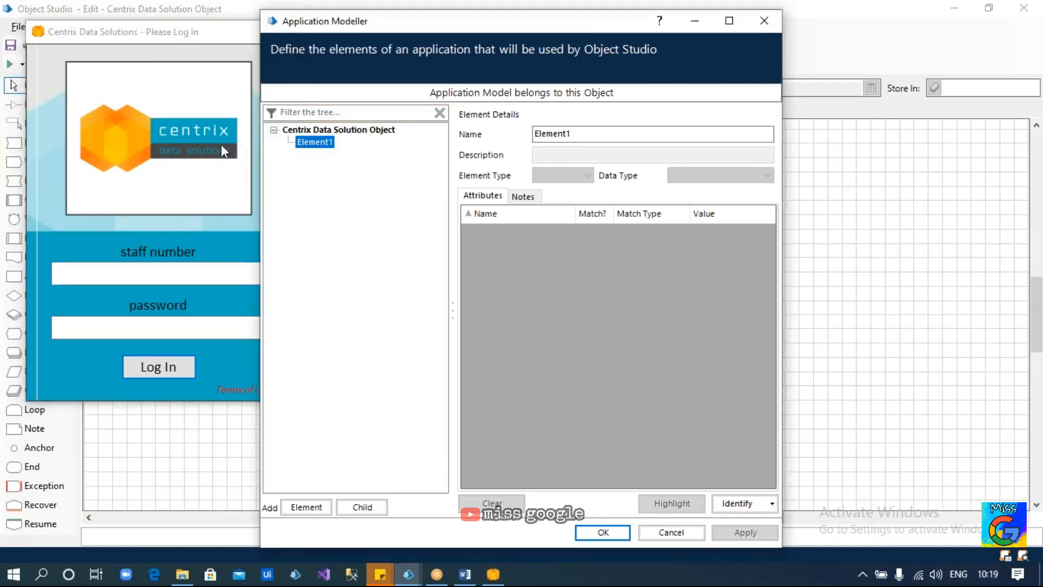
left_click(201, 76)
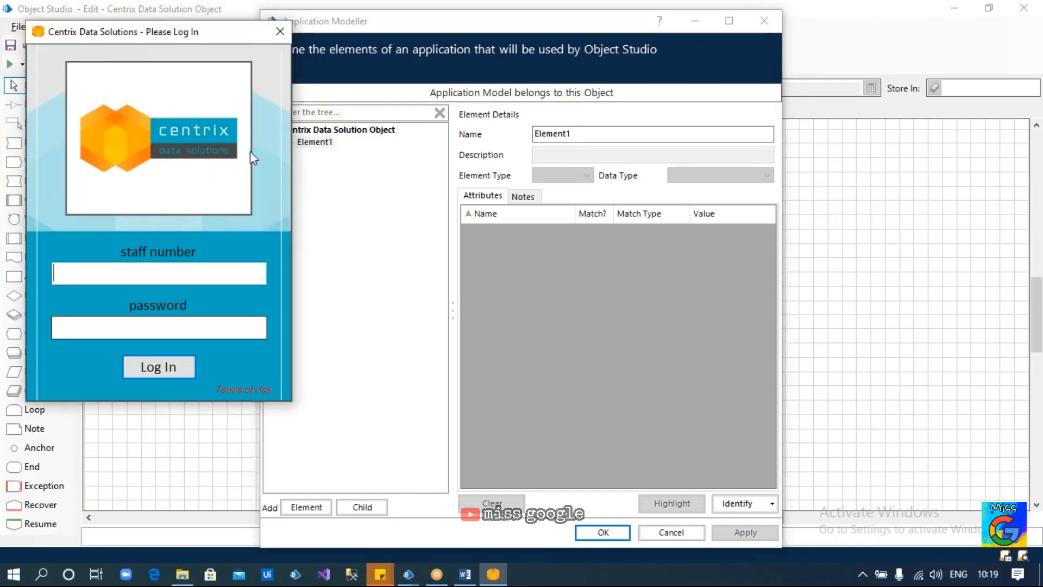
left_click(725, 503)
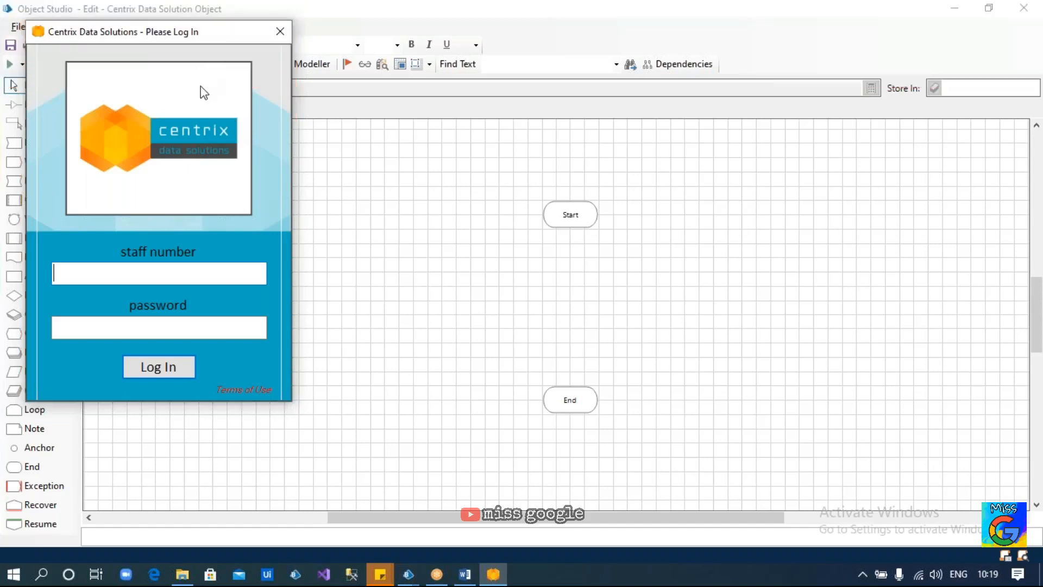
Capture the login window, rename Element1 to Window_Login, and sort attributes with matched ones first
left_click(214, 103, "ctrl")
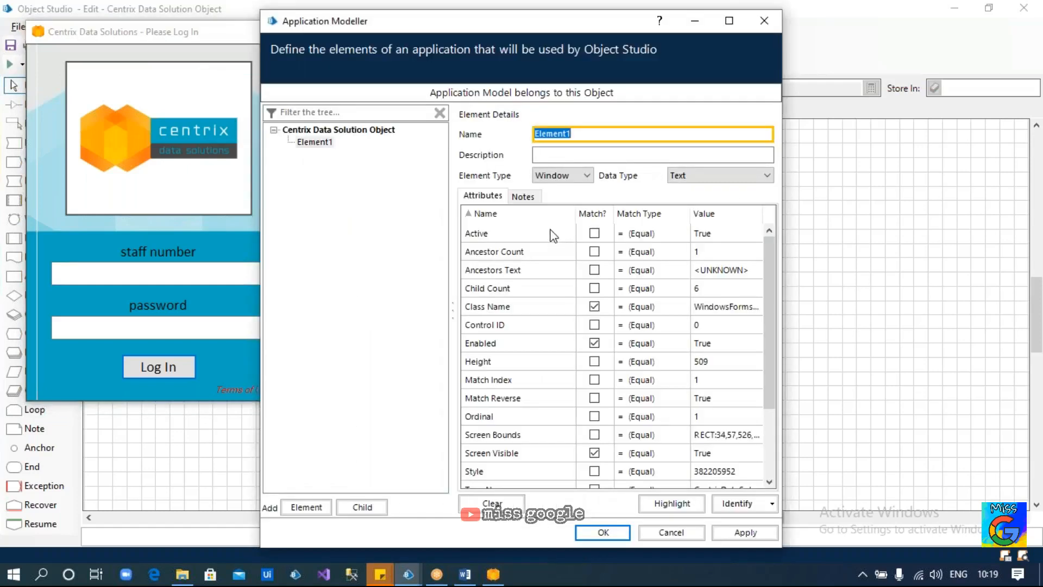
left_click(581, 138)
double_click(581, 137)
type("Window")
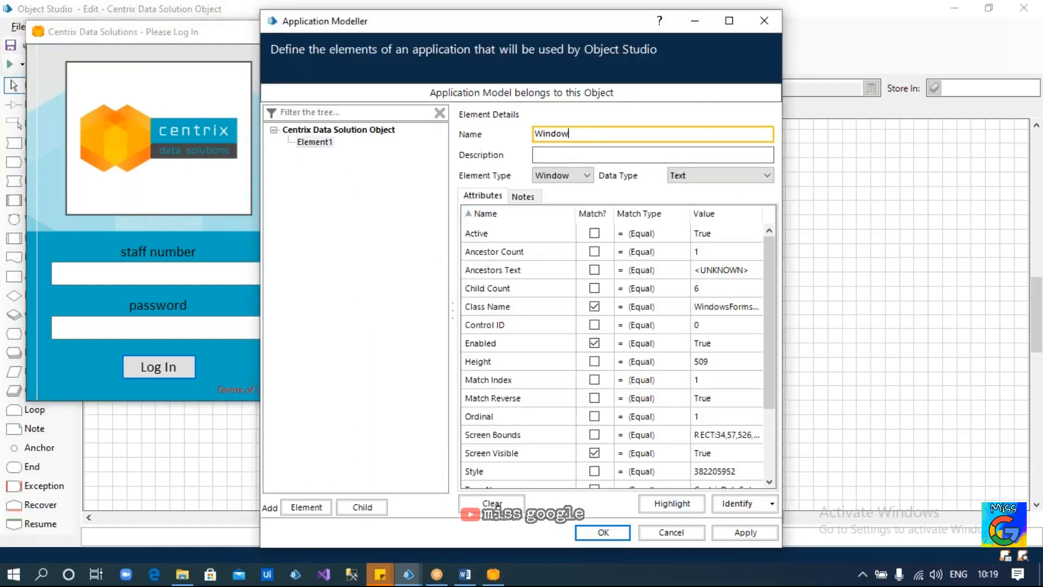
type("_LOgin")
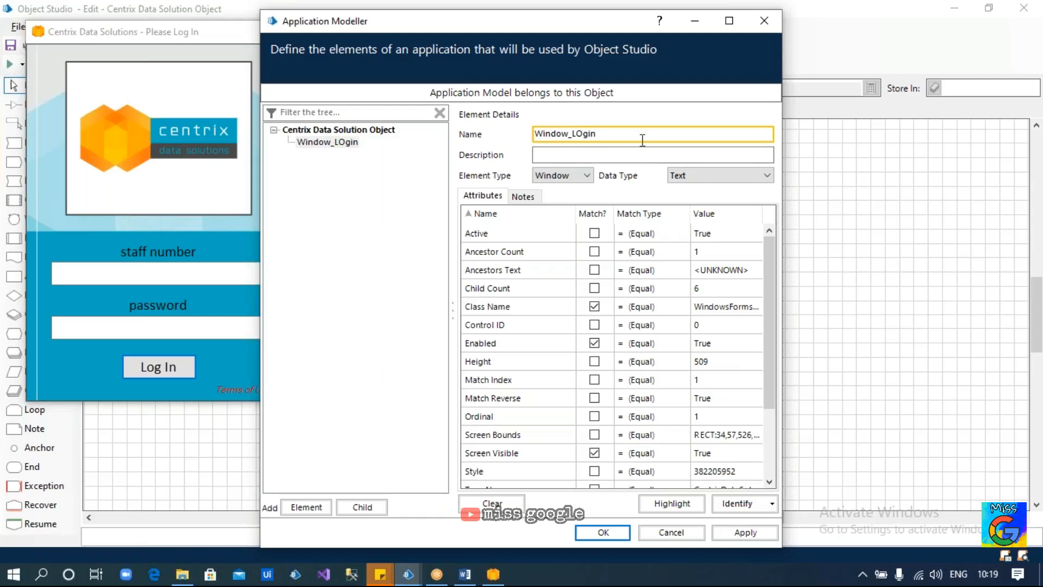
left_click(580, 134)
key("BackSpace")
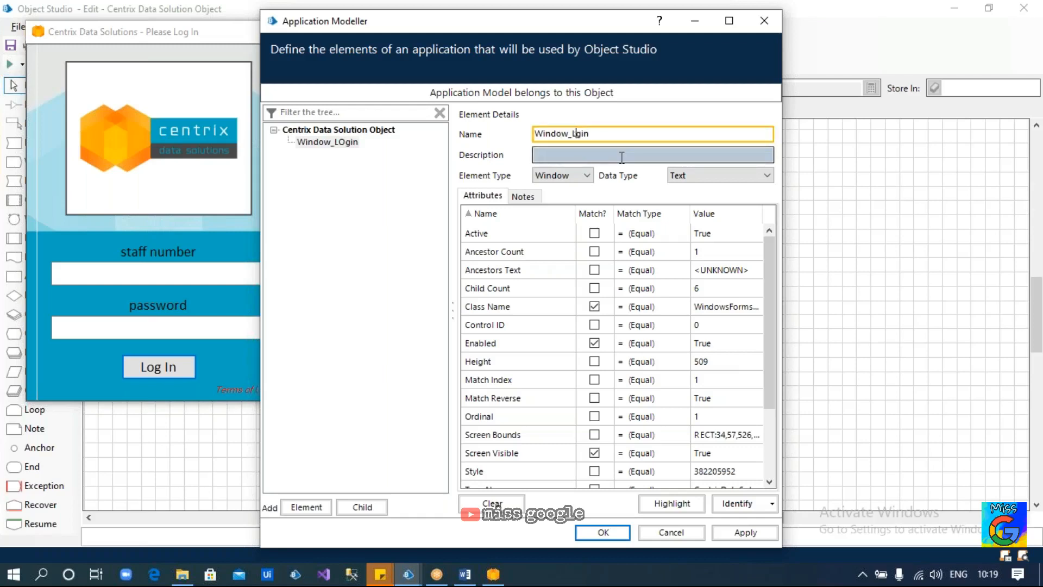
type("o")
left_click(587, 216)
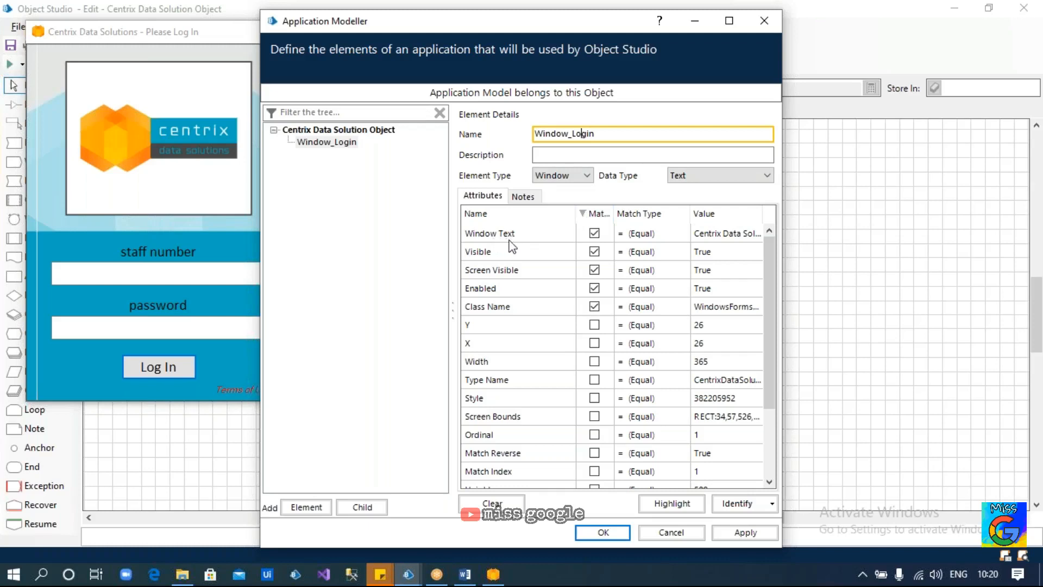
Review the full Window Text value of Window_Login in its multiline editor
left_click(194, 120)
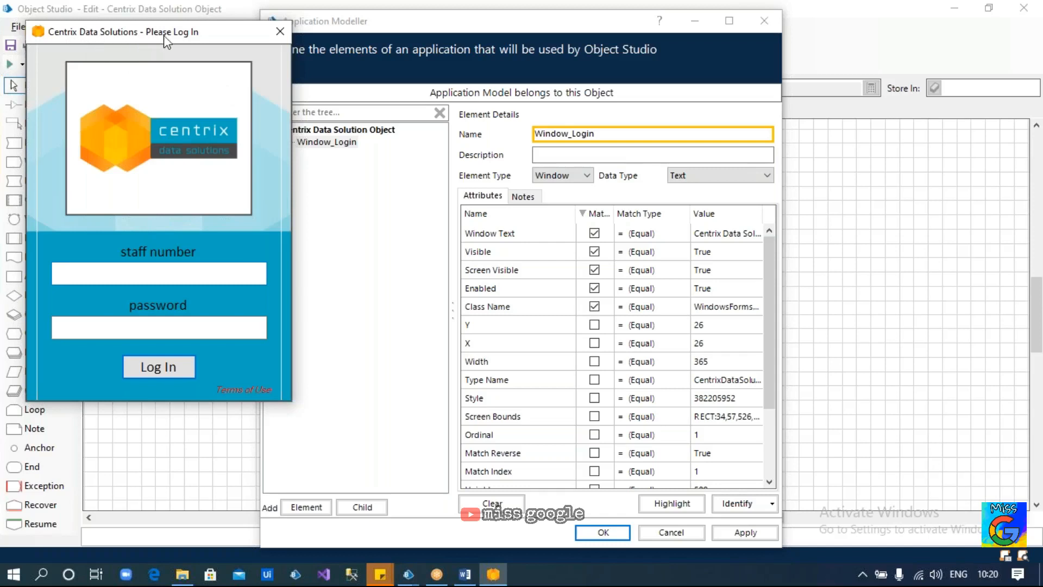
left_click(755, 234)
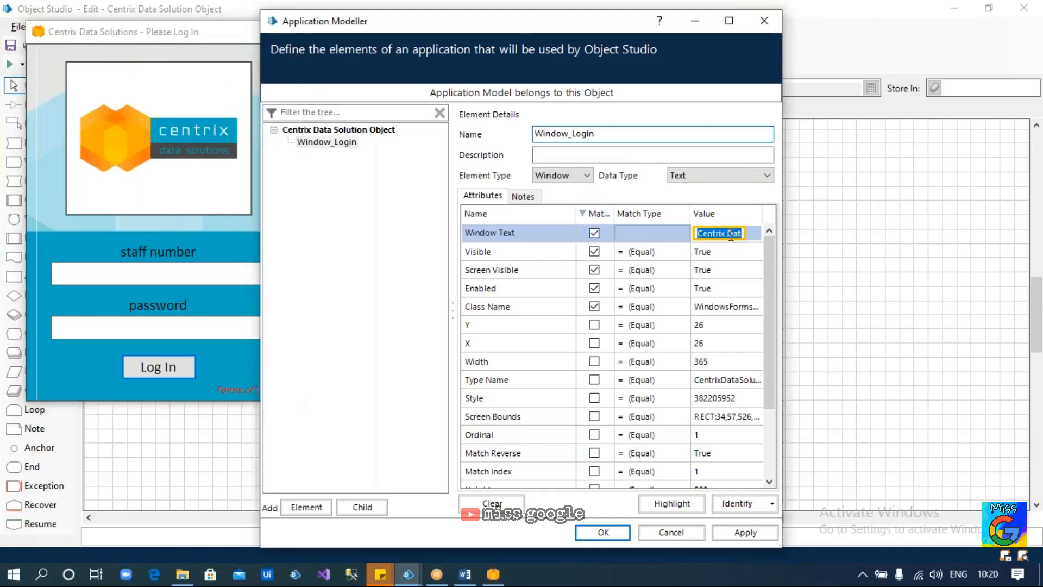
left_click(753, 233)
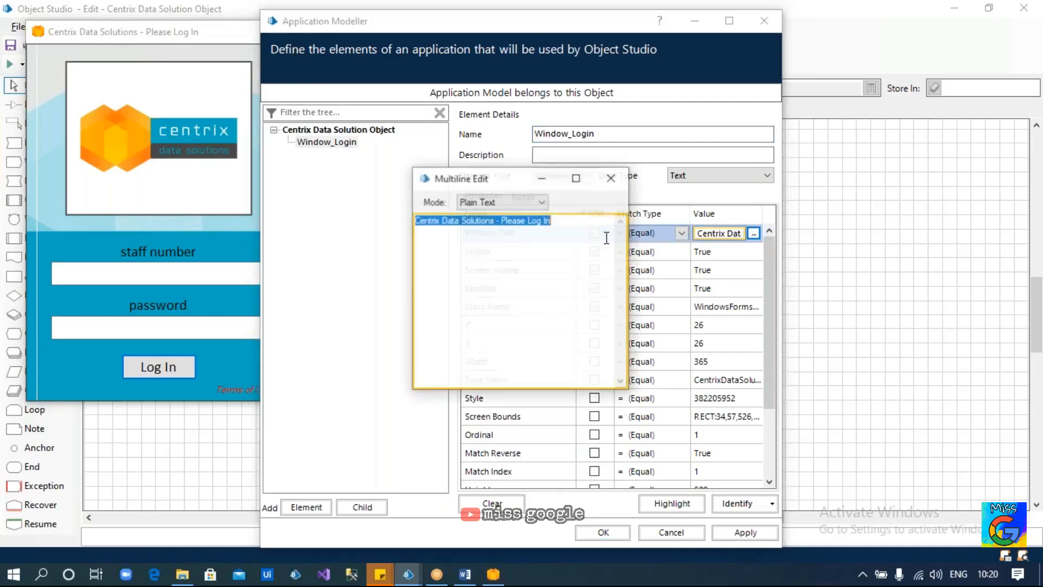
left_click_drag(572, 223, 410, 220)
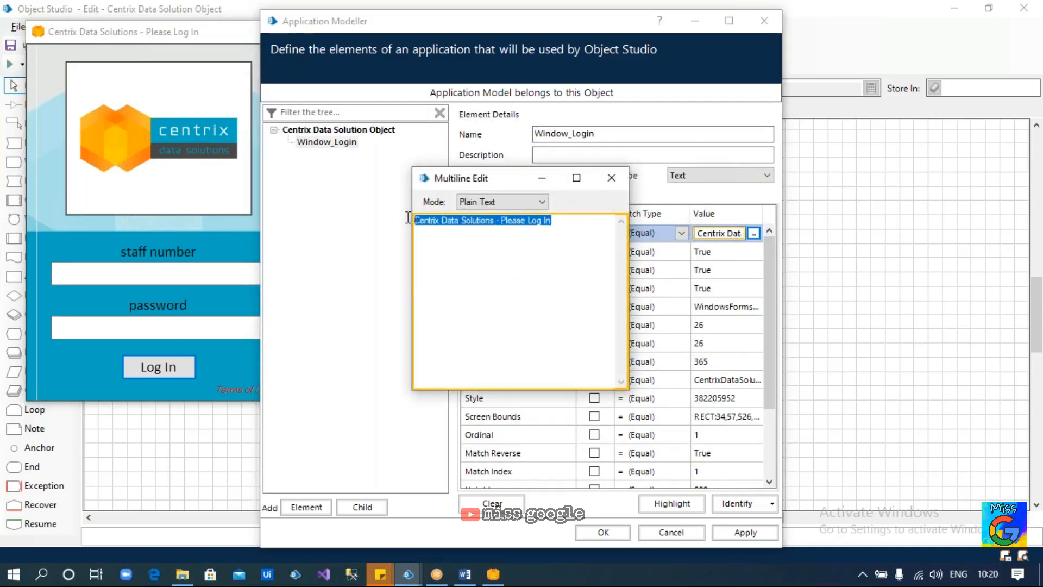
left_click(623, 178)
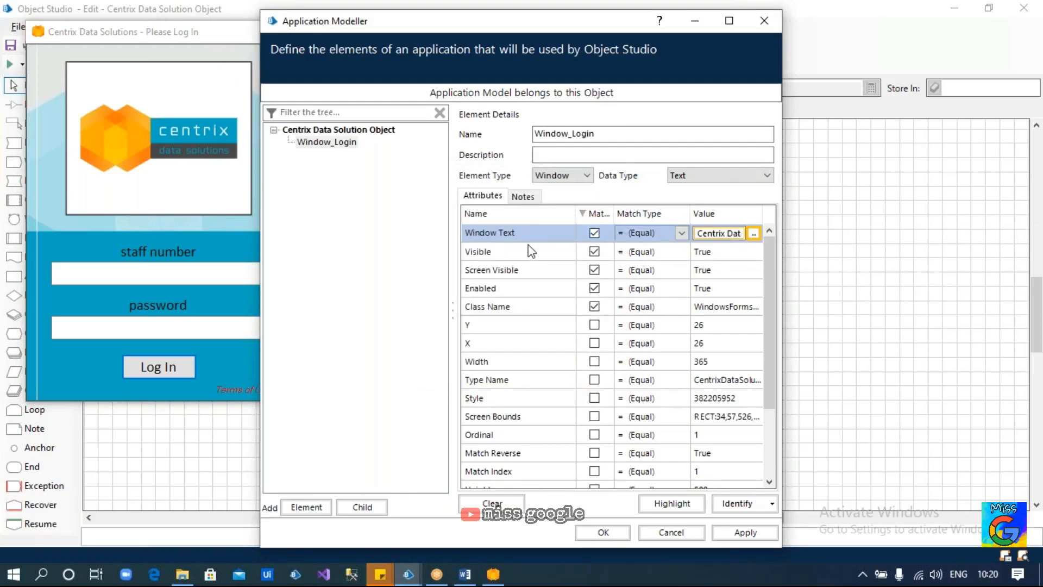
Untick Match for Visible, Screen Visible and Enabled, then add a new Element1
left_click(594, 251)
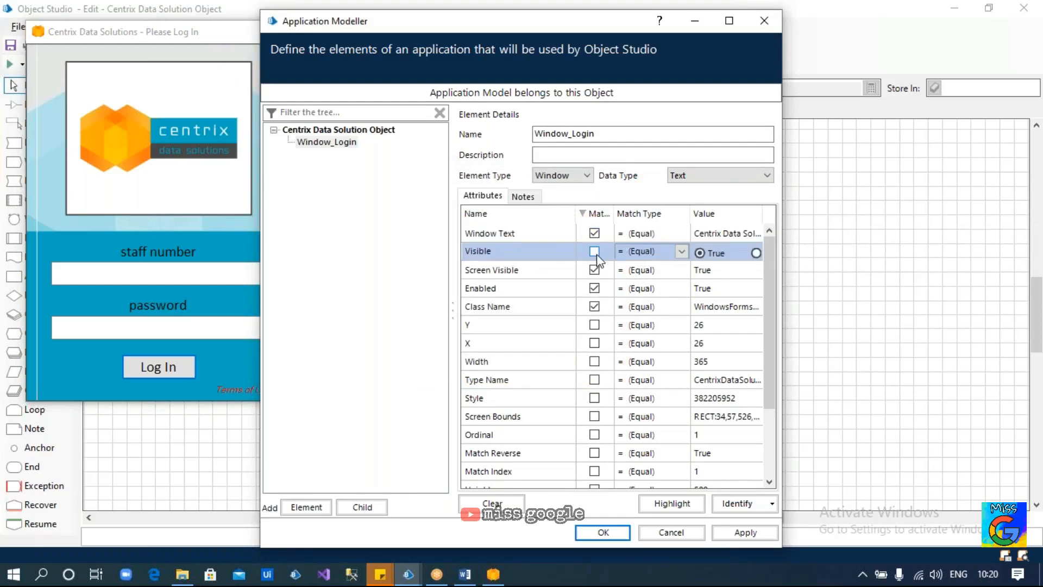
left_click(594, 269)
left_click(594, 288)
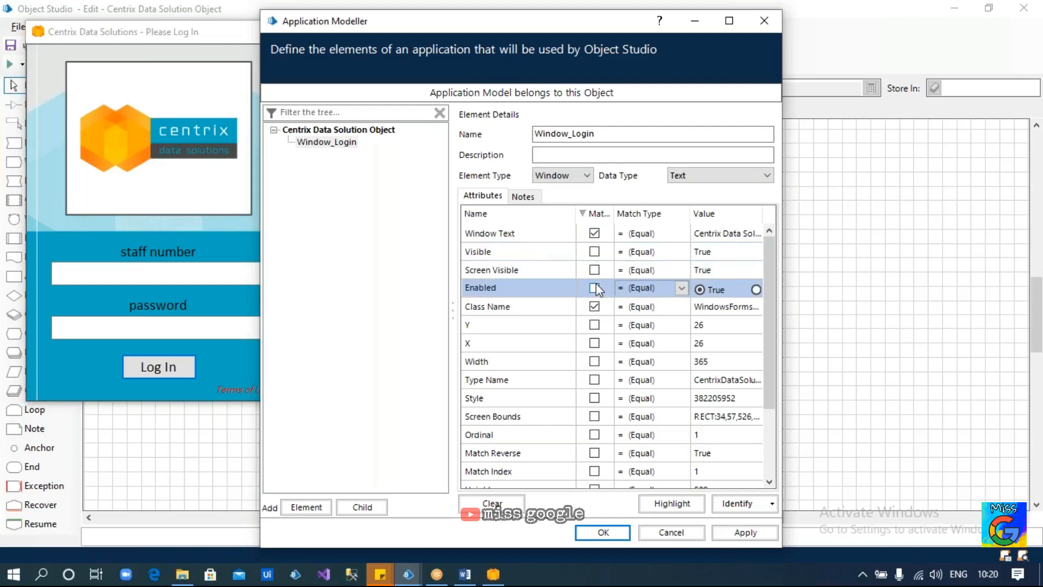
left_click(341, 142)
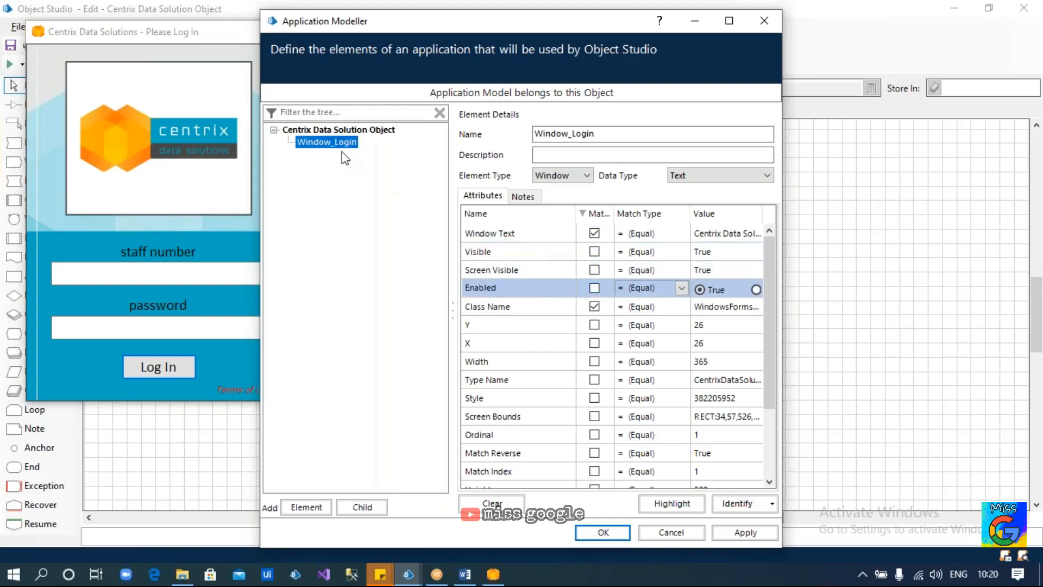
left_click(314, 507)
Identify the Centrix login window as Element1, capturing Automation Id frm_LoginScreen and Control Type Window
left_click(737, 503)
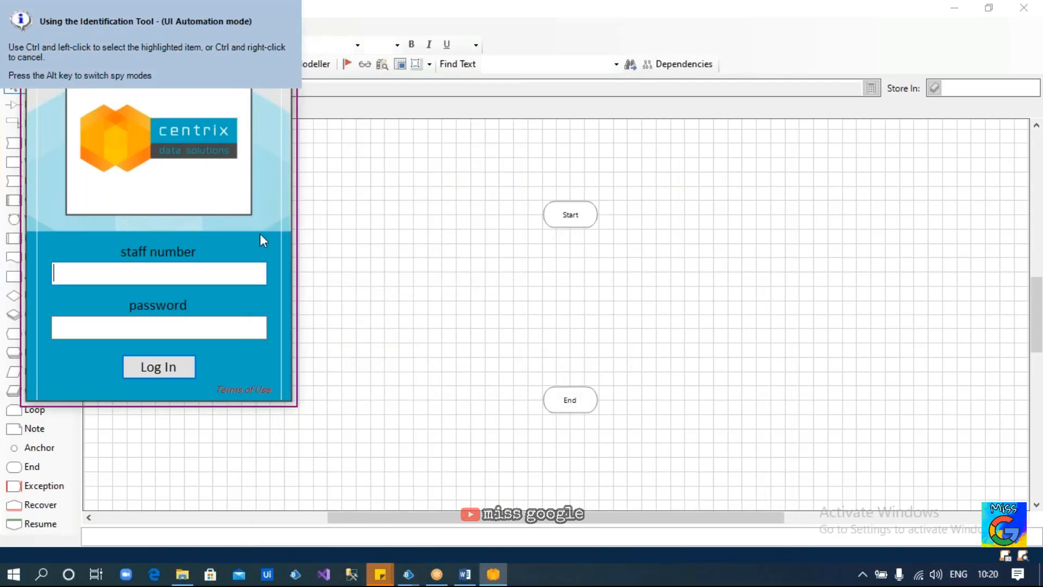
left_click(260, 235, "ctrl")
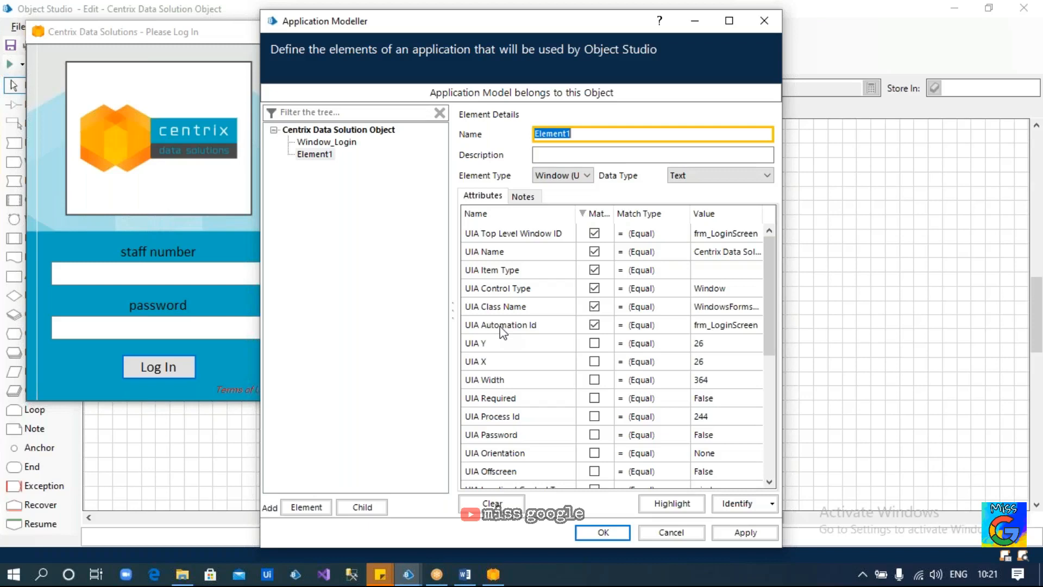
Untick Match for UIA Item Type, read the full UIA Name value, then show Window_Login
left_click(518, 255)
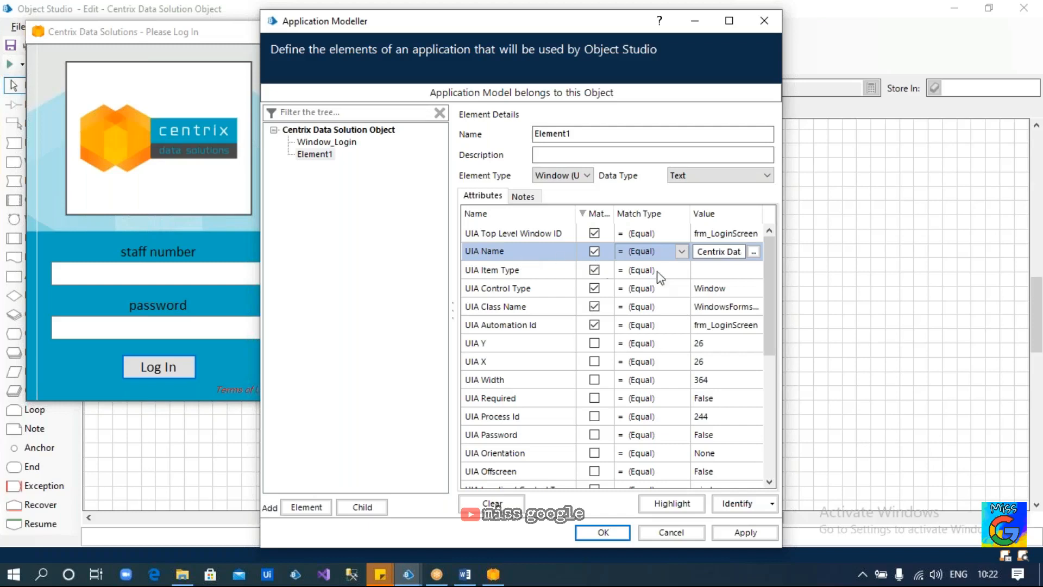
left_click(594, 270)
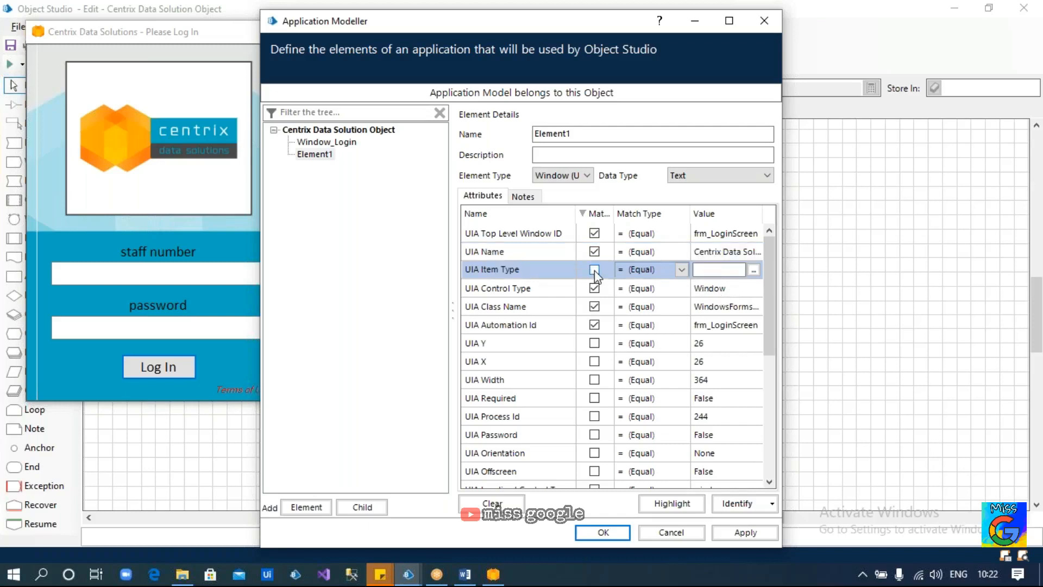
left_click(738, 250)
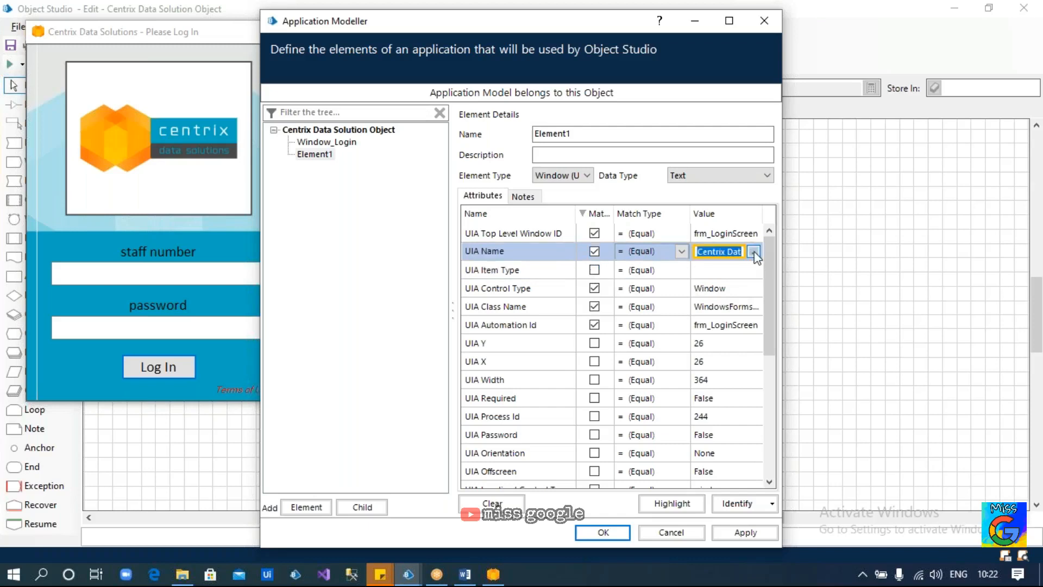
left_click(753, 251)
left_click_drag(564, 221, 414, 222)
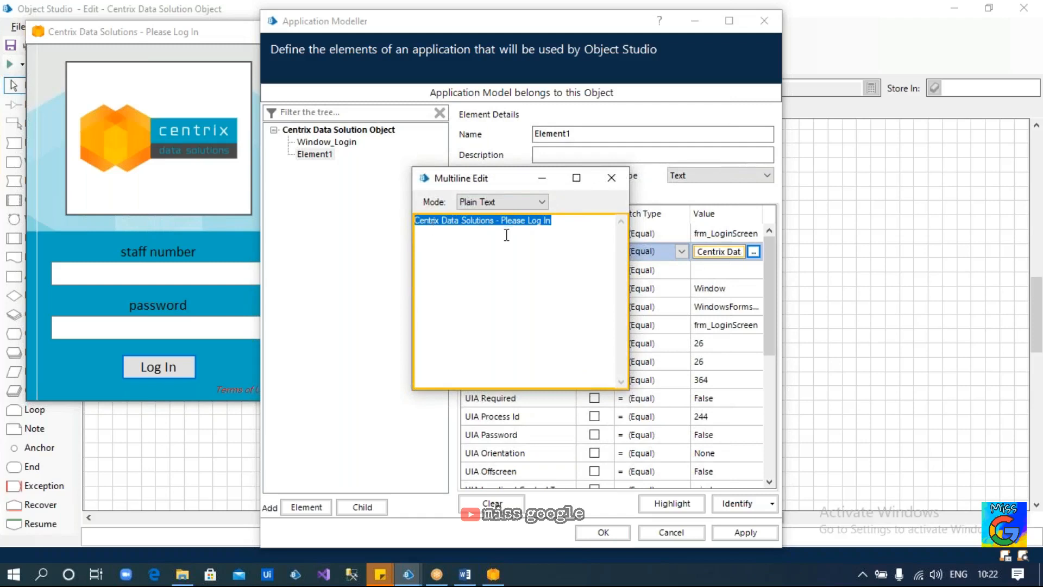
left_click(611, 178)
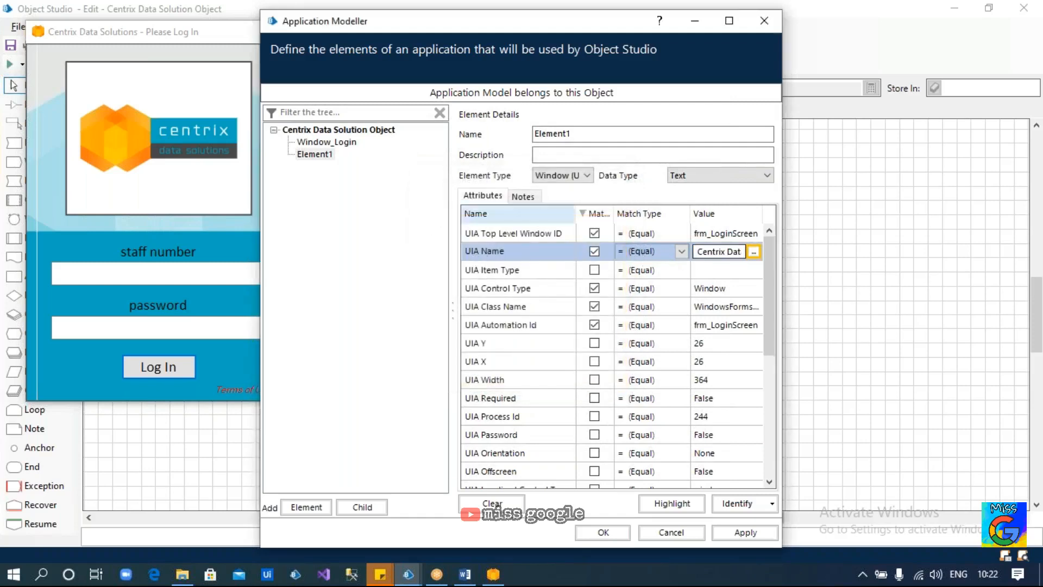
left_click(343, 144)
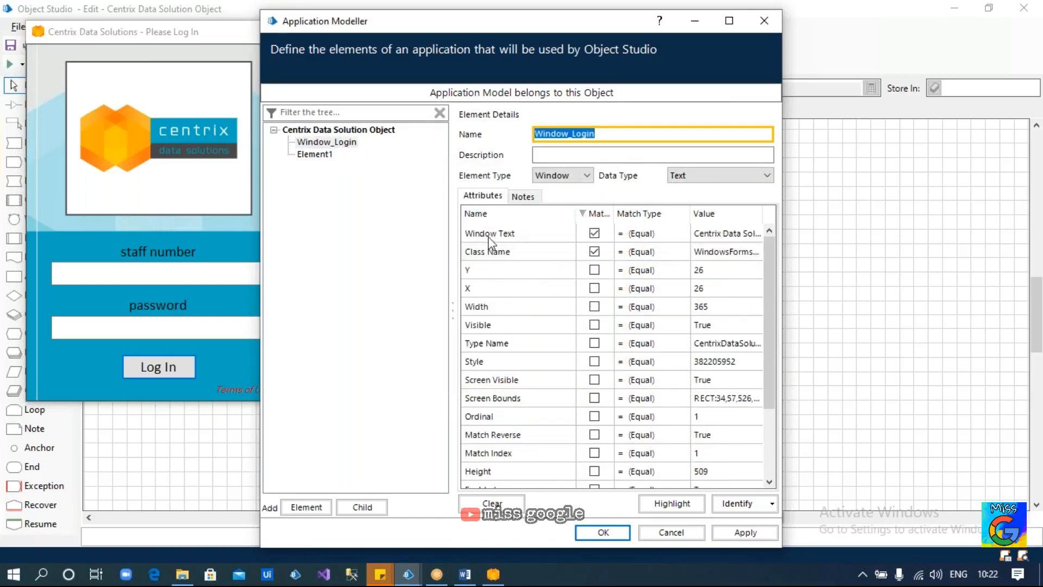
left_click(707, 235)
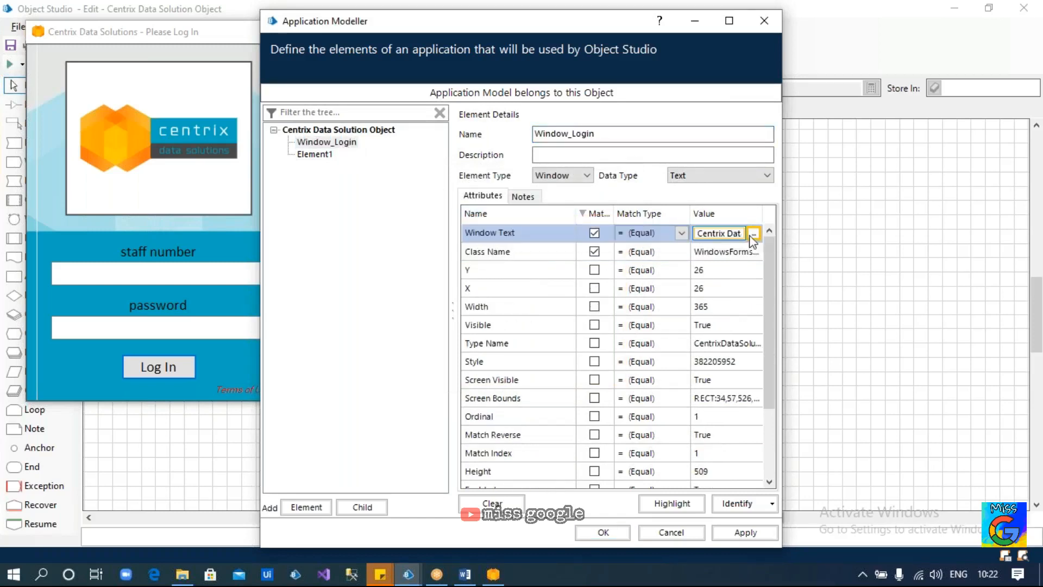
left_click(753, 233)
left_click_drag(551, 220, 410, 219)
left_click(611, 177)
left_click(494, 215)
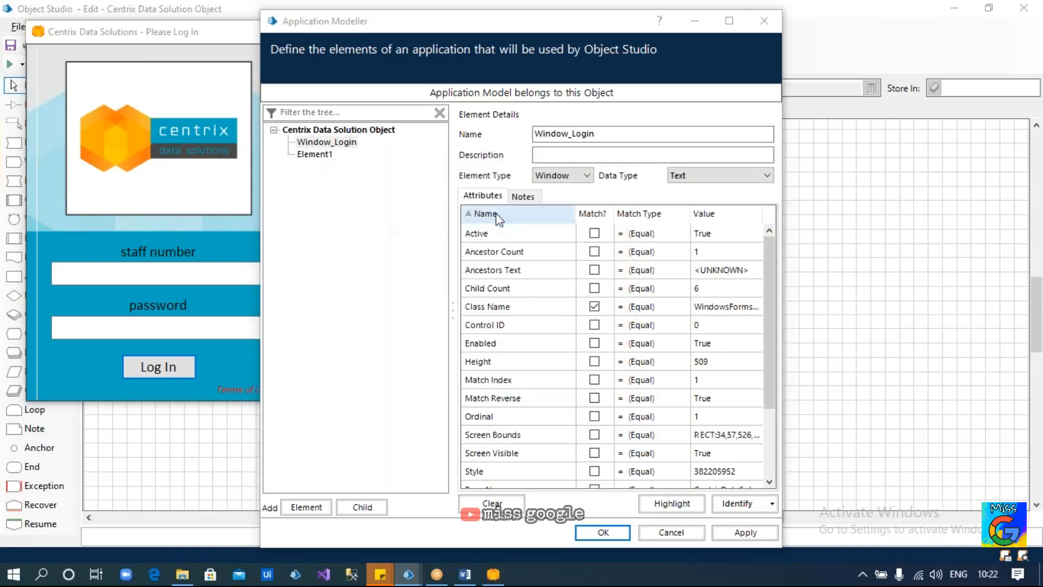
left_click(496, 218)
left_click(498, 218)
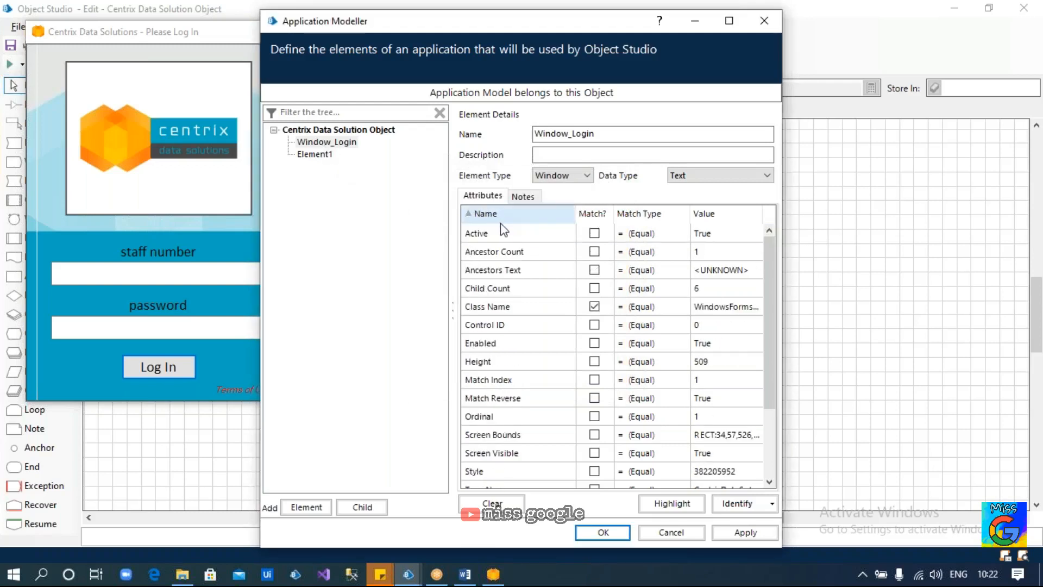
left_click(590, 214)
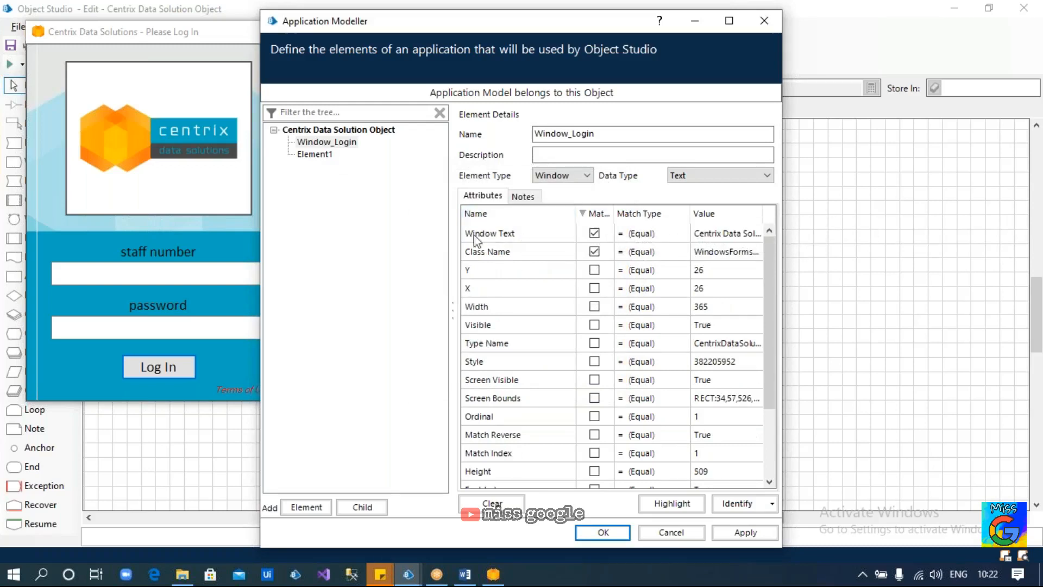
left_click(329, 155)
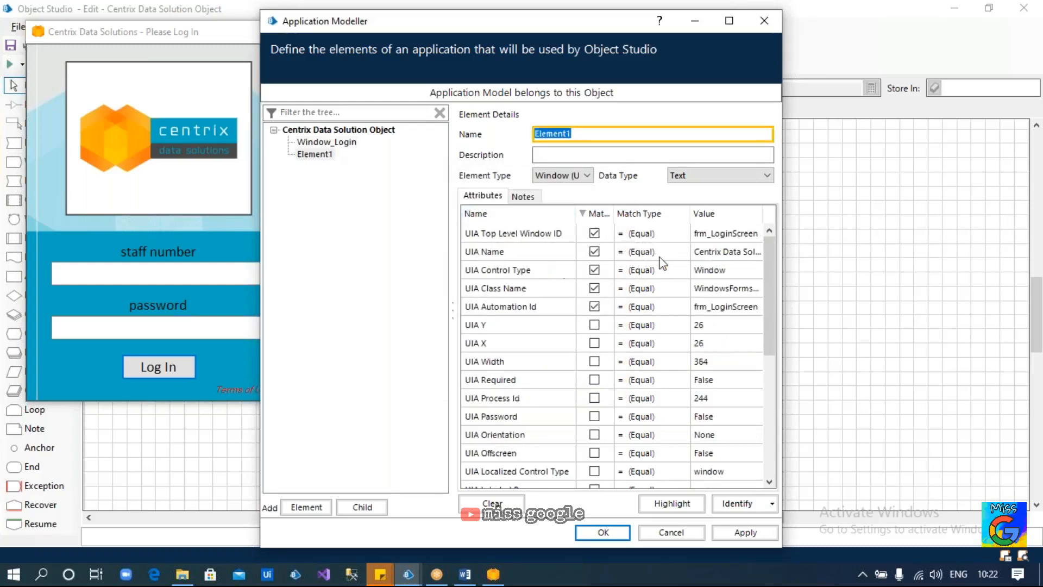
left_click(719, 253)
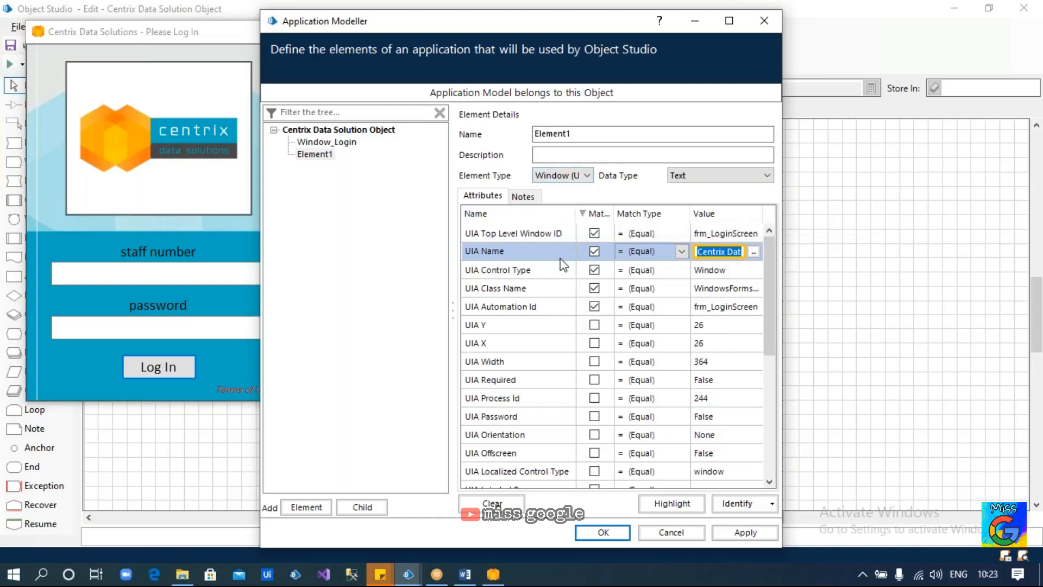
left_click(327, 142)
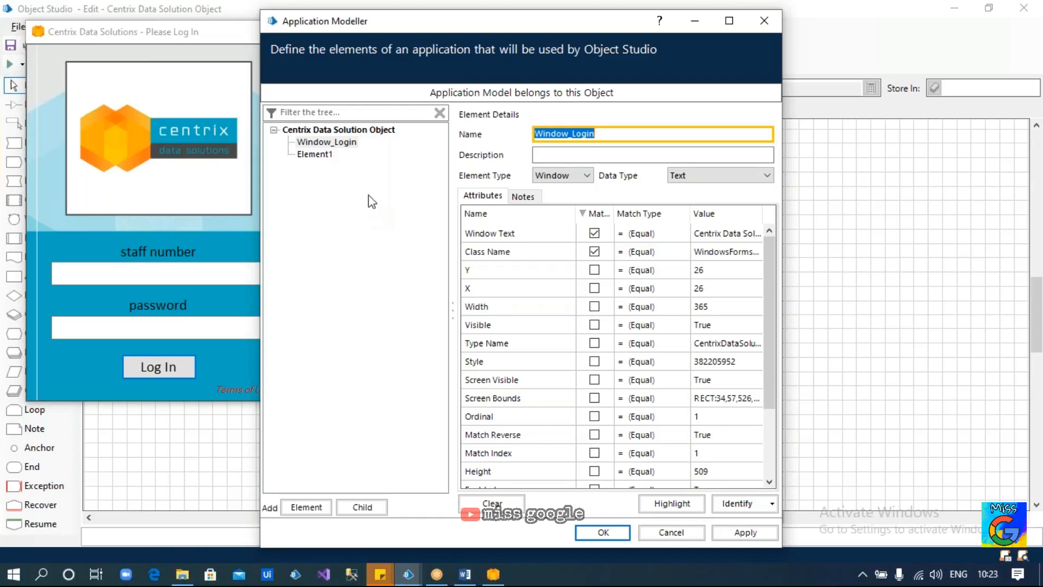
left_click(344, 144)
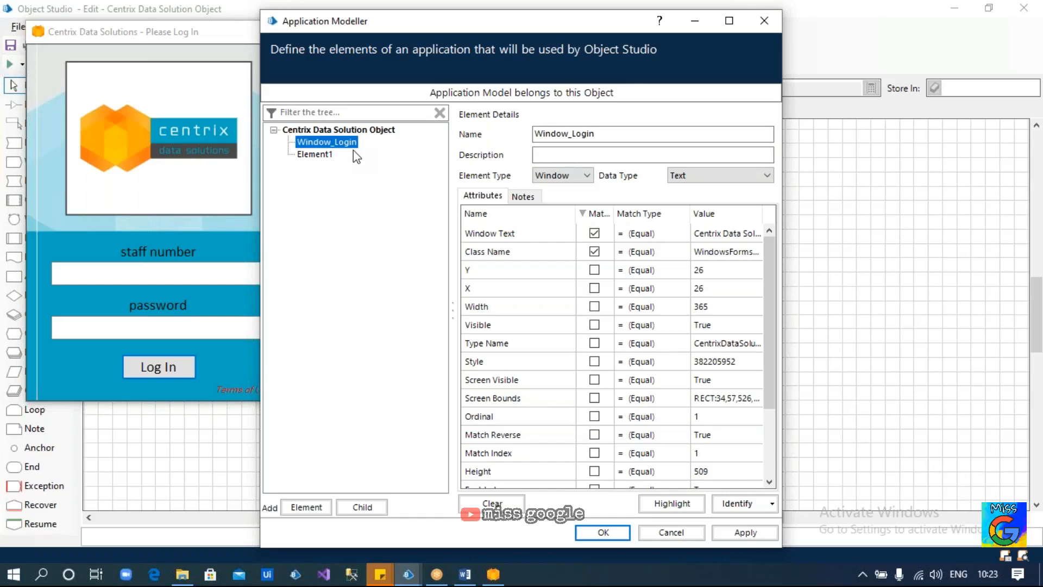
Delete the old Element1 from the tree, then add and select a new child under Window_Login
left_click(196, 272)
left_click(353, 190)
left_click(315, 154)
right_click(328, 155)
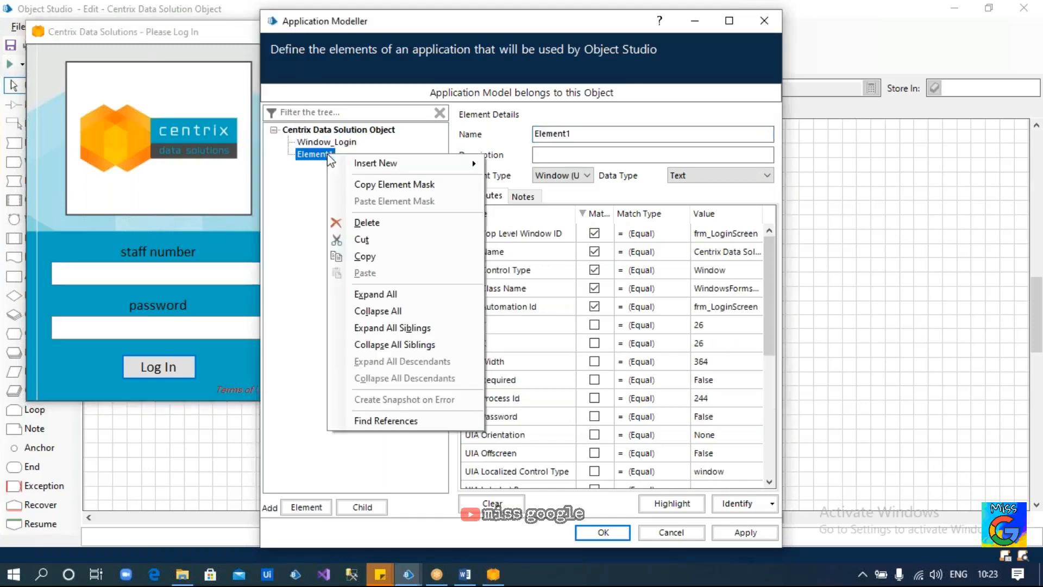
left_click(374, 222)
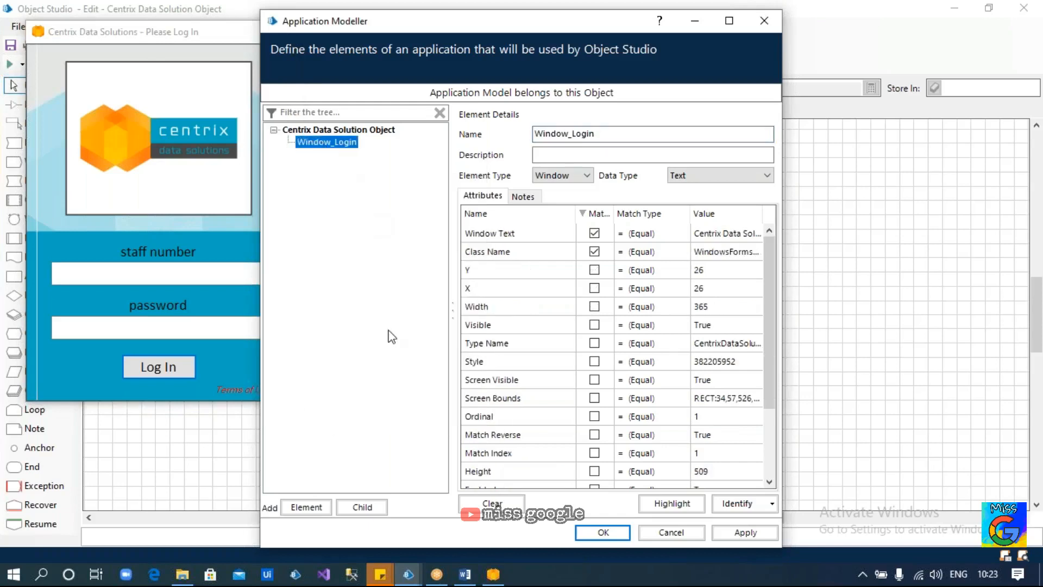
left_click(362, 507)
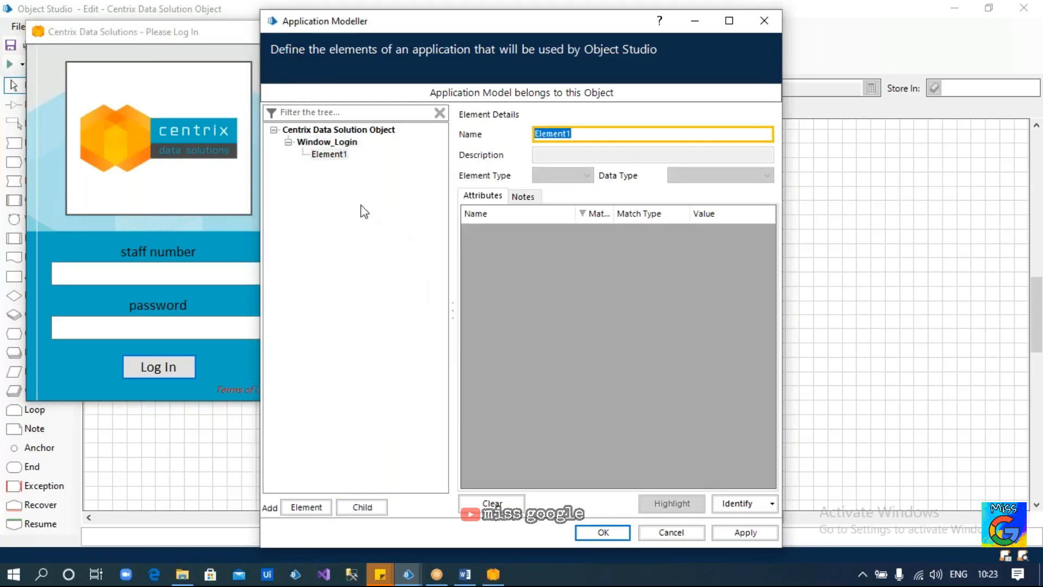
left_click(338, 157)
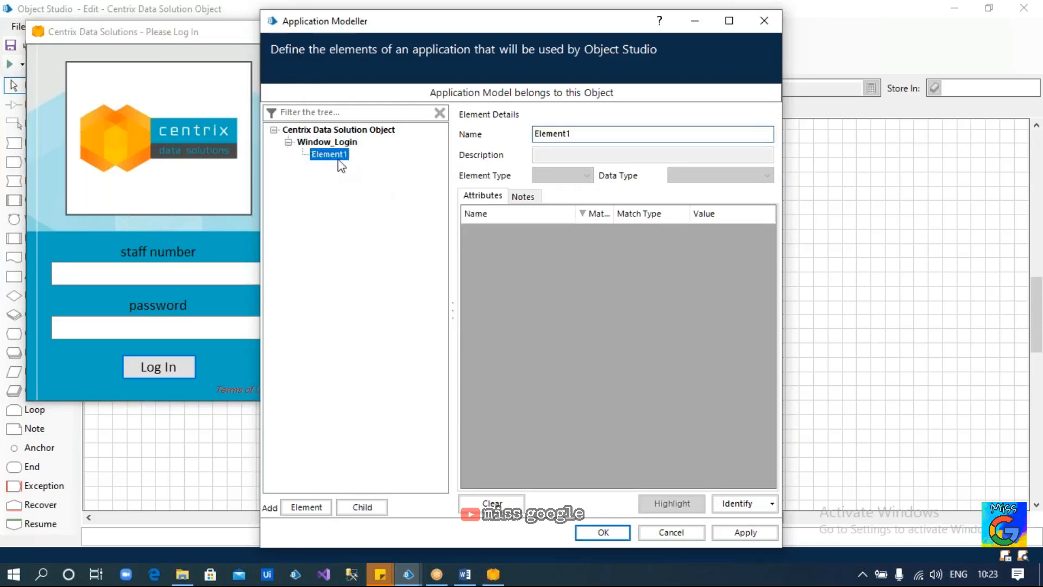
Capture the staff number textbox and name the element Texbox_StaffNumber
left_click(734, 497)
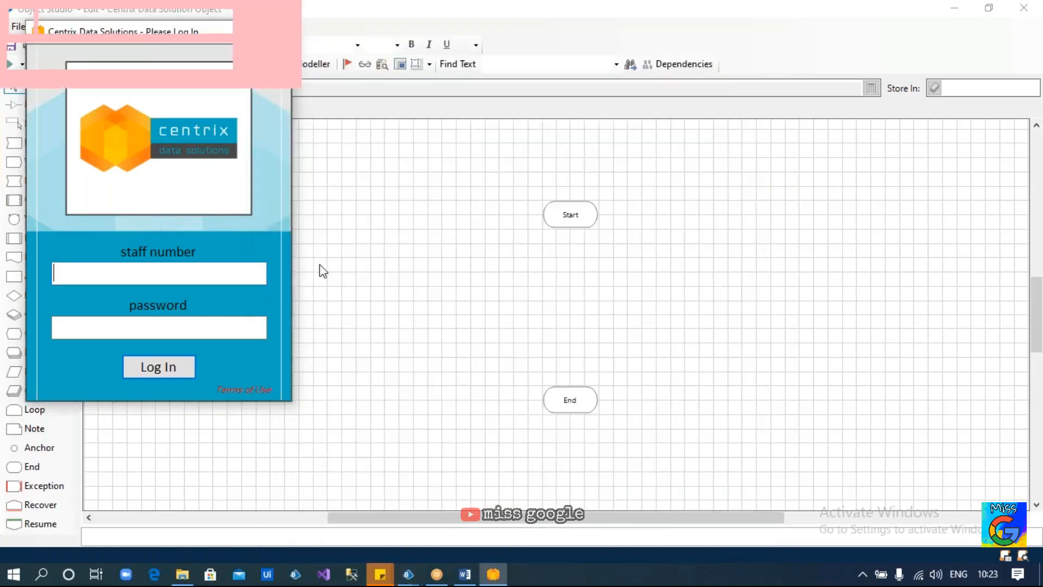
left_click(179, 275, "ctrl")
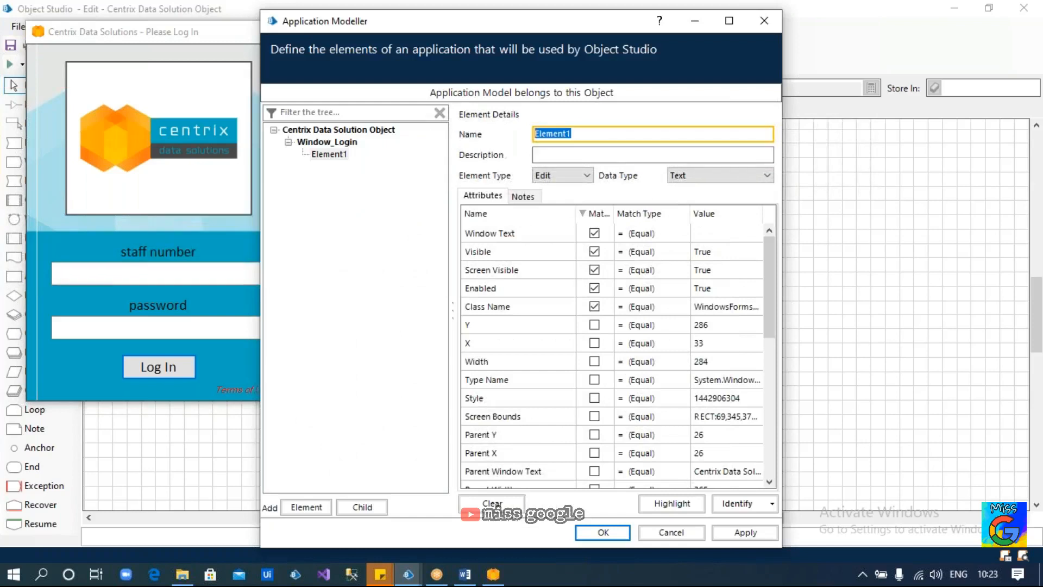
type("Texbox_")
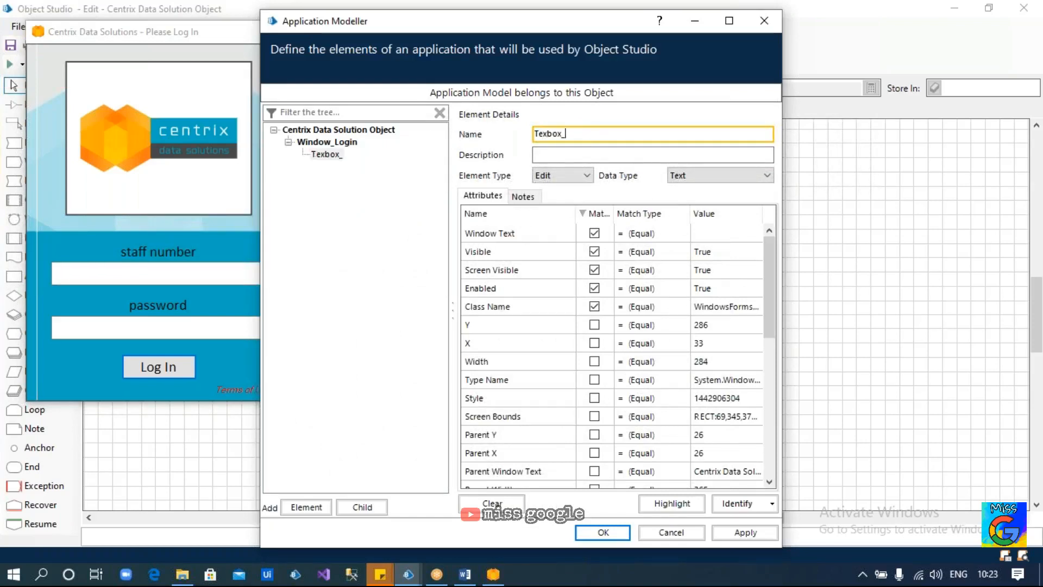
type("StaffNUmber")
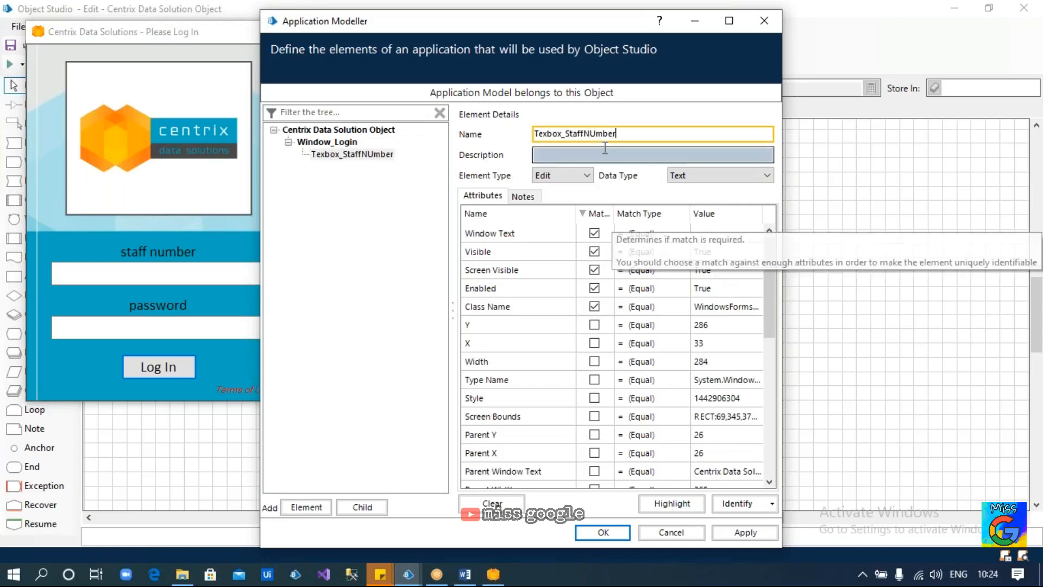
left_click(602, 134)
key("BackSpace")
type("u")
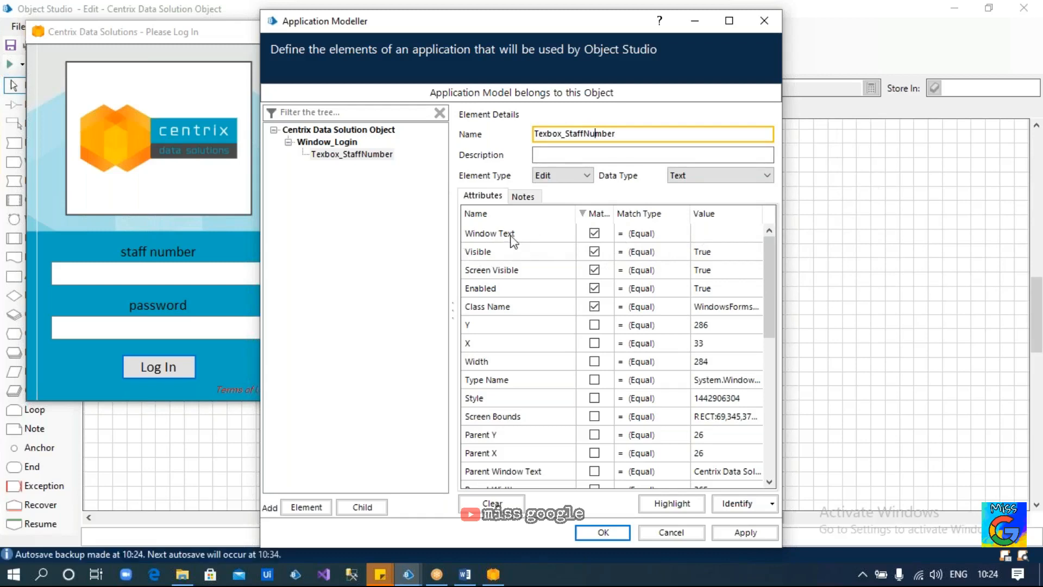
left_click(145, 272)
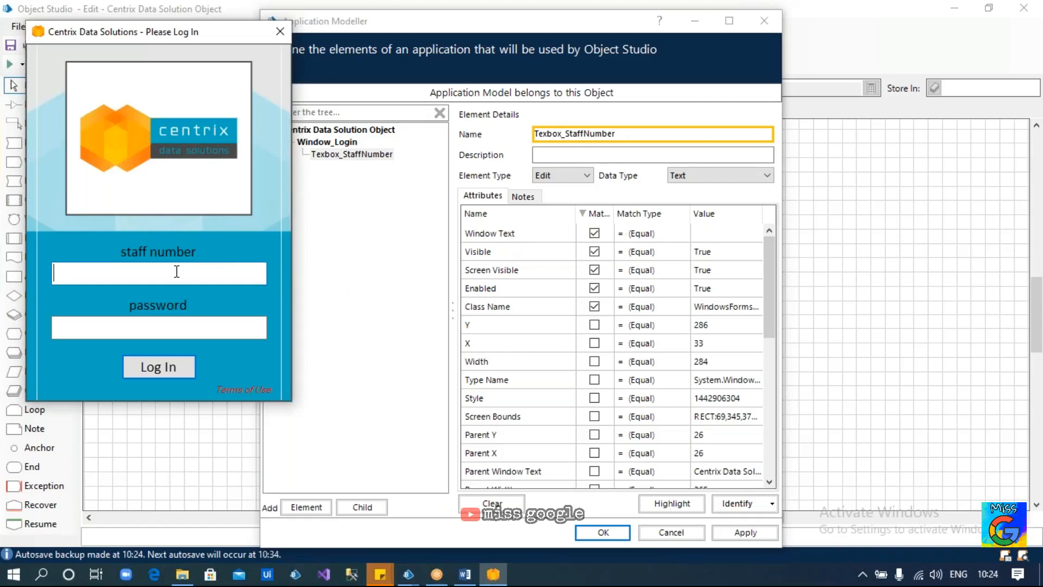
Type 'Bp' in the staff number box, capture it as a new element, and untick Visible, Screen Visible and Enabled
type("Bp")
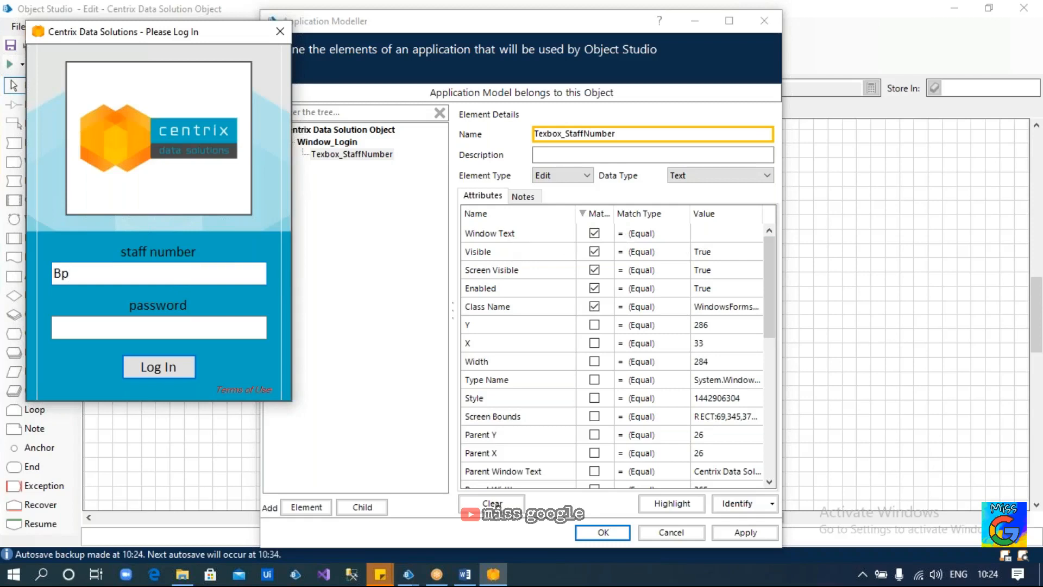
left_click(353, 155)
left_click(304, 506)
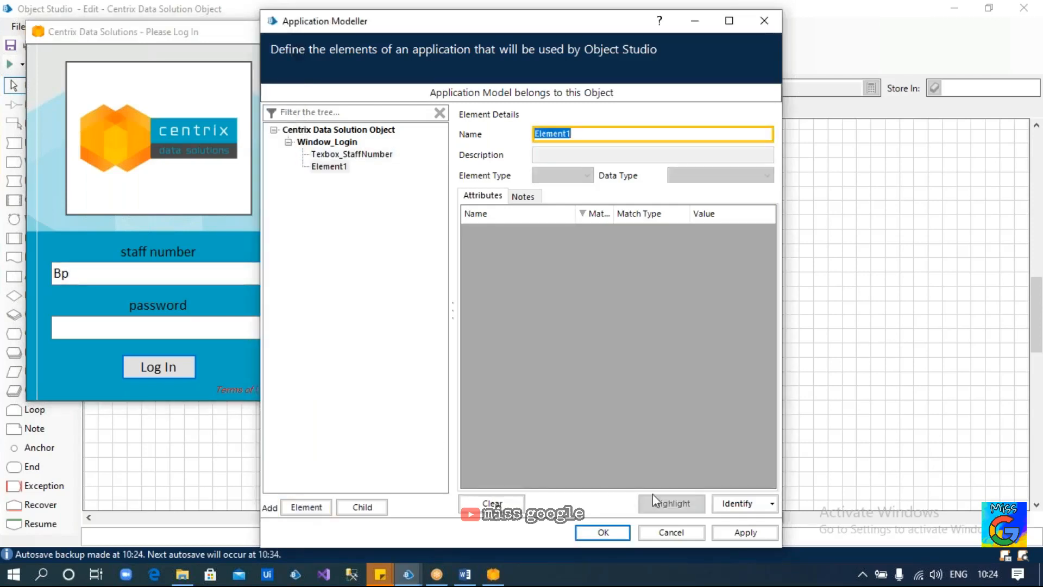
left_click(728, 504)
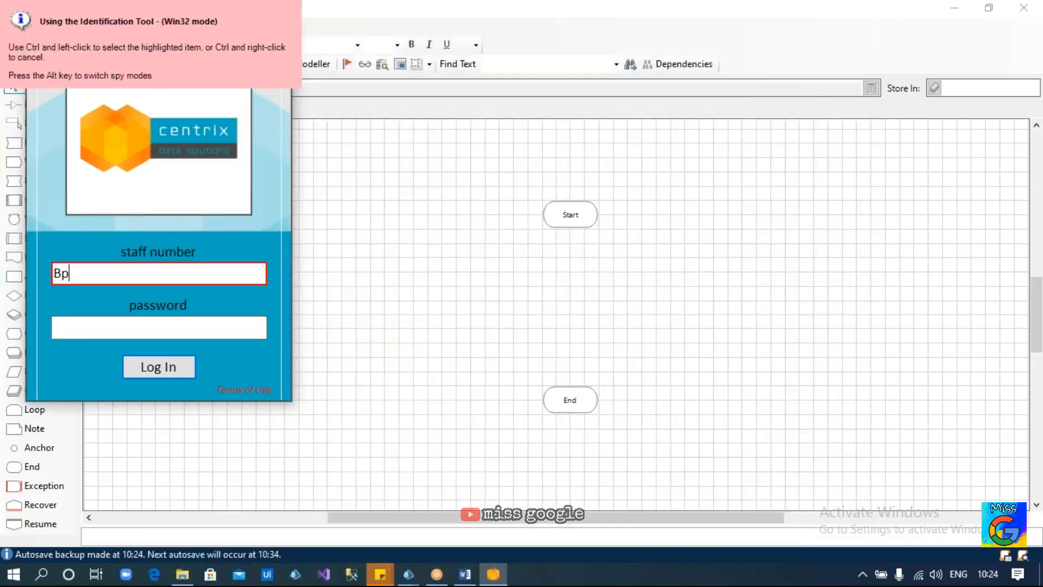
left_click(158, 273, "ctrl")
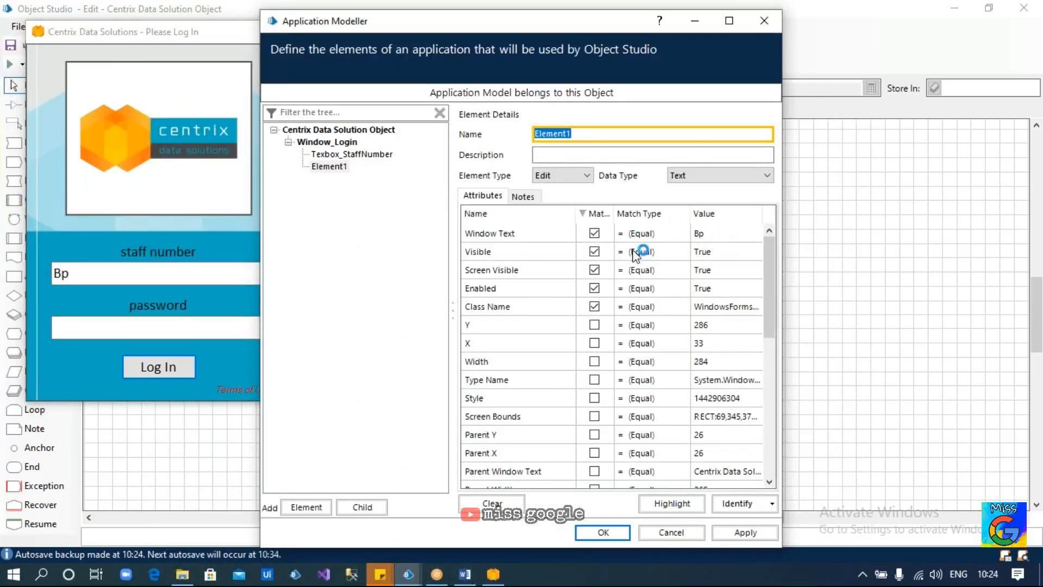
left_click(594, 251)
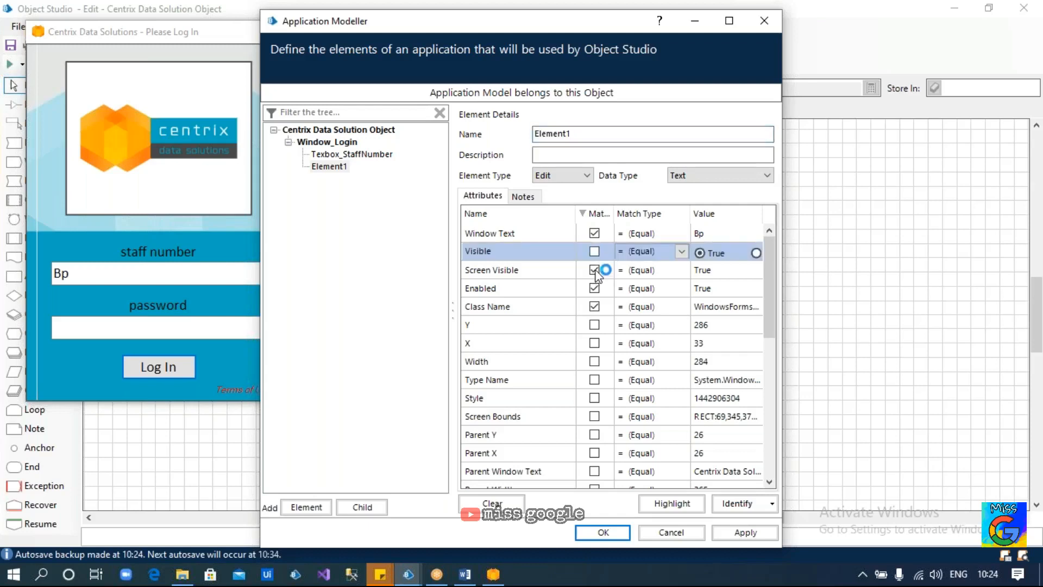
left_click(594, 270)
left_click(595, 288)
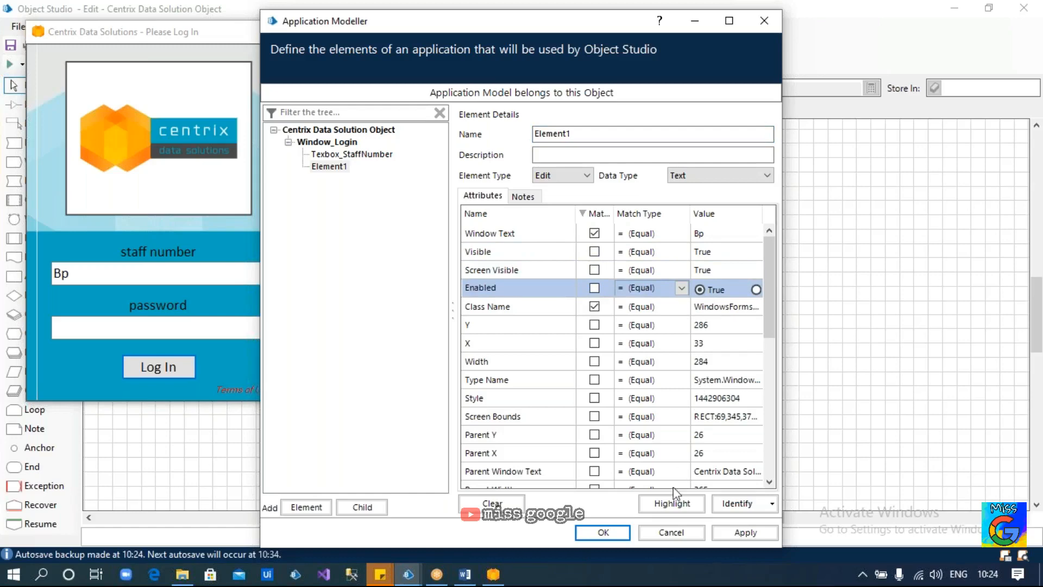
left_click(672, 505)
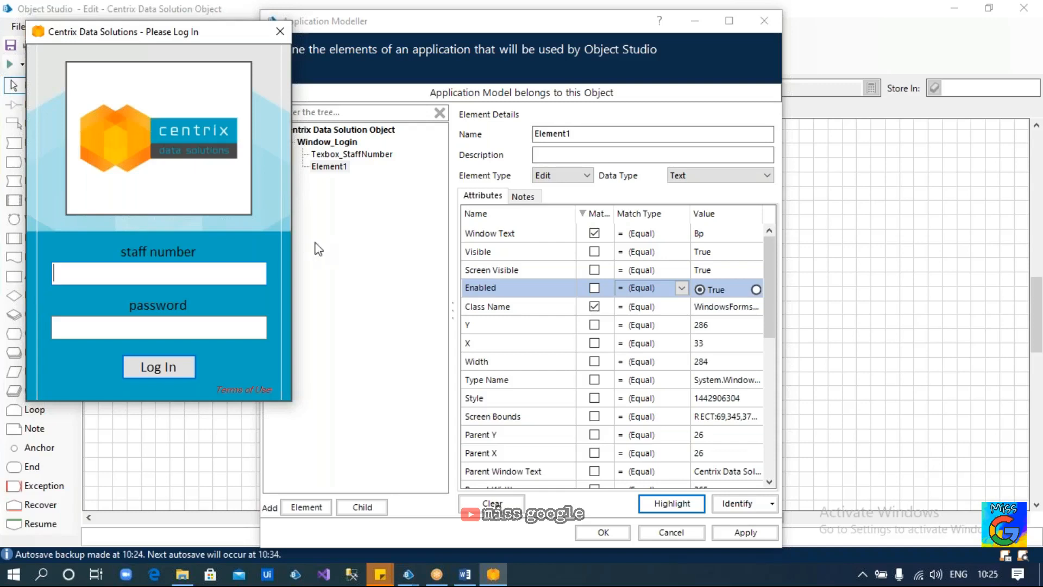
Highlight Element1, dismiss the no-match error, sort by Match, and untick Window Text
left_click(341, 168)
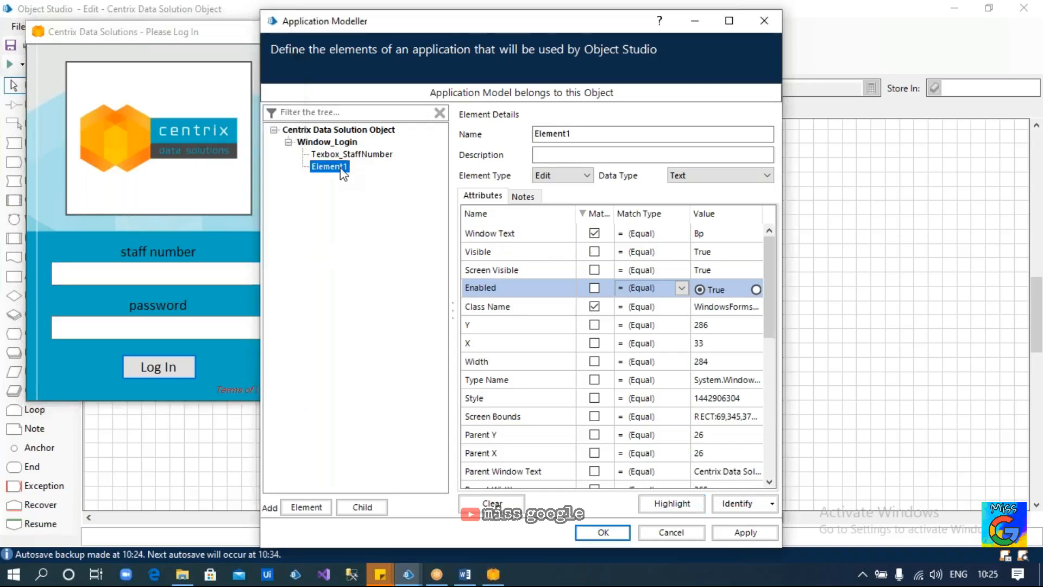
left_click(666, 504)
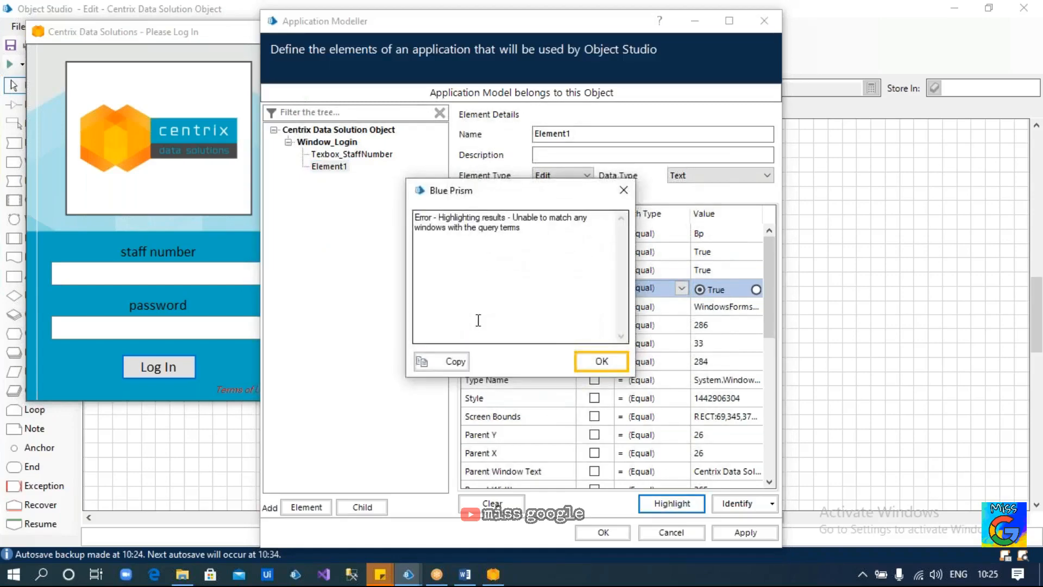
left_click(585, 363)
left_click(513, 233)
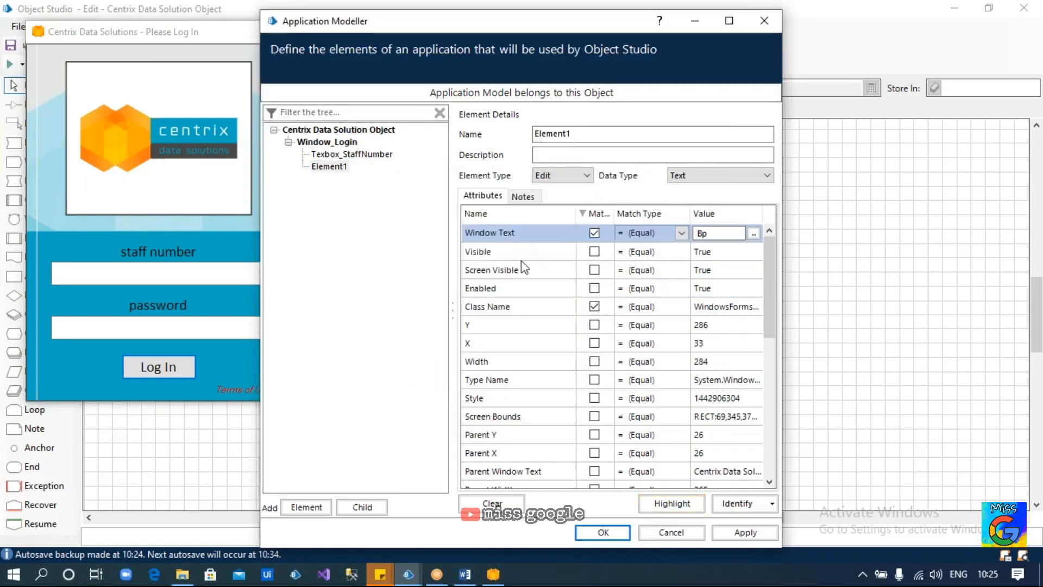
left_click(592, 216)
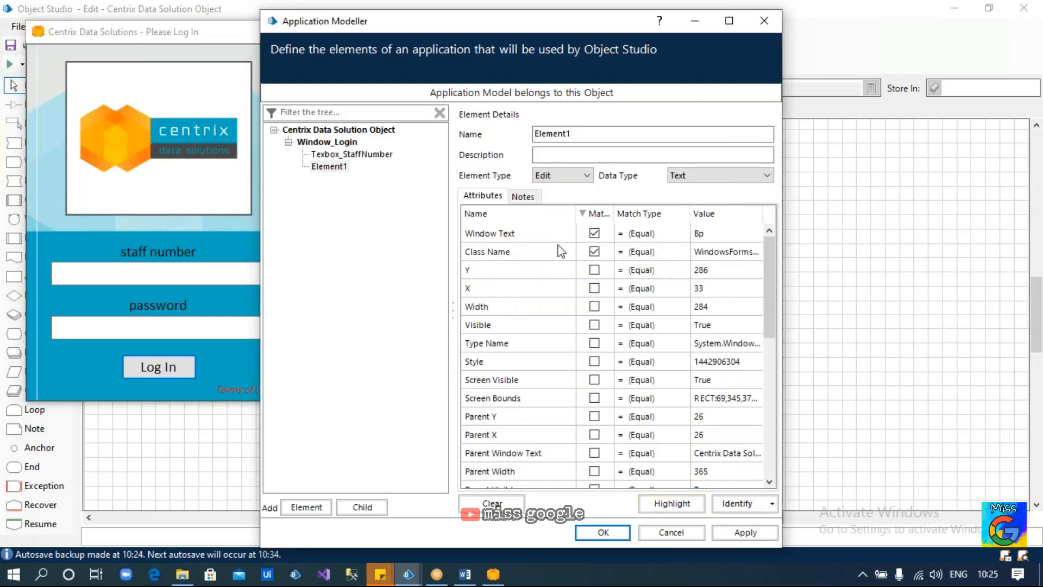
left_click(499, 236)
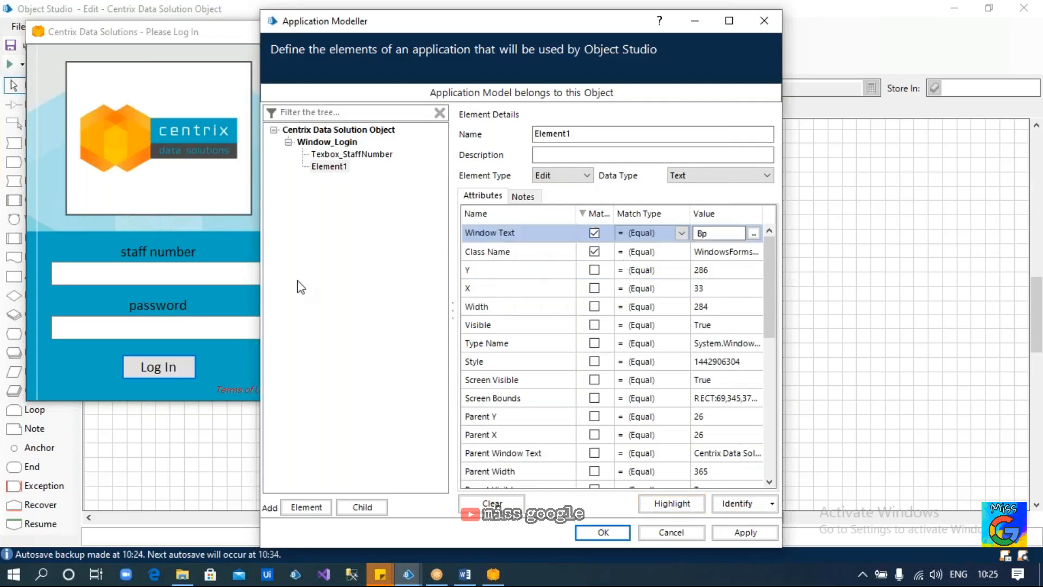
left_click(180, 270)
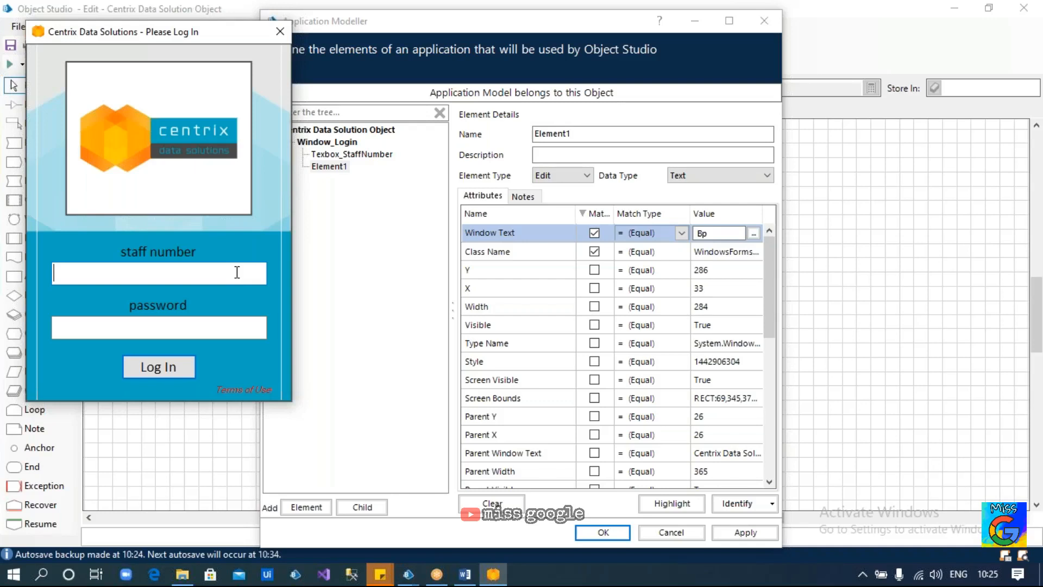
left_click(594, 234)
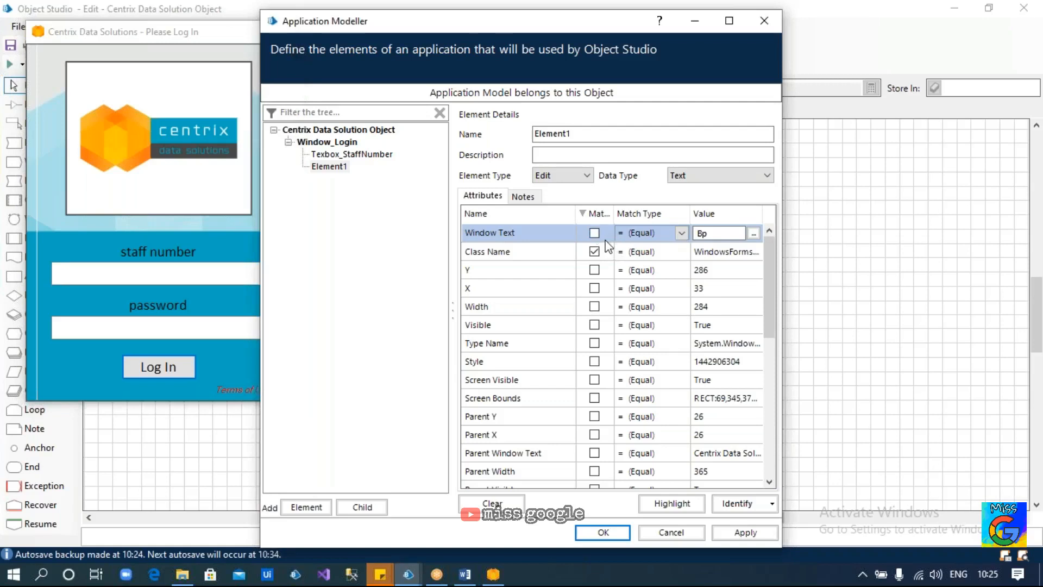
Tick Match for Element1's Match Index attribute and highlight to test it
scroll(605, 272, "down", 6)
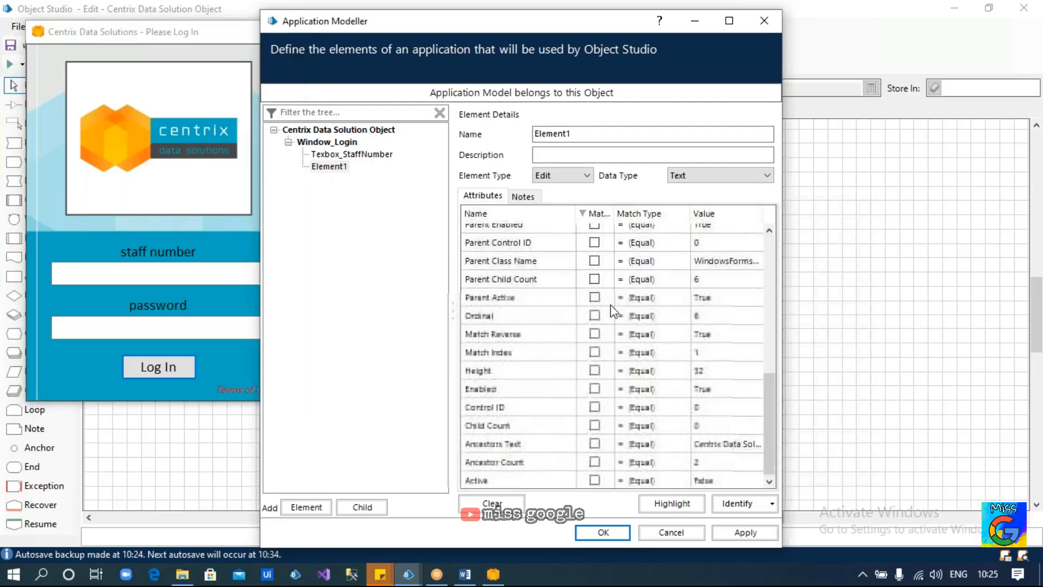
left_click(594, 351)
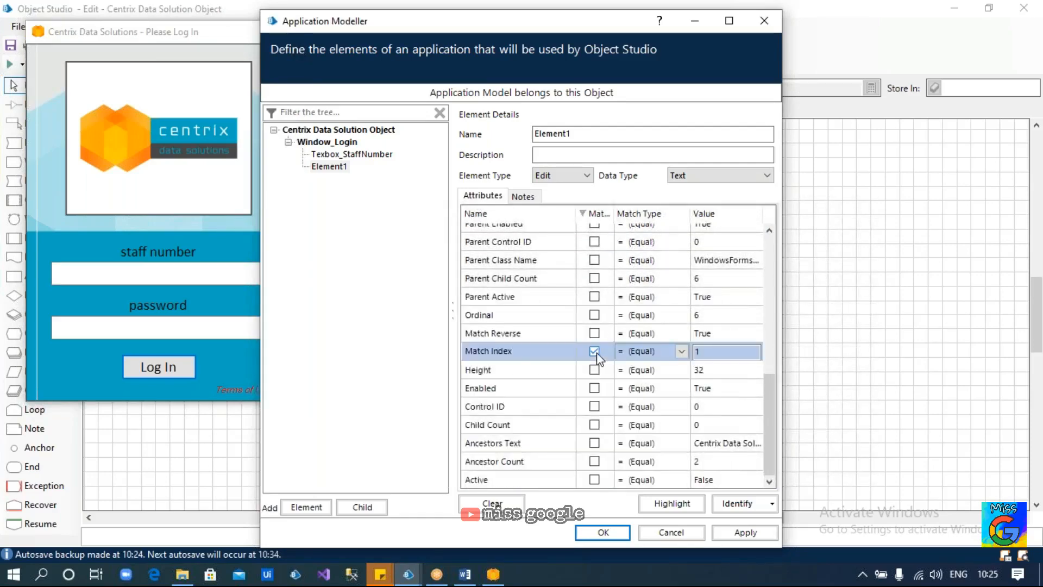
left_click(596, 216)
left_click(597, 216)
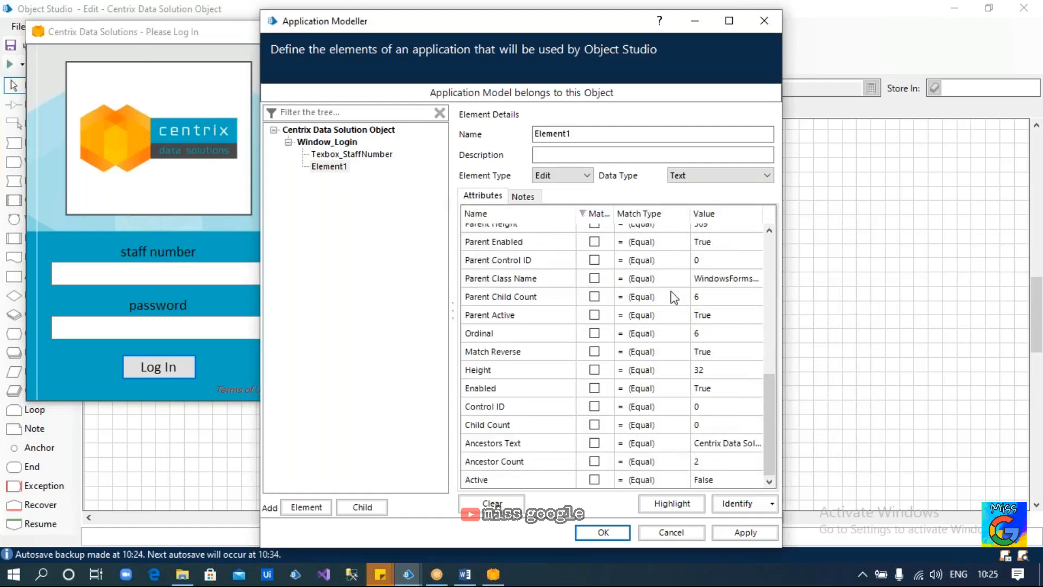
scroll(680, 285, "up", 5)
scroll(680, 285, "up", 2)
left_click(716, 232)
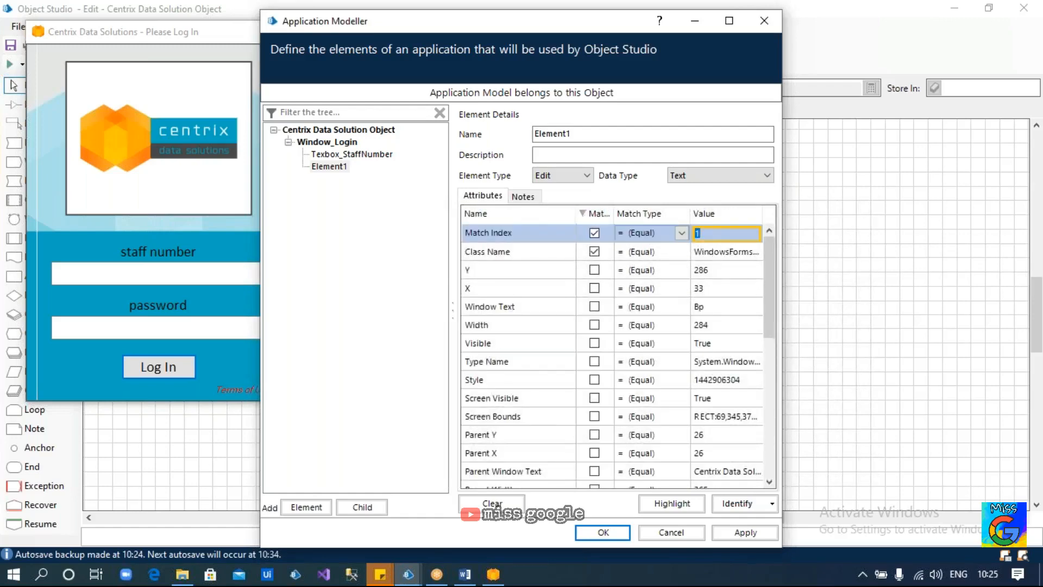
left_click(672, 502)
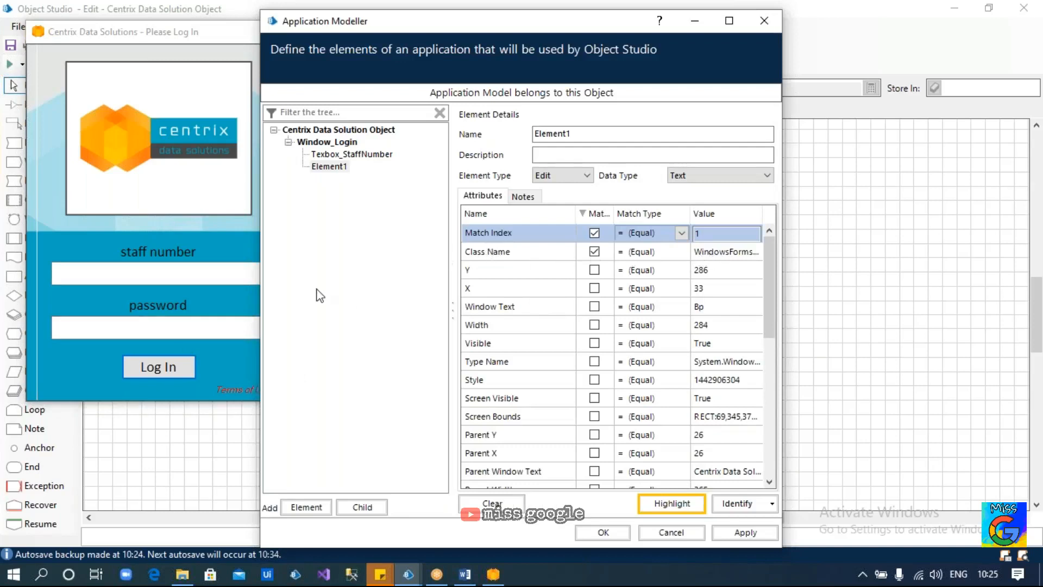
Enter test values 1 and 2 in the password and staff number fields, then clear them
left_click(215, 324)
left_click(210, 268)
left_click(193, 328)
type("1")
left_click(183, 267)
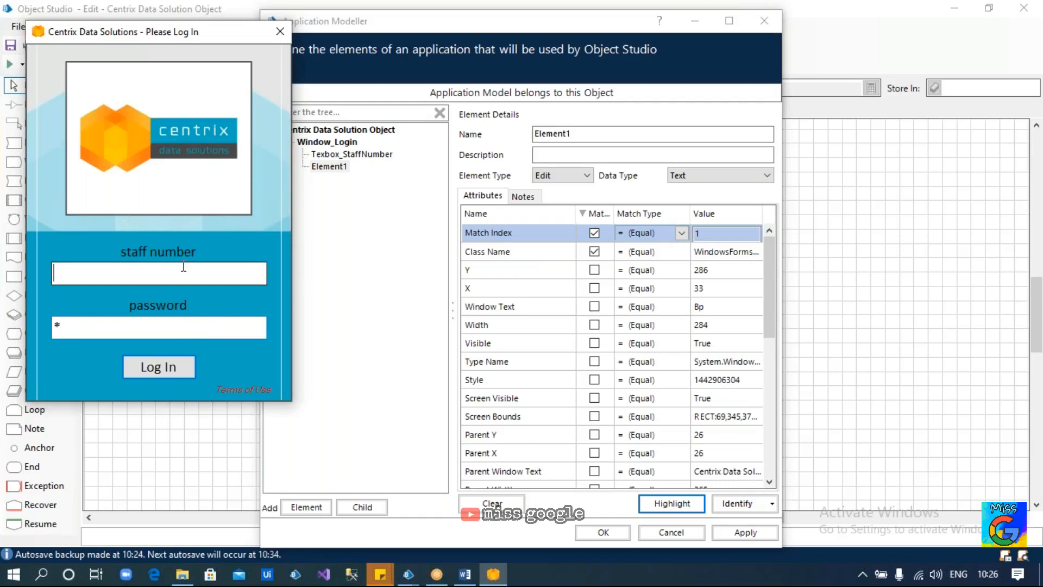
type("2")
left_click(135, 331)
key("BackSpace")
left_click(126, 276)
key("BackSpace")
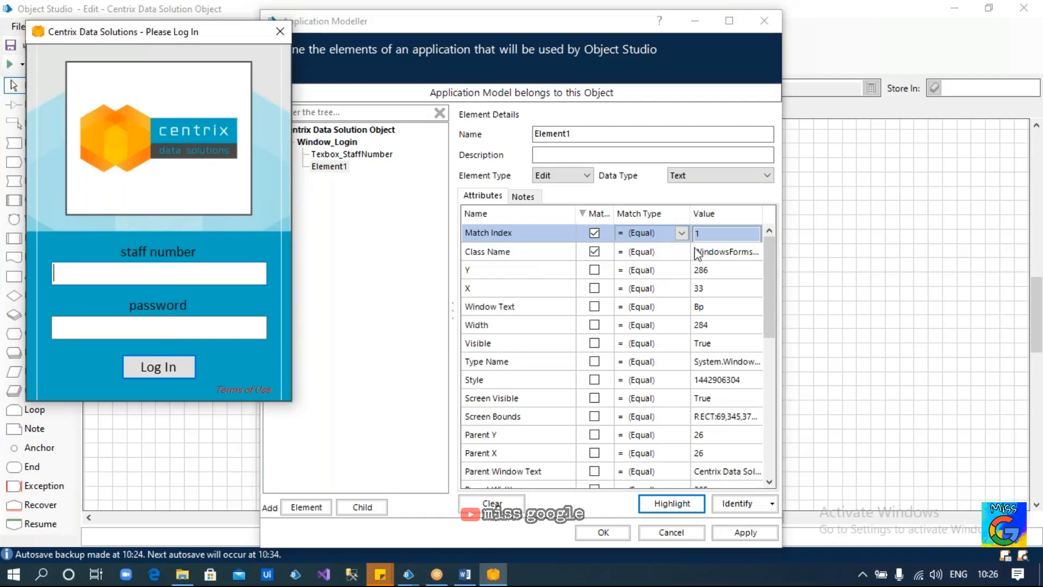
Set Match Index to 2 and highlight to confirm Element1 finds the staff number field
left_click(713, 234)
type("2")
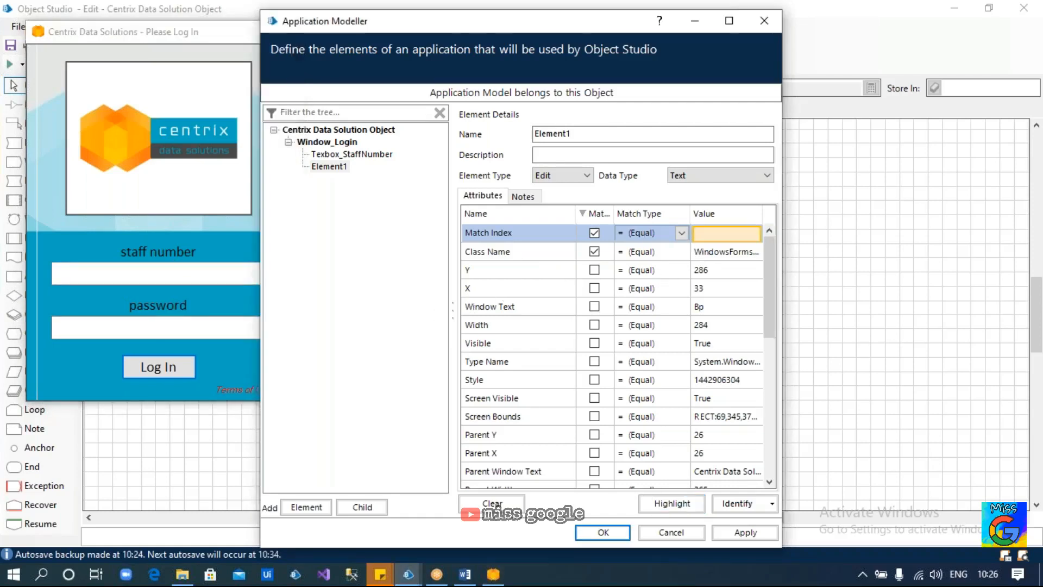
left_click(671, 503)
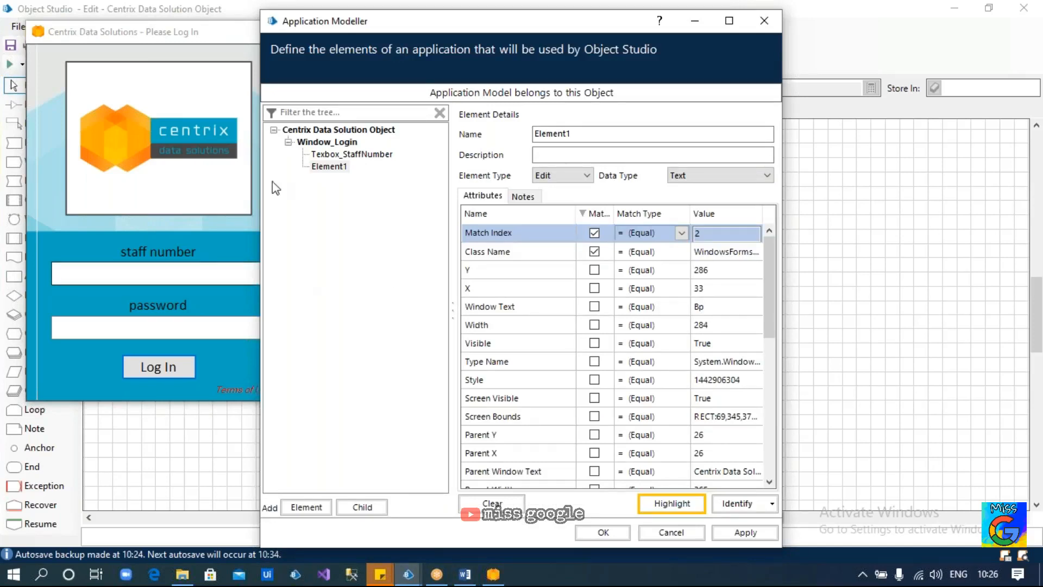
left_click(328, 167)
Add Element2 and capture the staff number field in UI Automation mode as txt_StaffNumber
left_click(306, 506)
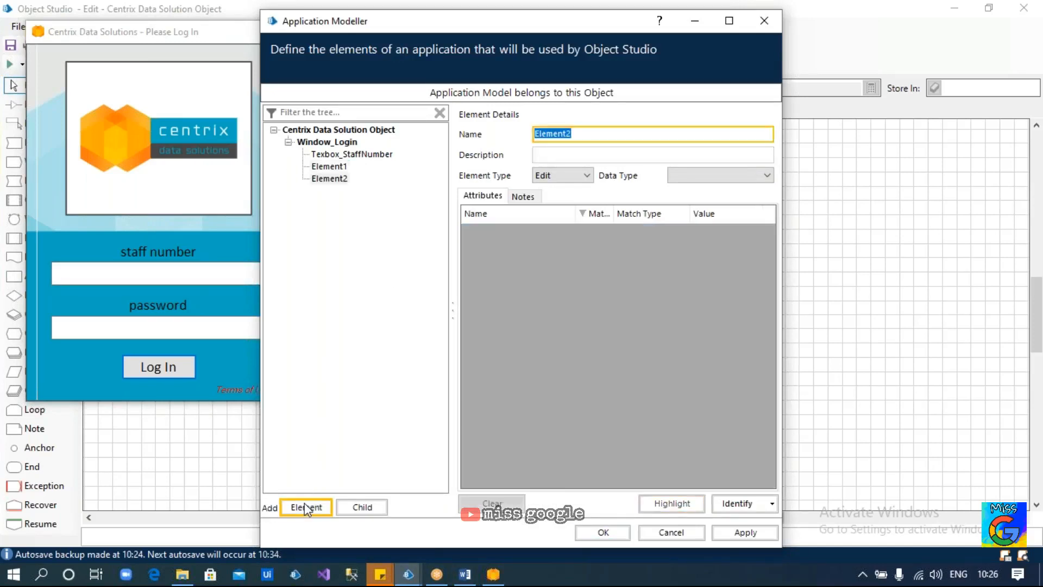
left_click(739, 503)
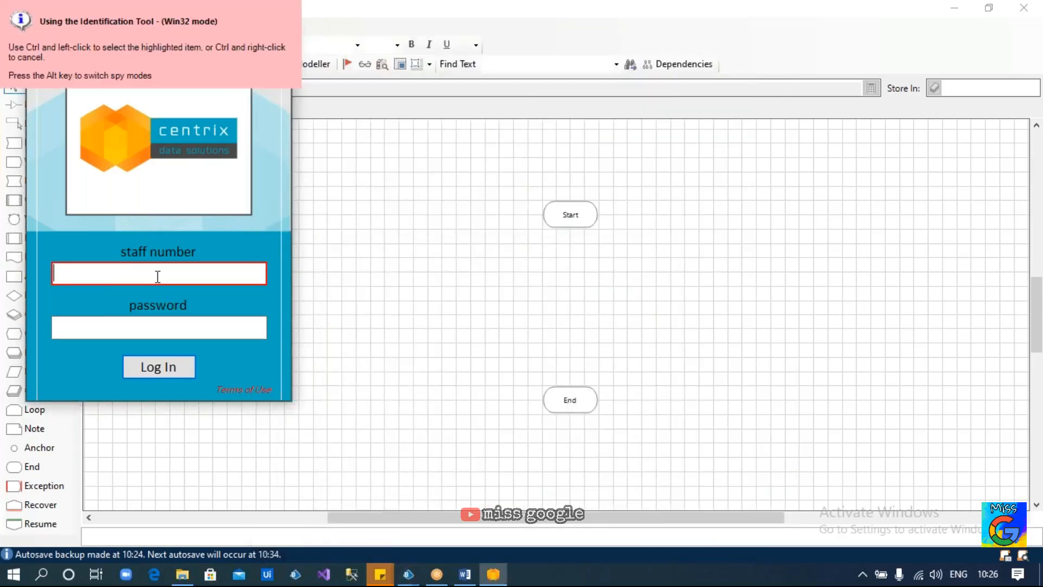
key("alt")
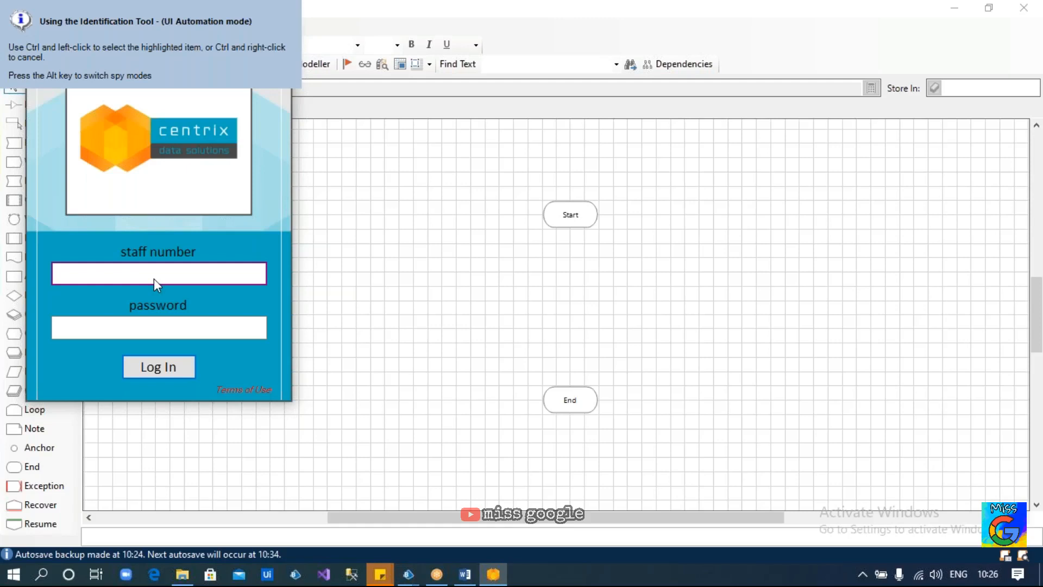
left_click(154, 279, "ctrl")
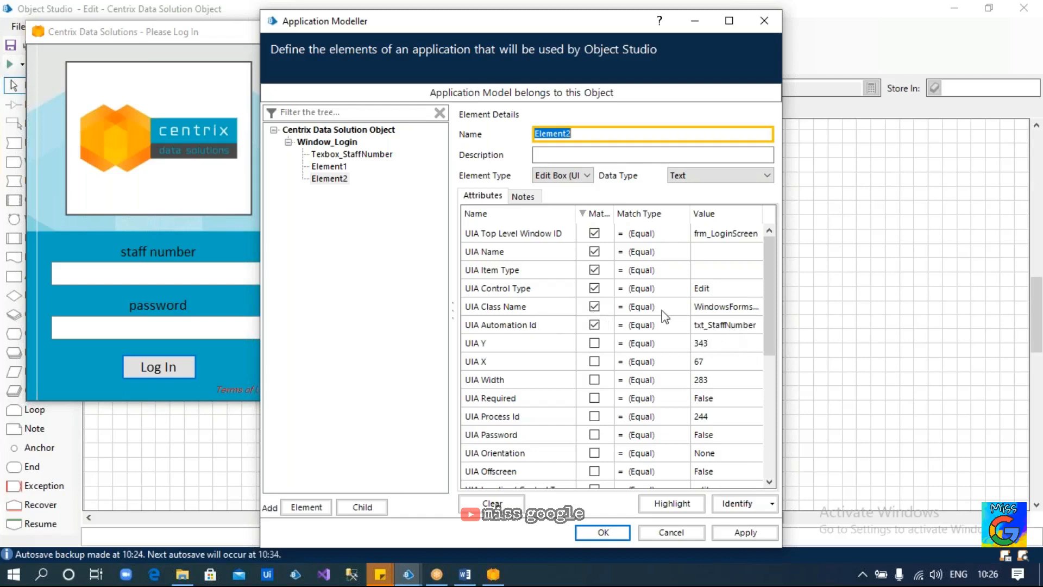
Untick Element2's UIA Item Type and UIA Name matches and highlight it to test the staff number field
left_click(594, 269)
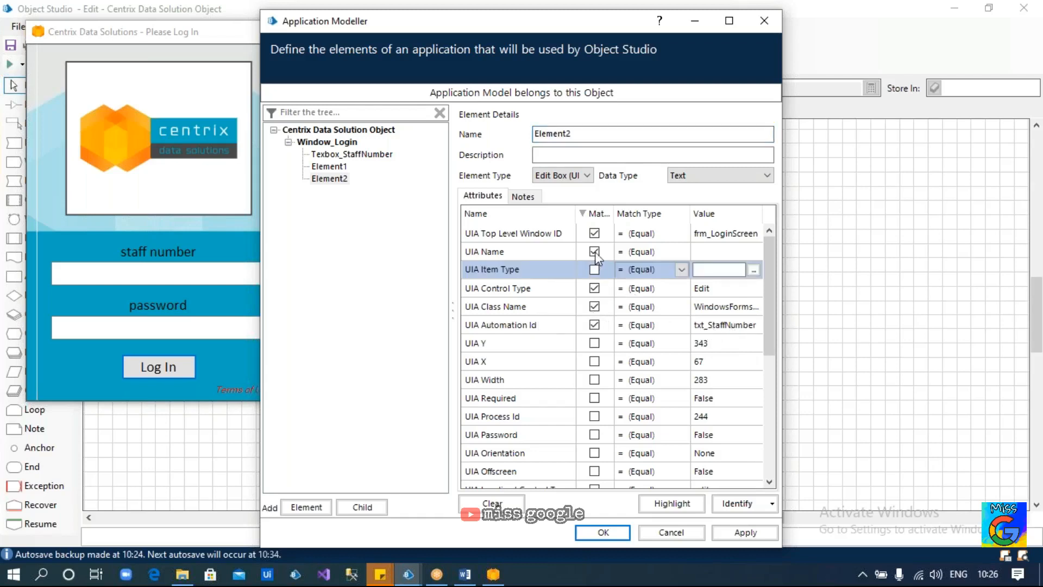
left_click(595, 252)
left_click(662, 505)
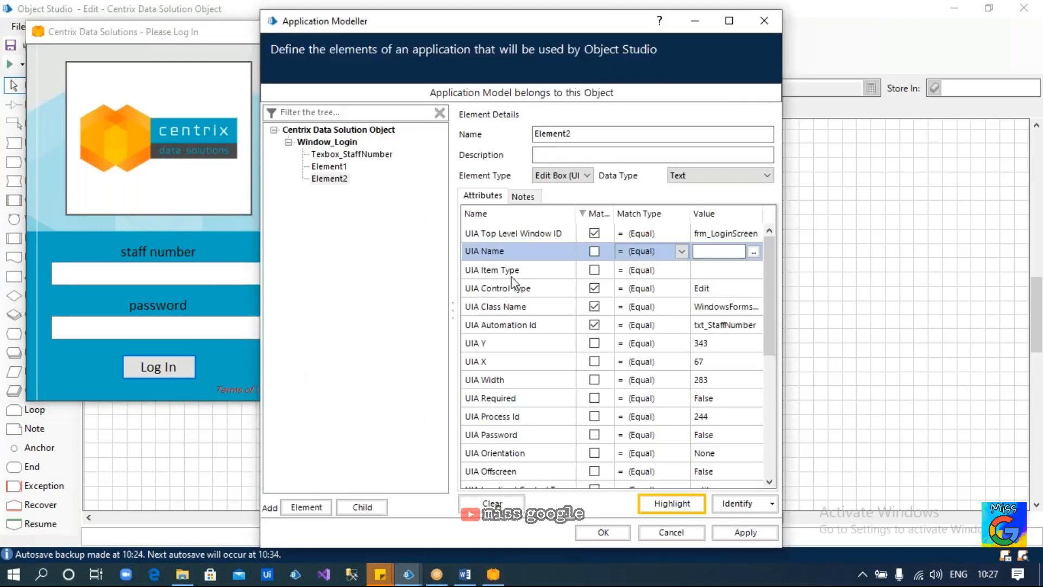
Compare Element2's and Element1's attribute details against the login form
scroll(614, 374, "down", 3)
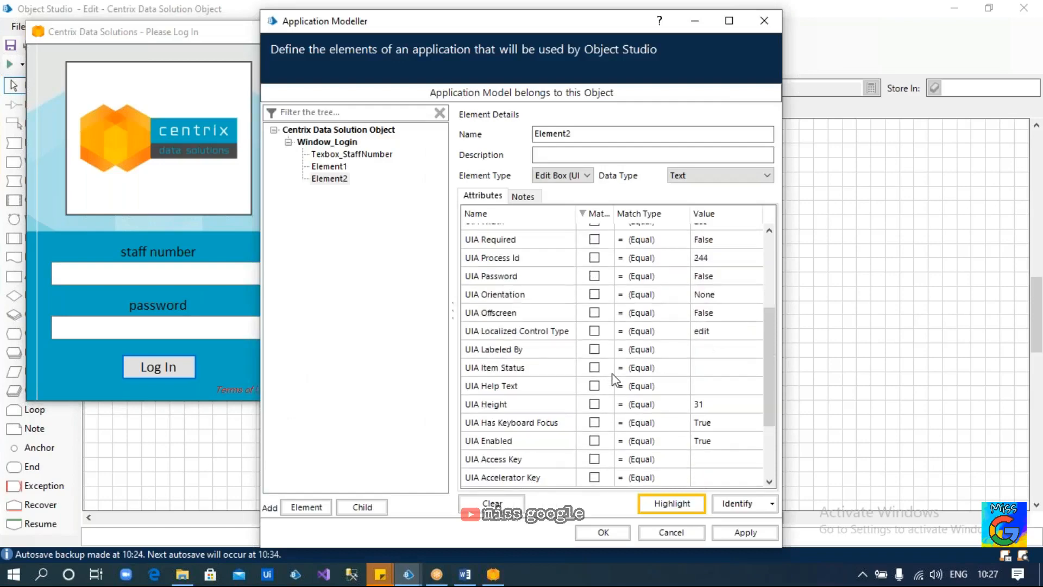
scroll(614, 380, "down", 2)
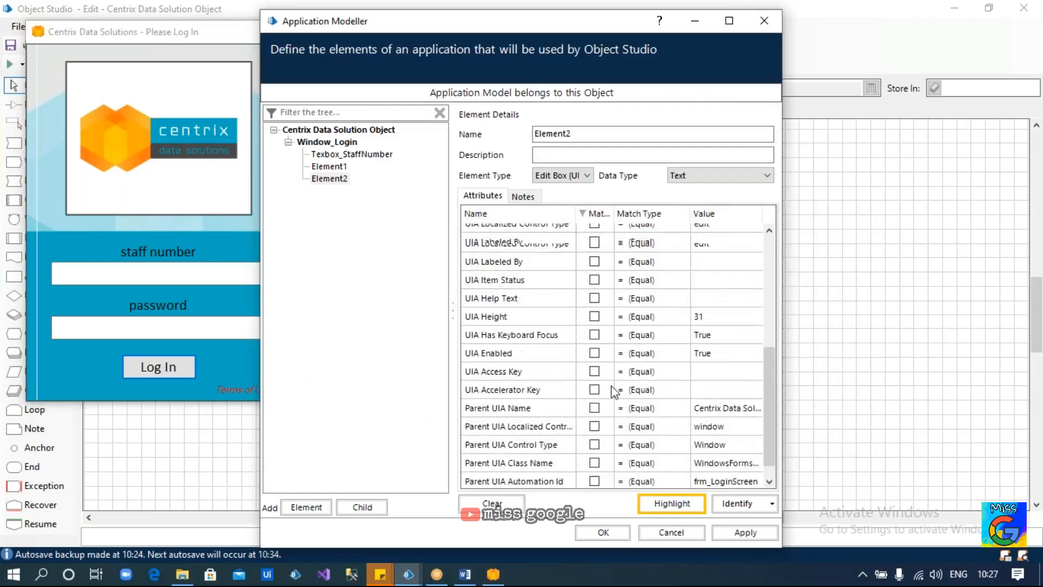
scroll(612, 385, "up", 5)
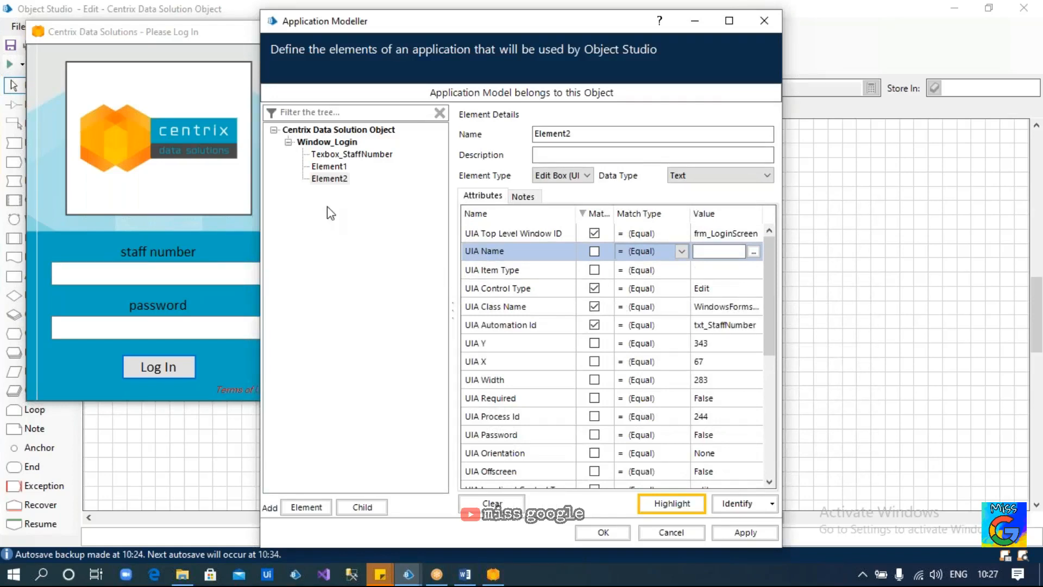
left_click(329, 179)
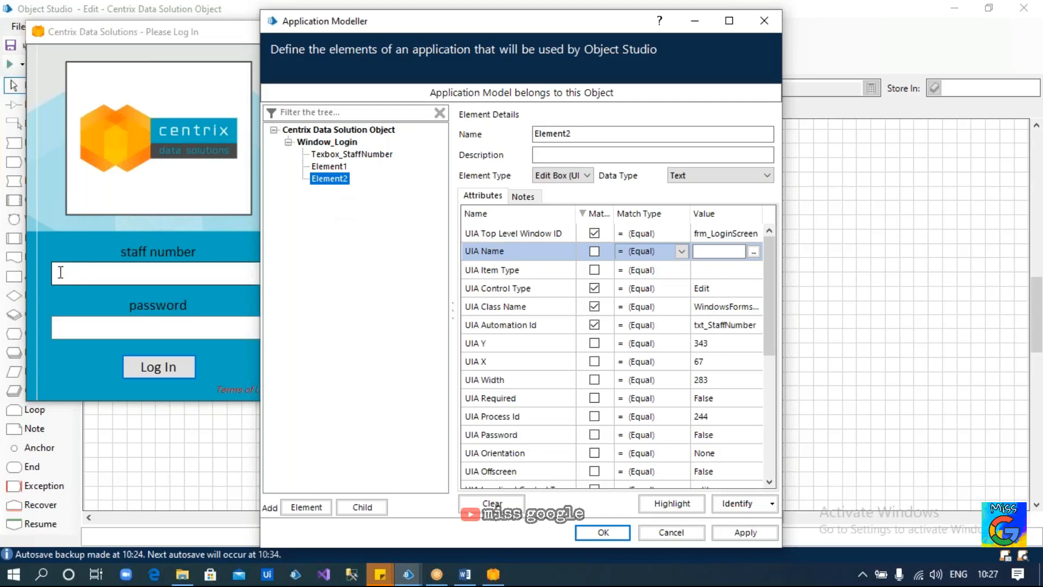
left_click(137, 270)
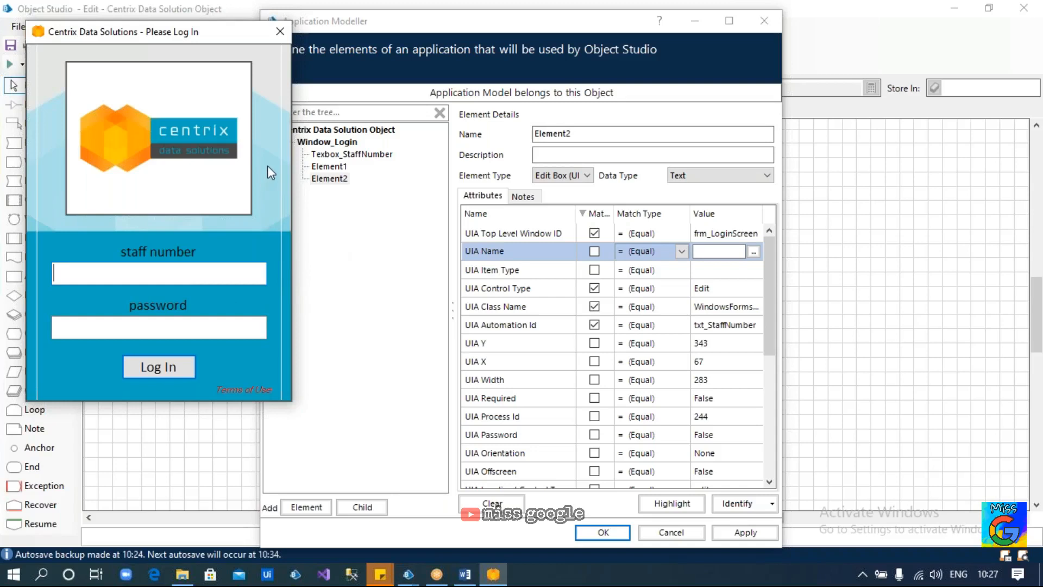
left_click(327, 166)
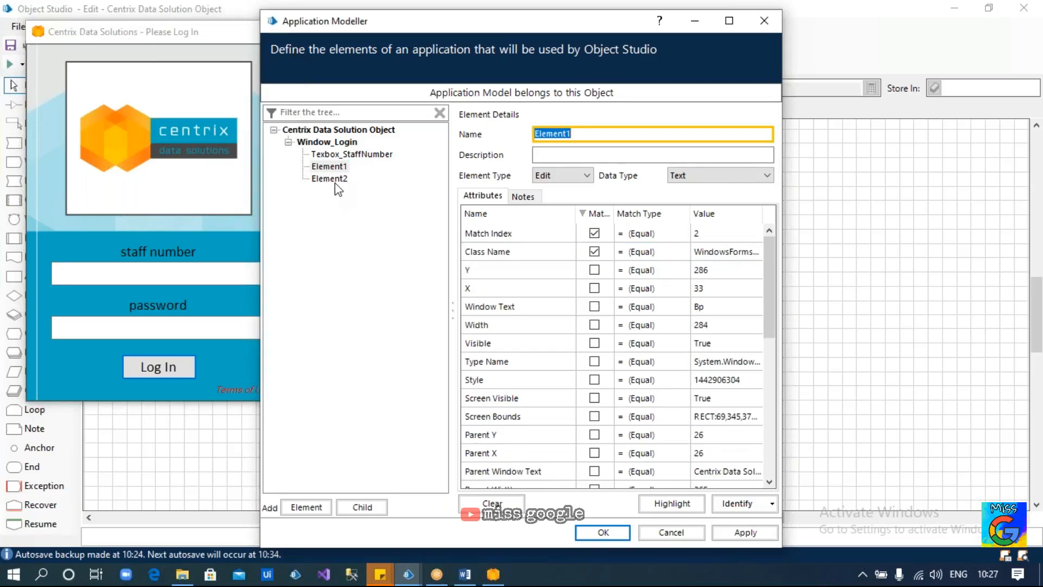
left_click(334, 181)
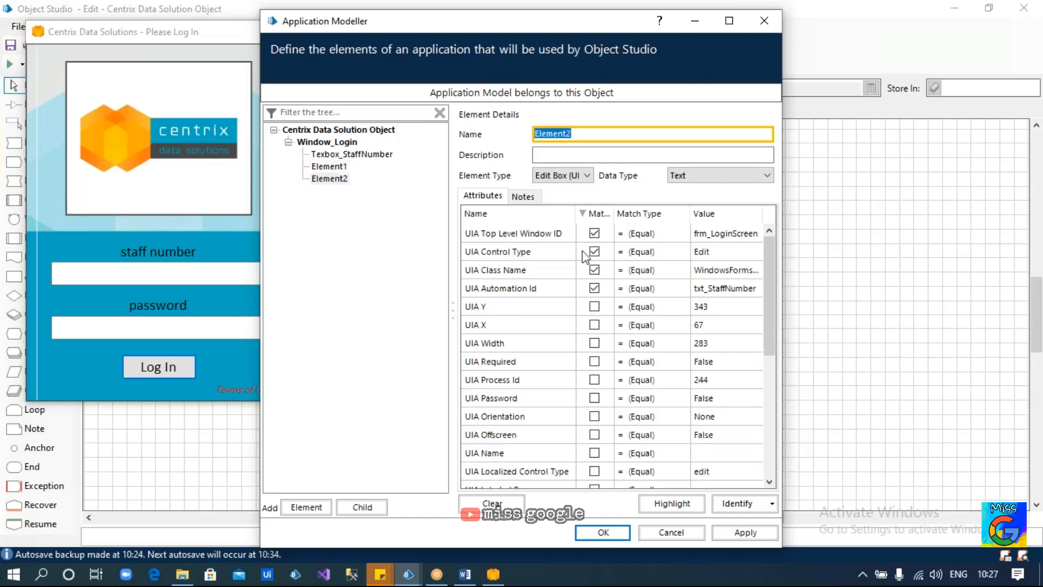
Delete Element2 from the application model and select Texbox_StaffNumber
right_click(338, 181)
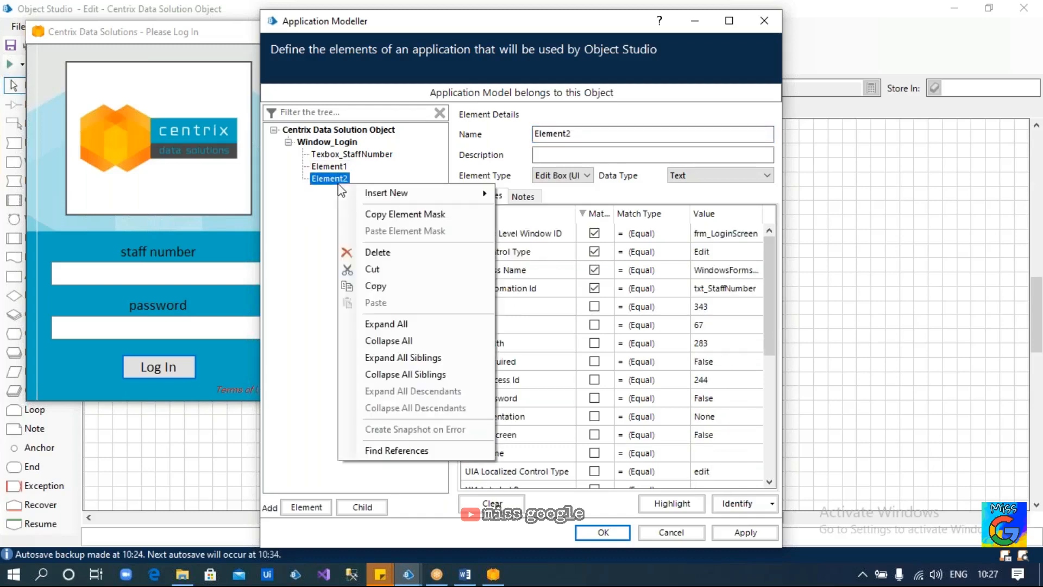
left_click(399, 253)
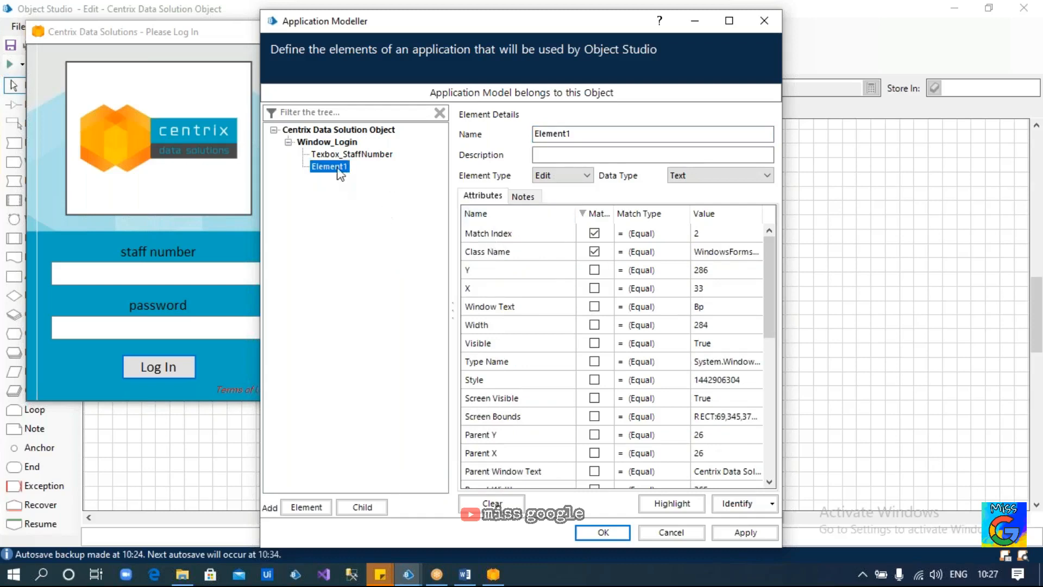
left_click(343, 155)
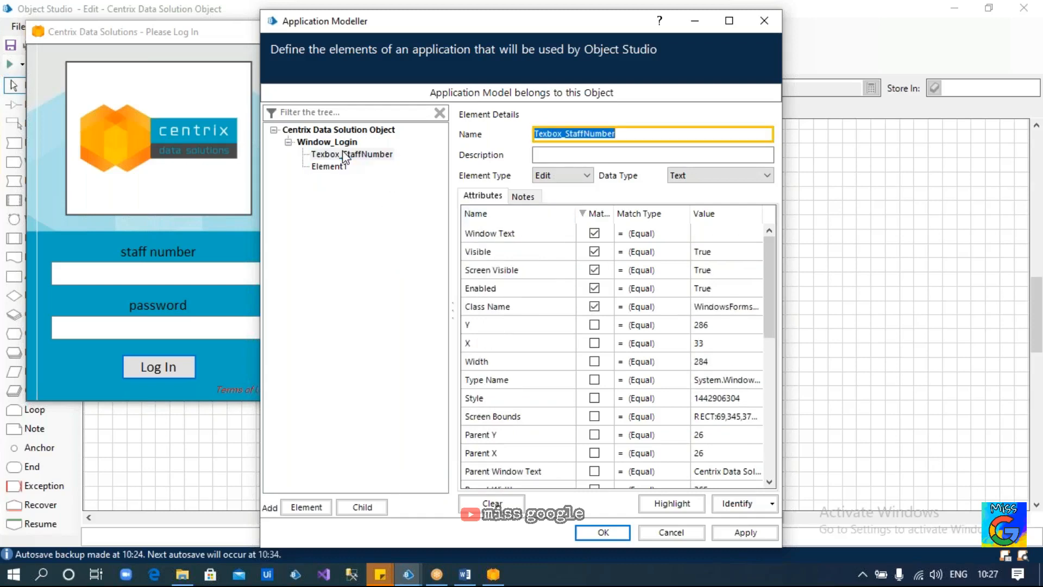
Sort by Match, untick Window Text, Visible, Screen Visible and Enabled, and match Match Index 2
left_click(597, 216)
left_click(597, 216)
left_click(594, 233)
left_click(594, 251)
left_click(595, 270)
left_click(594, 287)
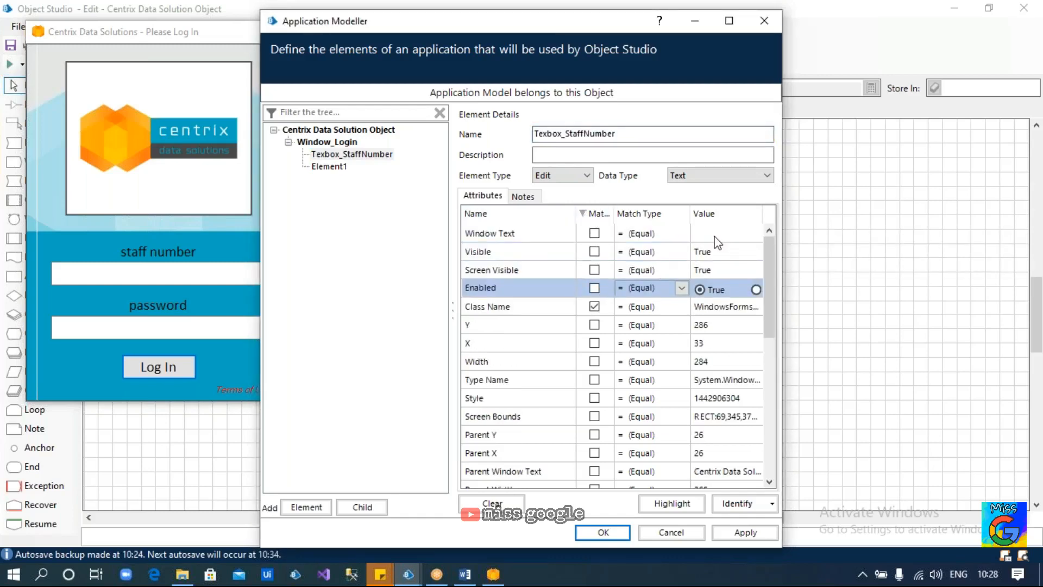
left_click(708, 233)
scroll(684, 339, "down", 5)
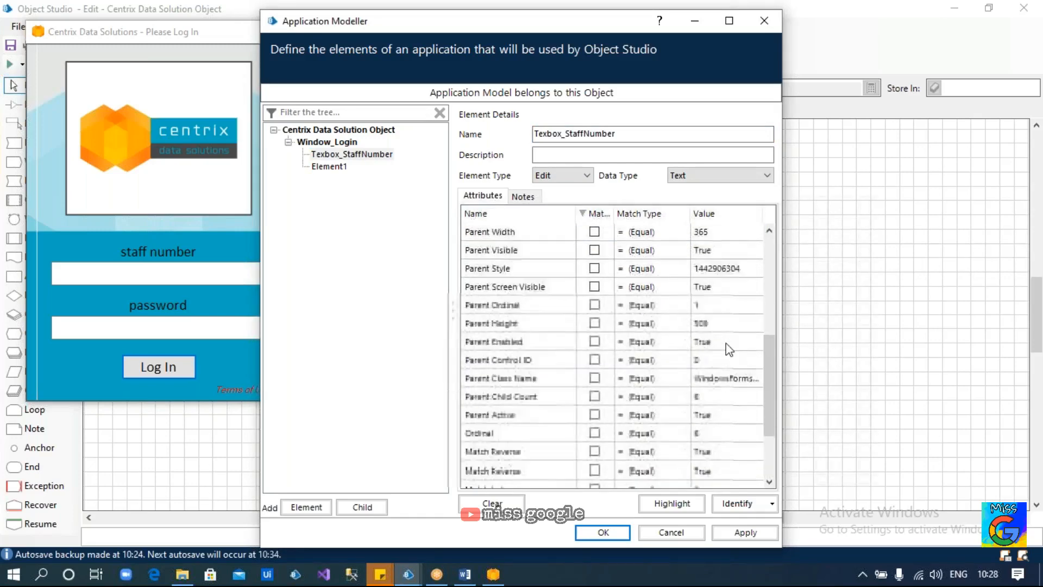
scroll(647, 388, "down", 3)
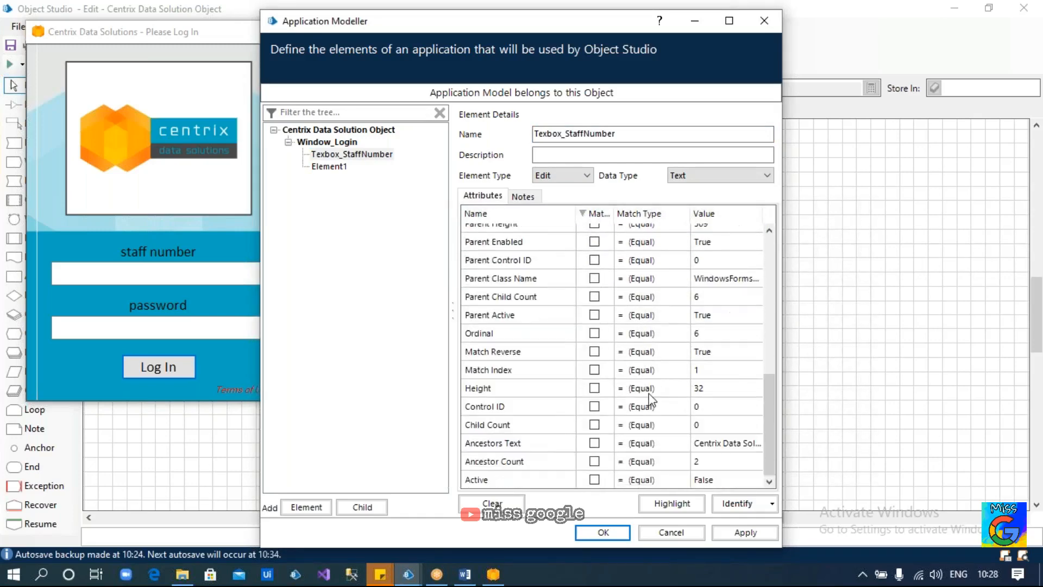
left_click(594, 370)
left_click(700, 370)
type("2")
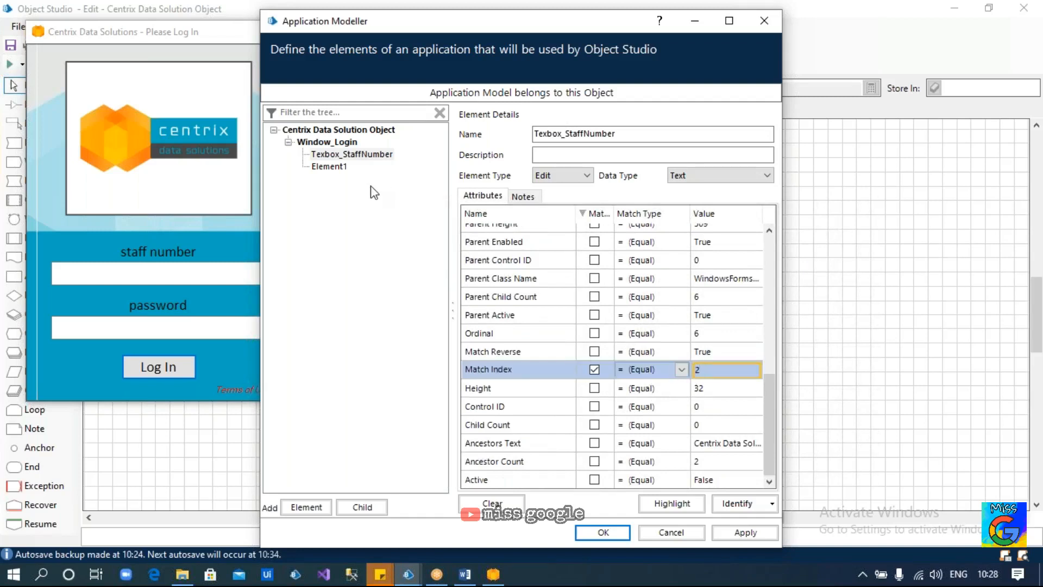
Set Element1's Match Index value to 1
left_click(328, 167)
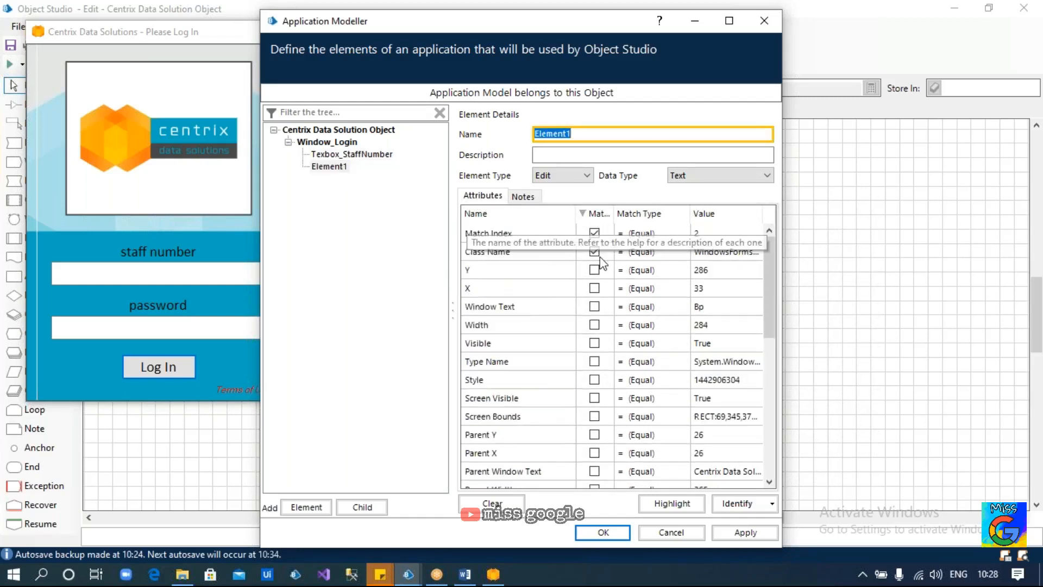
left_click(711, 233)
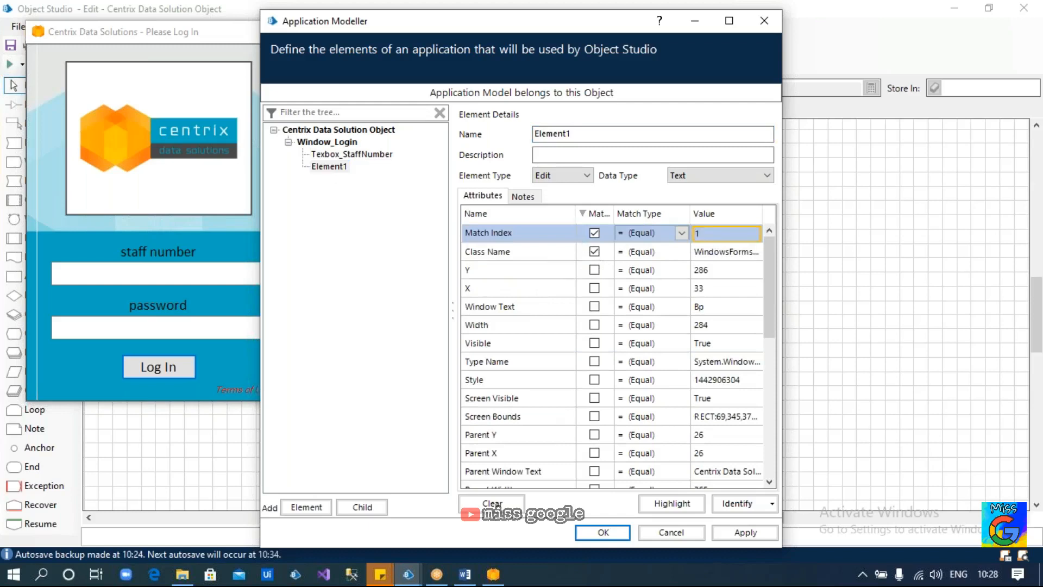
left_click(347, 166)
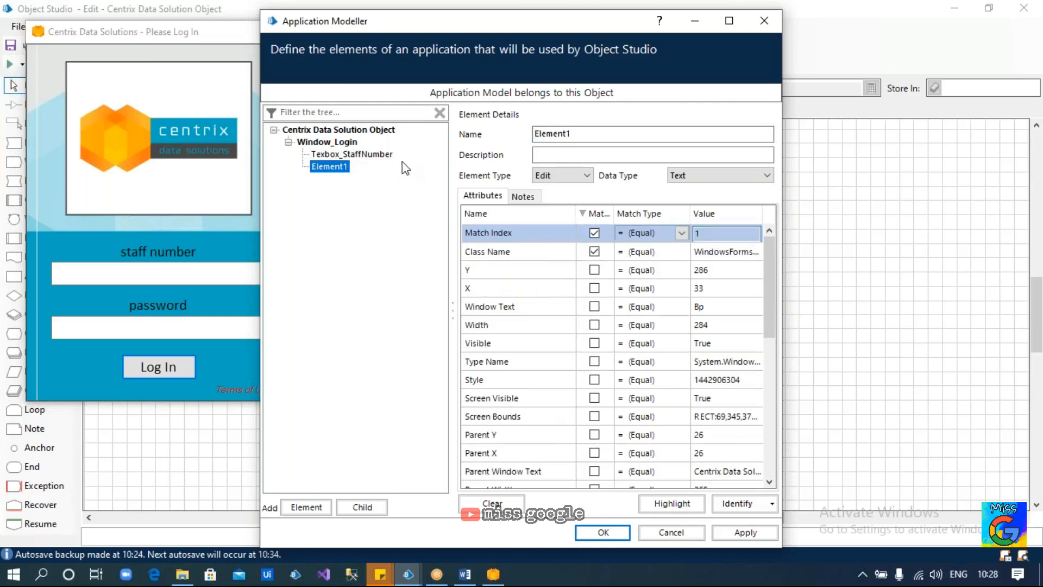
Rename Element1 to Textbox_Password
double_click(533, 136)
type("Textbox_")
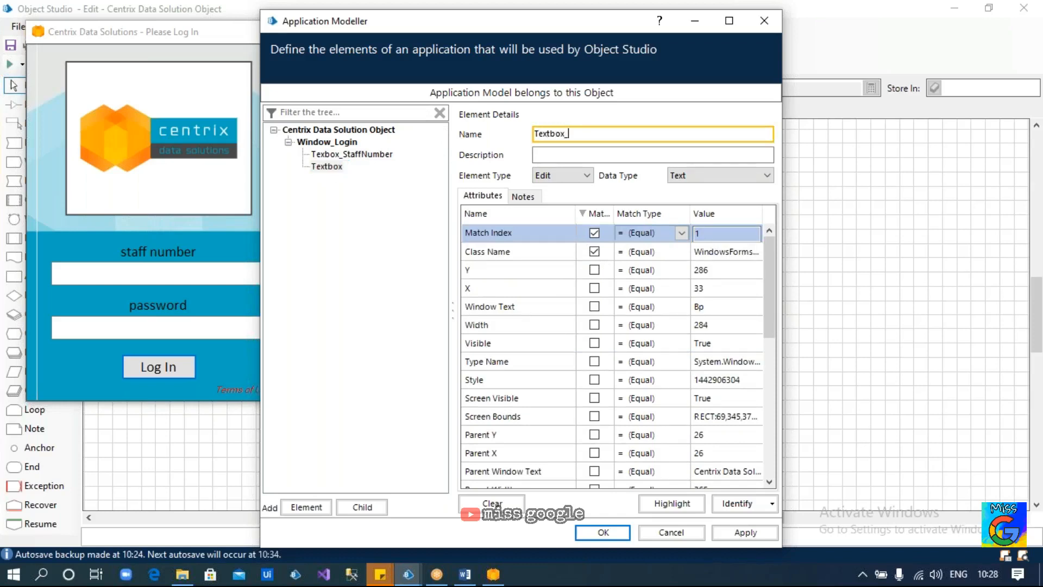
type("PAssword")
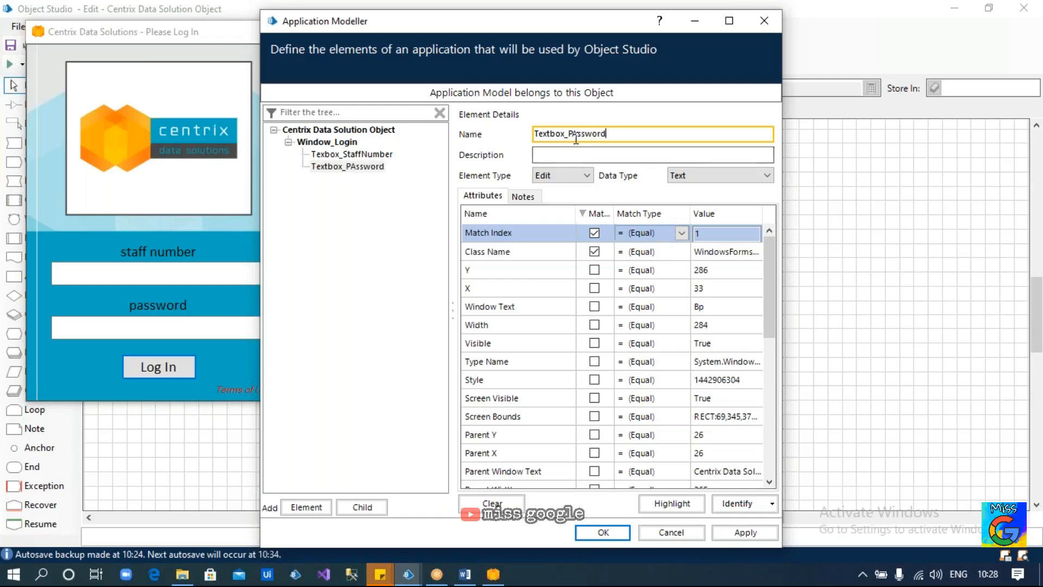
key("BackSpace")
type("a")
Highlight Textbox_Password to confirm it outlines the login window's password field
left_click(672, 502)
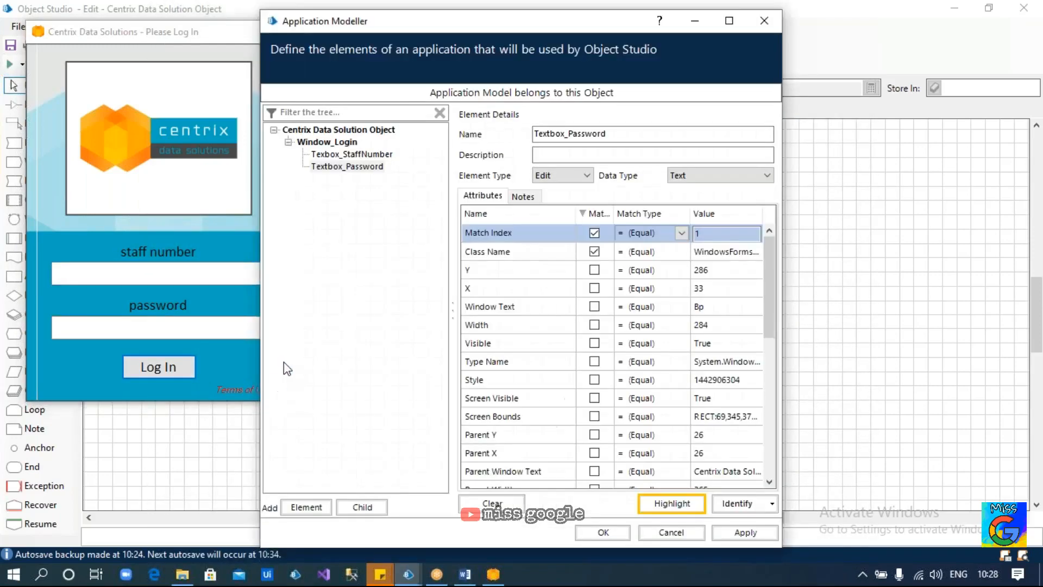
left_click(329, 143)
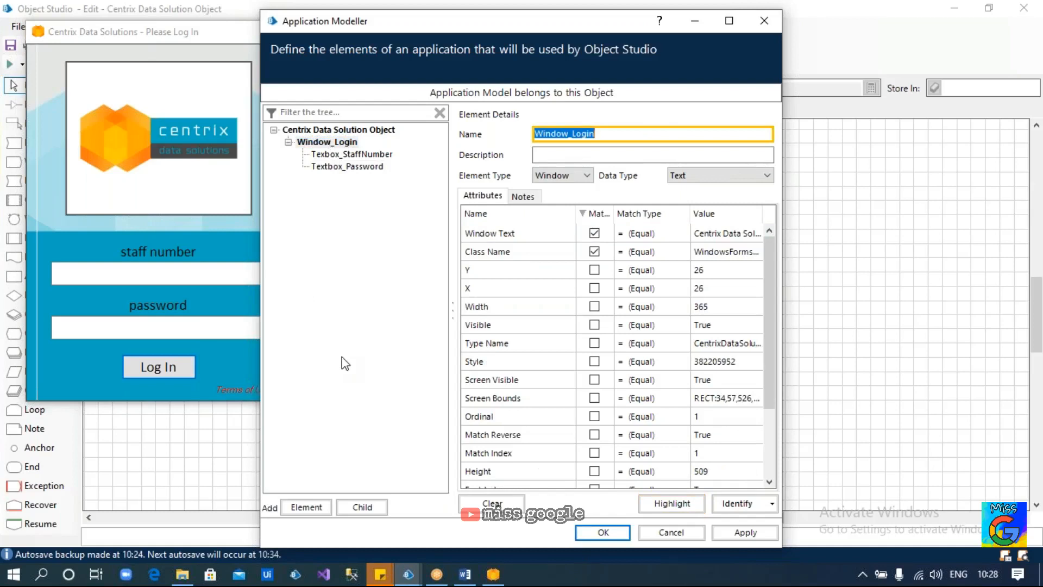
left_click(178, 236)
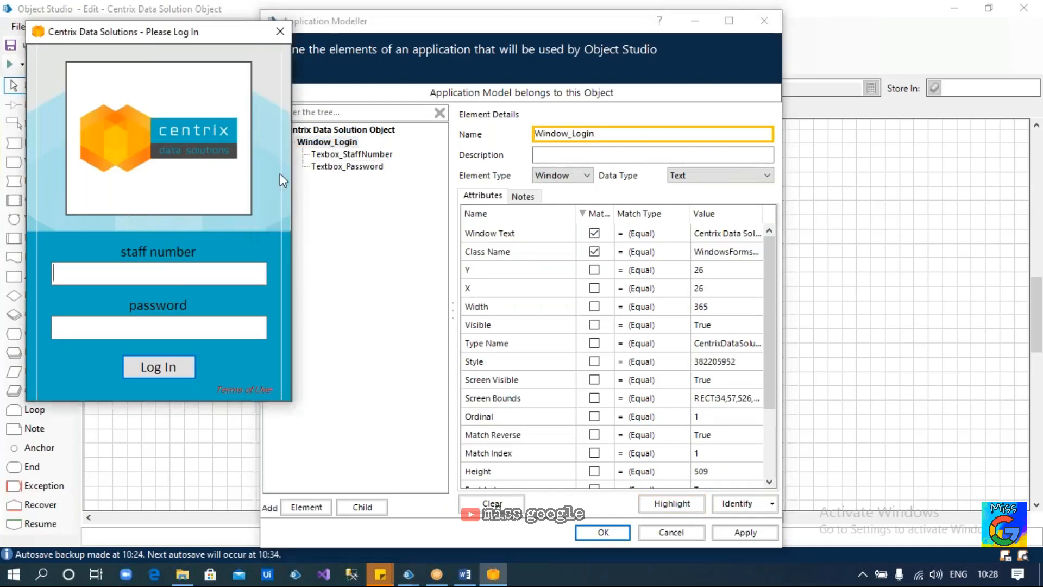
left_click(337, 168)
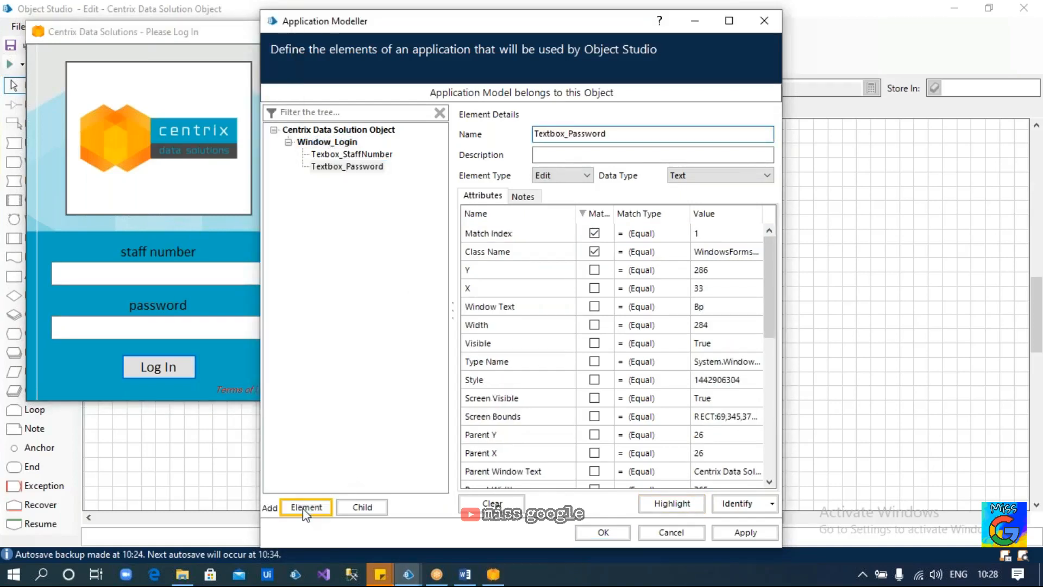
Capture the Log In button as Button_Login, unticking Visible, Screen Visible and Enabled matches
left_click(302, 507)
left_click(735, 504)
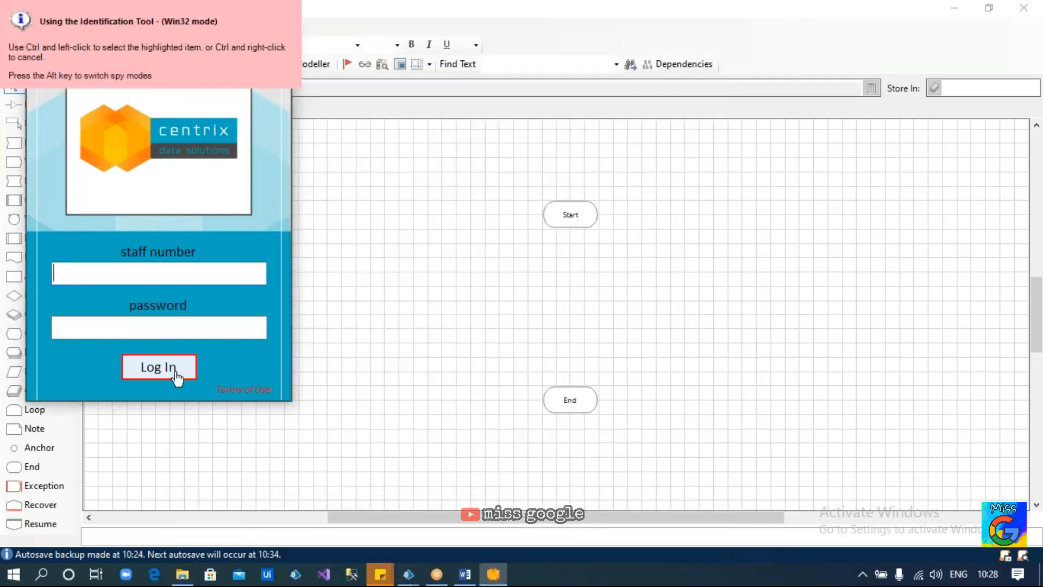
left_click(175, 375, "ctrl")
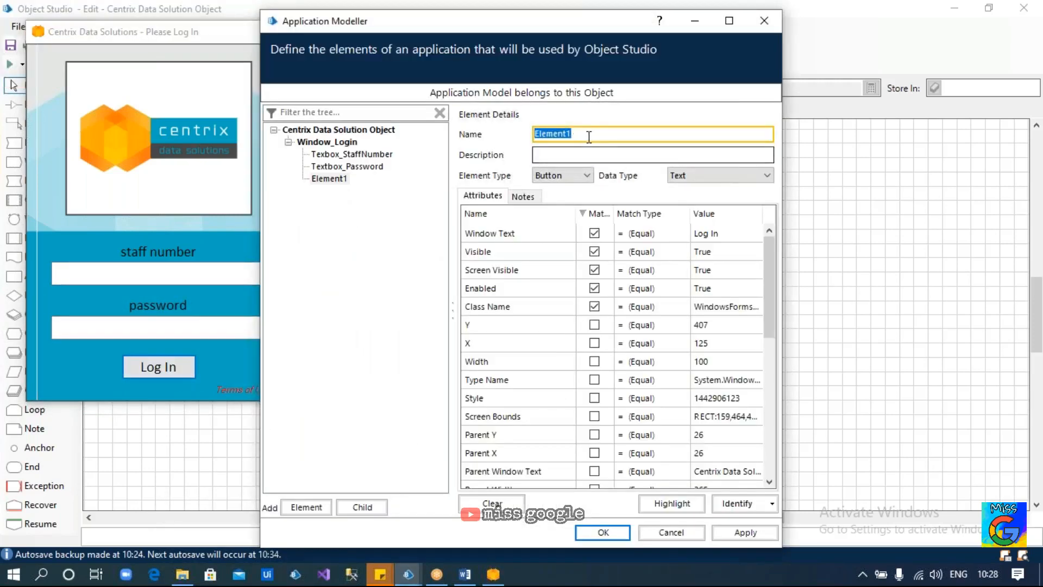
type("Button_Login")
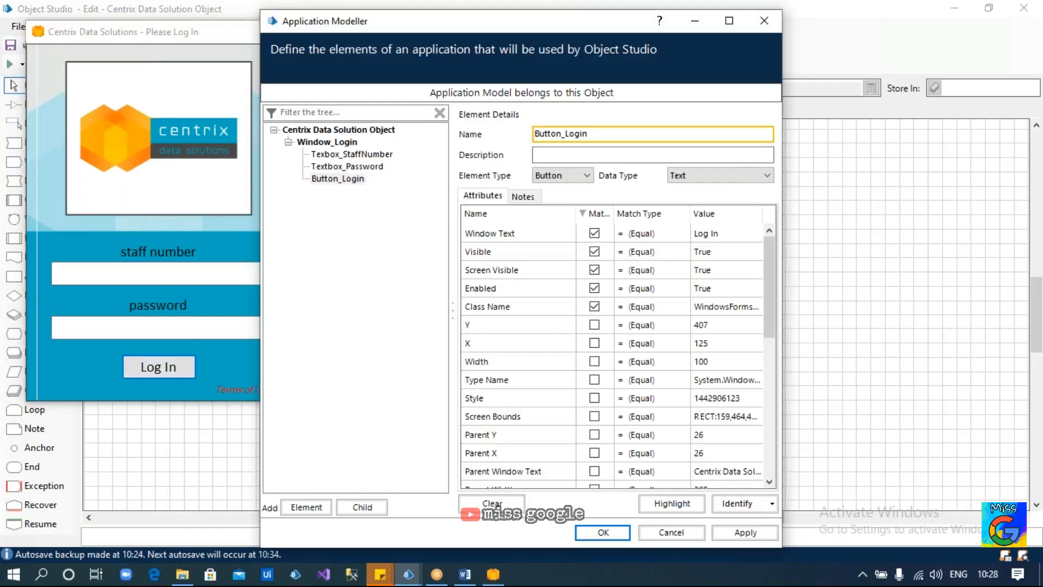
left_click(594, 252)
left_click(595, 270)
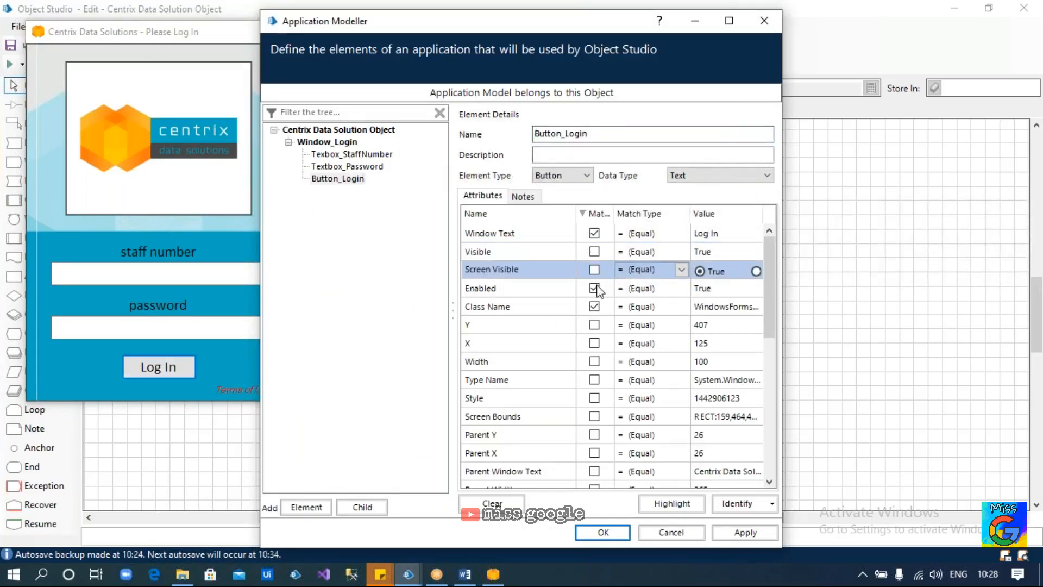
left_click(595, 288)
left_click(337, 179)
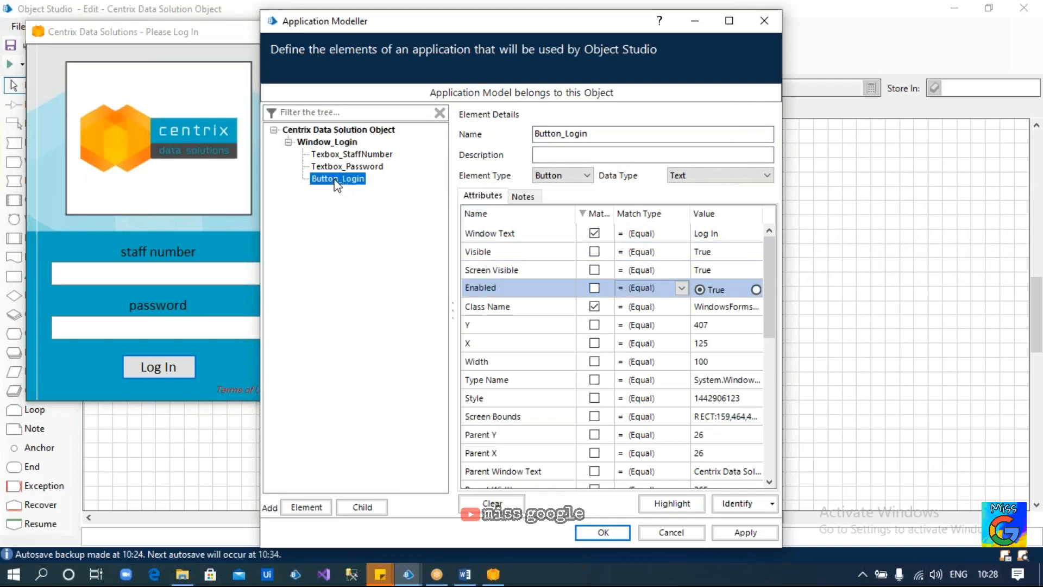
left_click(318, 143)
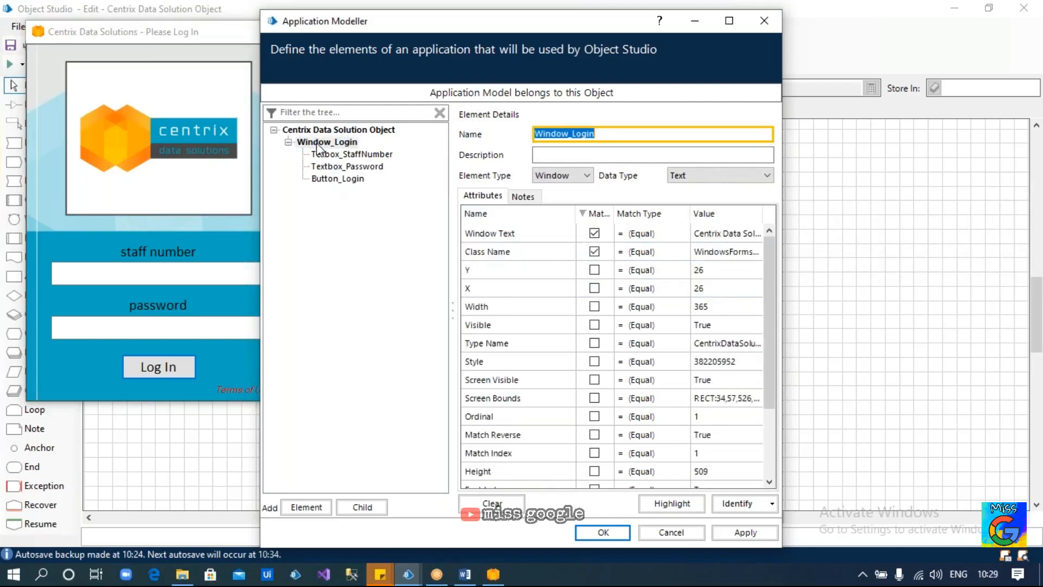
Enter the staff number and password in the Centrix login window
right_click(316, 143)
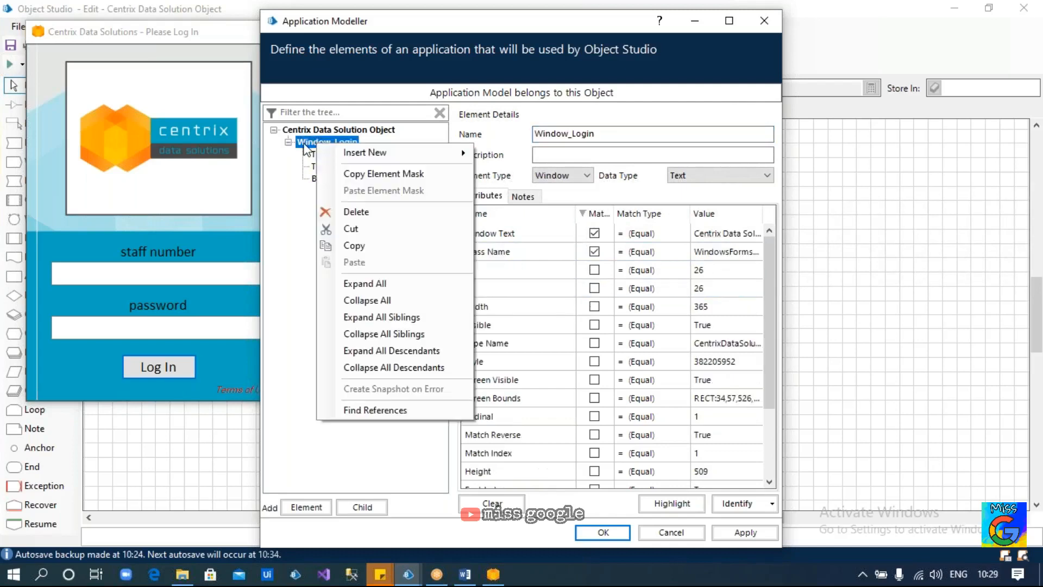
left_click(304, 143)
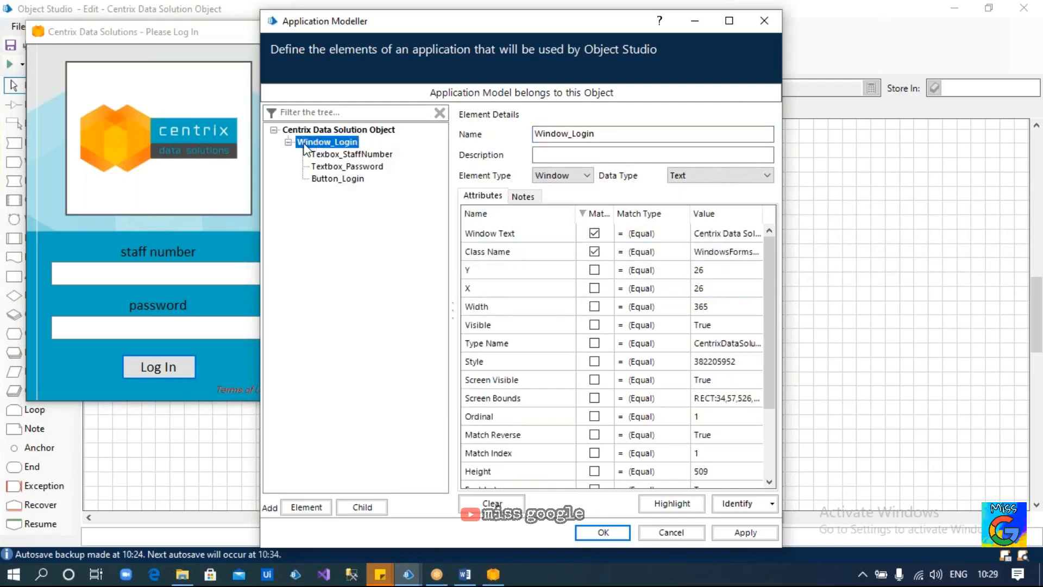
left_click(159, 275)
type("bp")
key("Tab")
type("********")
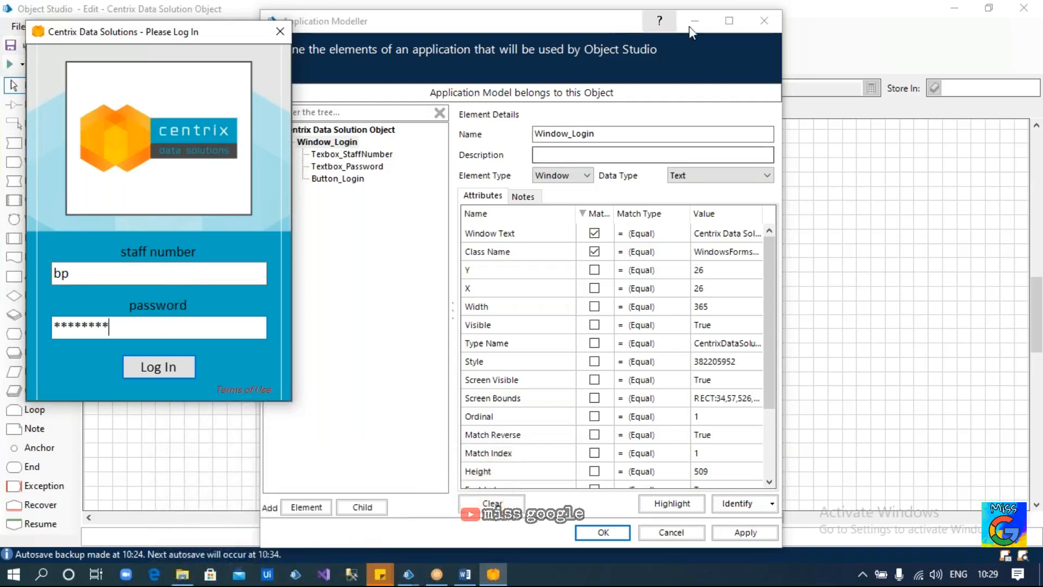
left_click(745, 24)
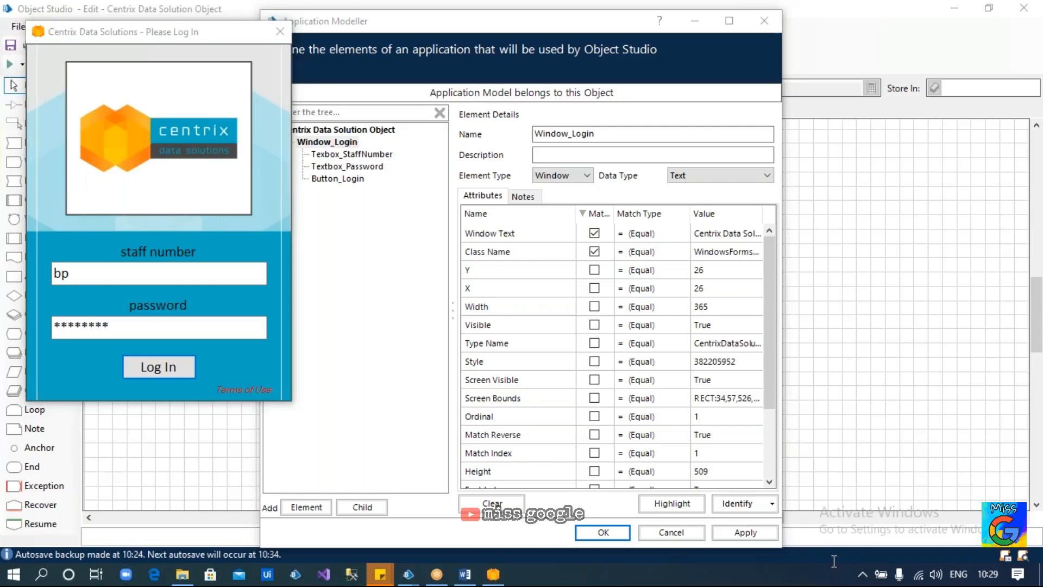
Log in to Centrix and check its Home window beside the Button_Login element
left_click(186, 272)
left_click(177, 330)
left_click(169, 375)
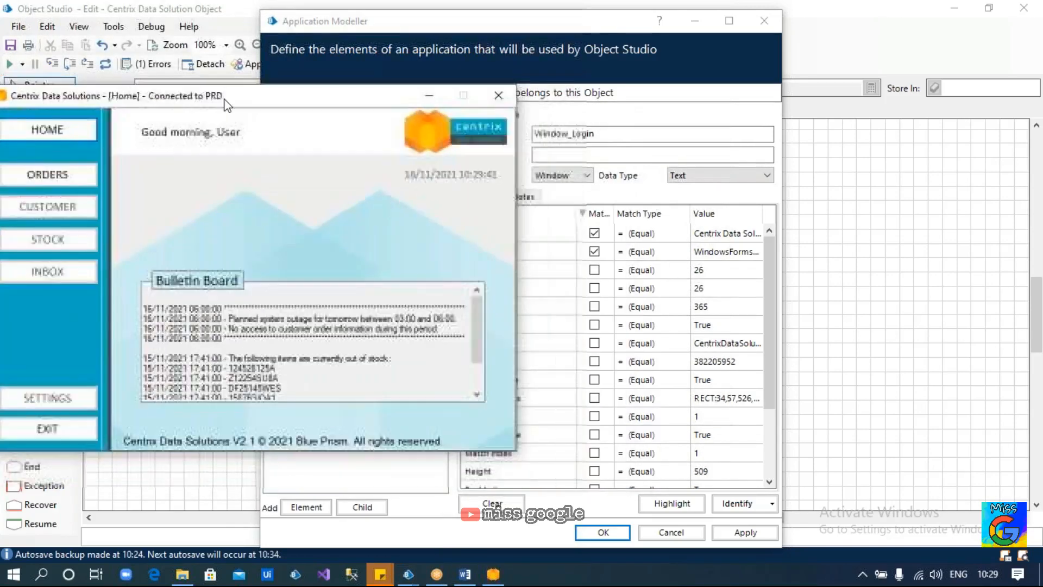
left_click(548, 234)
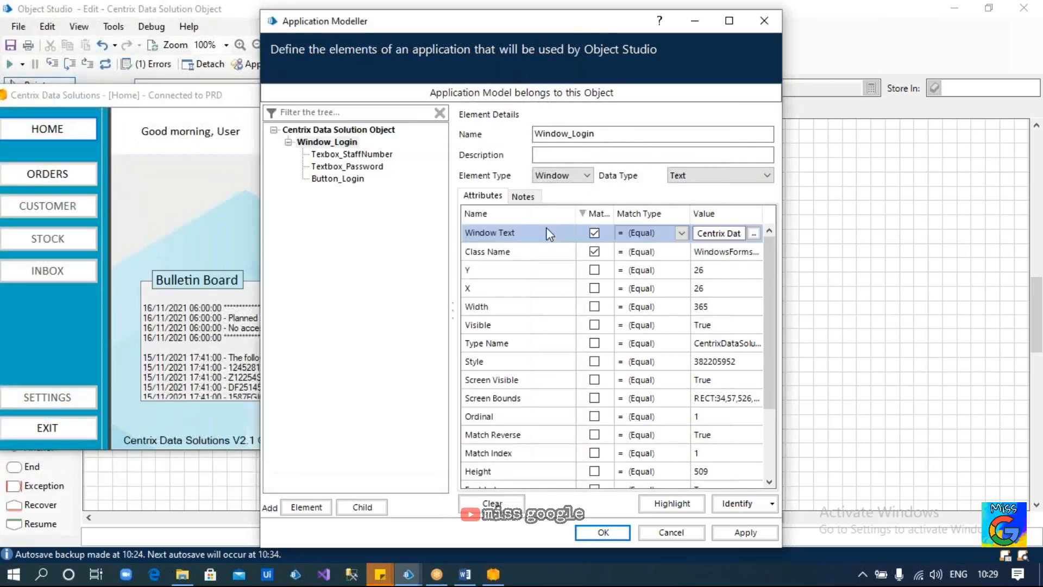
left_click(348, 180)
left_click(187, 209)
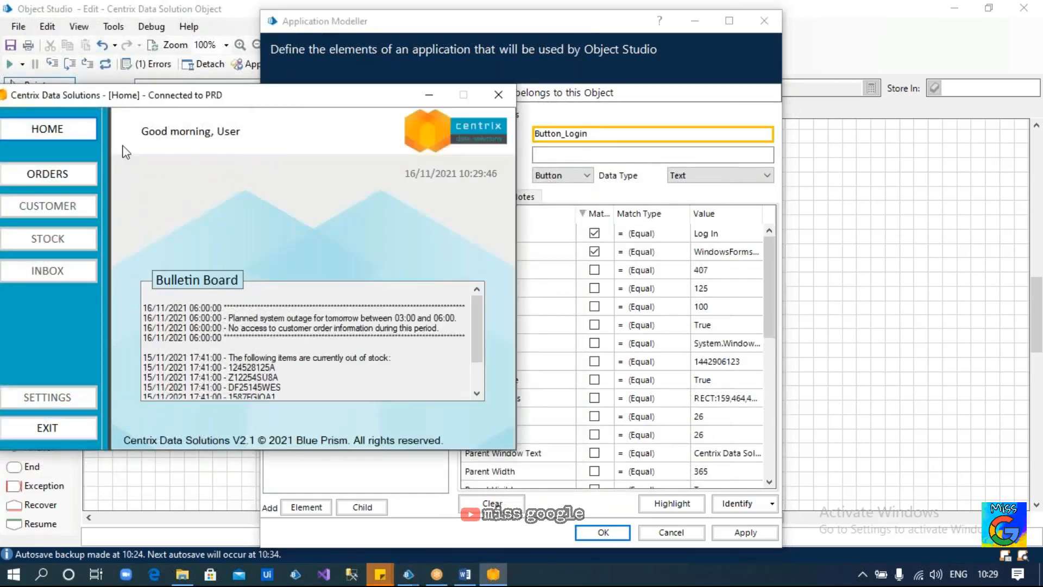
left_click(620, 201)
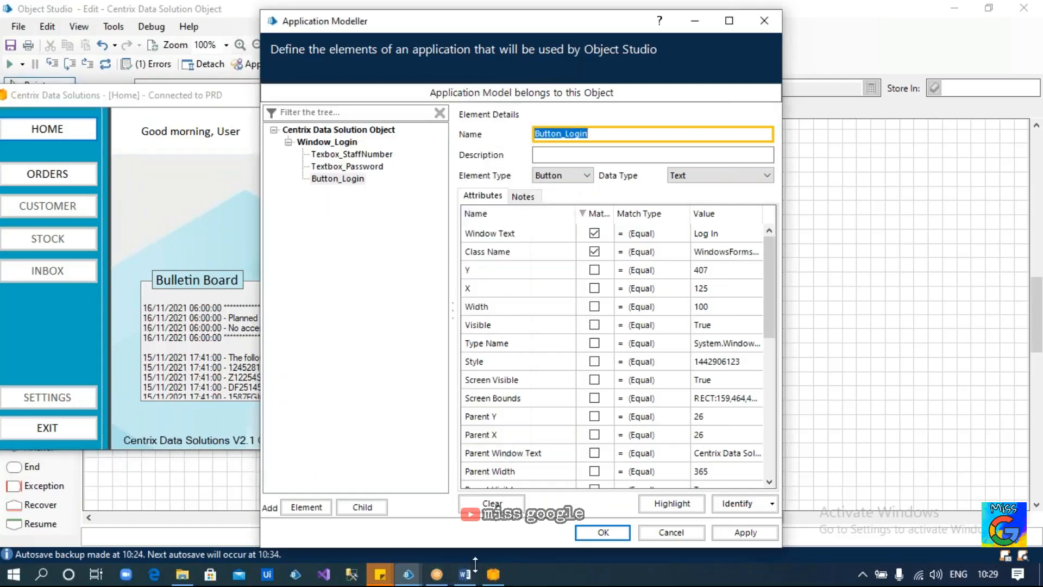
left_click(465, 578)
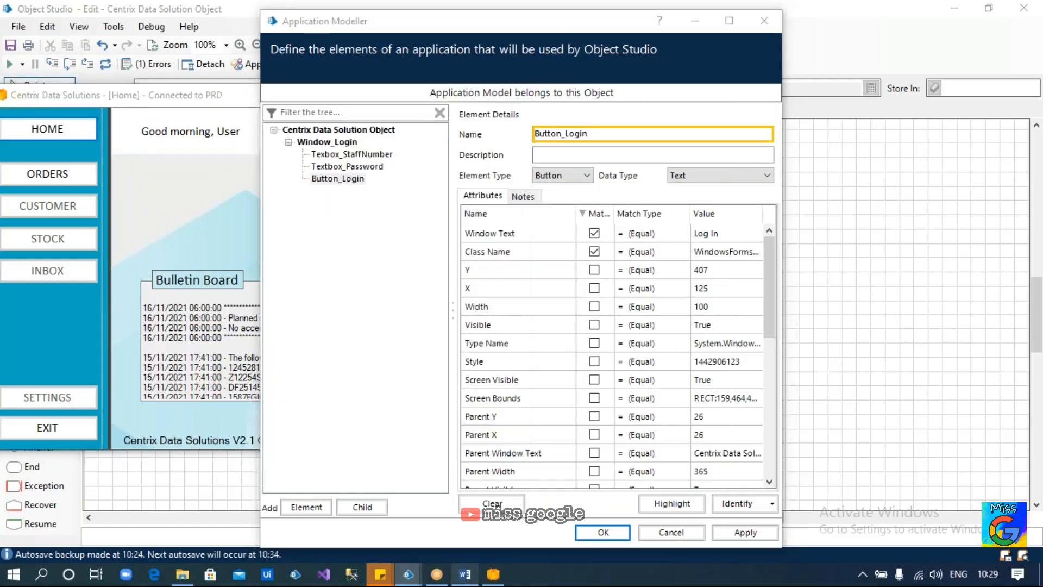
Insert 'Step 1 / Make sure we are in the Home Page of the application' after the Group 1 line
scroll(472, 342, "up", 5)
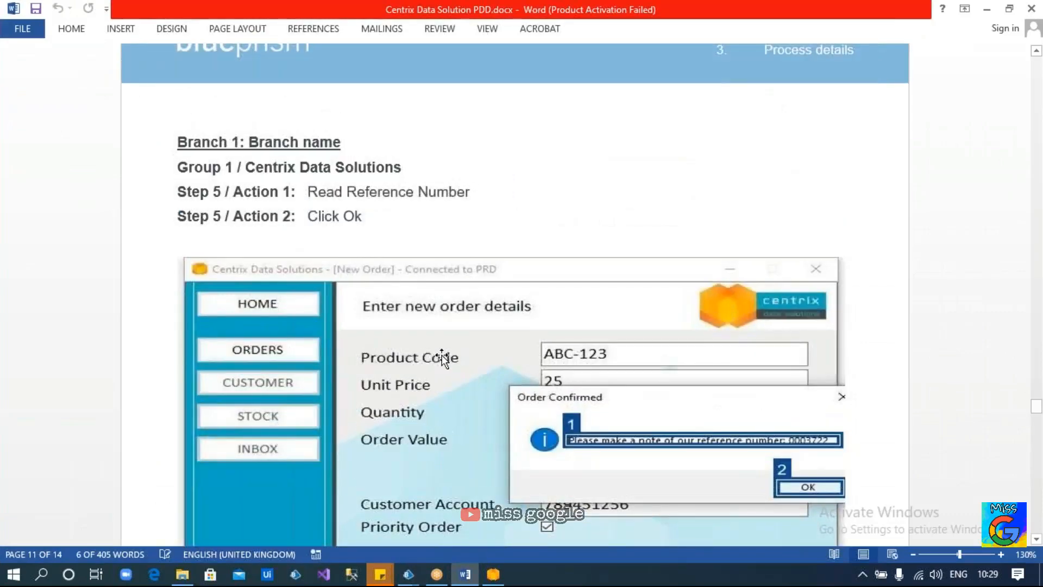
scroll(443, 358, "up", 10)
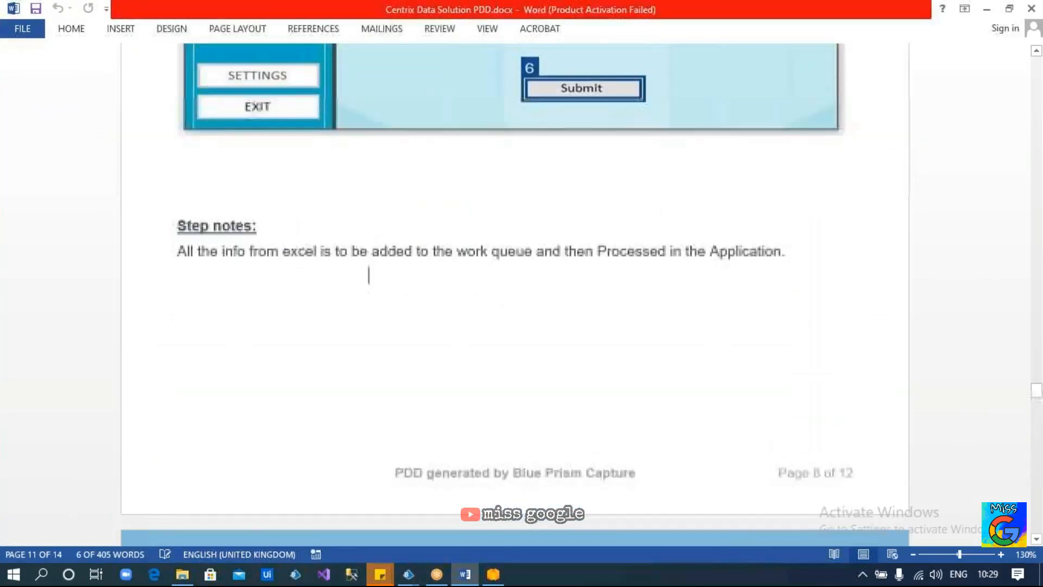
scroll(515, 294, "up", 3)
scroll(515, 293, "down", 8)
scroll(515, 293, "down", 8)
scroll(515, 293, "up", 12)
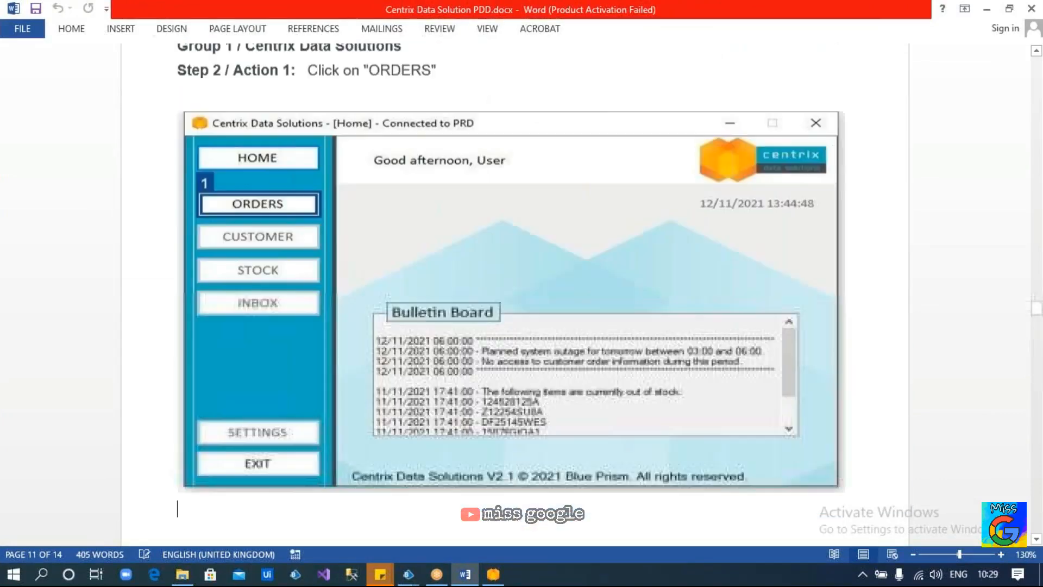
scroll(515, 294, "down", 8)
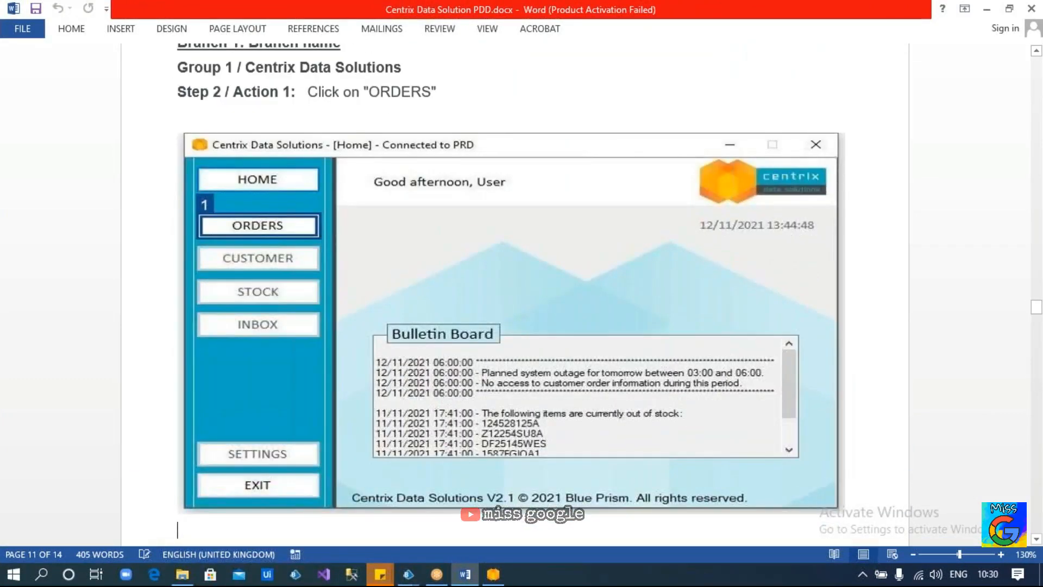
scroll(515, 294, "up", 15)
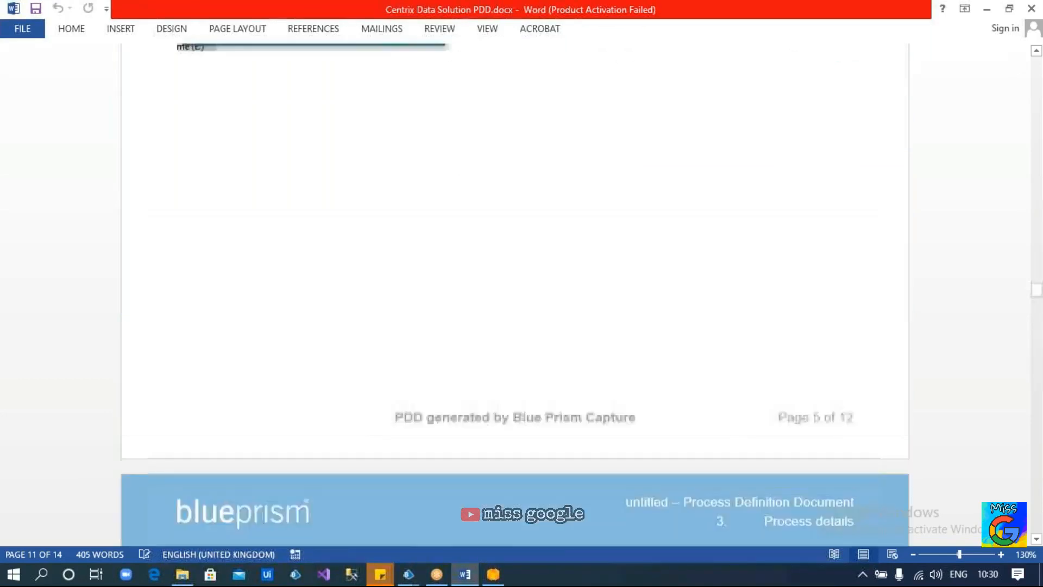
scroll(438, 354, "up", 8)
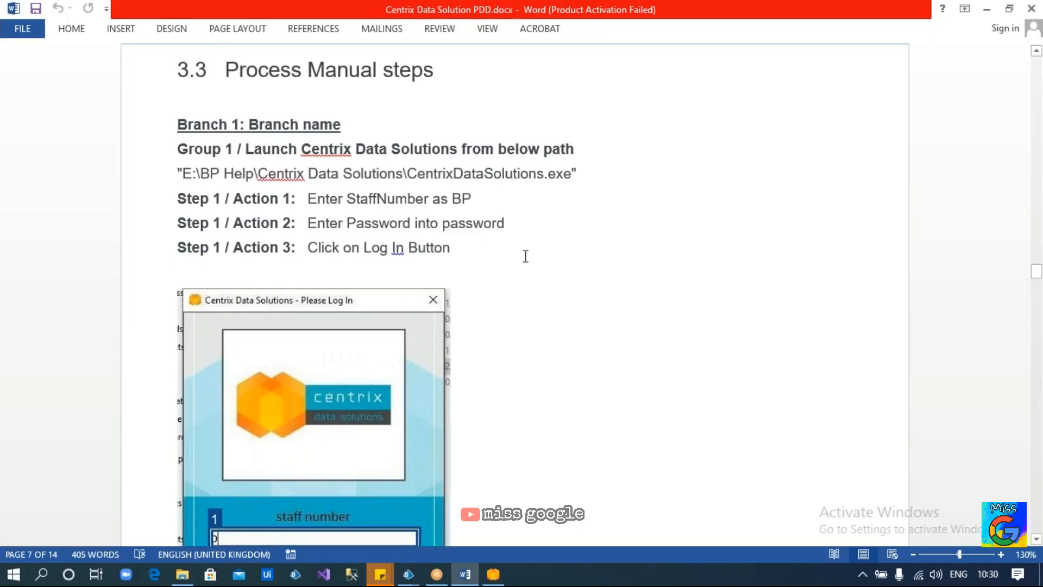
scroll(526, 256, "down", 10)
scroll(356, 165, "down", 9)
scroll(286, 275, "down", 3)
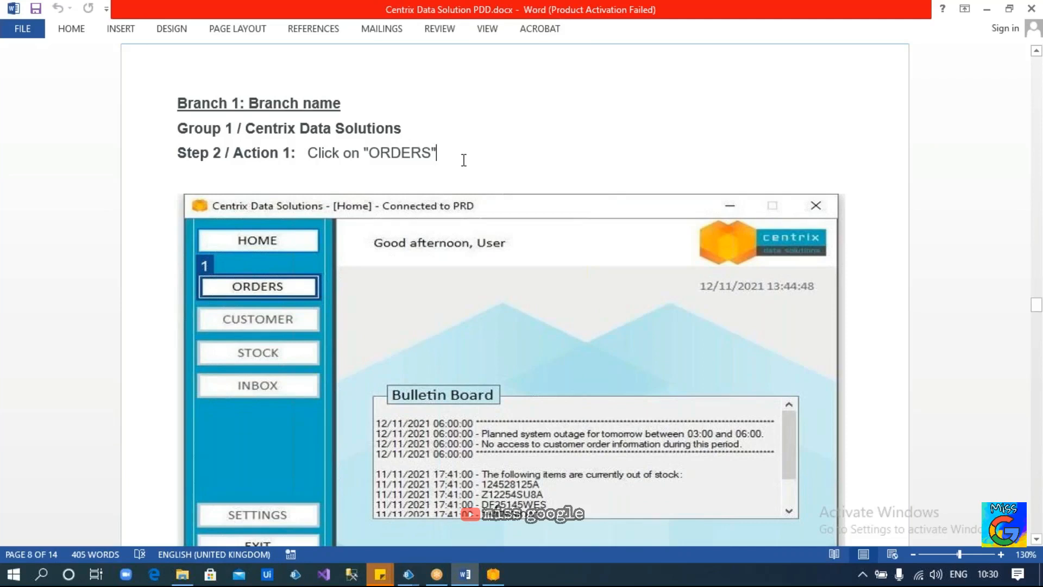
left_click(421, 133)
key("Return")
type("S")
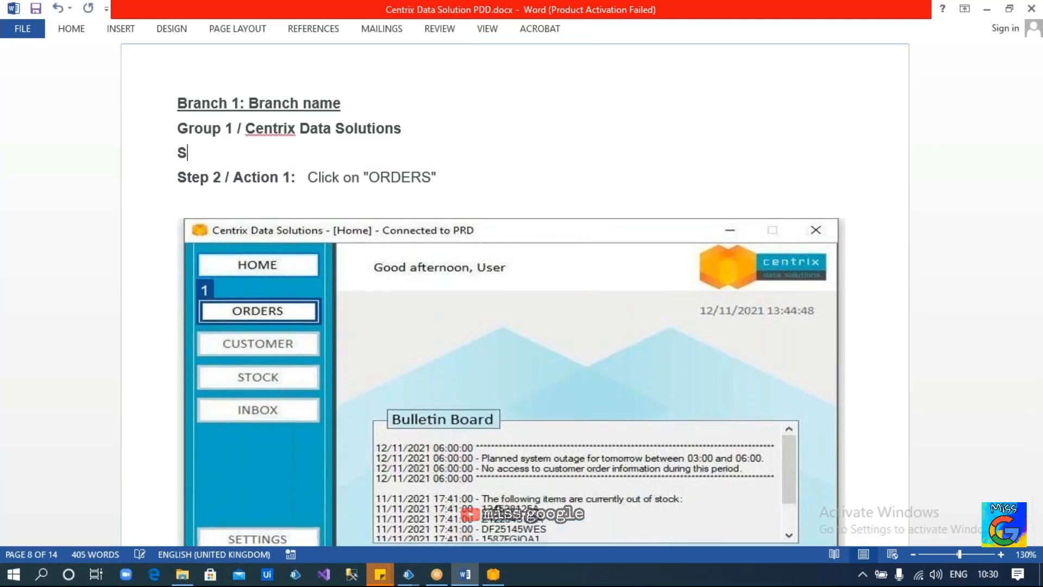
type("tep 1")
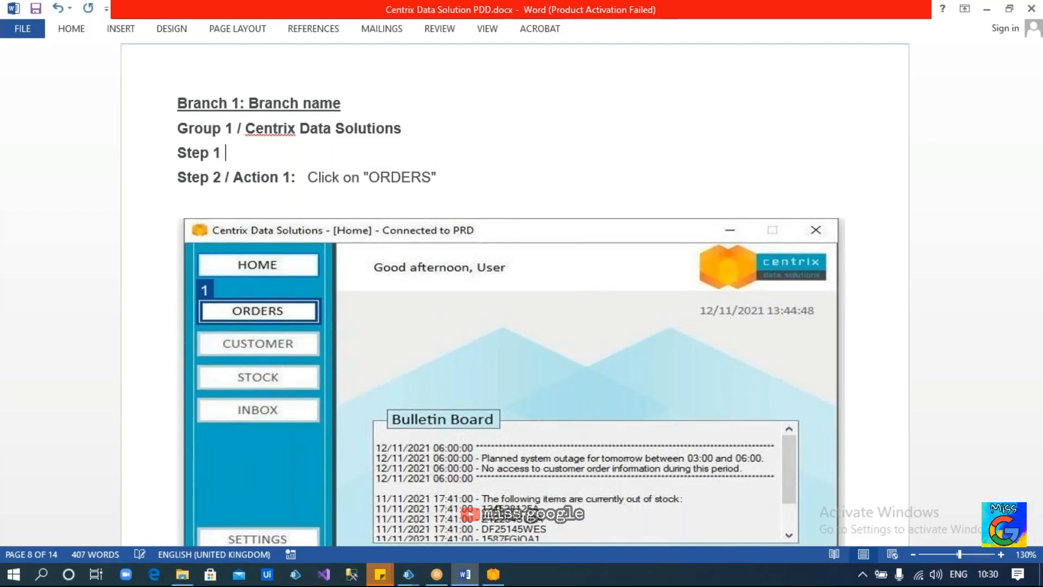
type(" / Make sure we are in the Home PAge ")
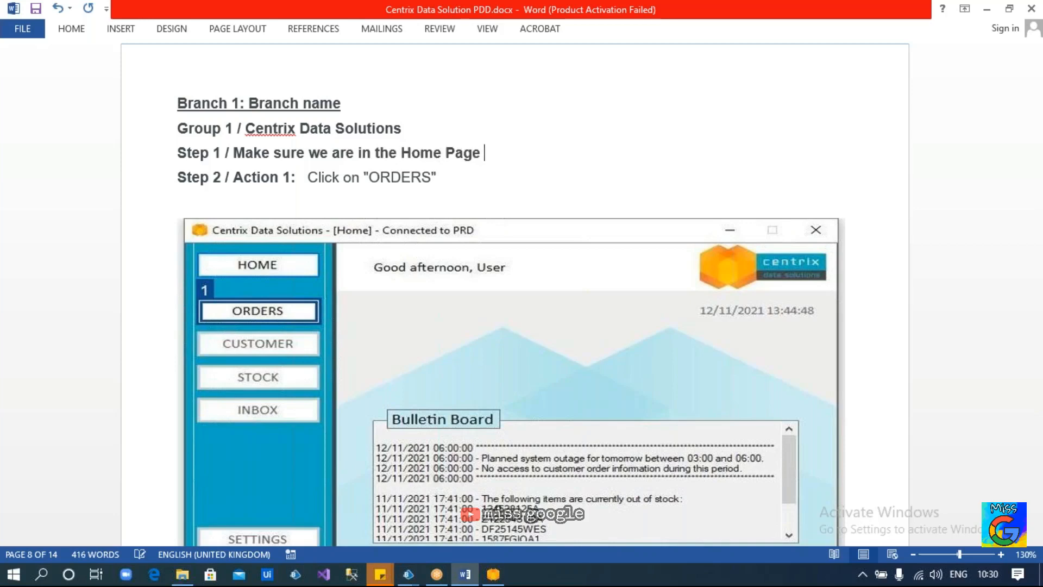
type("df the application")
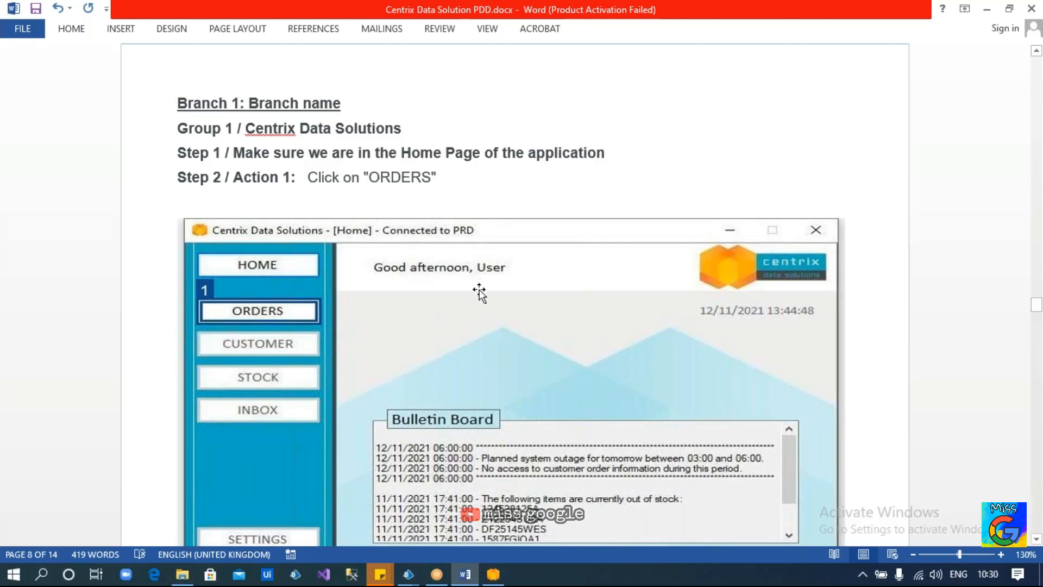
key("alt+Tab")
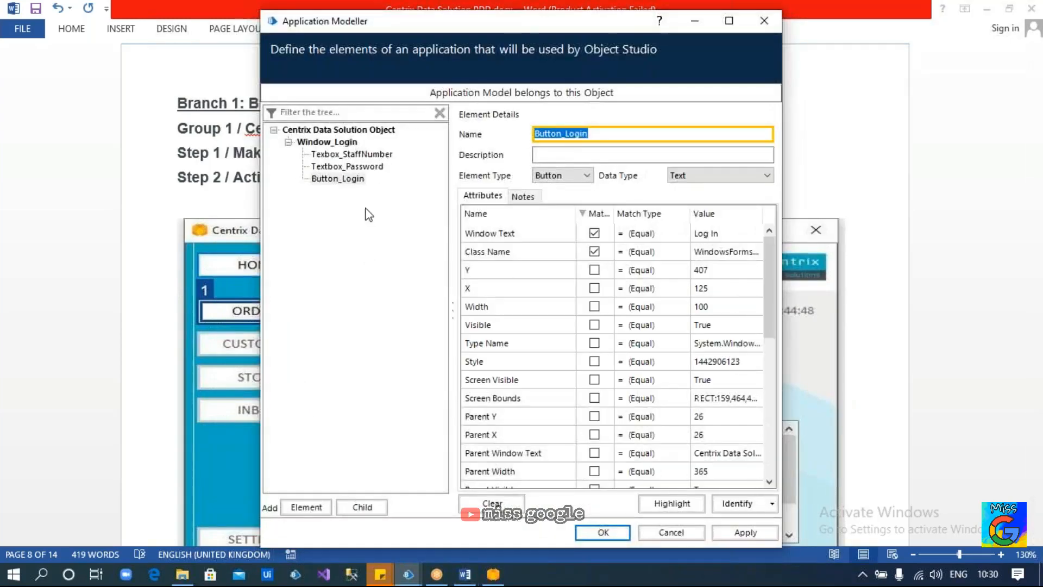
Add an element alongside Window_Login, capture the Centrix Home window, and name it Window_Home
left_click(329, 143)
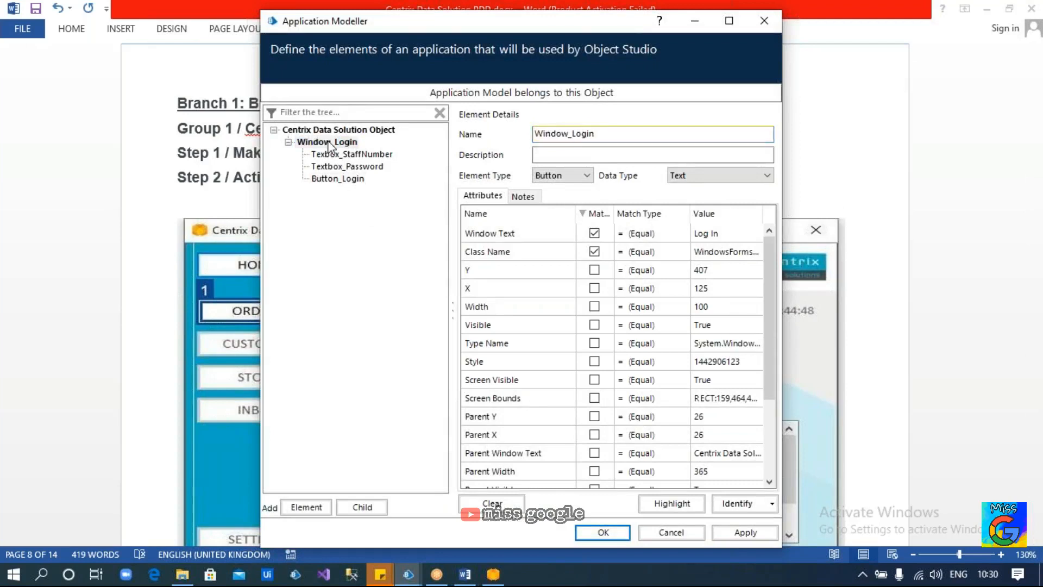
left_click(316, 510)
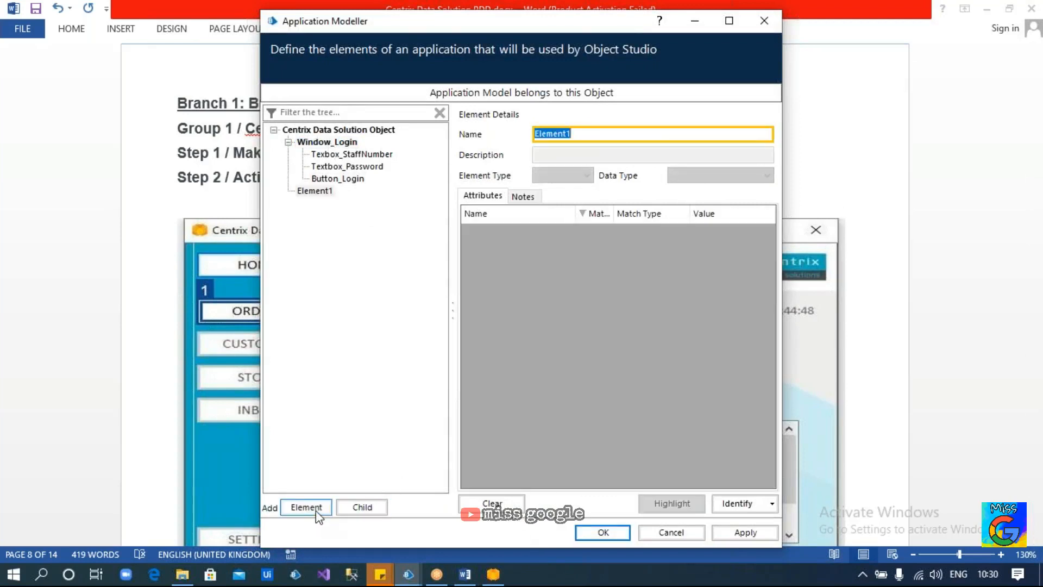
left_click(738, 504)
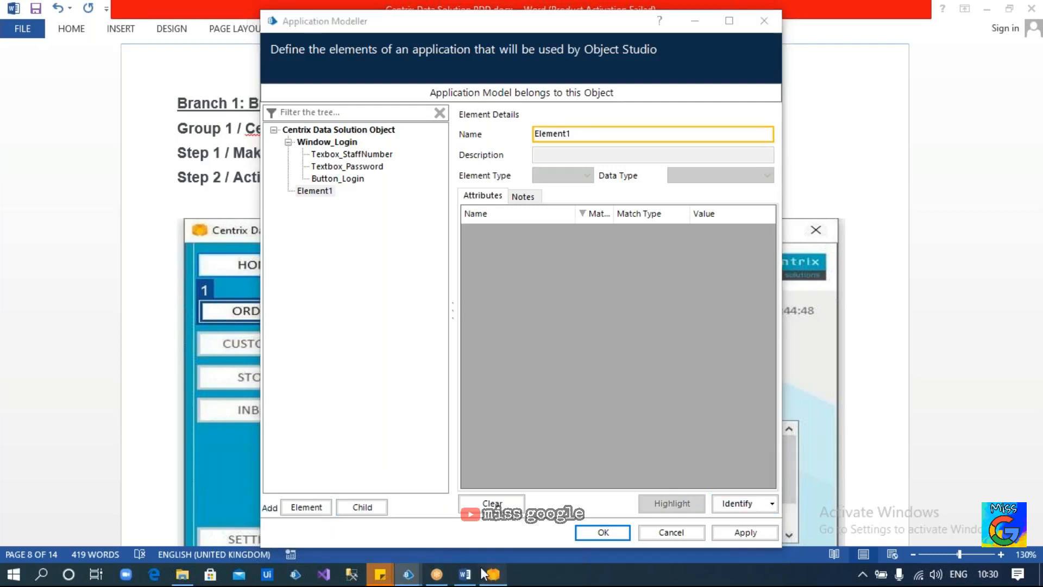
left_click(728, 503)
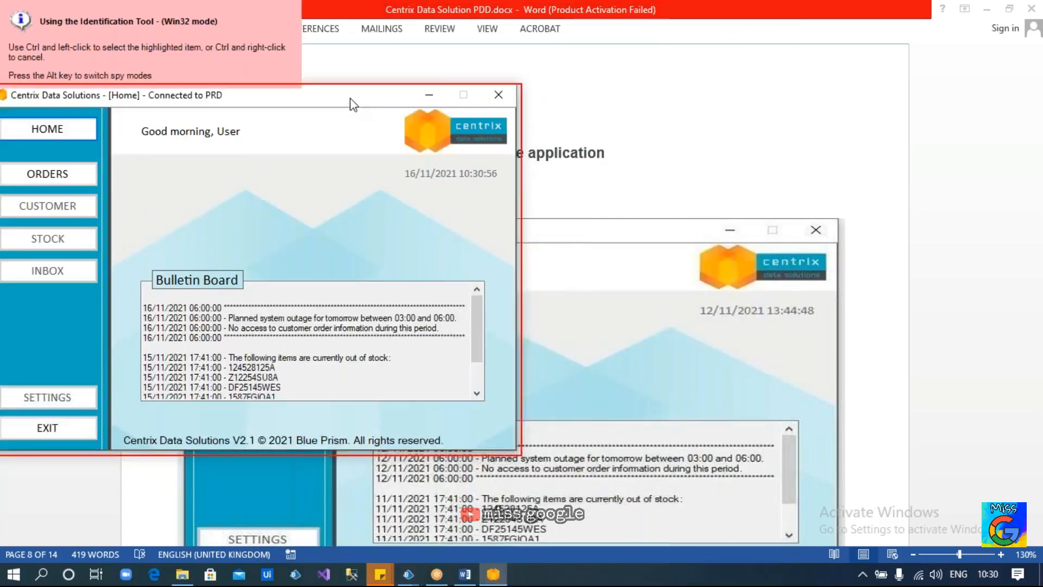
left_click(351, 103, "ctrl")
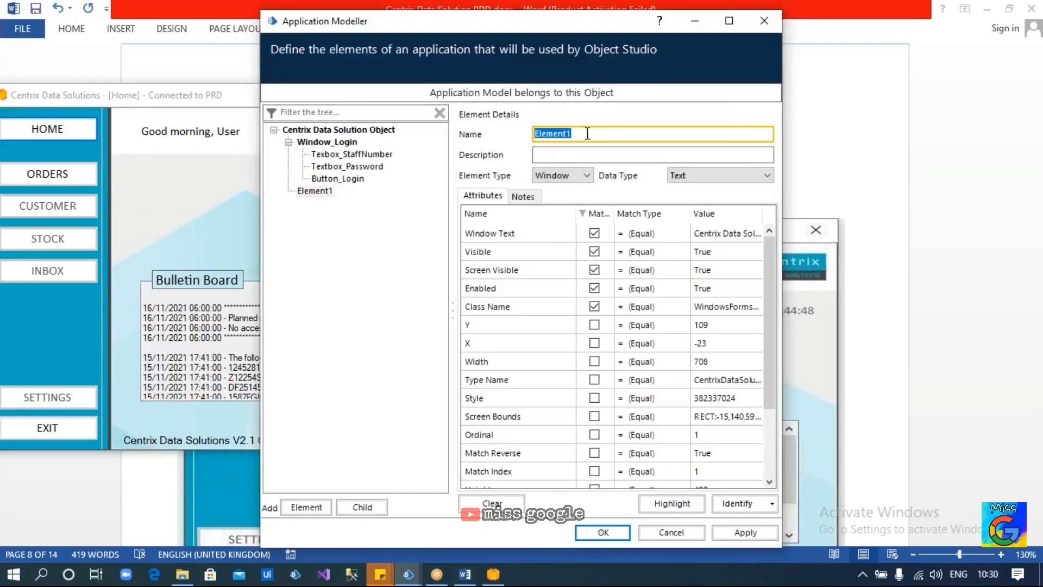
type("Window")
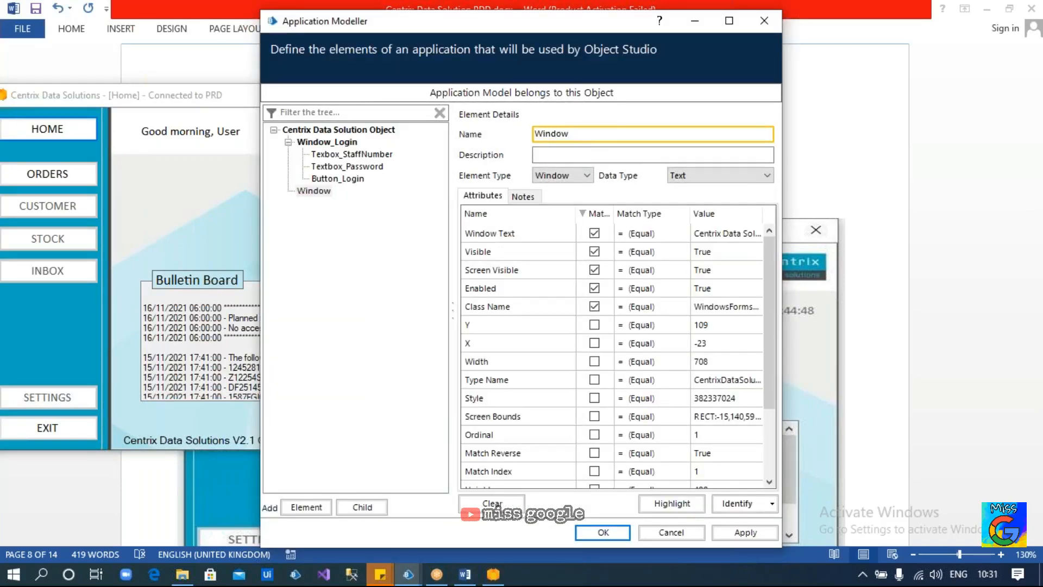
type("_HOme")
key("BackSpace")
key("BackSpace")
type("ome")
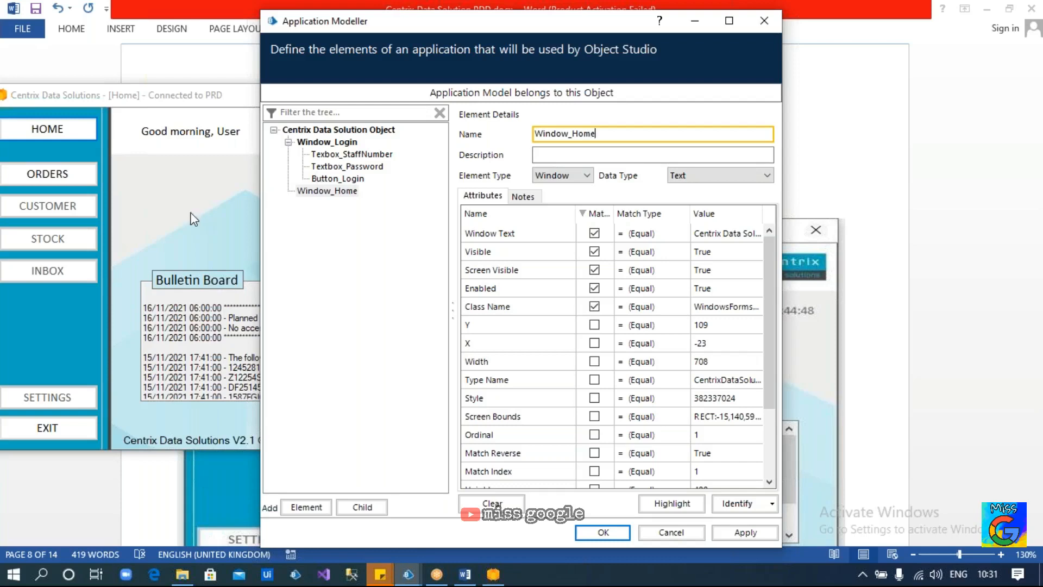
left_click(200, 256)
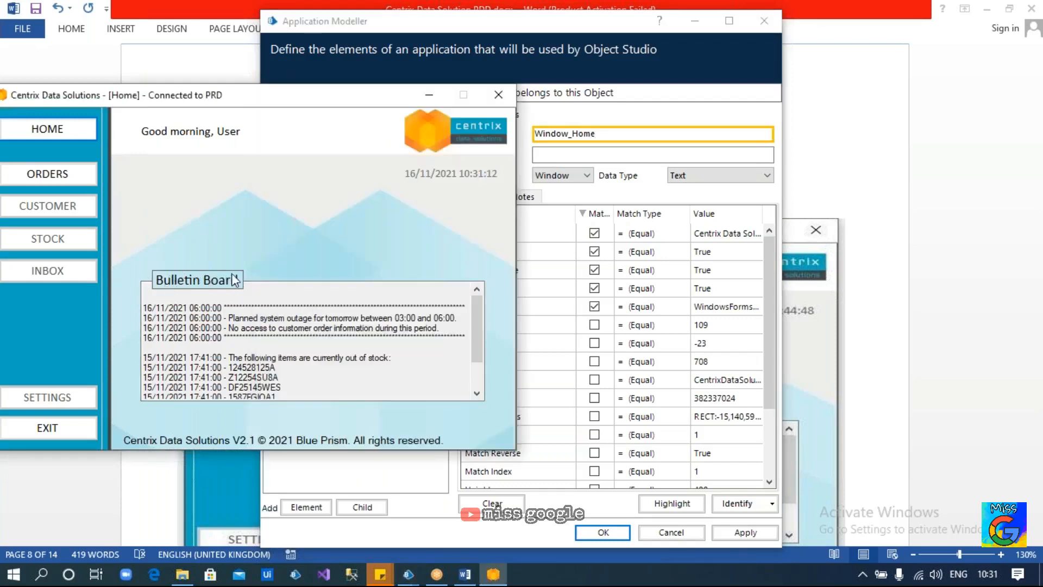
Close Centrix, relaunch it, and enter the staff number and password
left_click(498, 95)
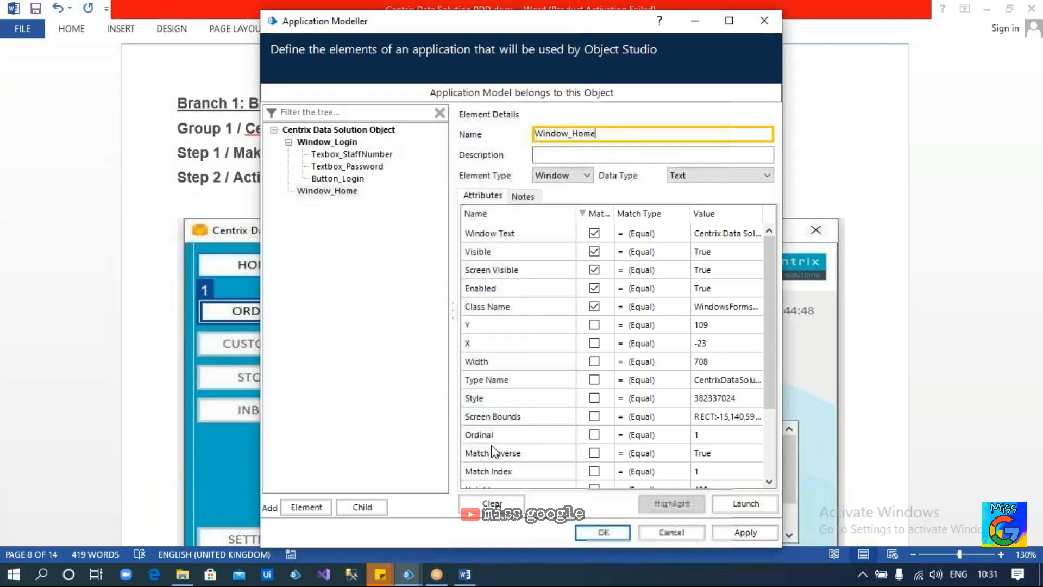
left_click(728, 504)
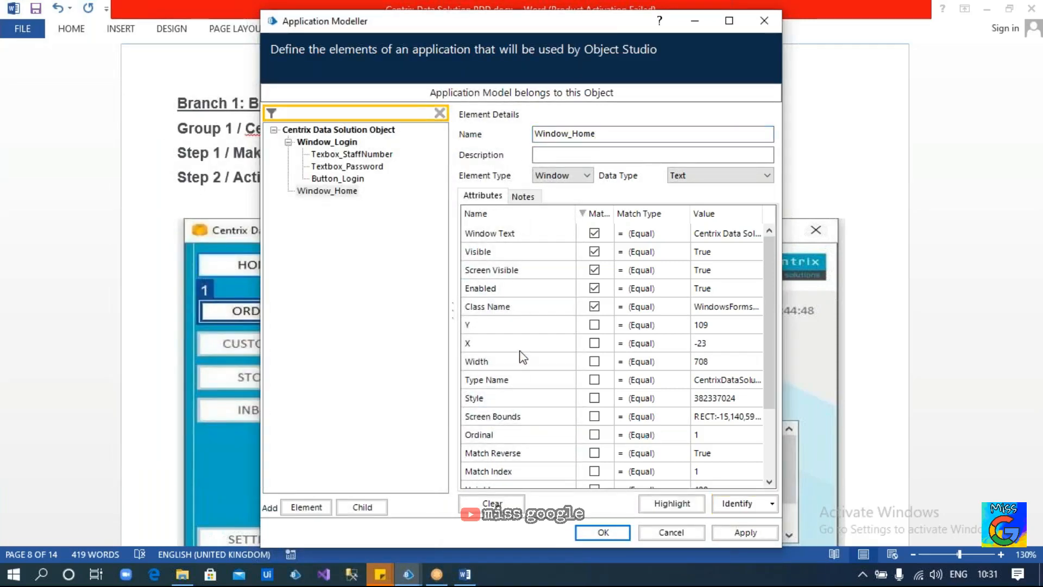
type("bp")
key("Tab")
type("1234")
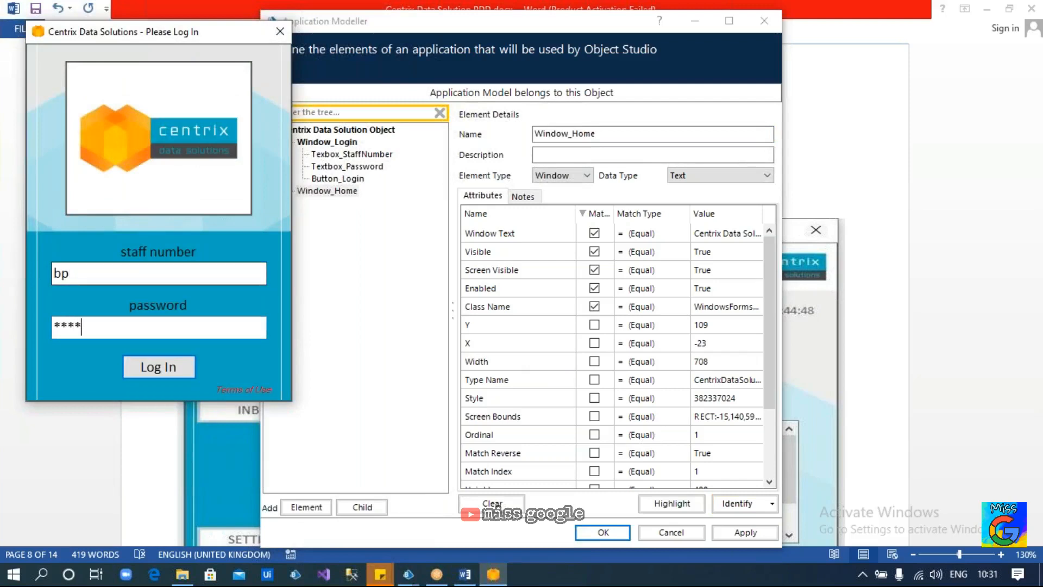
type("5678")
Log in to the Centrix home page and add a new child element under Window_Home
left_click(148, 372)
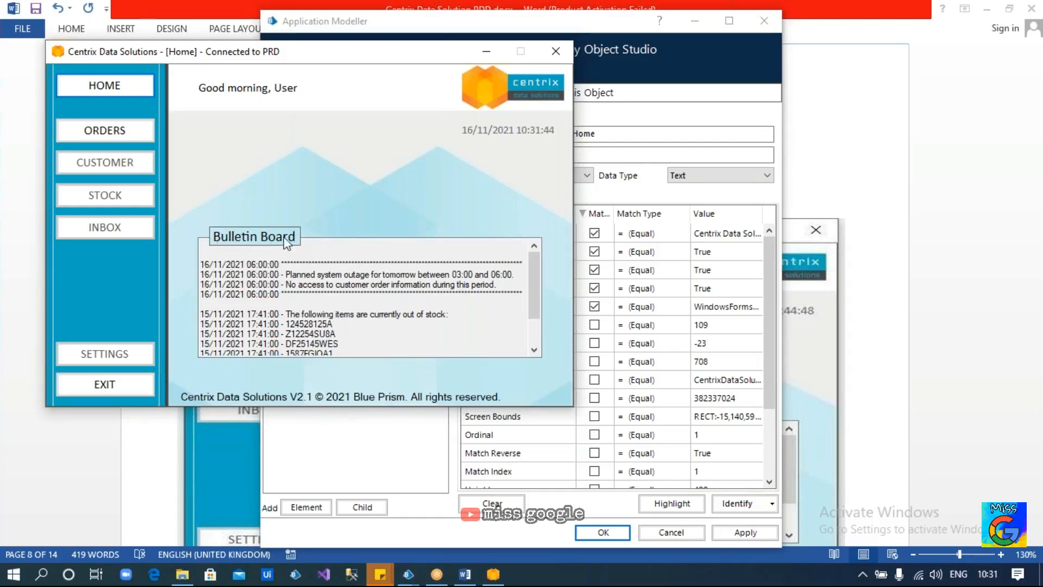
left_click(336, 430)
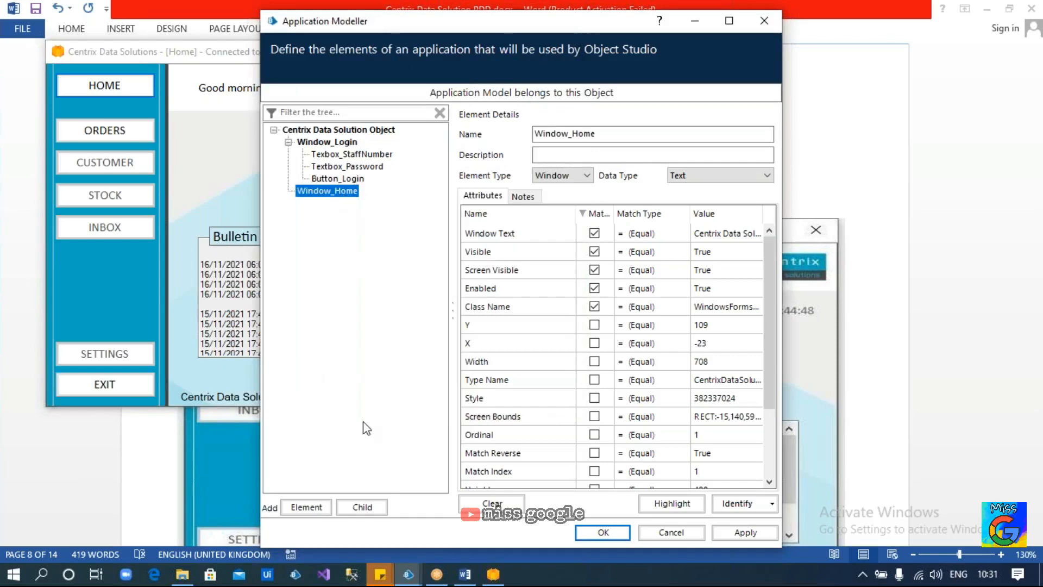
left_click(363, 506)
Capture the Bulletin Board label as Label_BB, unticking Visible, Screen Visible and Enabled, sorted by Match
left_click(736, 503)
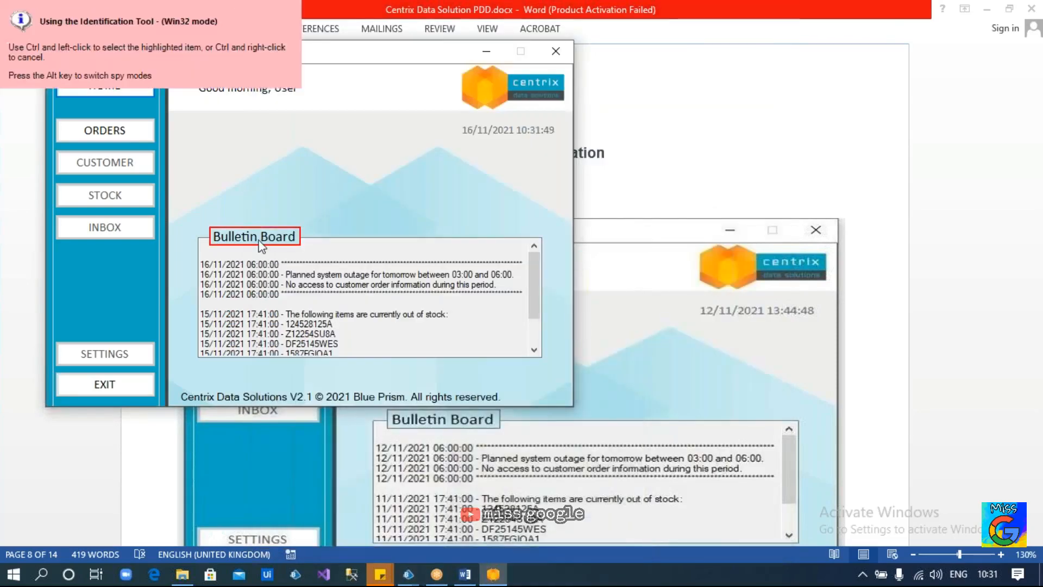
left_click(260, 244, "ctrl")
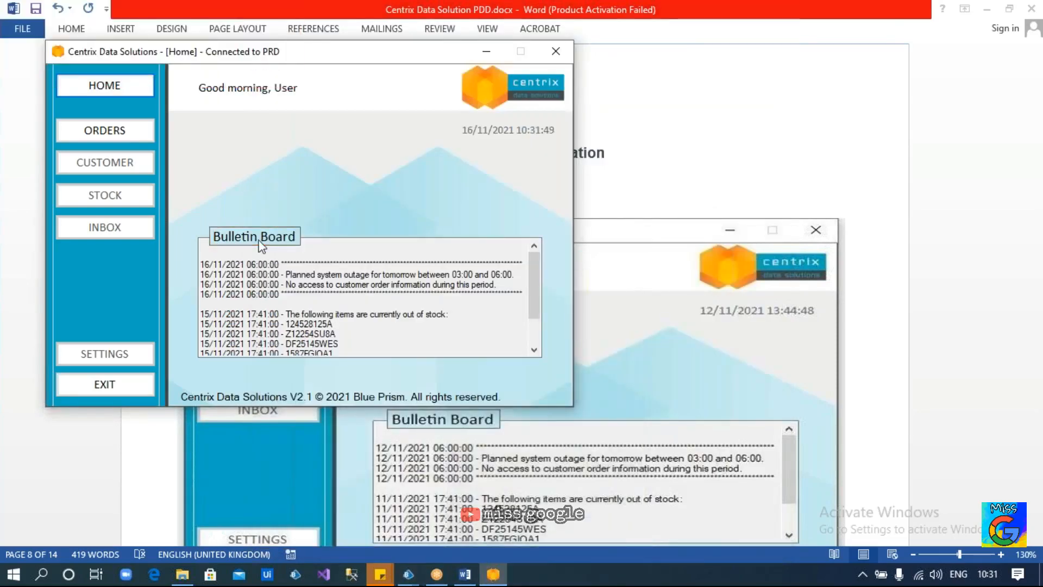
type("Label_BB")
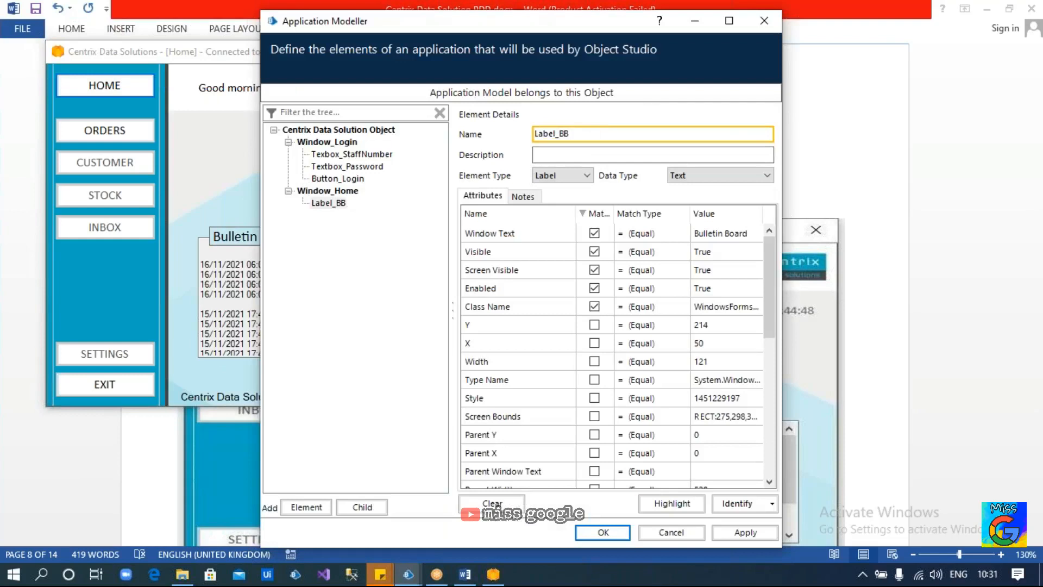
left_click(328, 204)
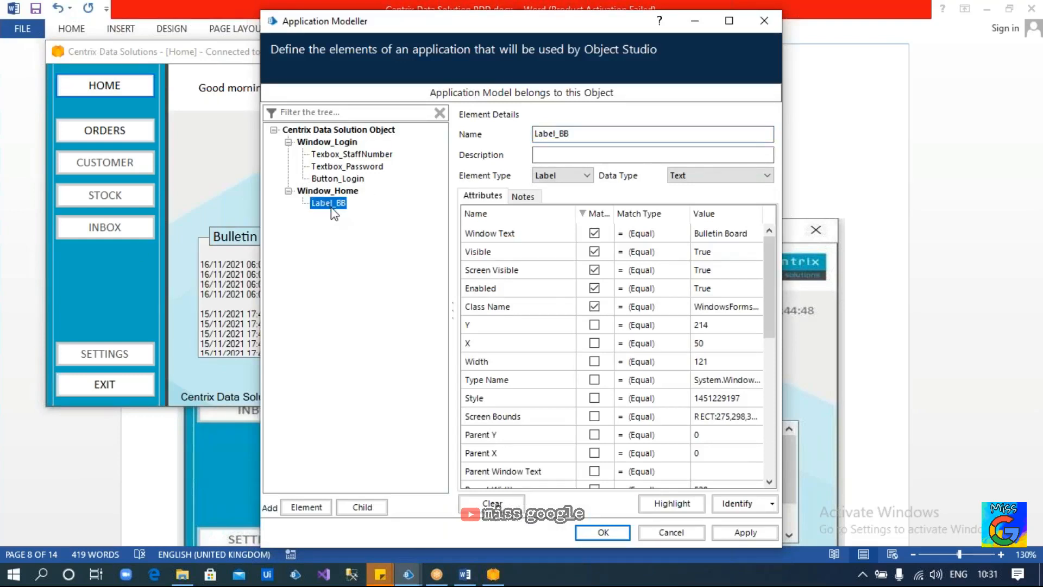
left_click(597, 252)
left_click(596, 270)
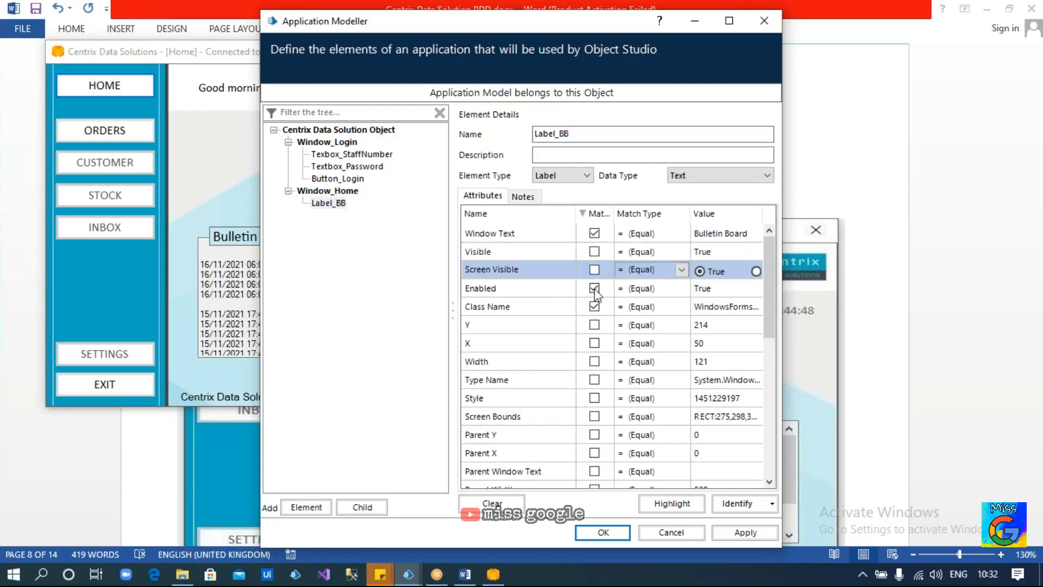
left_click(595, 289)
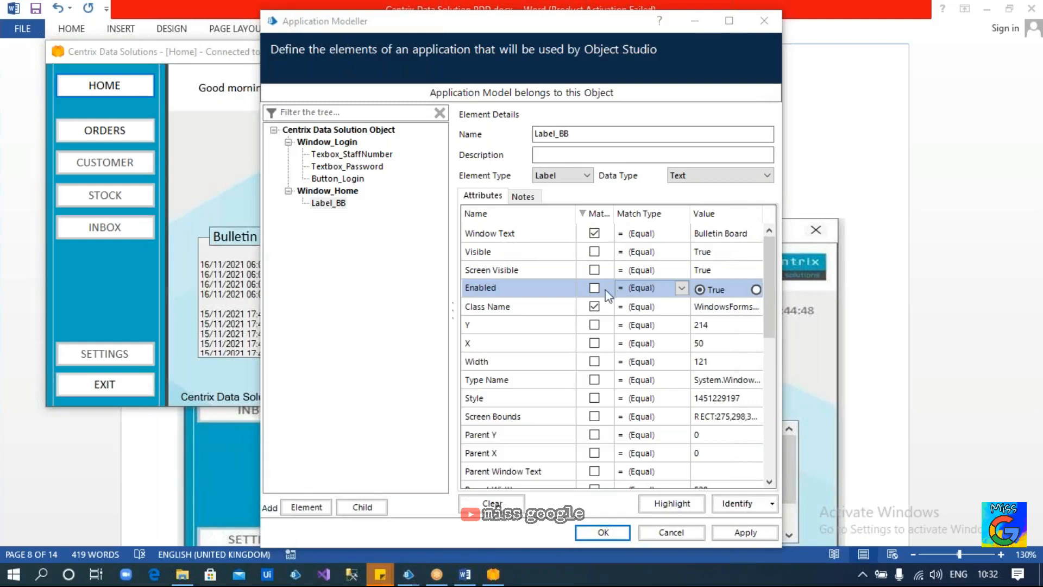
left_click(595, 214)
left_click(594, 213)
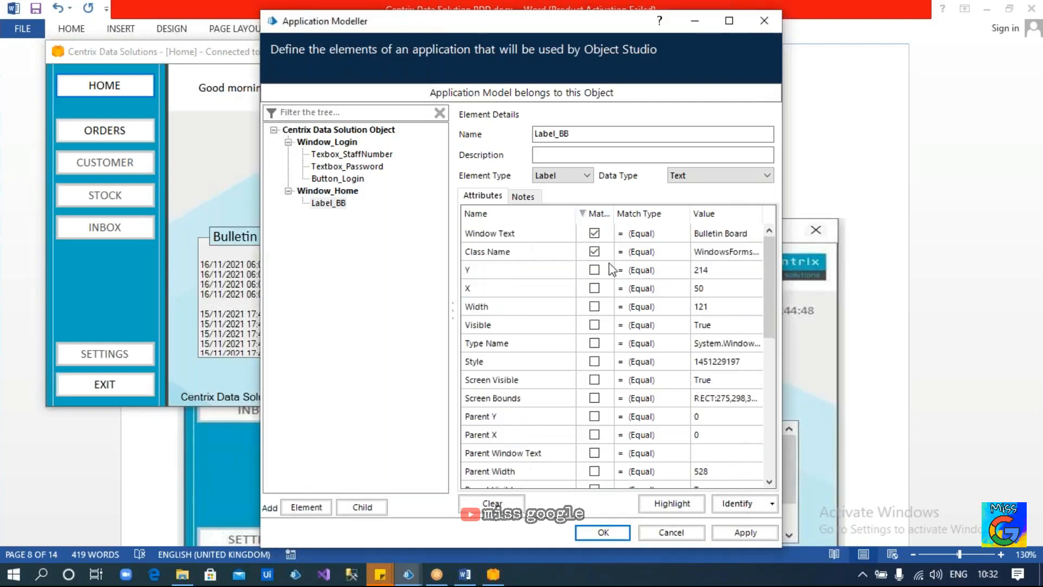
left_click(329, 204)
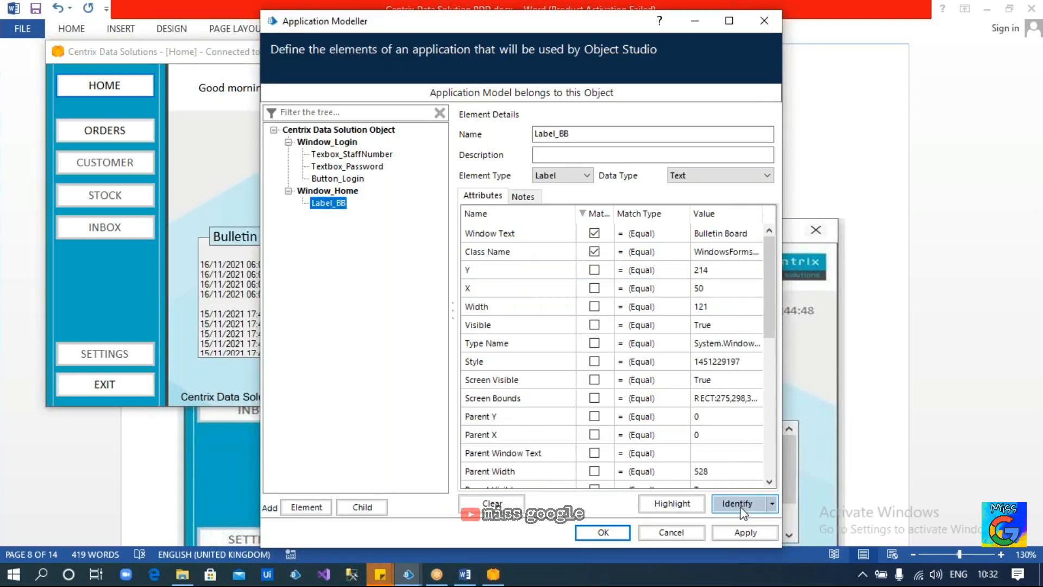
Capture the ORDERS button as Button Orders without Visible, Screen Visible and Enabled matching, and highlight it
left_click(306, 507)
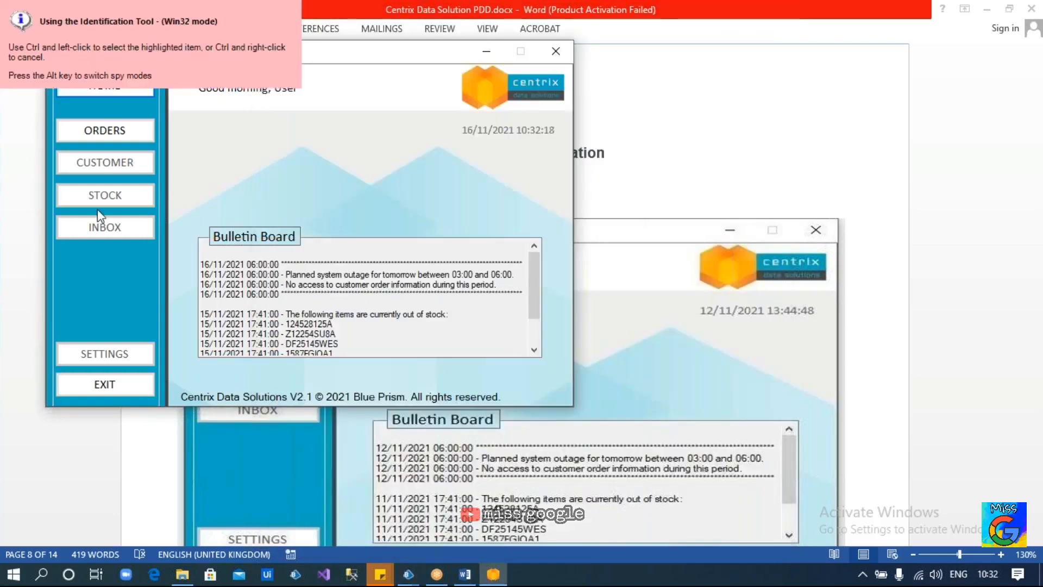
left_click(102, 133, "ctrl")
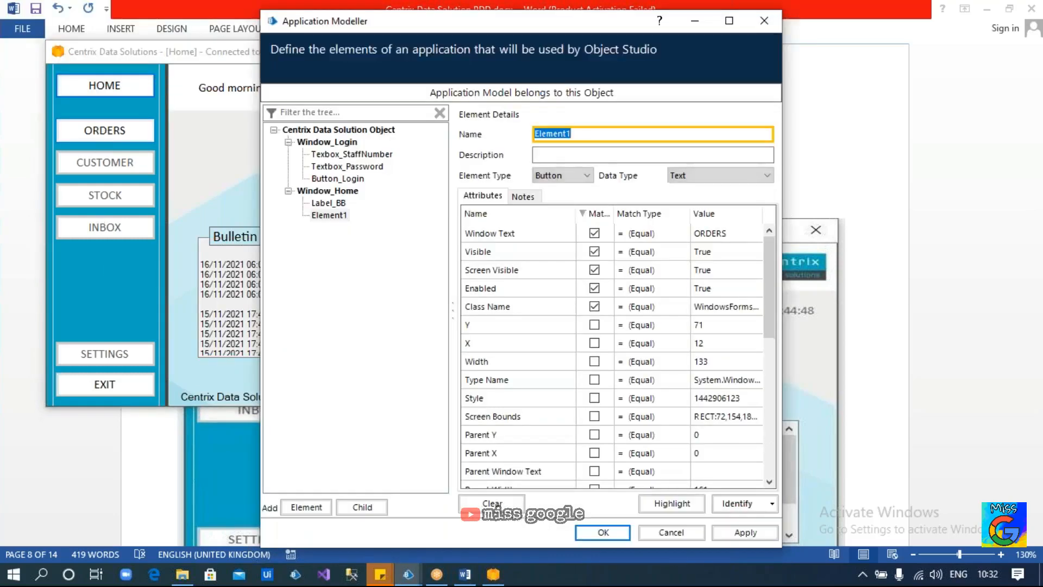
type("Button Orders")
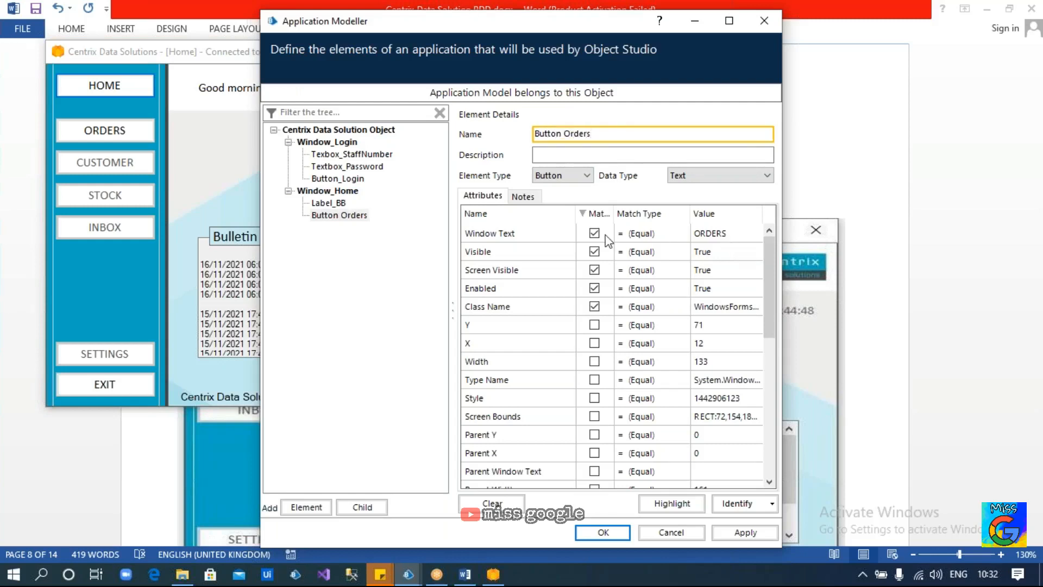
left_click(594, 252)
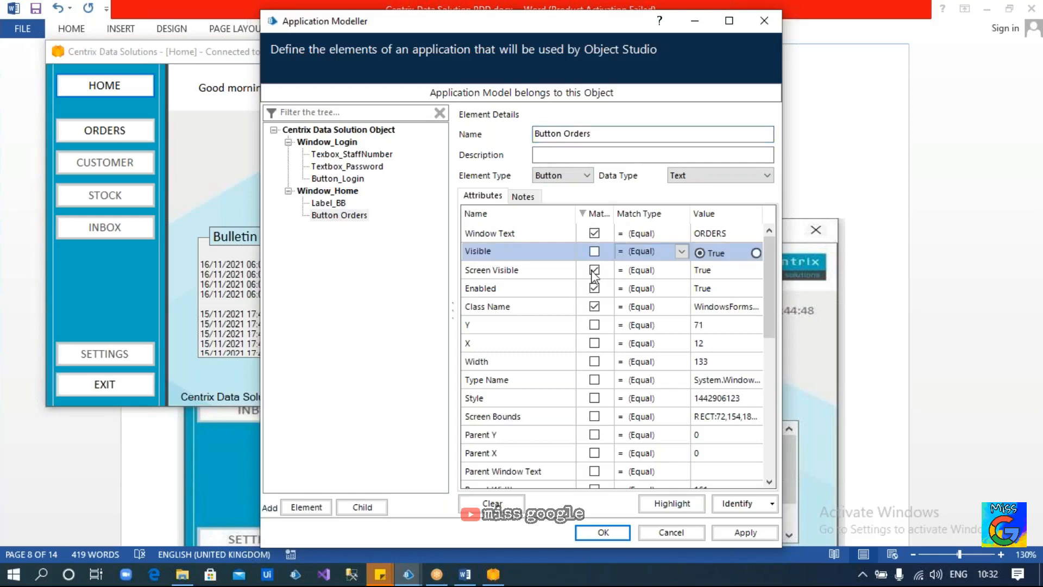
left_click(594, 269)
left_click(594, 288)
left_click(672, 503)
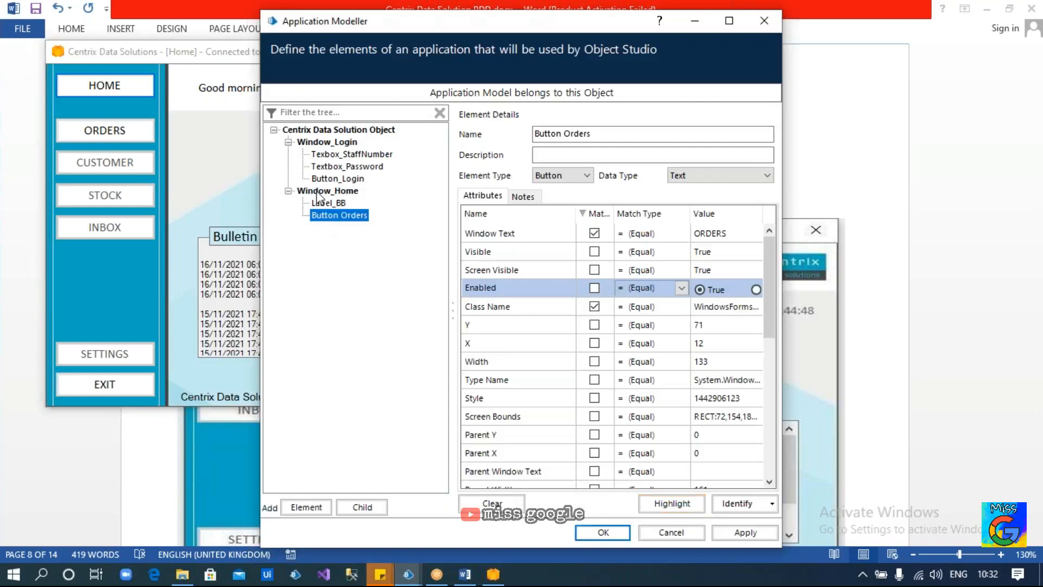
left_click(316, 191)
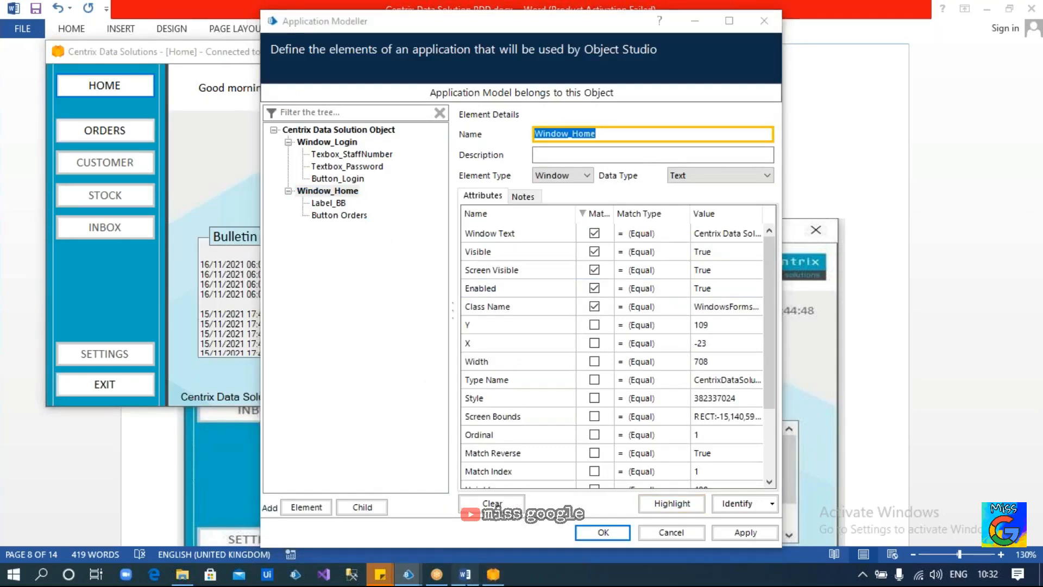
Open the ORDERS menu in the live Centrix window, then return to the process document
left_click(464, 574)
key("alt+Tab")
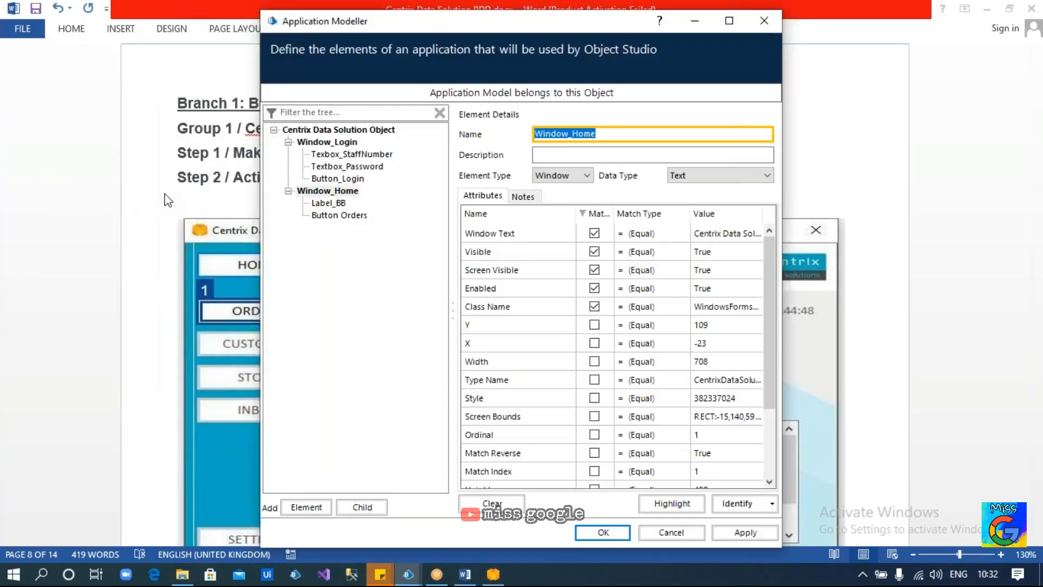
key("alt+Tab")
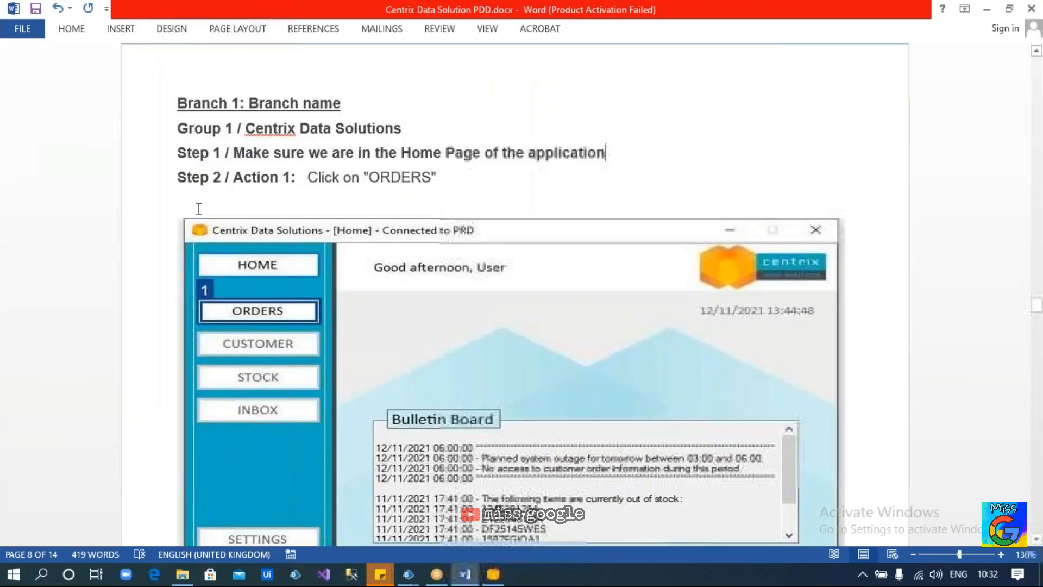
left_click(492, 574)
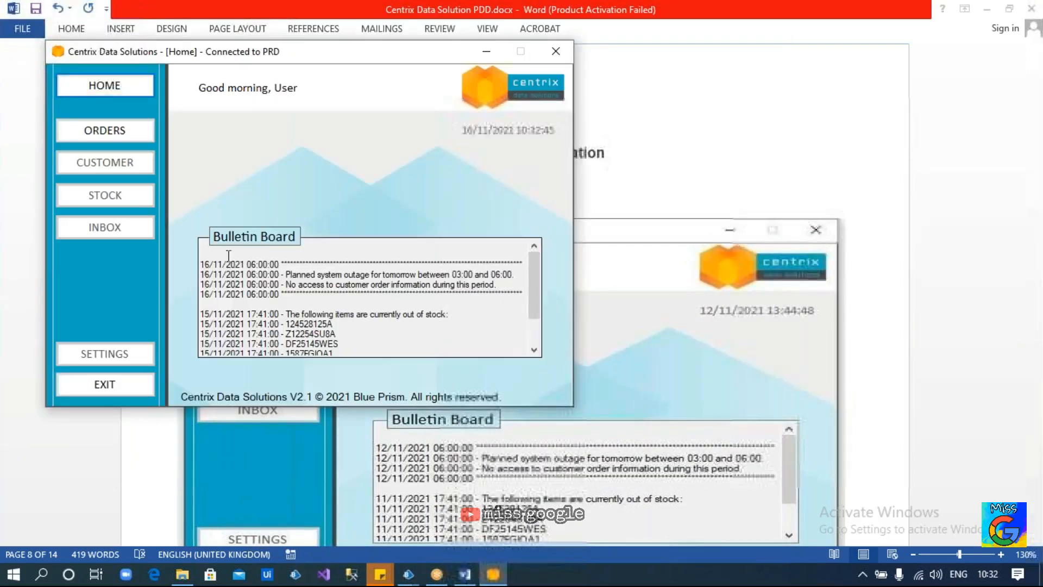
left_click(120, 137)
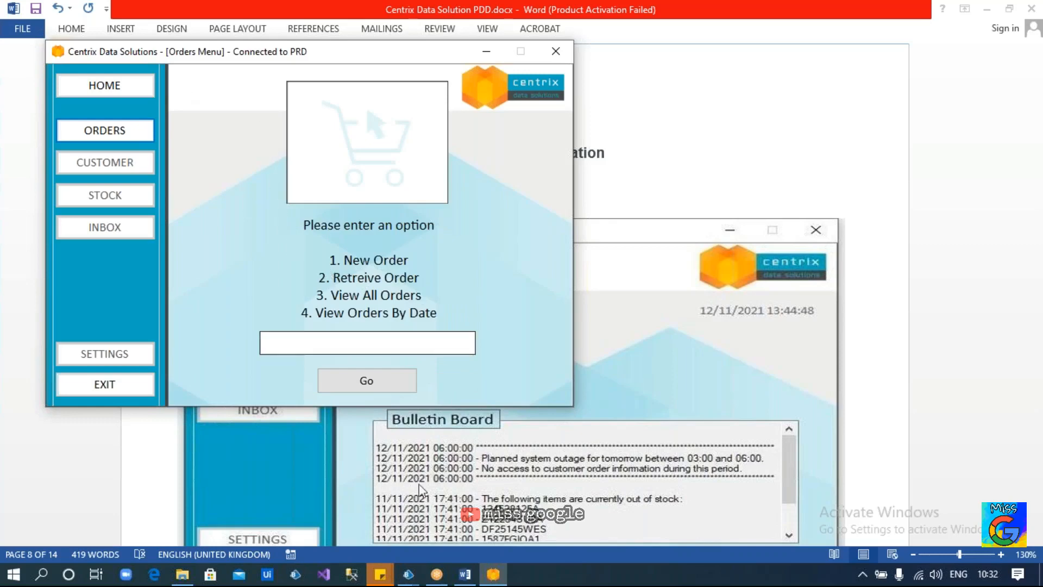
left_click(464, 584)
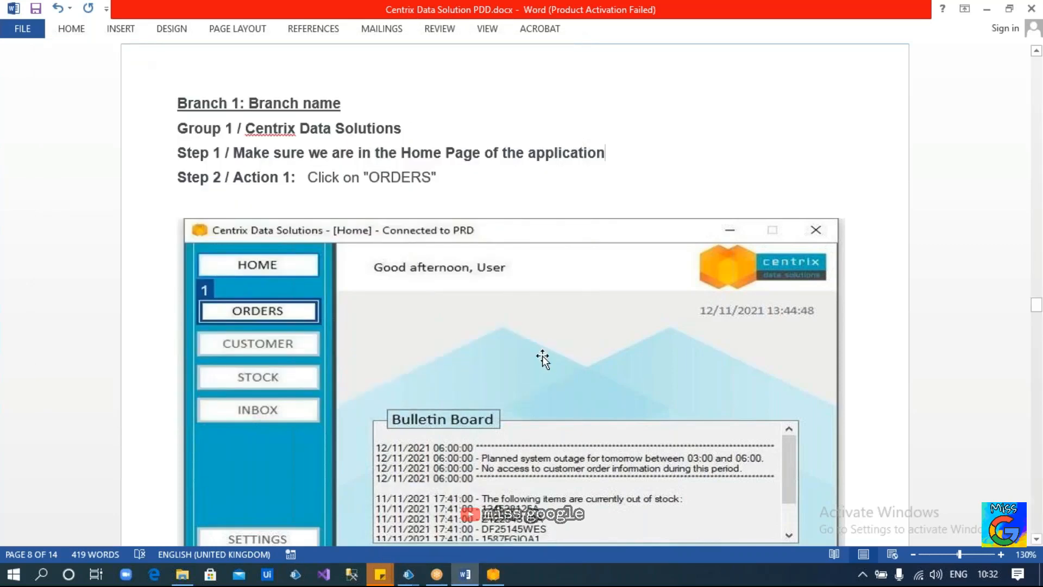
Highlight the PDD's Step 3 actions (type '1', click Go), then switch back to the Centrix window
scroll(542, 357, "down", 12)
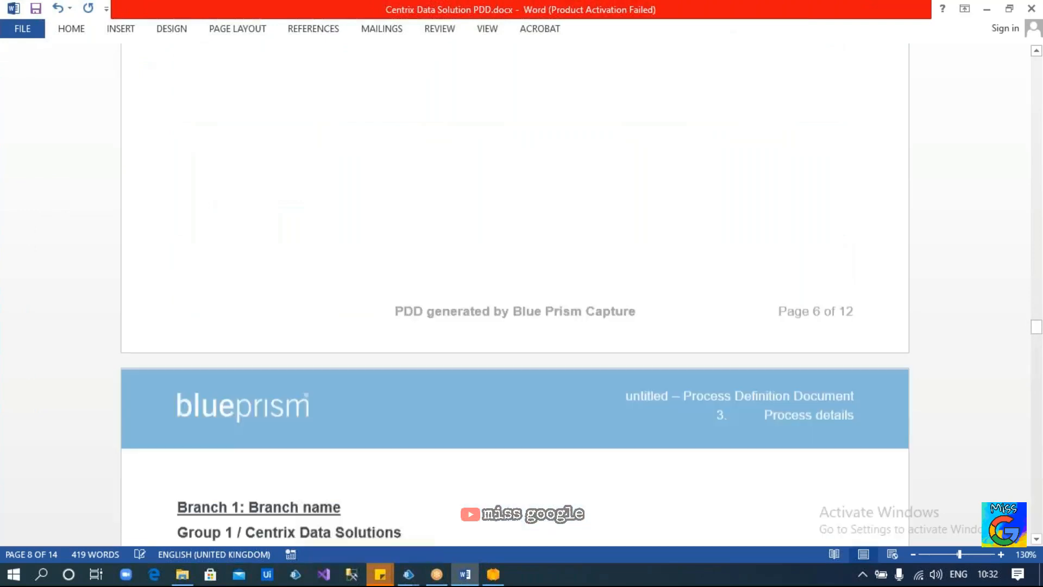
scroll(489, 390, "down", 10)
scroll(489, 389, "up", 1)
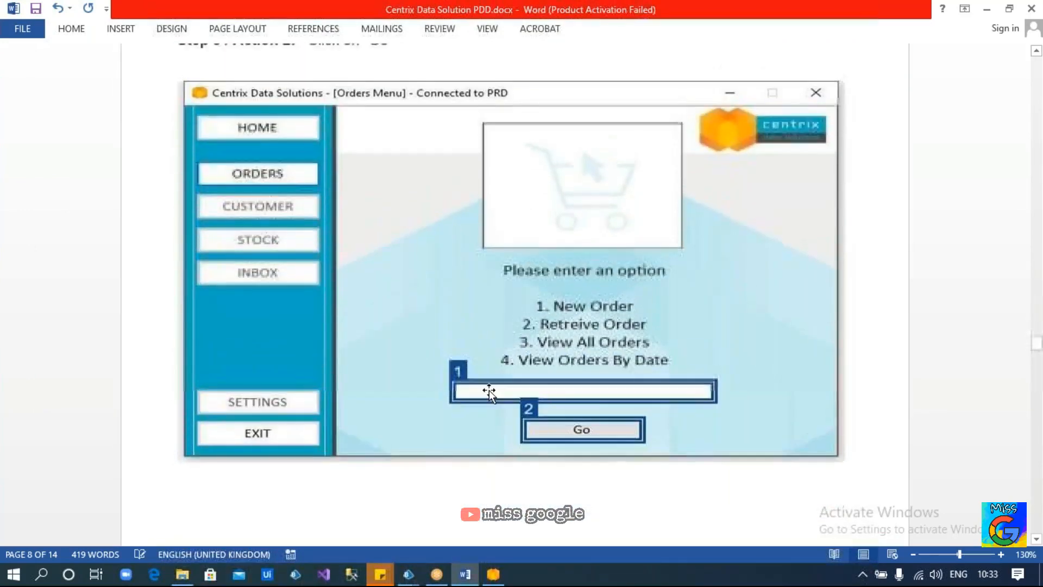
scroll(489, 390, "up", 1)
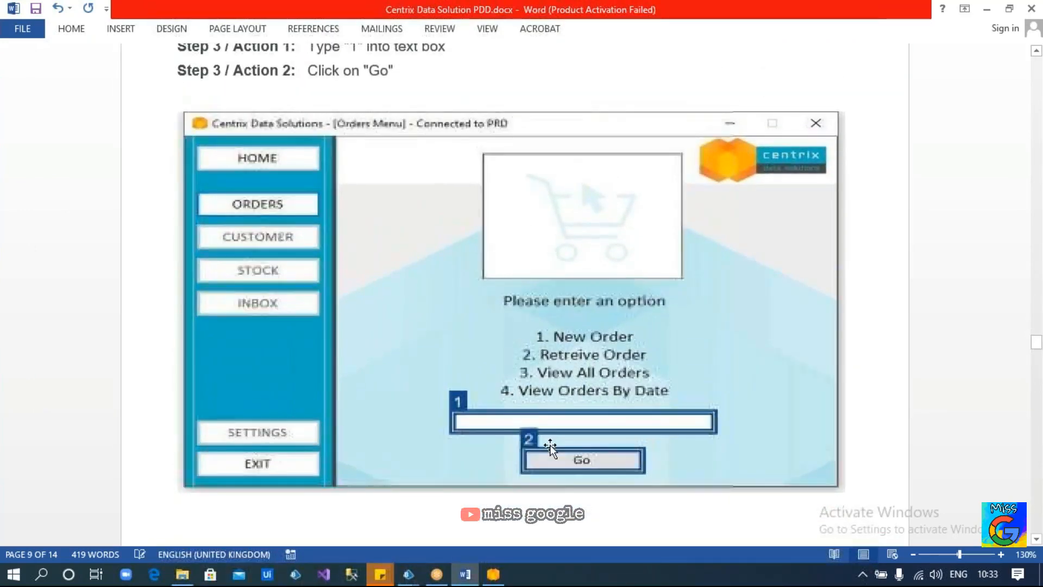
scroll(442, 291, "up", 2)
left_click_drag(308, 107, 459, 111)
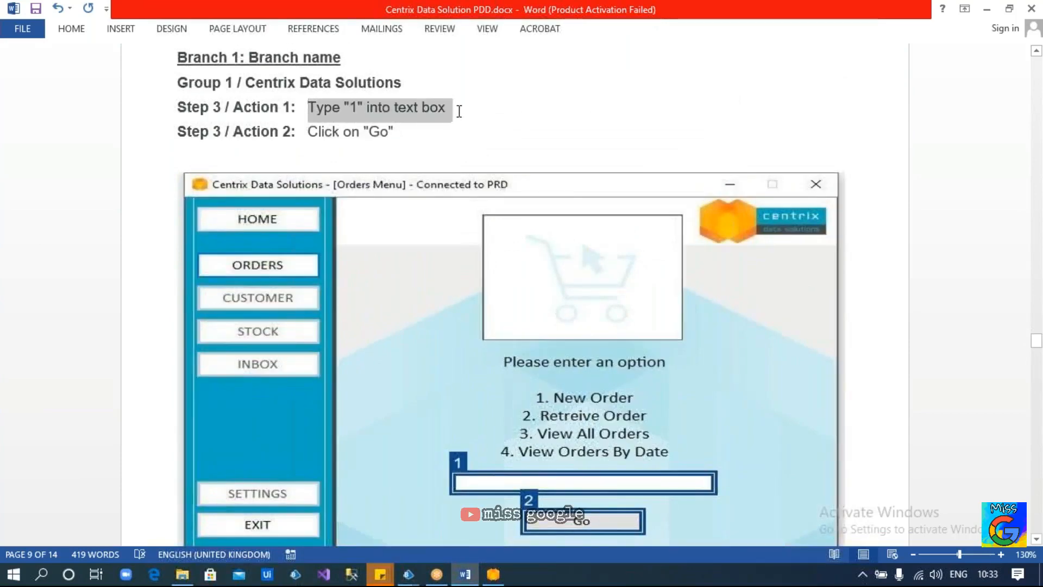
left_click_drag(308, 132, 402, 132)
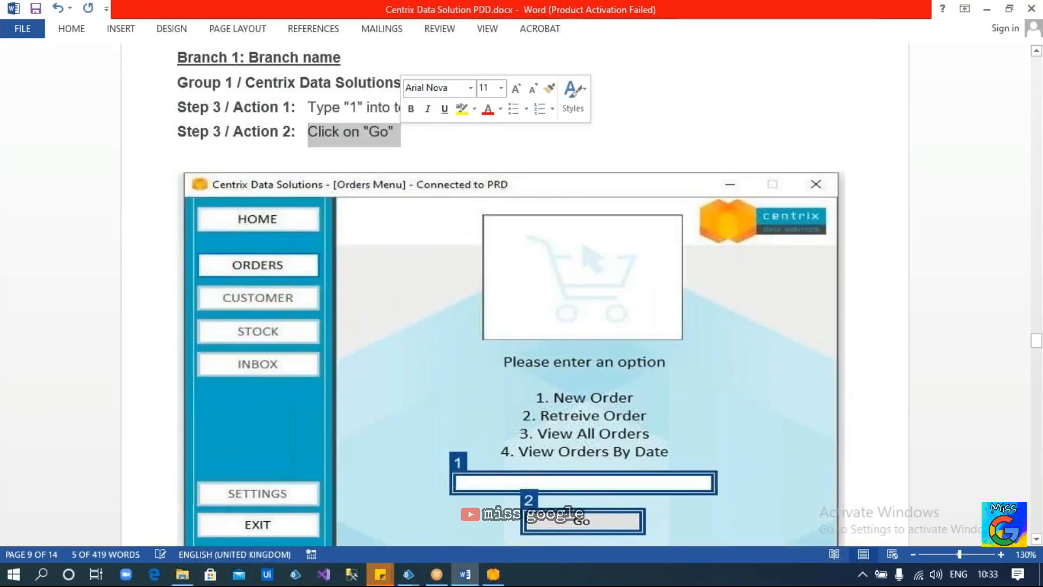
scroll(568, 286, "down", 3)
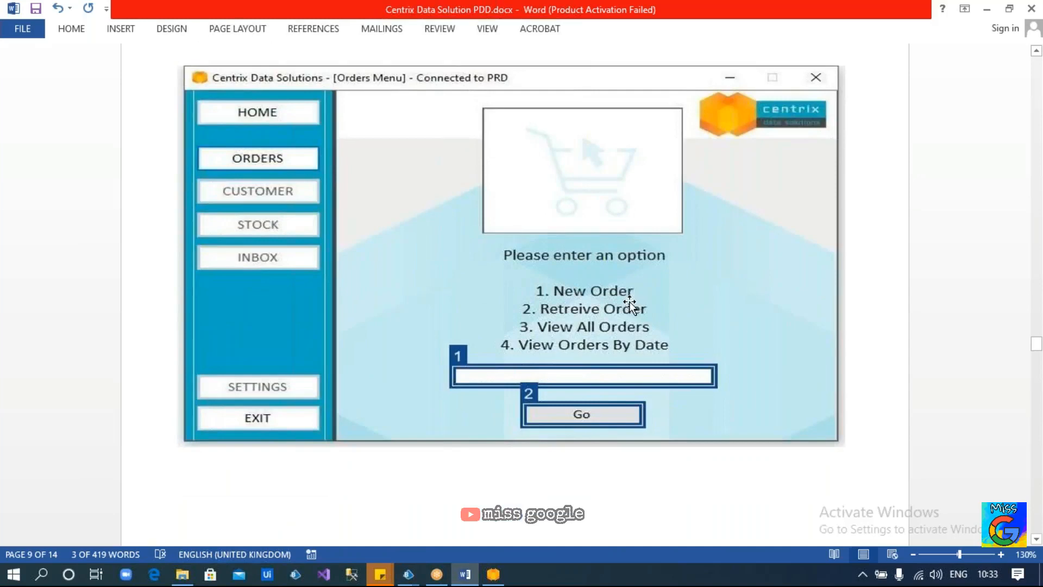
scroll(630, 305, "up", 9)
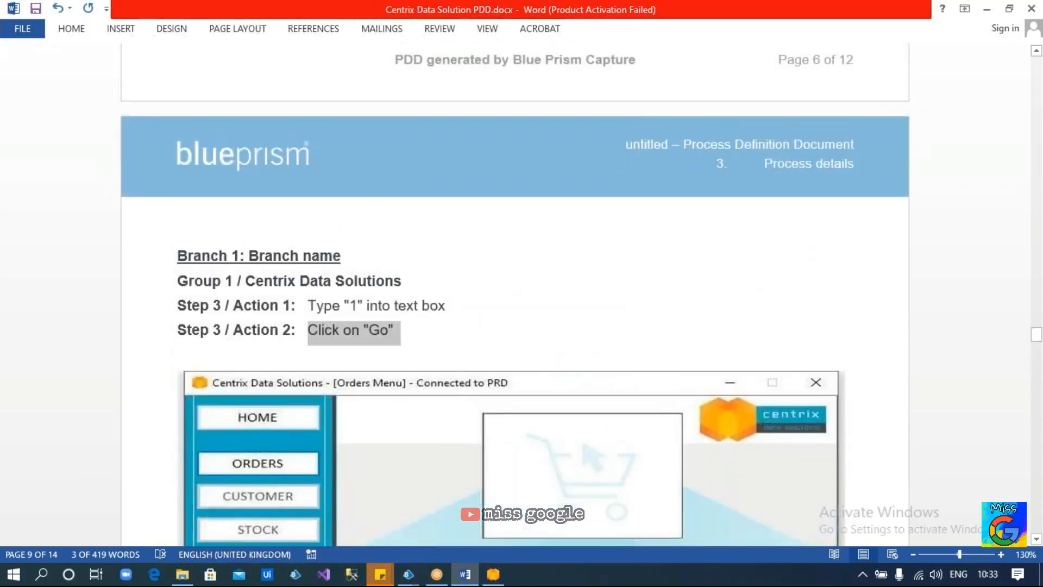
key("alt+Tab")
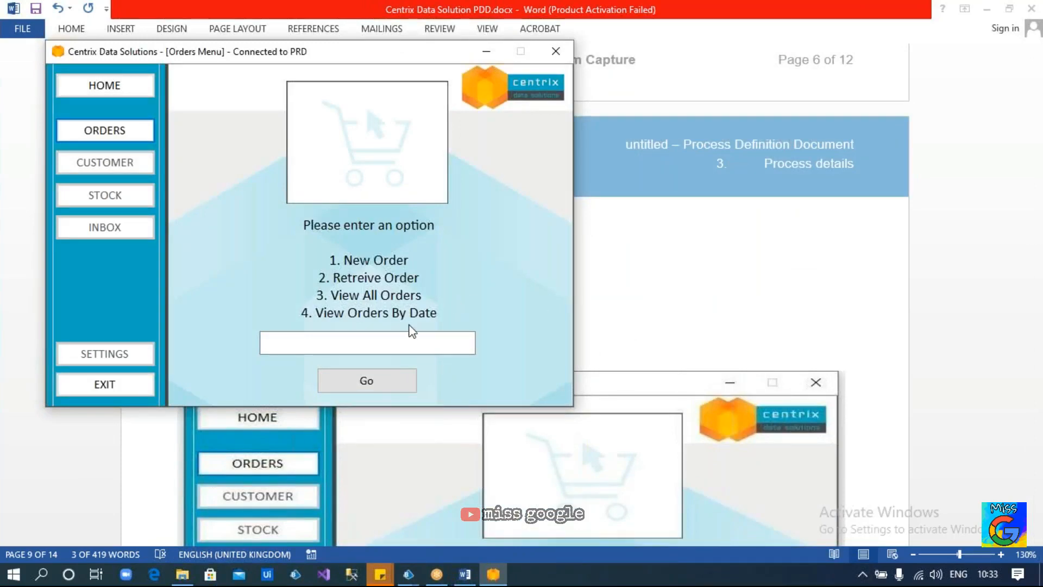
left_click(408, 574)
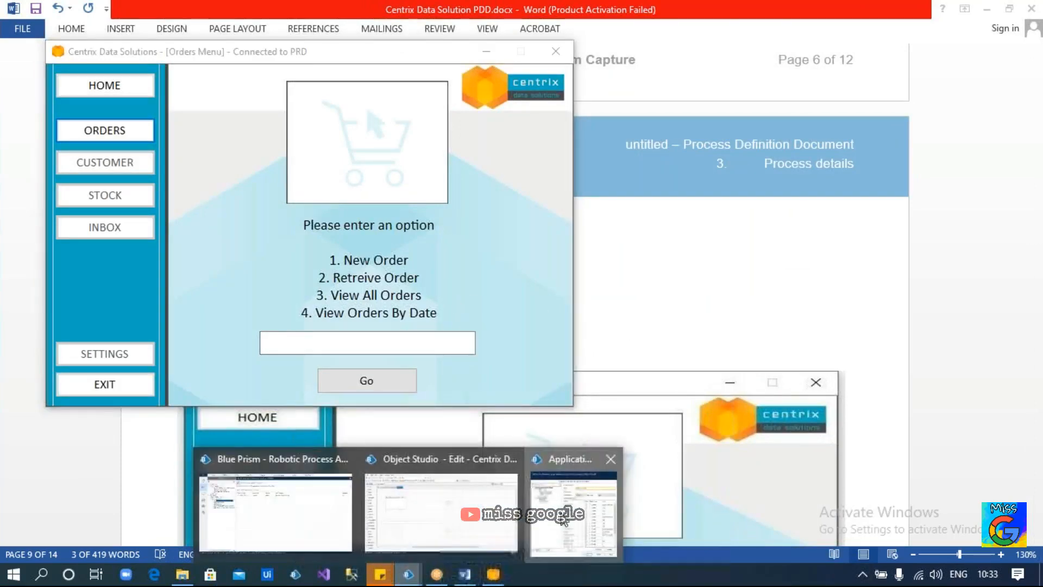
Capture the Centrix Orders Menu window as a new Window_OrderMenu element and add an empty child under it
left_click(563, 520)
left_click(323, 193)
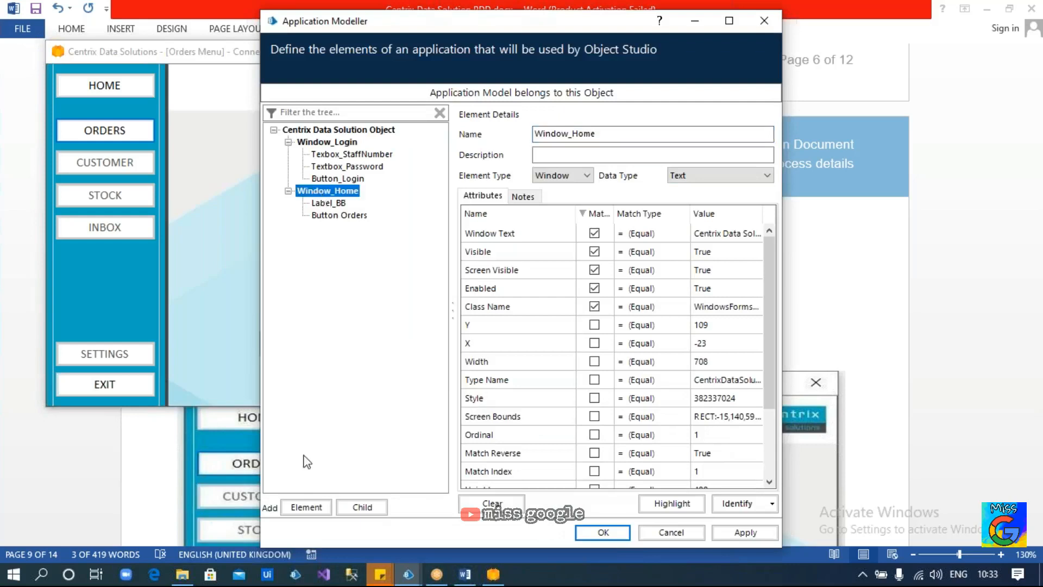
left_click(300, 508)
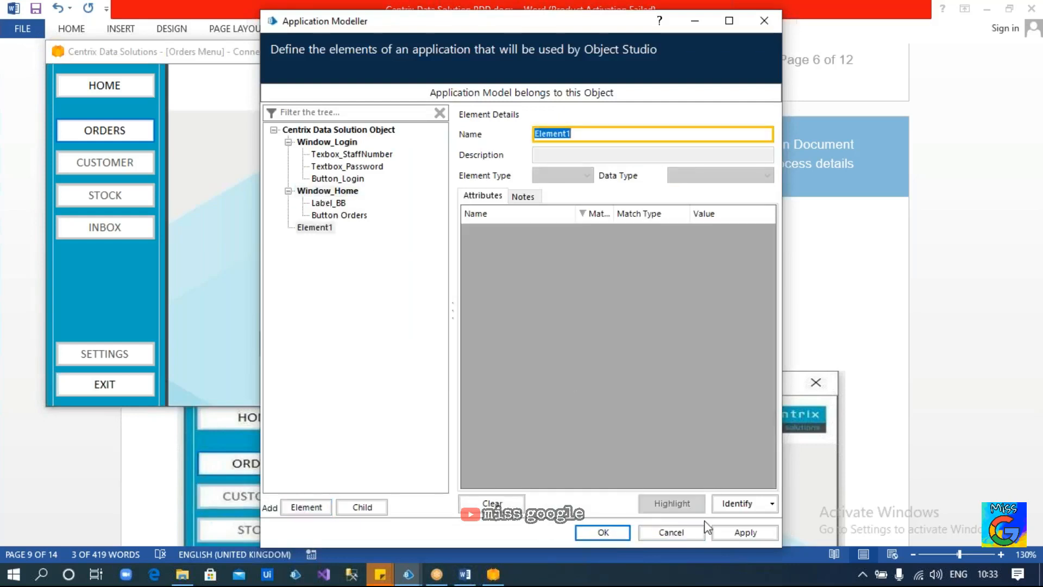
left_click(730, 502)
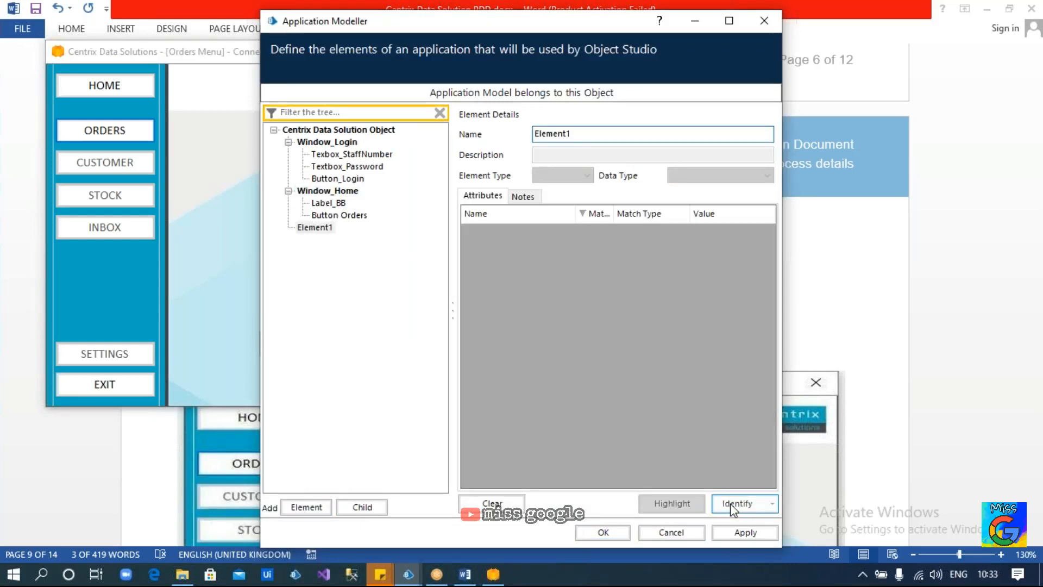
left_click(433, 46, "ctrl")
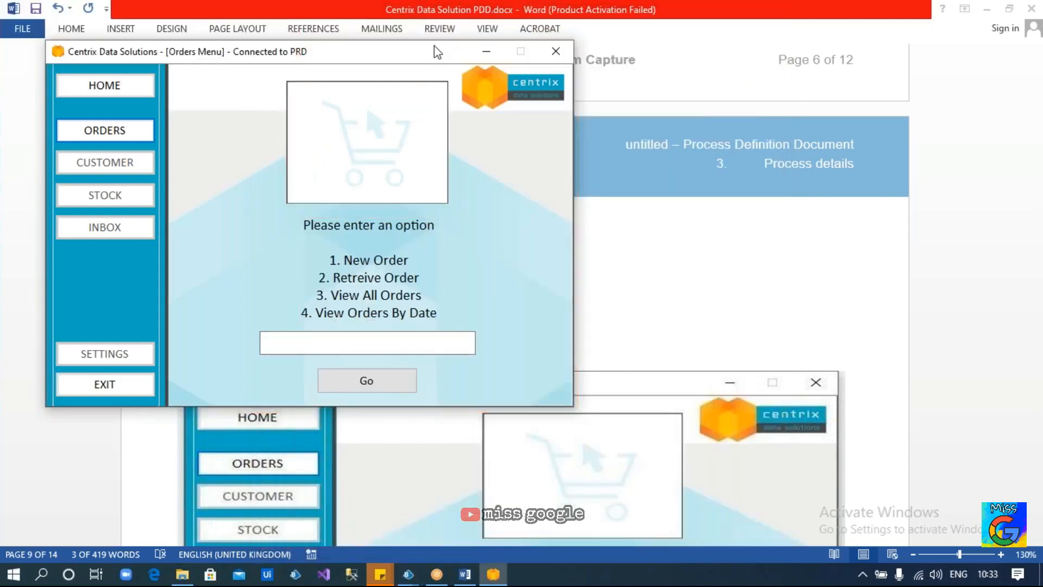
type("Window_OrderMenu")
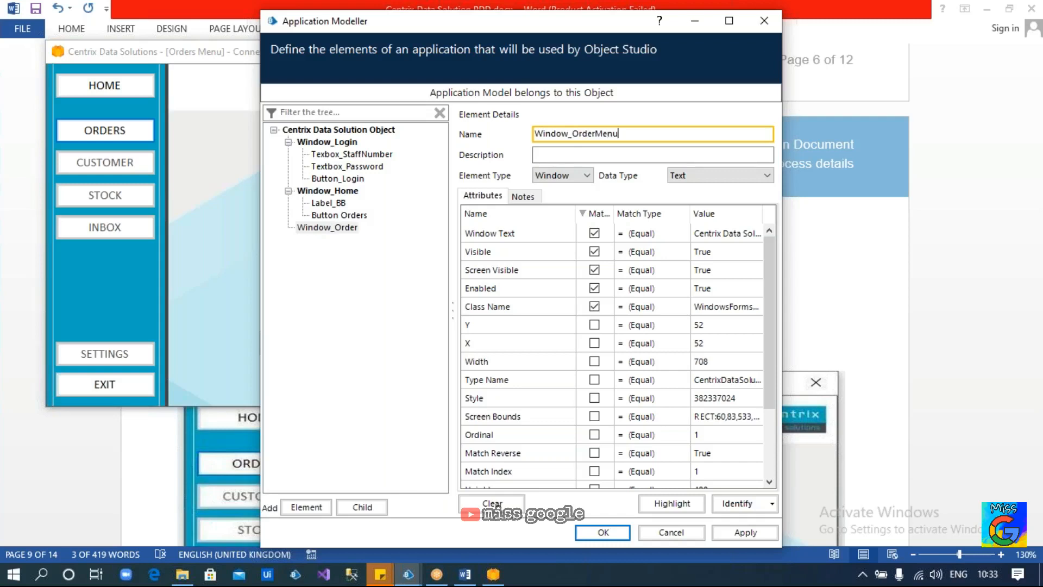
left_click(359, 231)
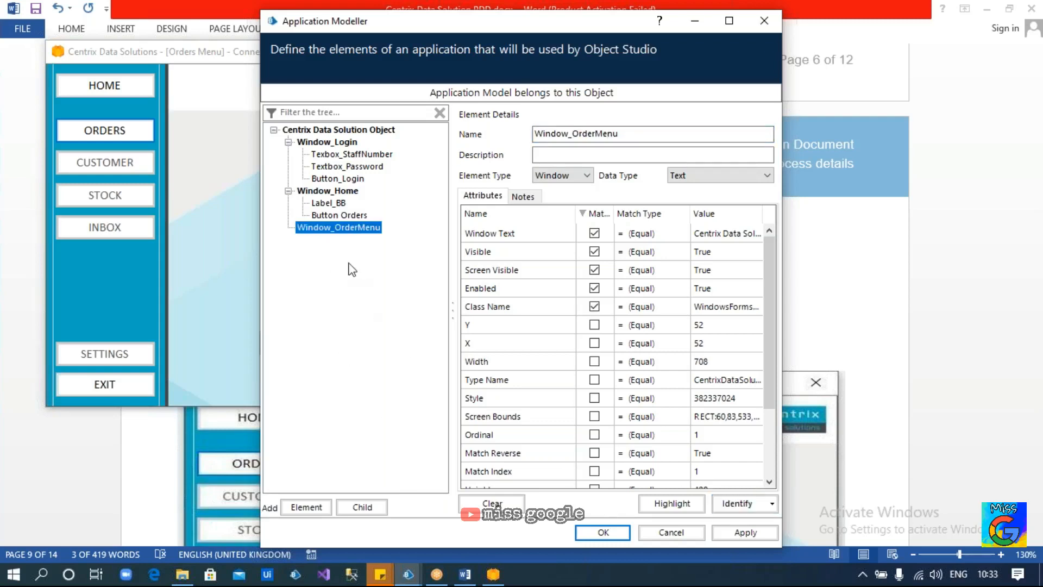
left_click(362, 507)
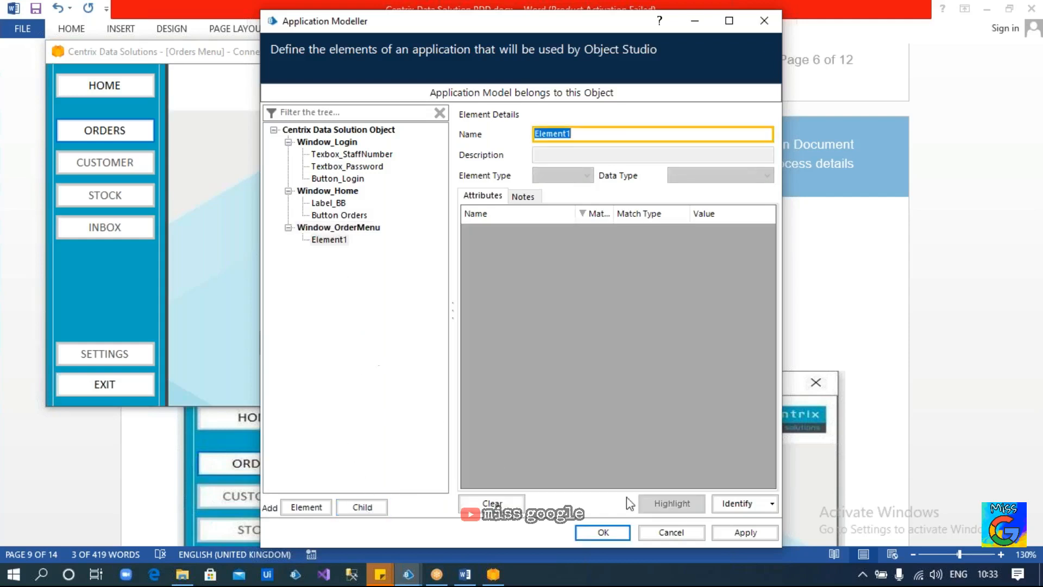
Identify the 'Please enter an option' label as Element1, unticking Visible, Screen Visible and Enabled
left_click(739, 504)
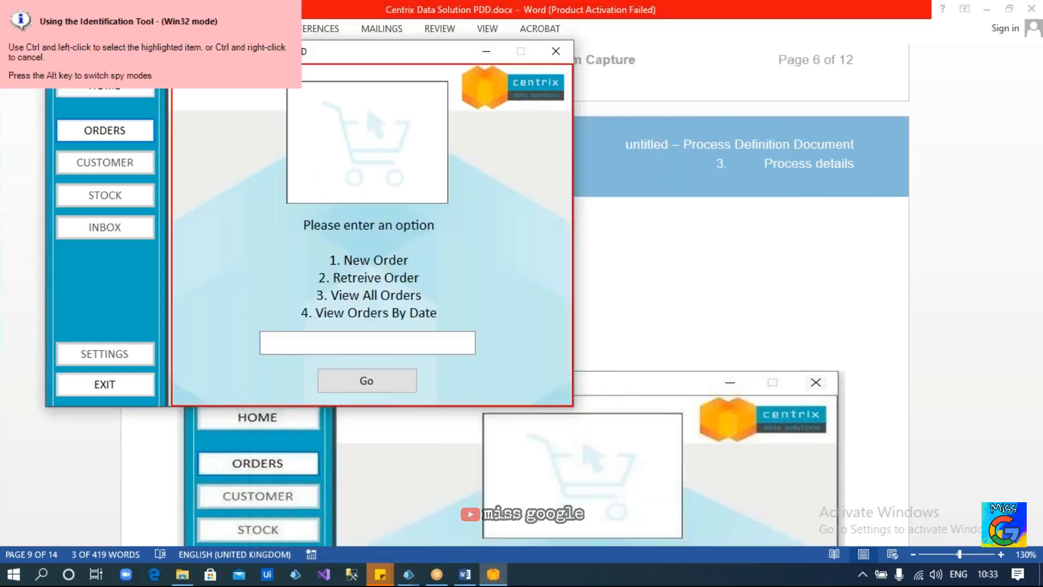
left_click(358, 250, "ctrl")
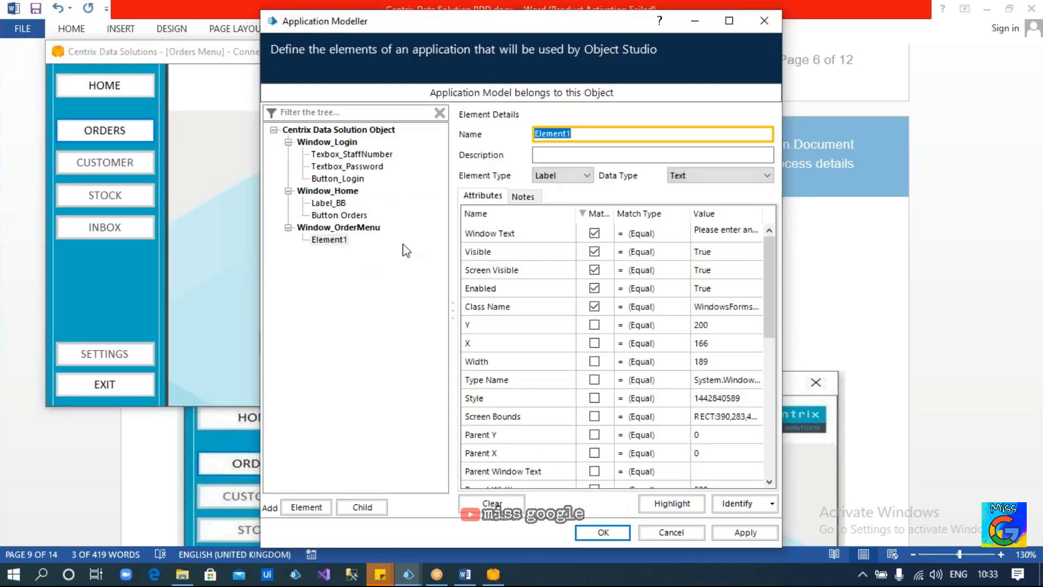
left_click(594, 252)
left_click(595, 270)
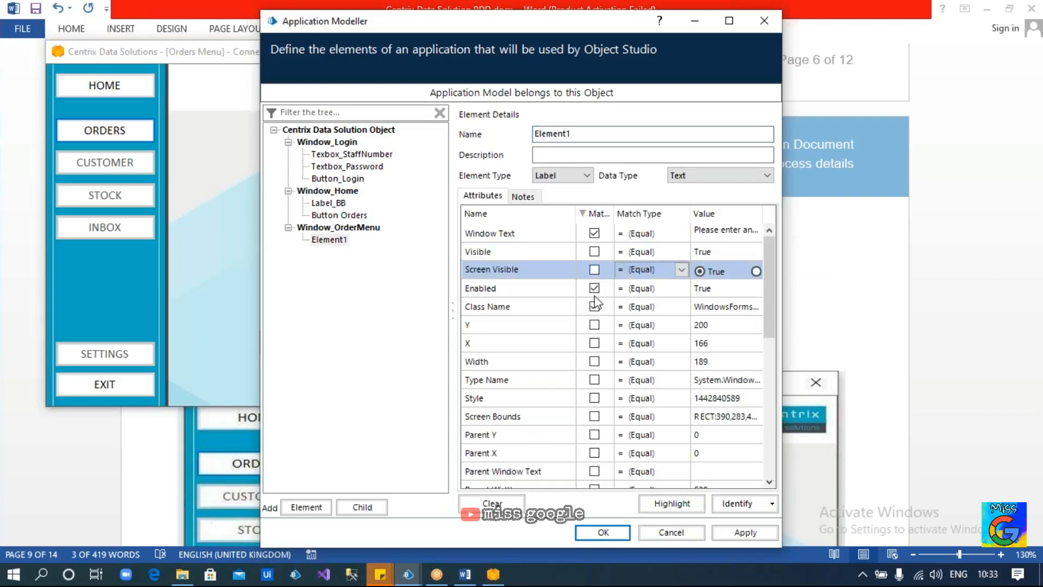
left_click(595, 289)
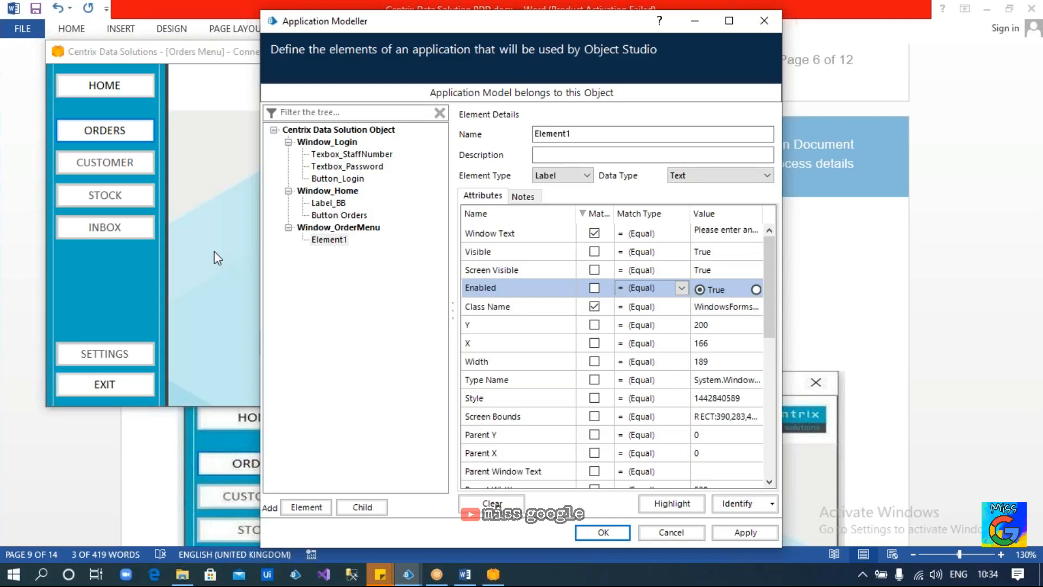
left_click(214, 251)
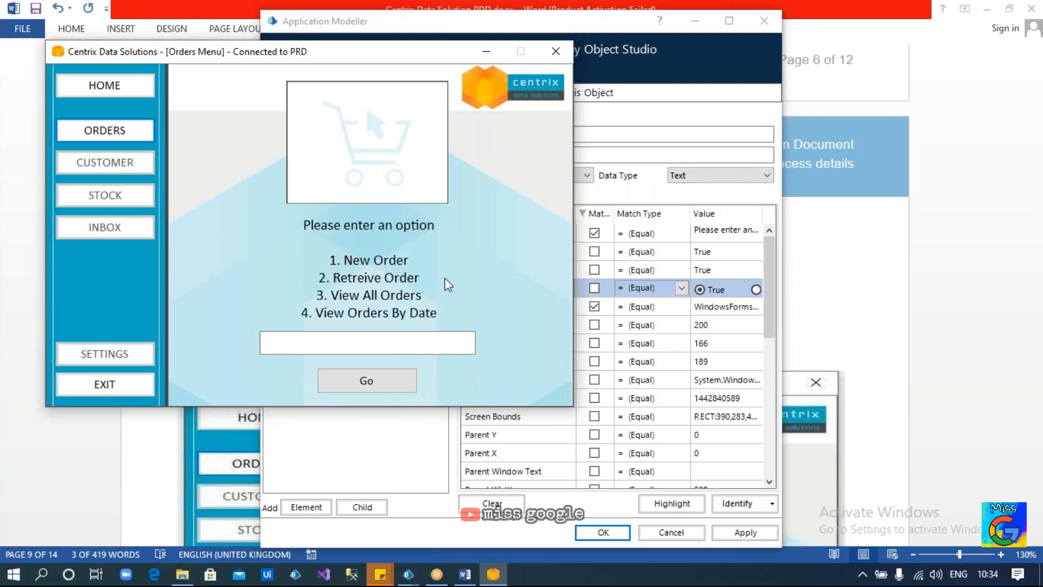
Replace the default name Element1 under Window_OrderMenu with Label_OptionValues
left_click(408, 453)
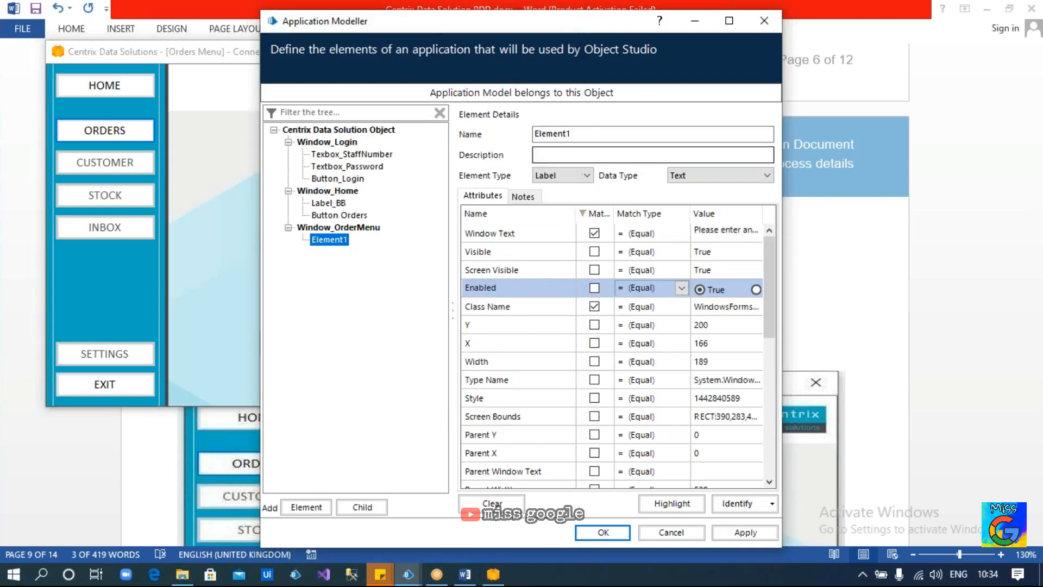
left_click(610, 136)
double_click(610, 135)
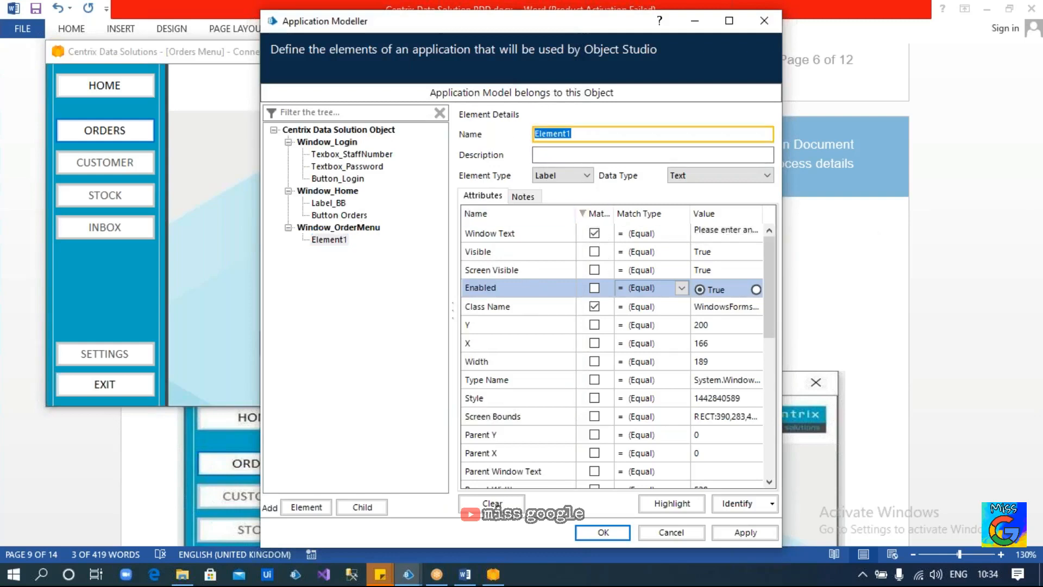
type("LAbel")
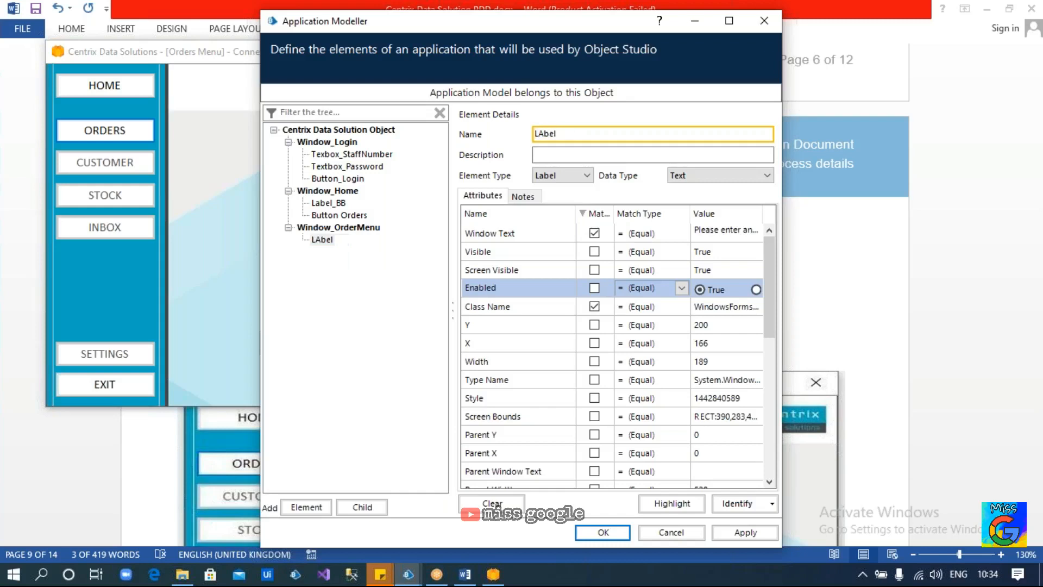
key("BackSpace")
key("BackSpace")
type("_OptionValues")
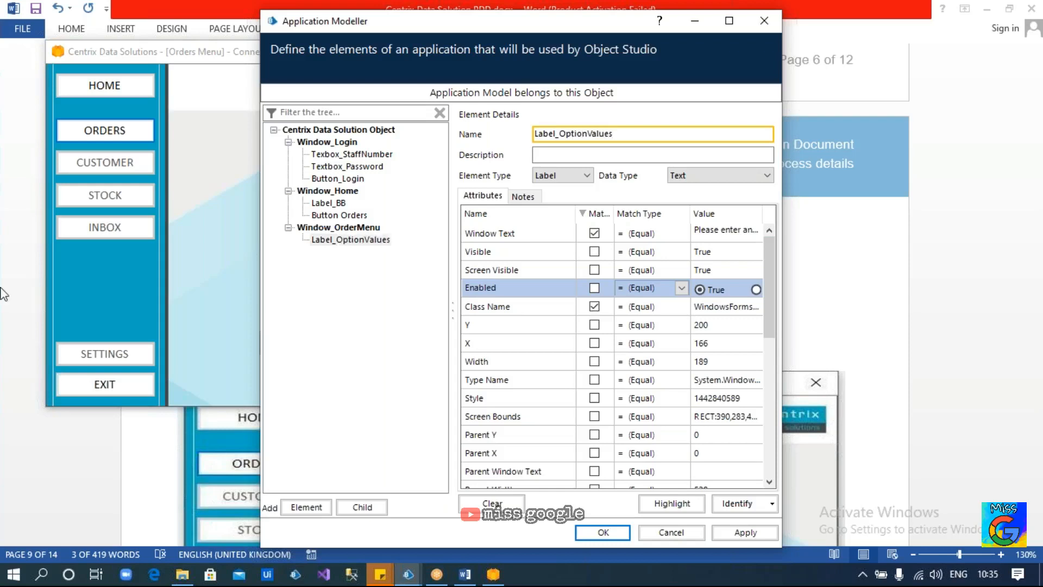
left_click(331, 239)
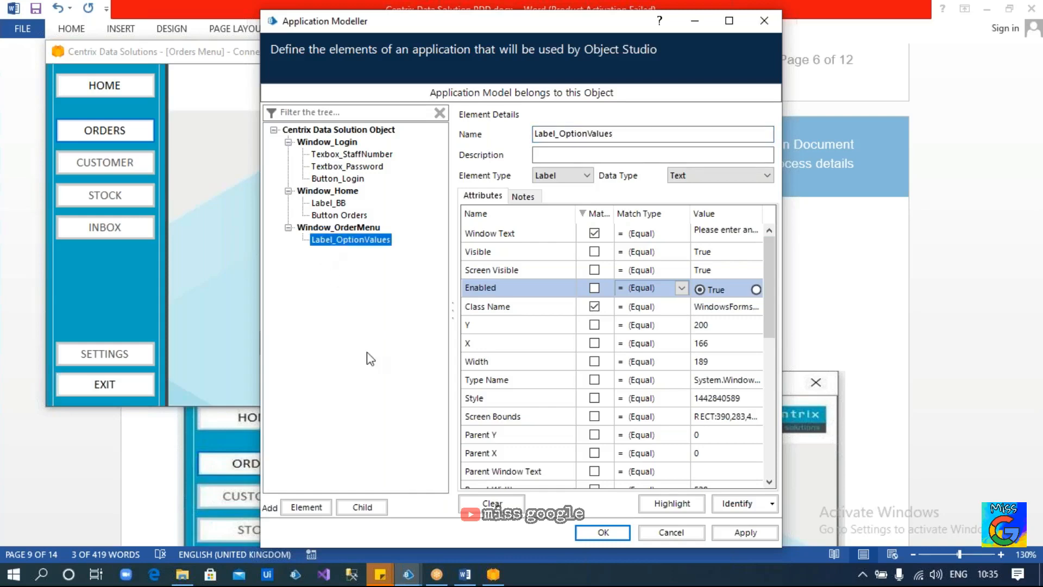
Add a new element capturing the Orders Menu option text box, named Textbox_Option
left_click(304, 508)
left_click(737, 502)
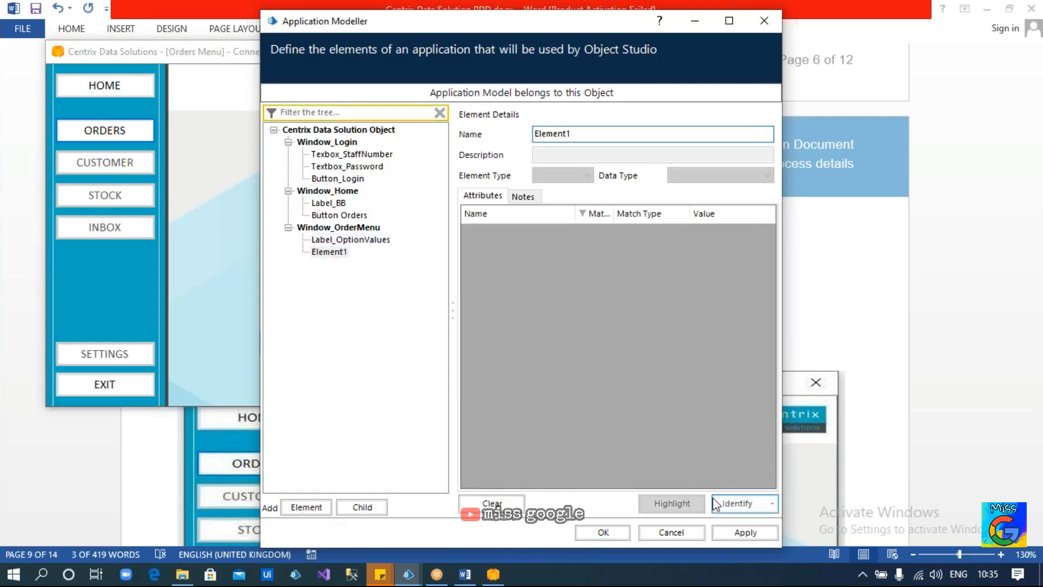
left_click(359, 336, "ctrl")
left_click(591, 135)
key("ctrl+a")
type("Textbox_")
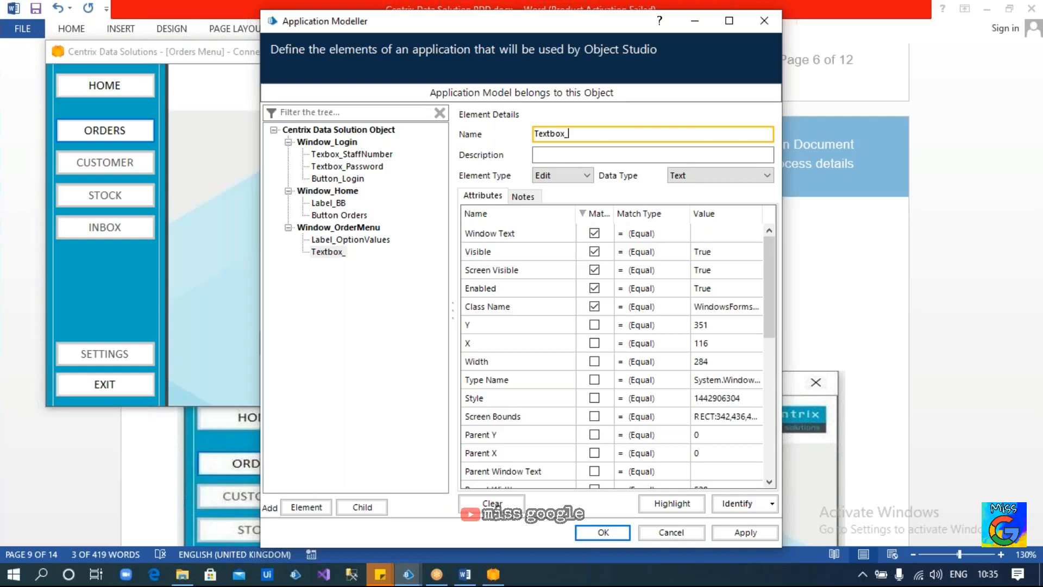
left_click(195, 253)
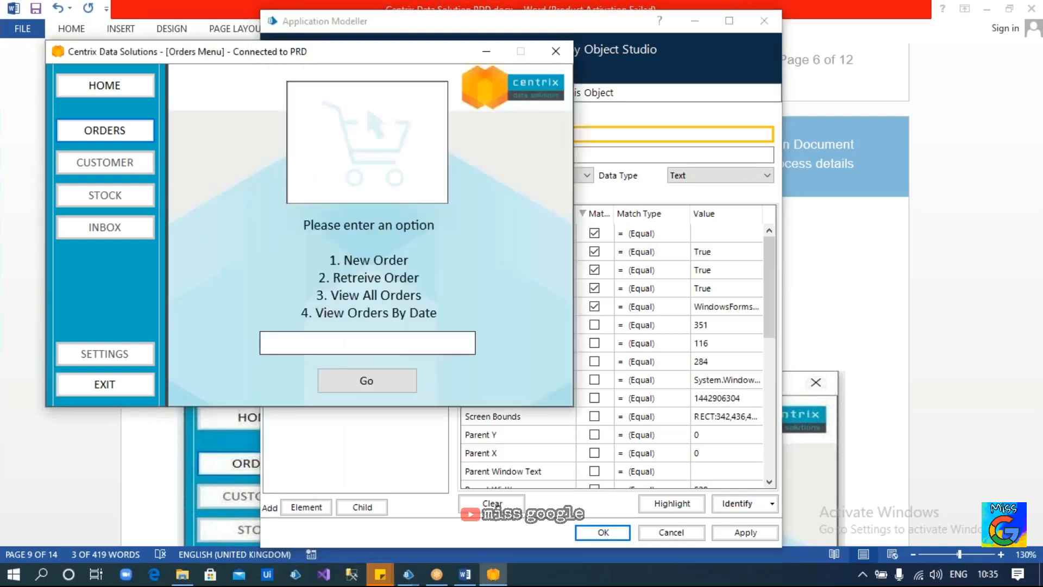
left_click(614, 135)
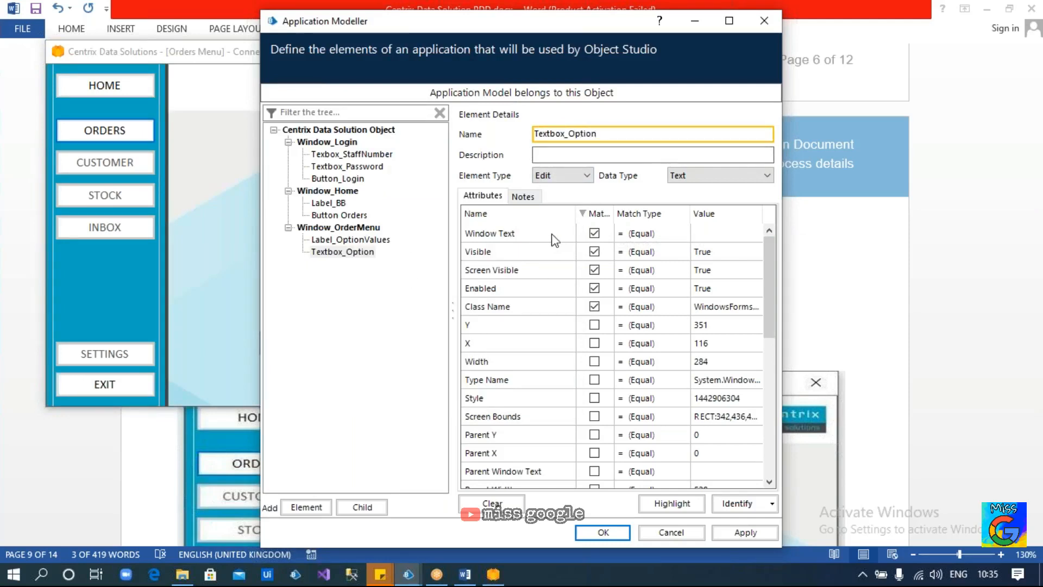
Untick Visible, Screen Visible and Enabled, tick Match Index, and highlight Textbox_Option to verify
left_click(594, 252)
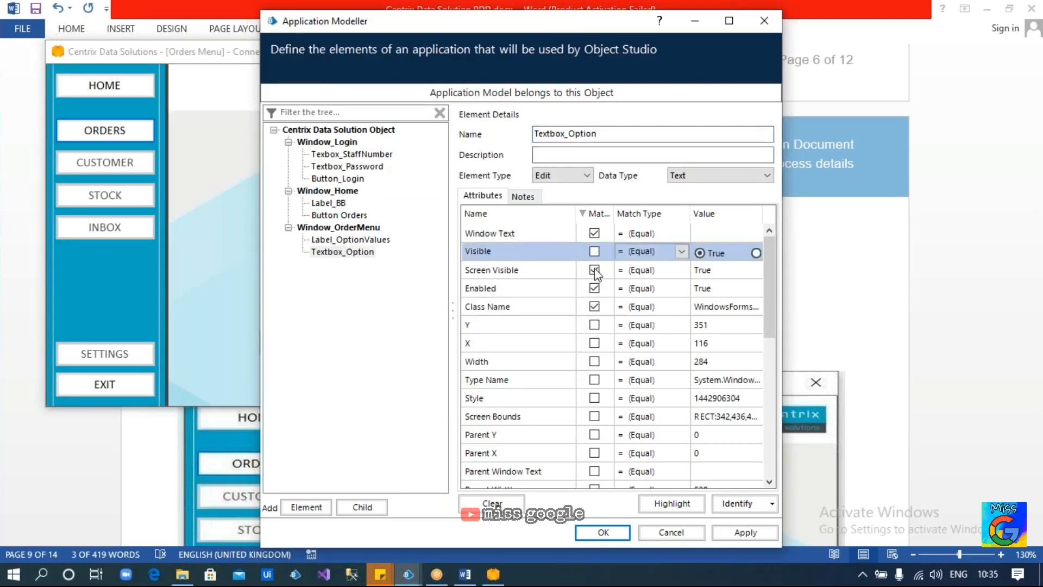
left_click(594, 270)
left_click(594, 288)
scroll(600, 348, "down", 7)
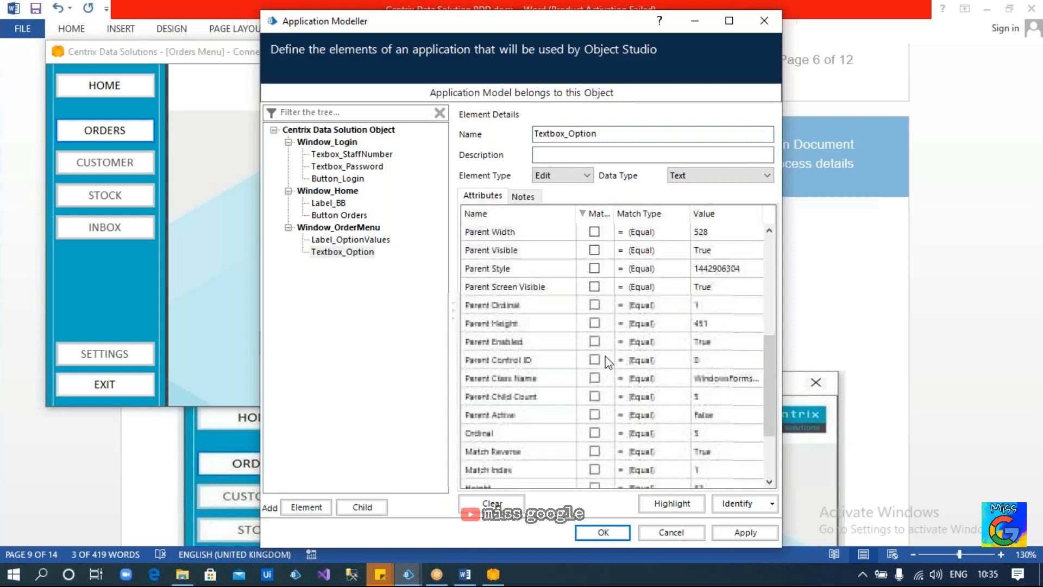
left_click(594, 370)
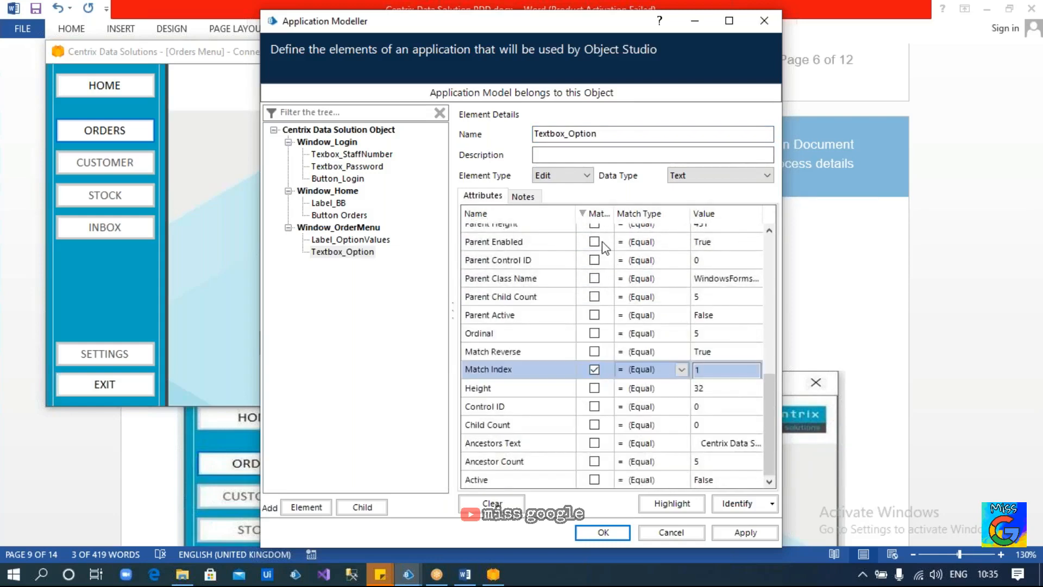
left_click(599, 215)
left_click(645, 505)
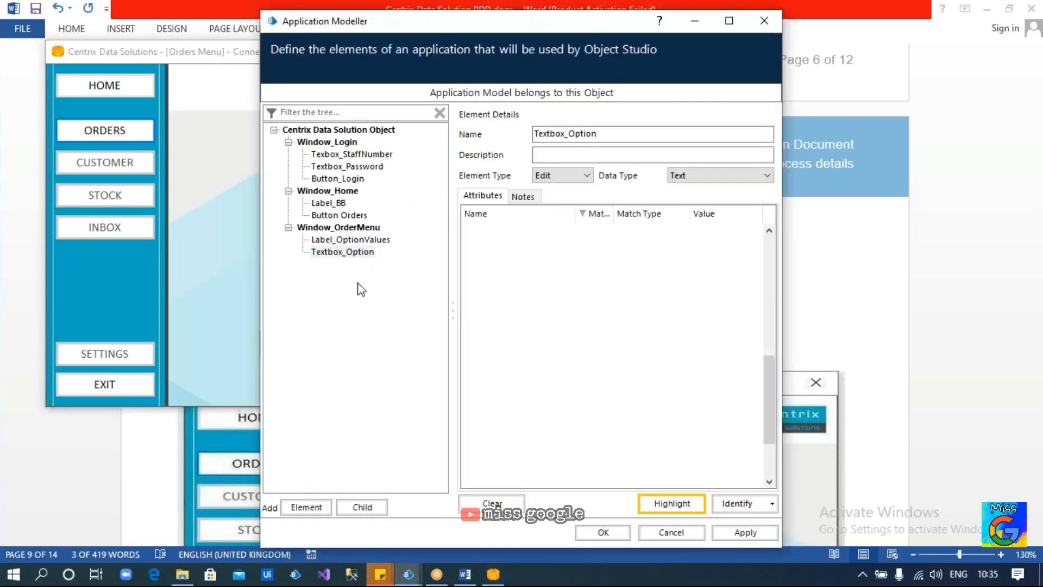
left_click(343, 251)
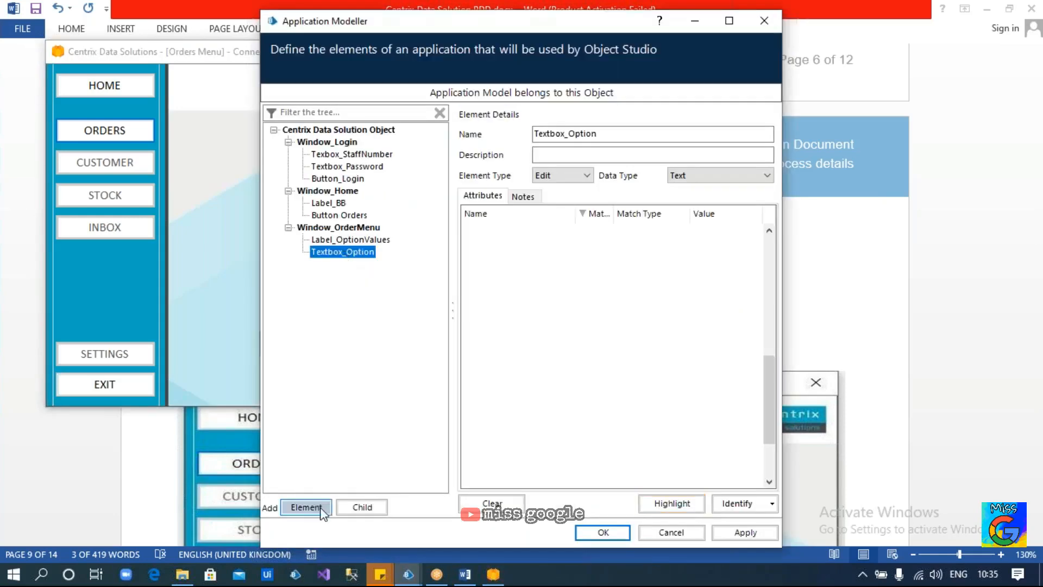
Capture the Orders Menu Go button as Button_Go without Visible, Screen Visible or Enabled, then highlight it
left_click(306, 507)
left_click(738, 503)
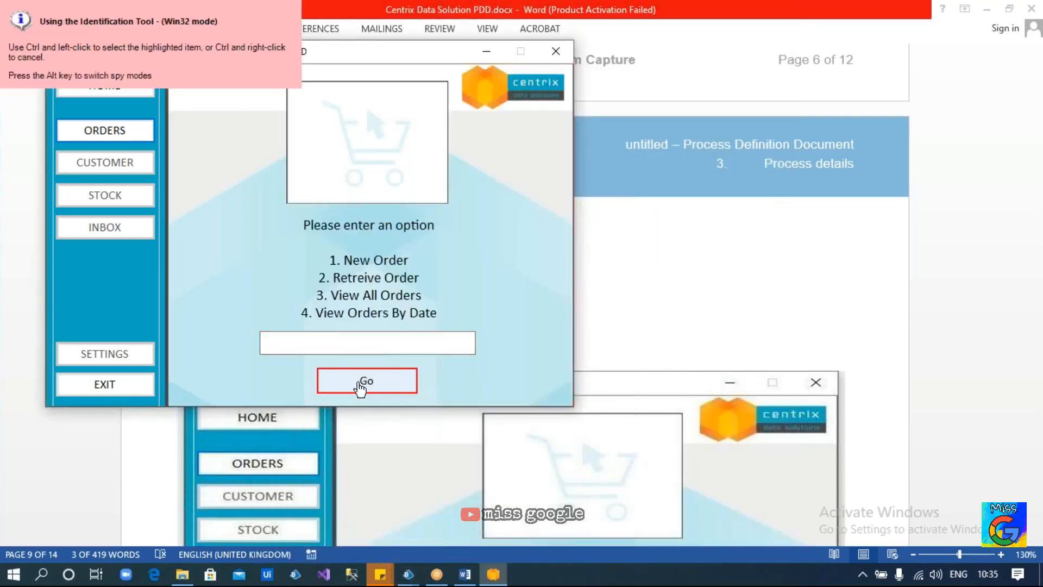
left_click(359, 386, "ctrl")
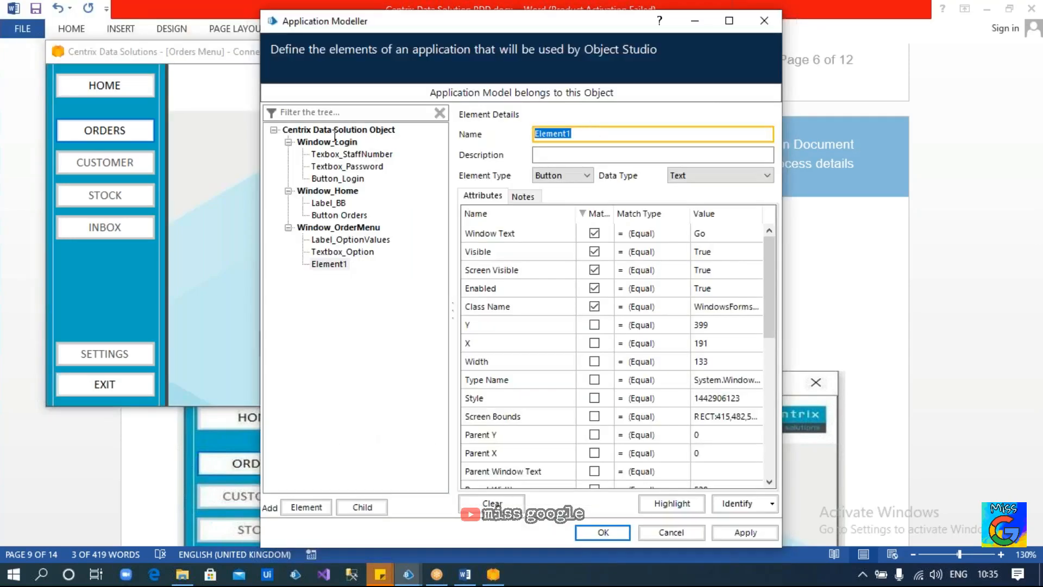
type("Button_Go")
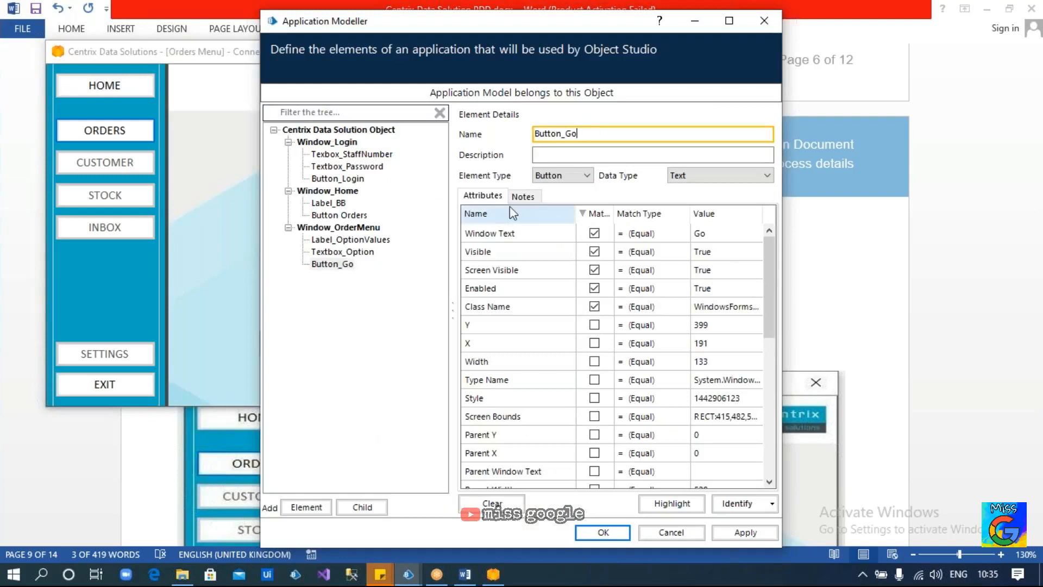
left_click(594, 251)
left_click(595, 269)
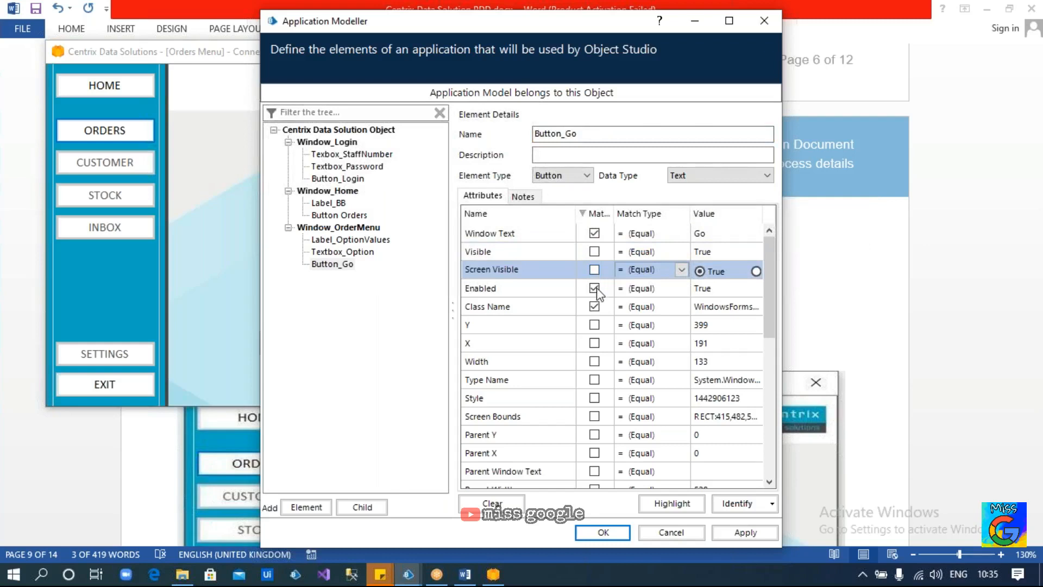
left_click(594, 288)
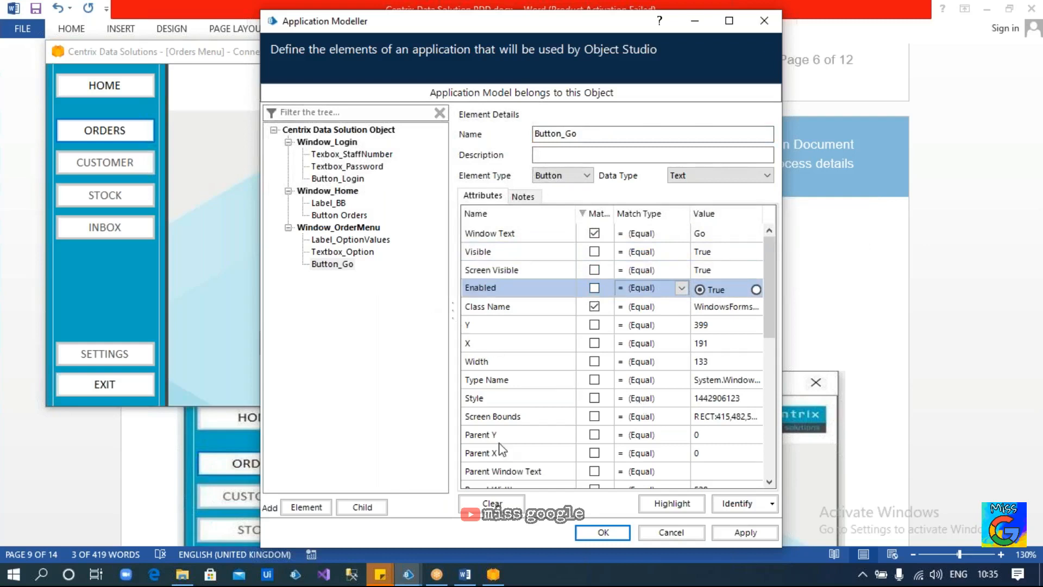
left_click(676, 502)
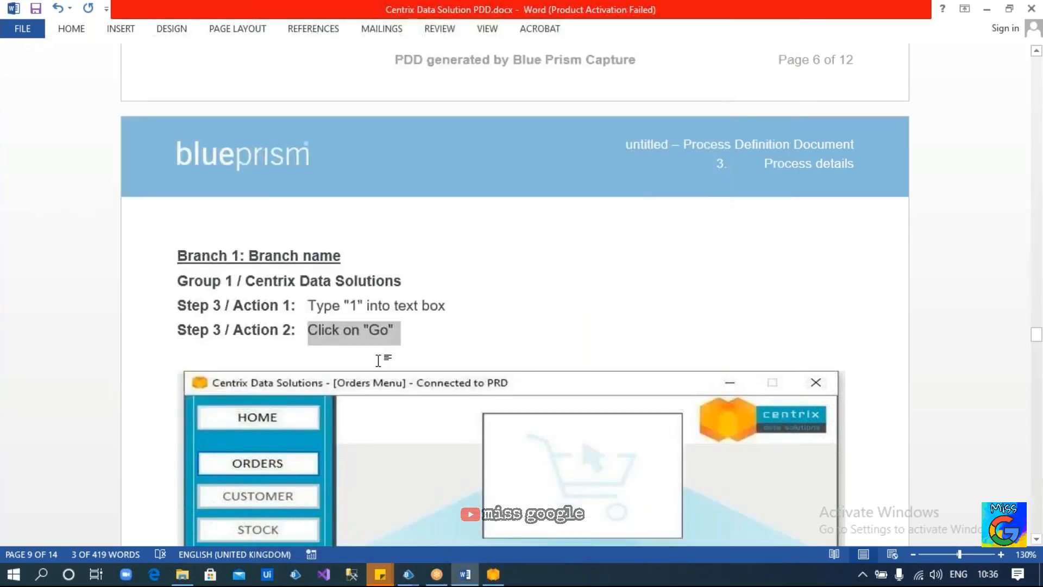
Read the PDD's Step 4 New Order screenshot with the Priority Order checkbox and Submit actions
scroll(604, 295, "down", 10)
scroll(589, 271, "down", 10)
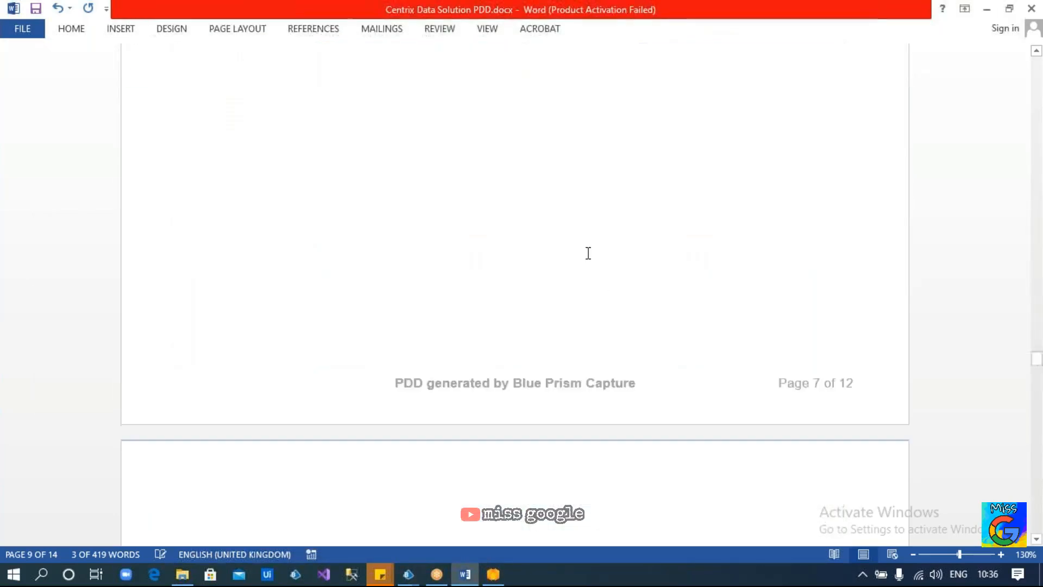
scroll(589, 269, "down", 8)
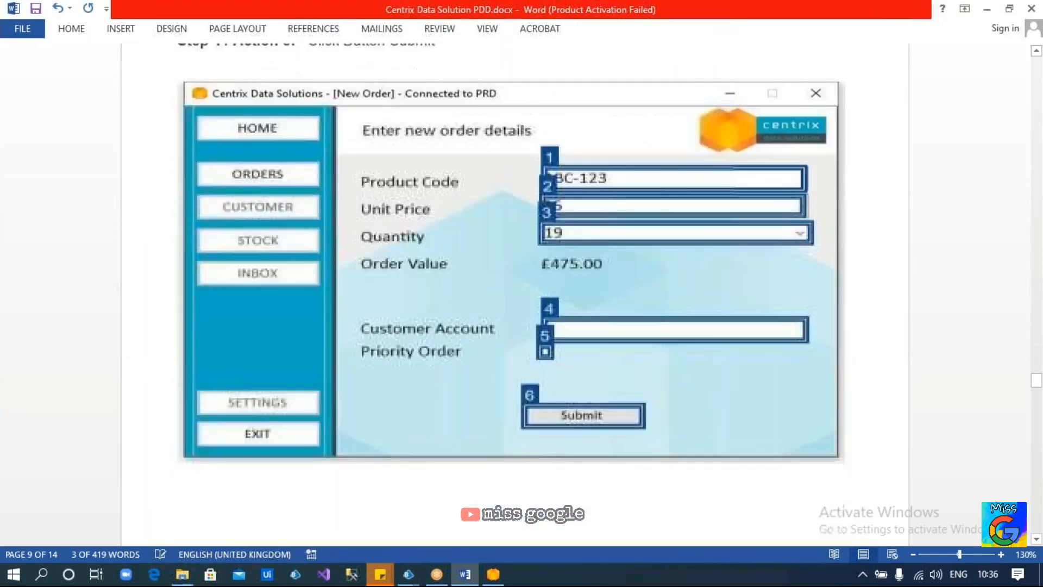
scroll(500, 249, "up", 1)
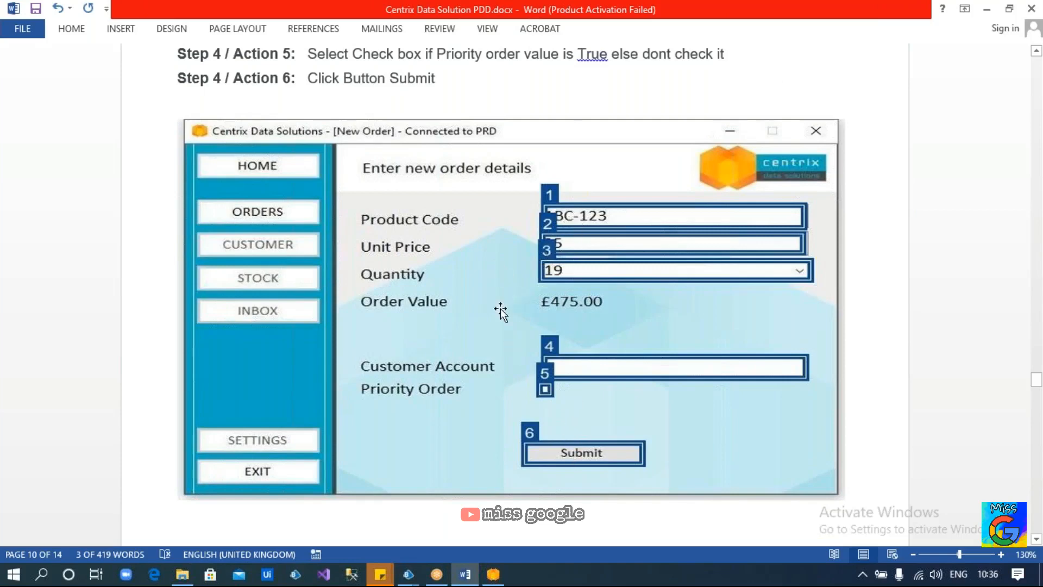
key("alt+Tab")
Add a new top-level element and capture a Centrix window into it
left_click(320, 228)
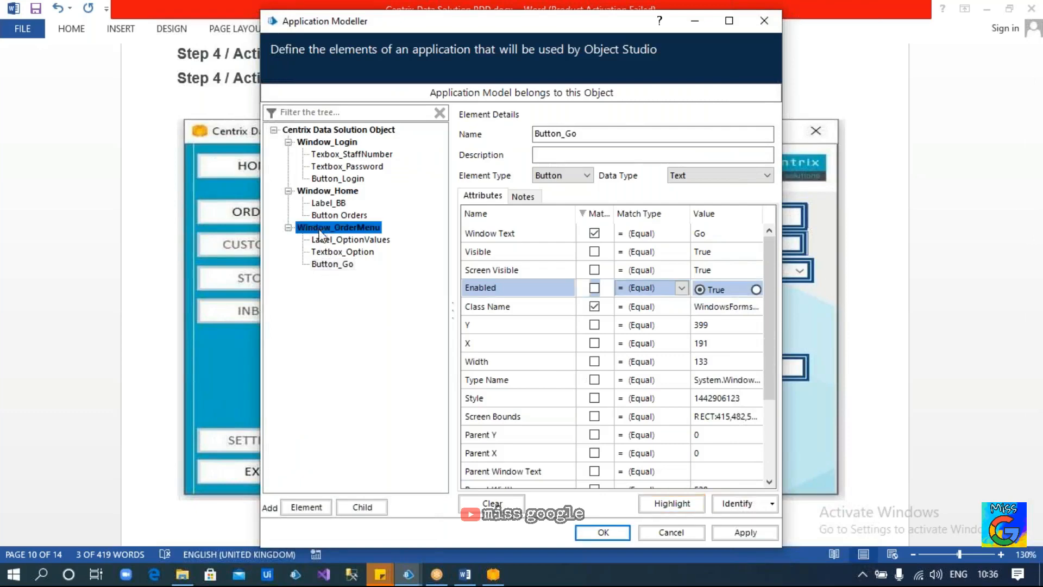
left_click(312, 507)
left_click(734, 504)
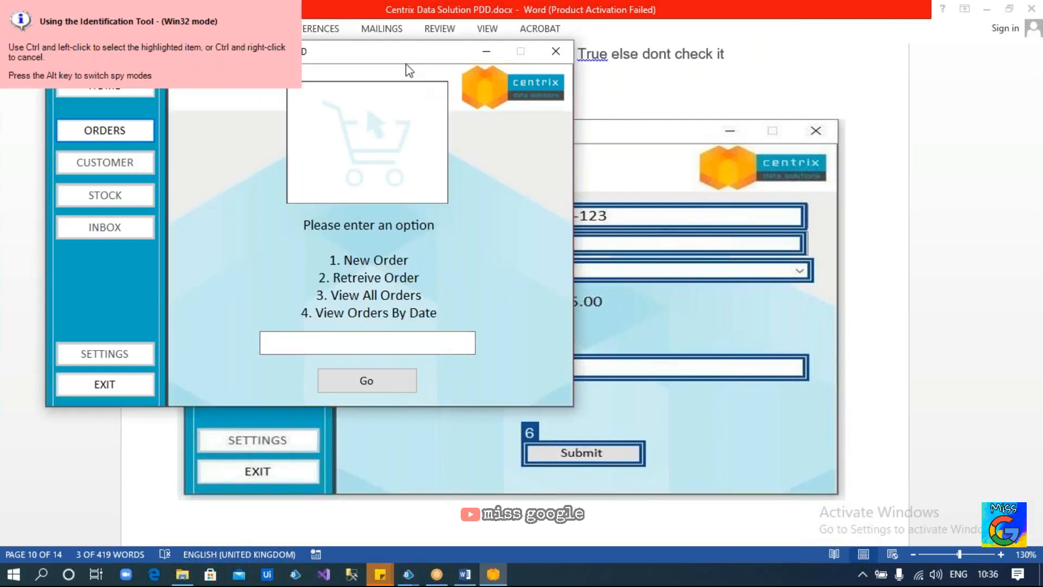
left_click_drag(342, 52, 436, 142)
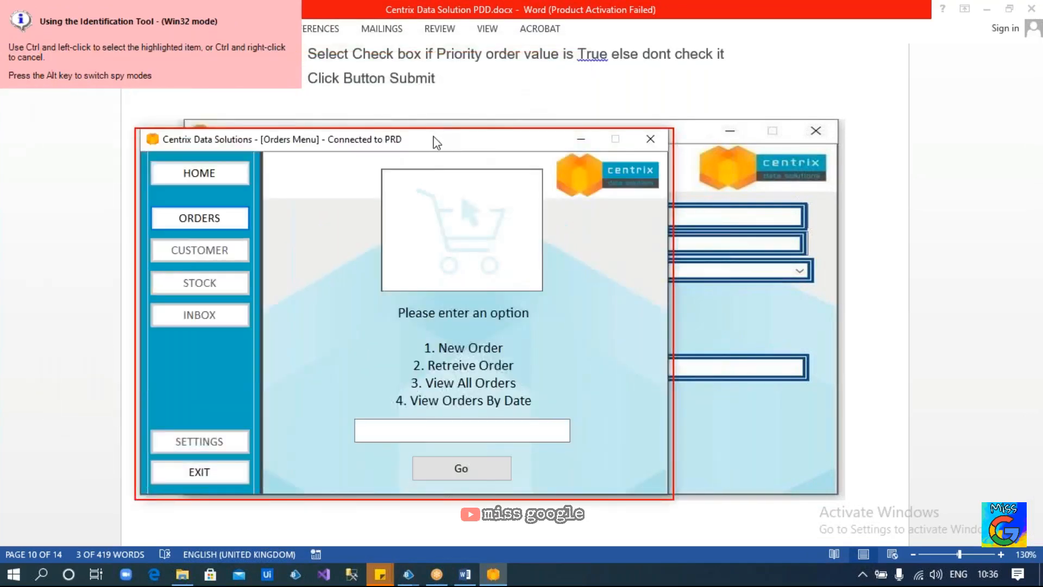
left_click(436, 142, "ctrl")
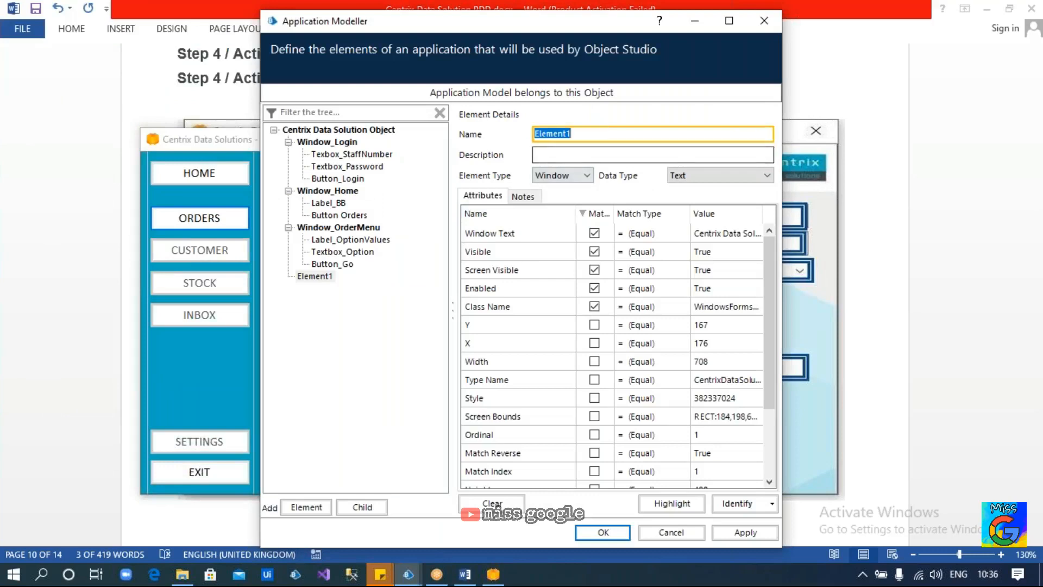
Open the Centrix New Order screen by entering option 1 in the Orders Menu
left_click(220, 150)
left_click(376, 429)
type("1")
left_click(457, 468)
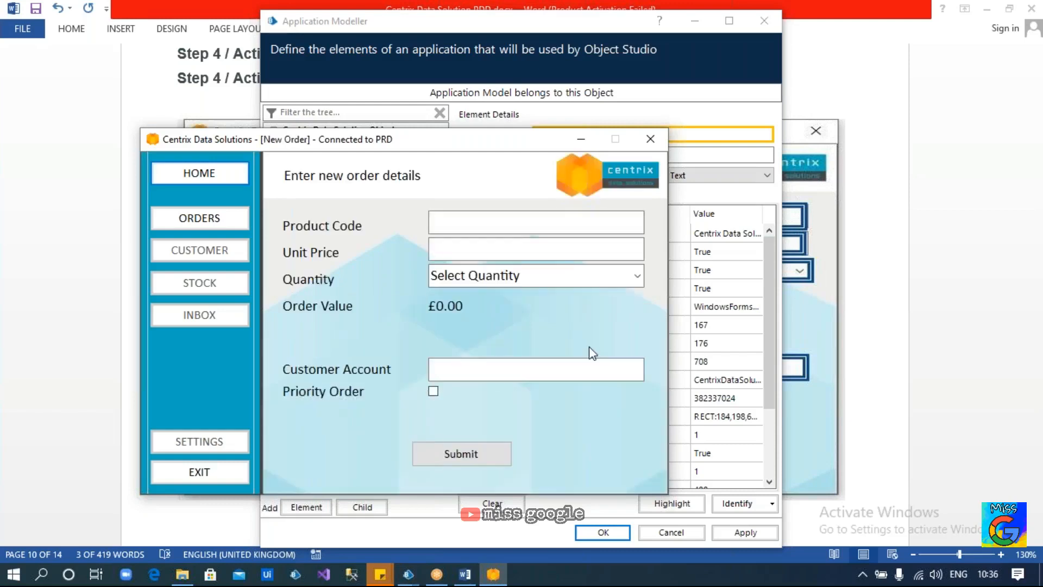
left_click(706, 196)
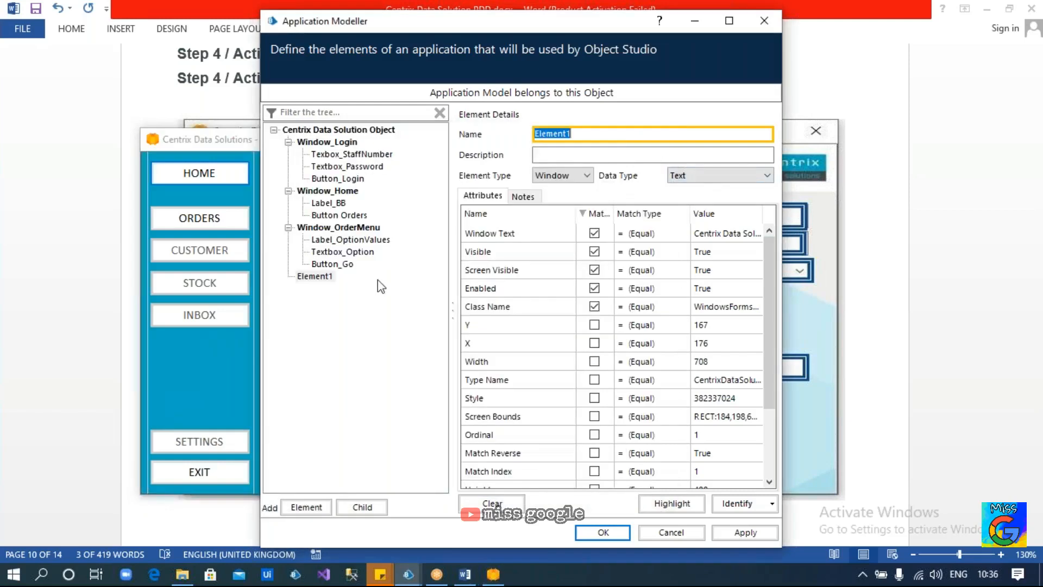
left_click(314, 277)
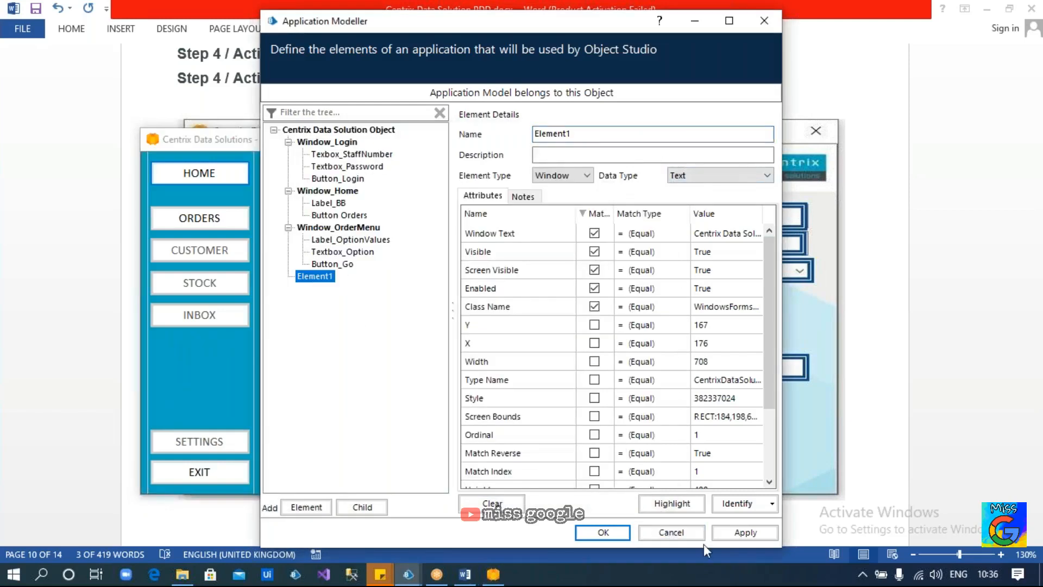
Re-capture Element1 as the New Order window, dropping Visible, Screen Visible and Enabled matching
left_click(734, 506)
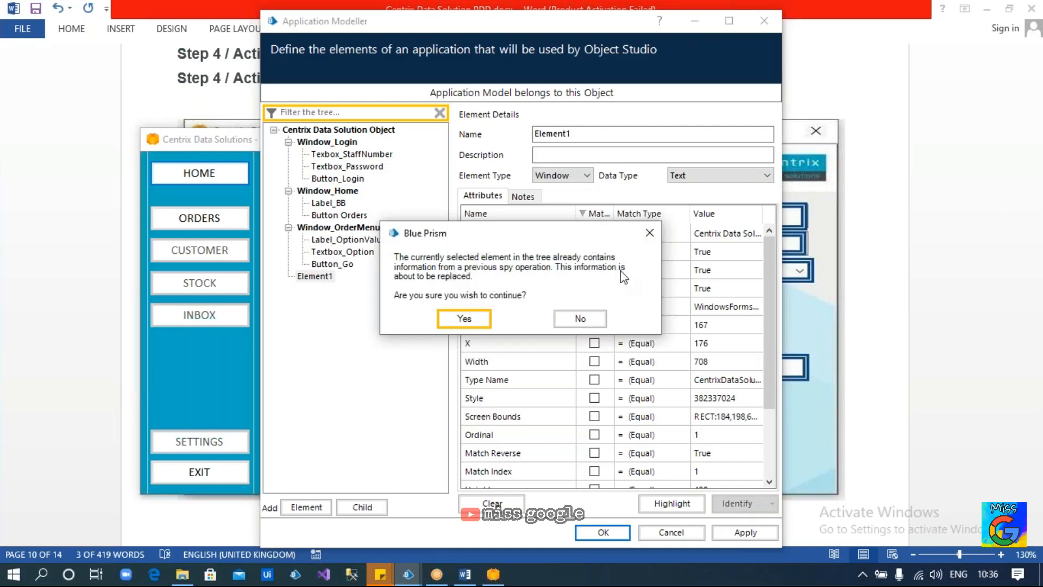
left_click(462, 319)
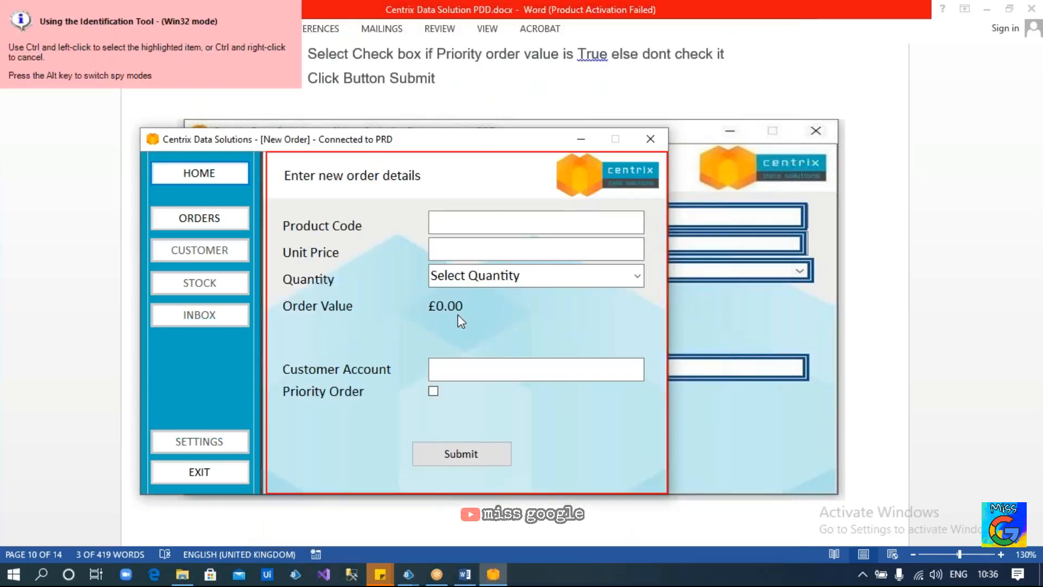
left_click(429, 142, "ctrl")
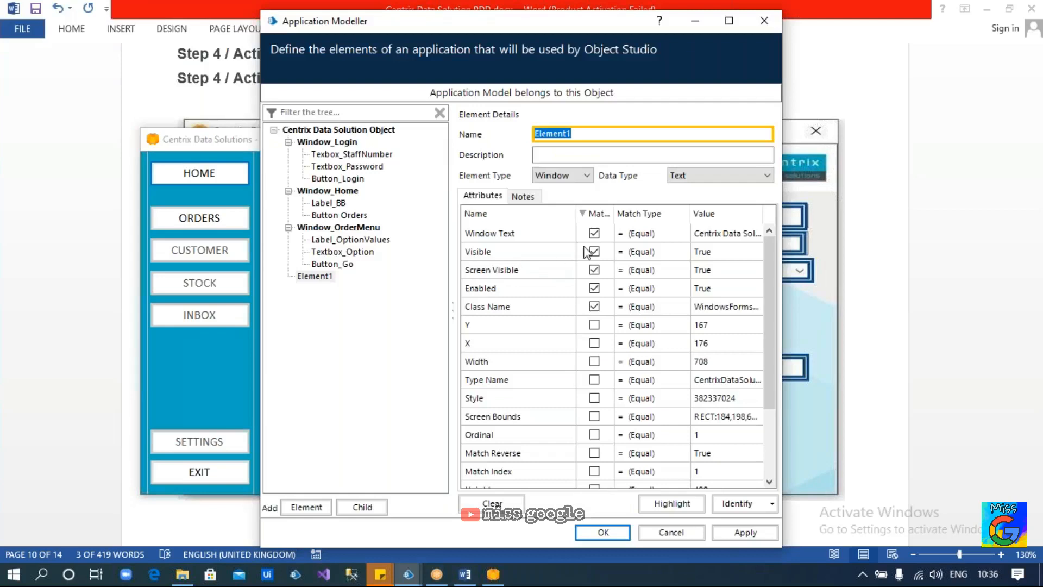
left_click(594, 251)
left_click(594, 270)
left_click(594, 287)
Rename the window element to Window_NewOrder
left_click_drag(577, 135, 403, 136)
type("Window")
key("Return")
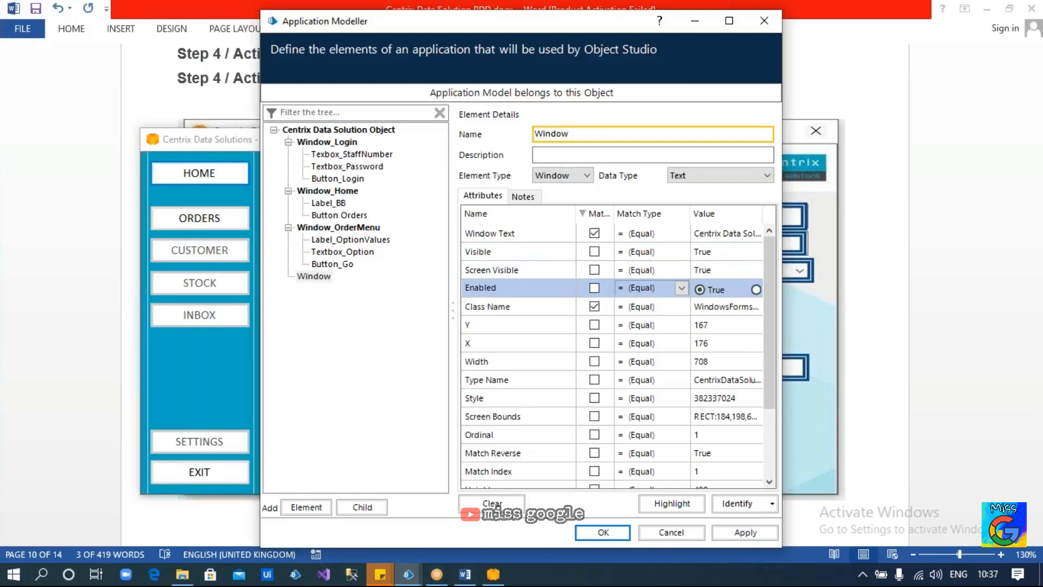
left_click(194, 197)
key("alt+Tab")
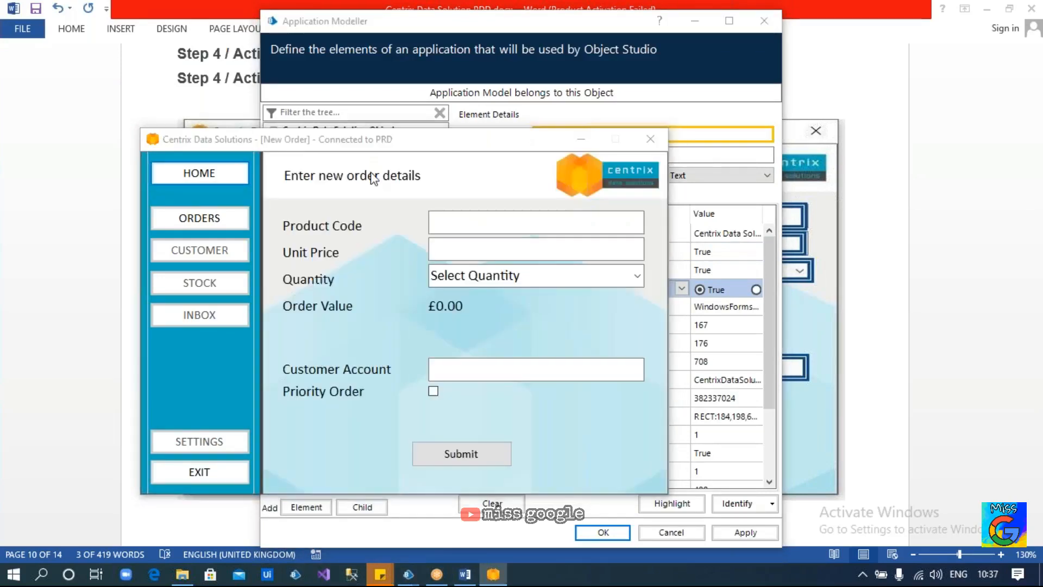
type("_NewOrder")
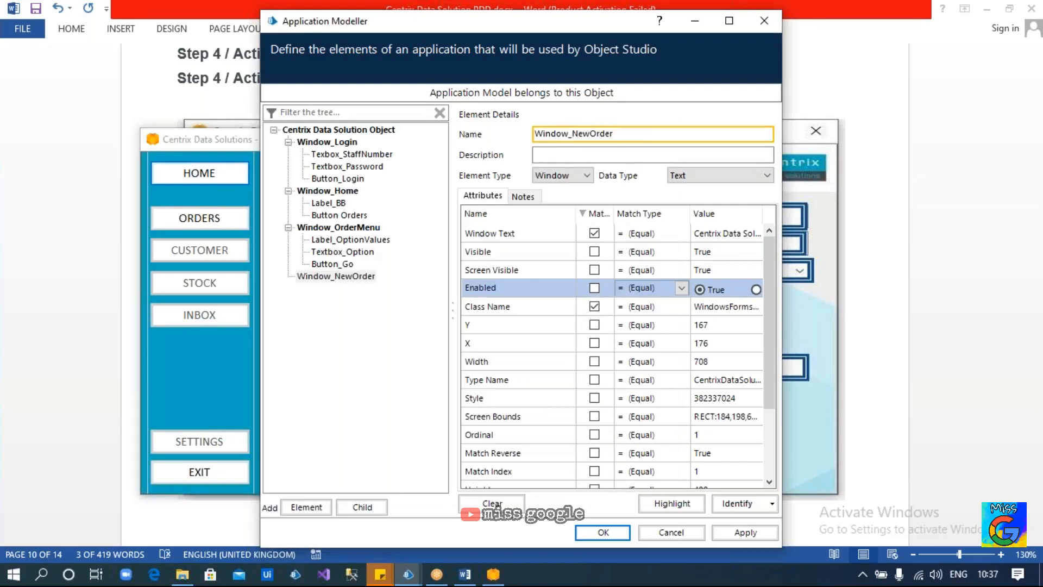
left_click(340, 277)
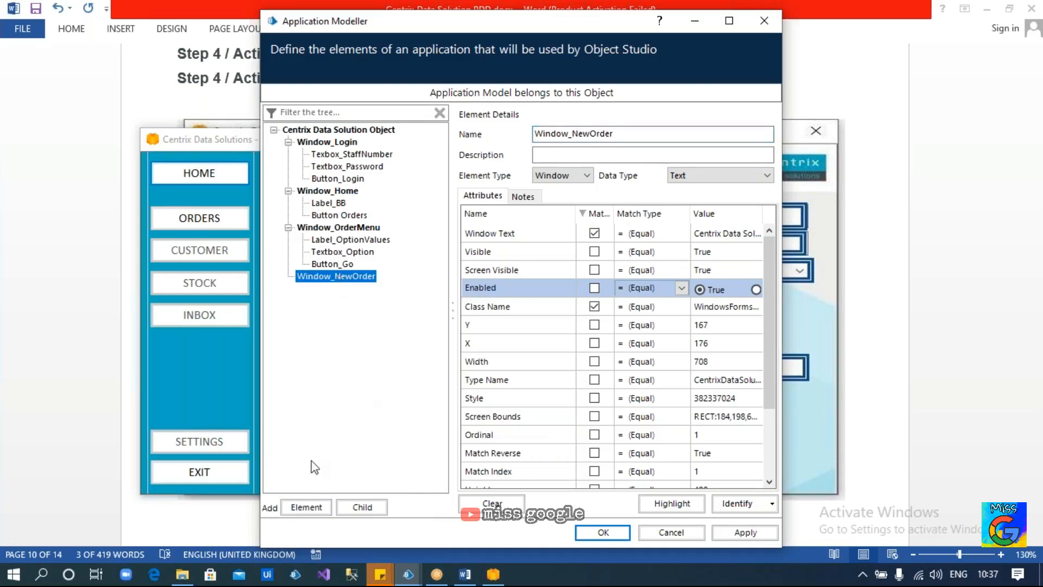
Add a child Element1 under Window_NewOrder
left_click(362, 507)
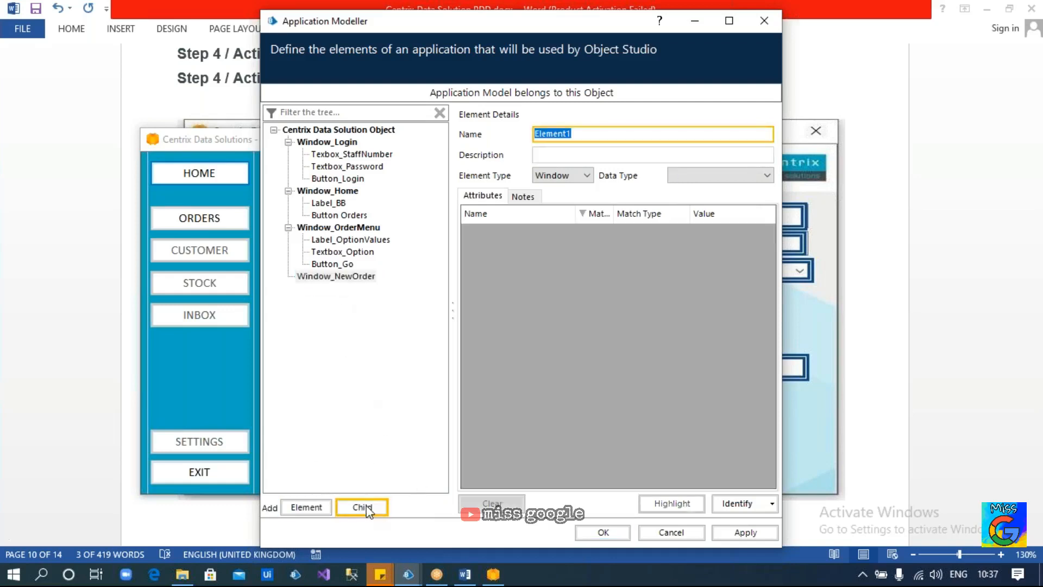
left_click(328, 289)
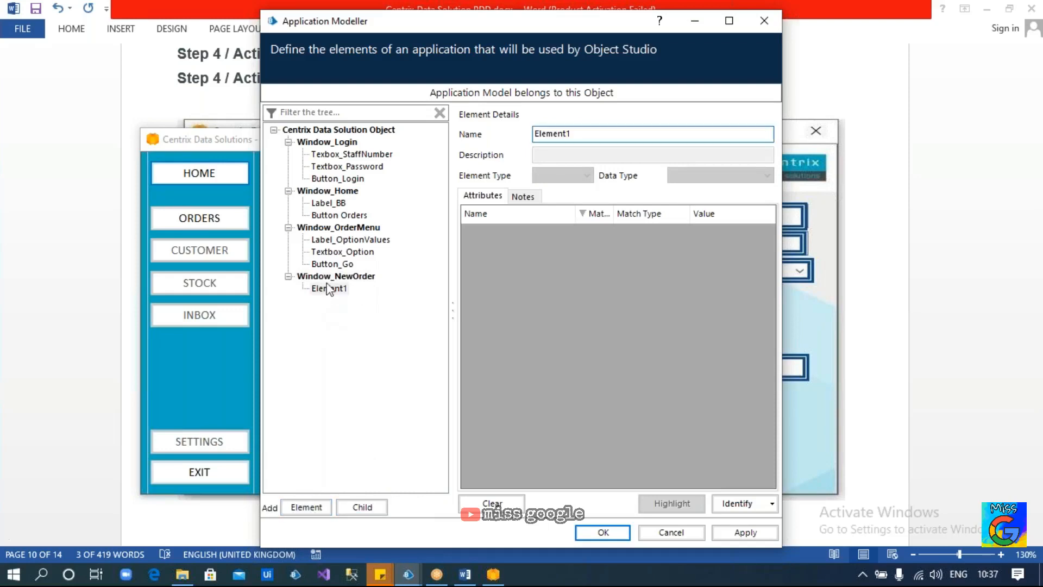
left_click(205, 356)
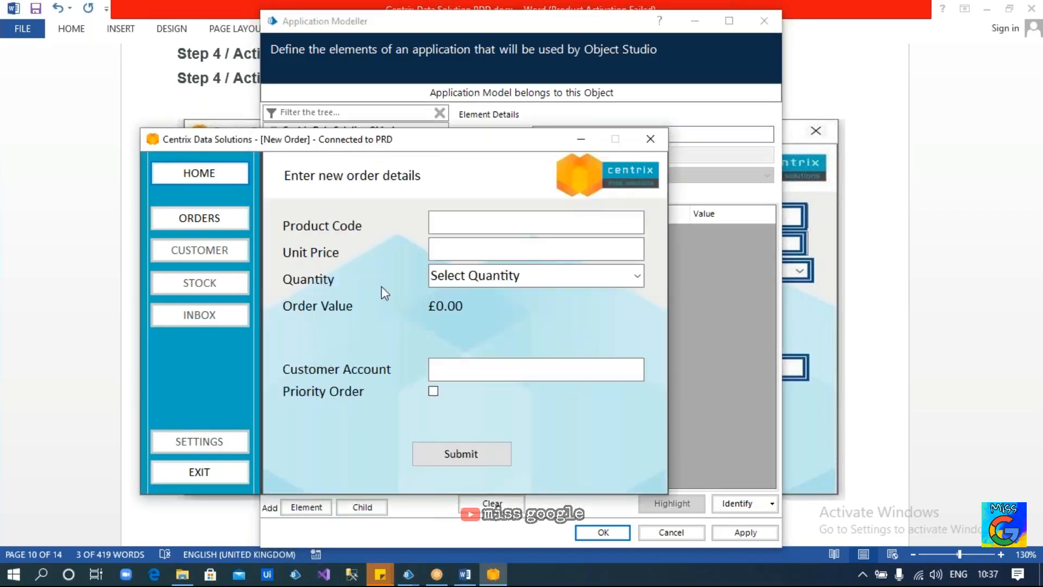
Review the New Order form's Unit Price, Quantity and Customer Account fields
left_click(457, 226)
left_click(449, 245)
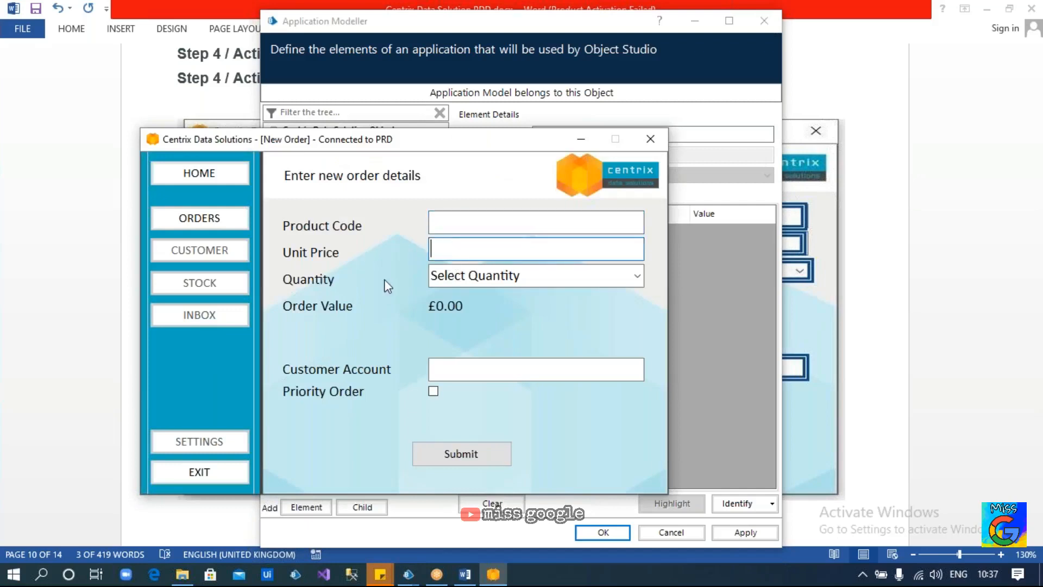
left_click(465, 276)
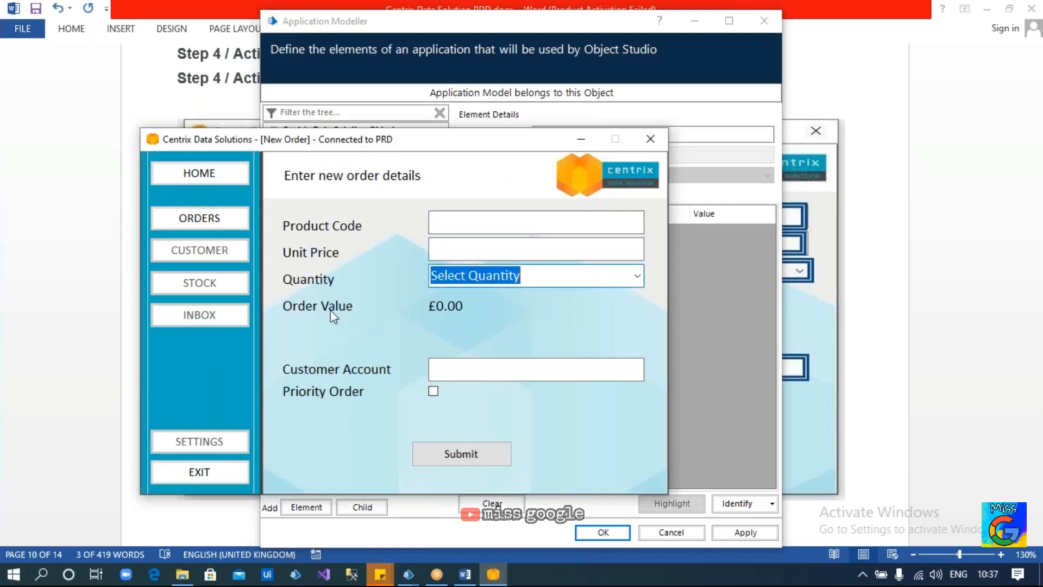
left_click(455, 369)
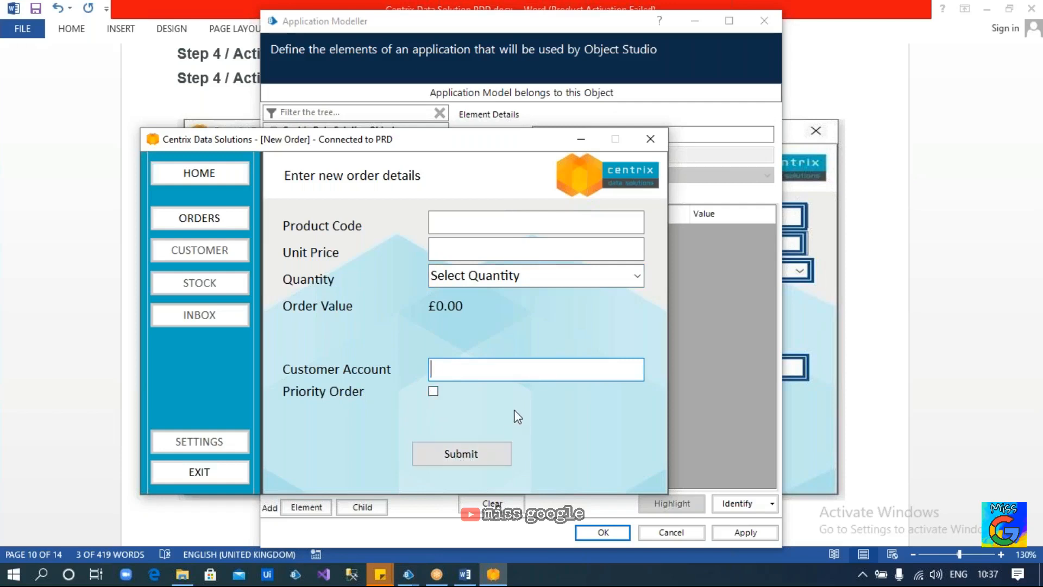
key("alt+Tab")
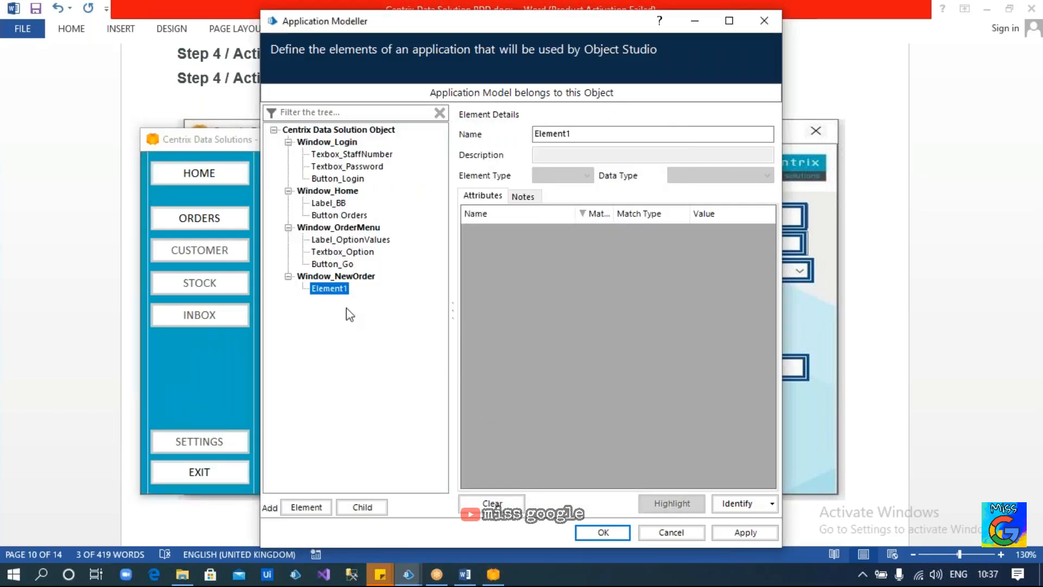
key("alt+Tab")
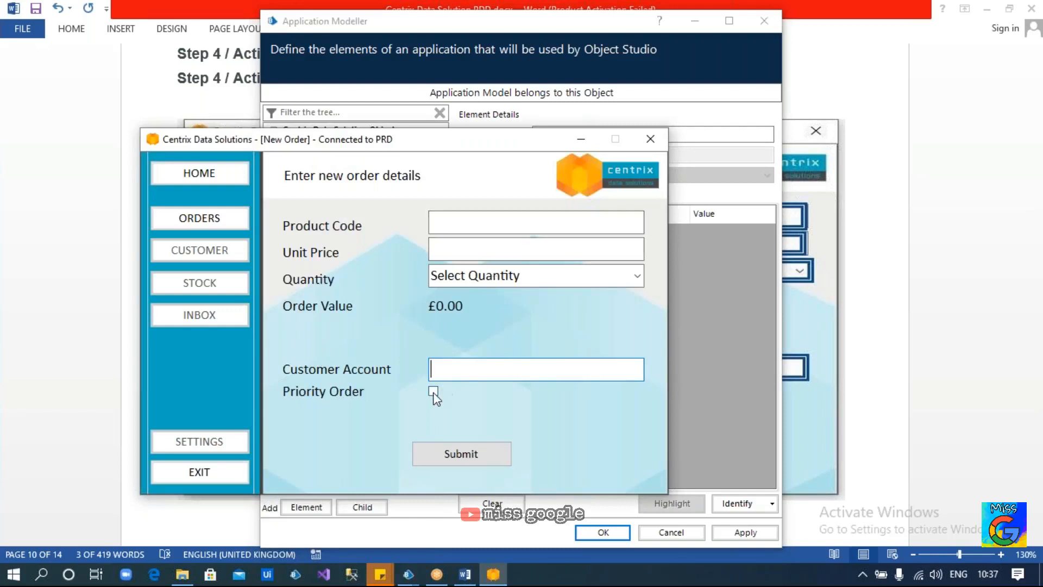
key("alt+Tab")
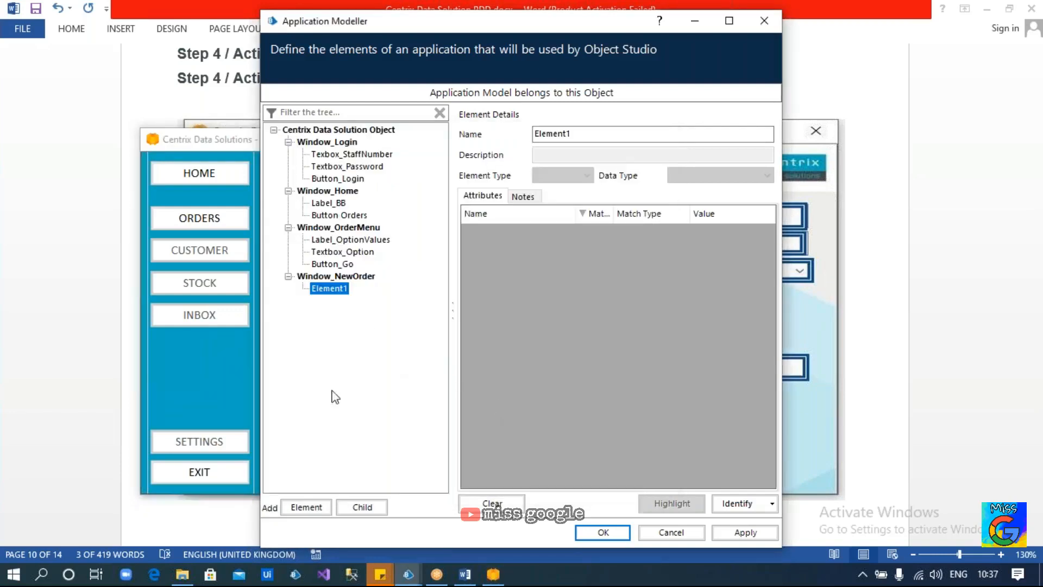
Add child elements Element2 through Element7 under Window_NewOrder
left_click(319, 508)
double_click(319, 507)
left_click(319, 506)
left_click(318, 504)
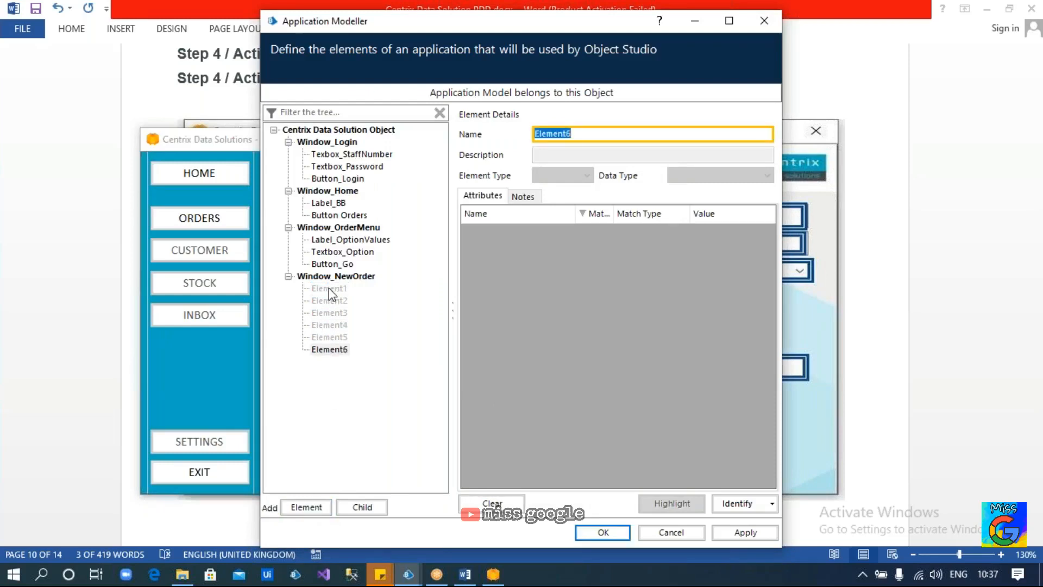
left_click(304, 506)
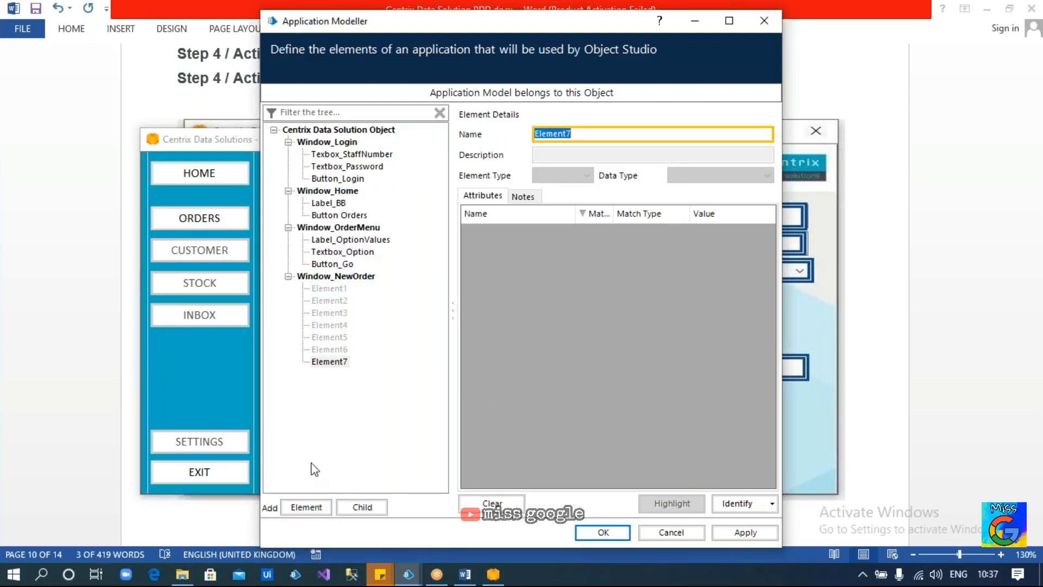
key("alt+Tab")
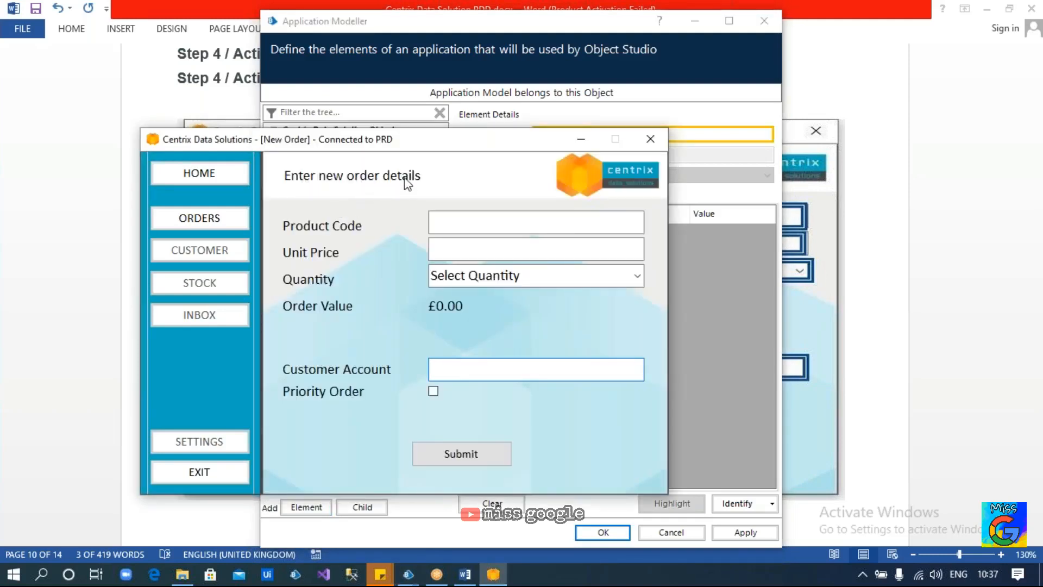
key("alt+Tab")
Capture the 'Enter new order details' heading as Label_EnterData without Visible, Screen Visible, Enabled
left_click(329, 288)
left_click(579, 132)
type("La")
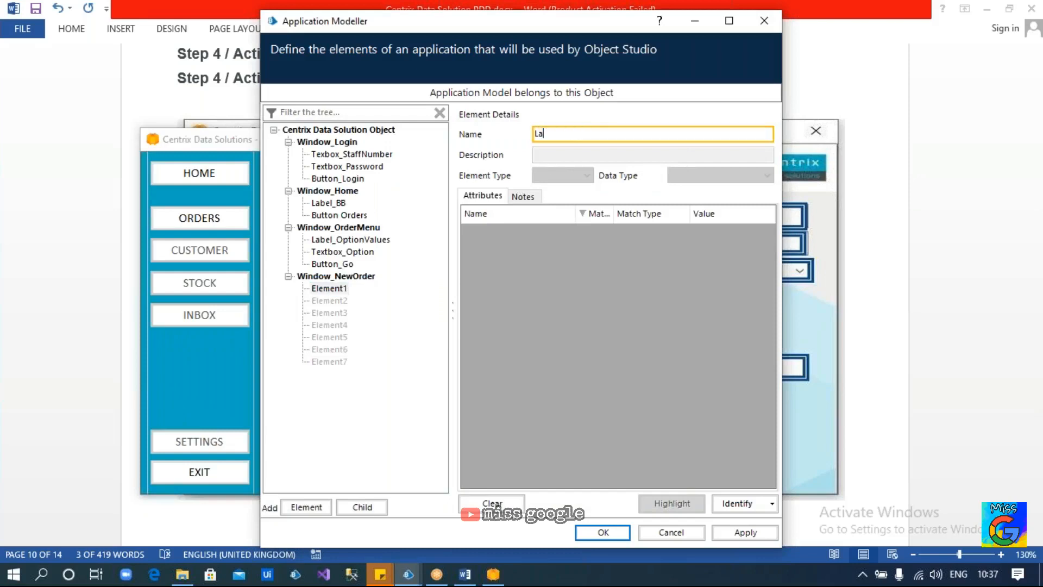
type("bel_EnterData")
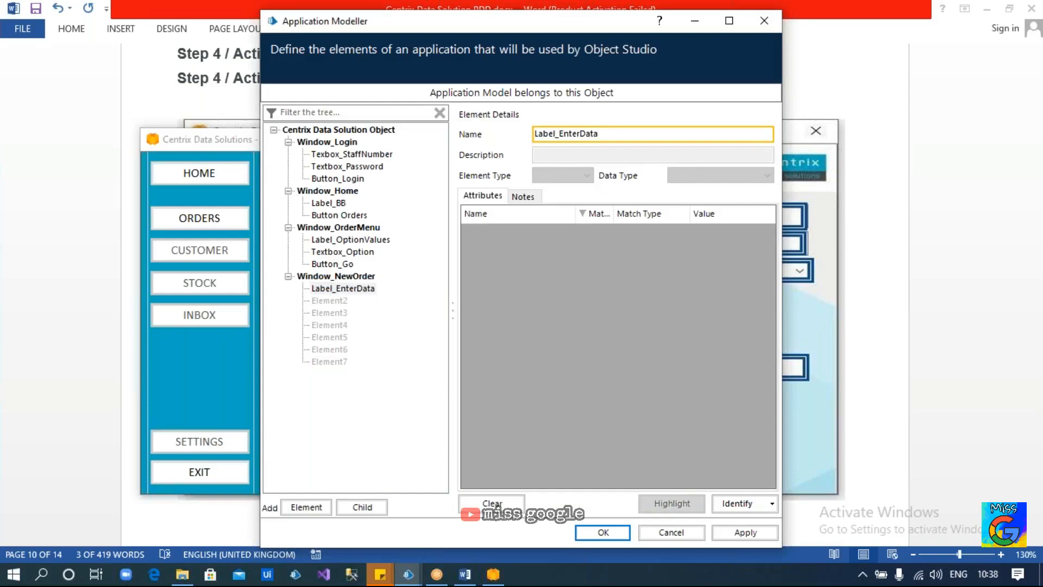
left_click(735, 504)
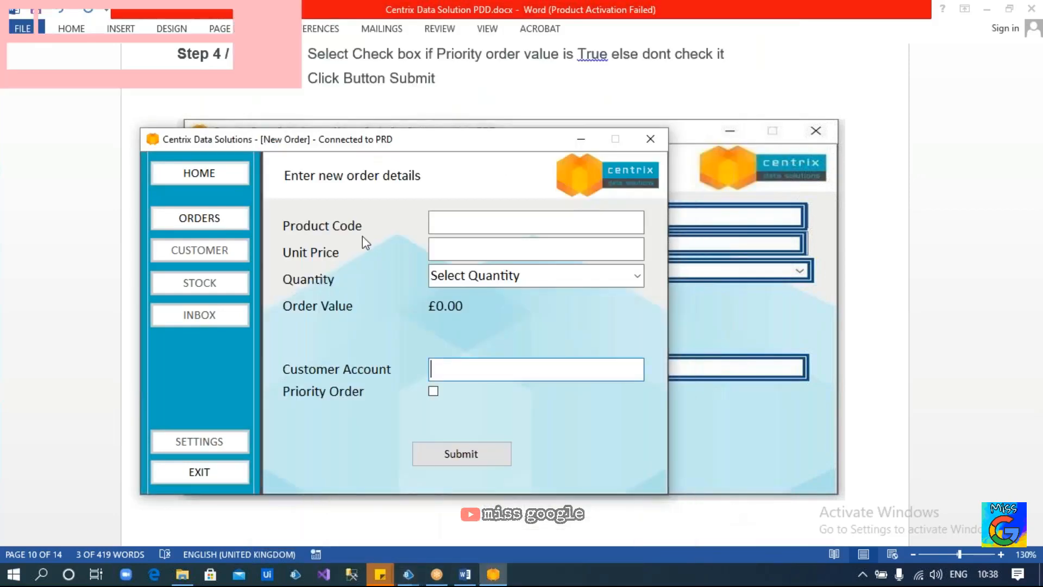
left_click(375, 185, "ctrl")
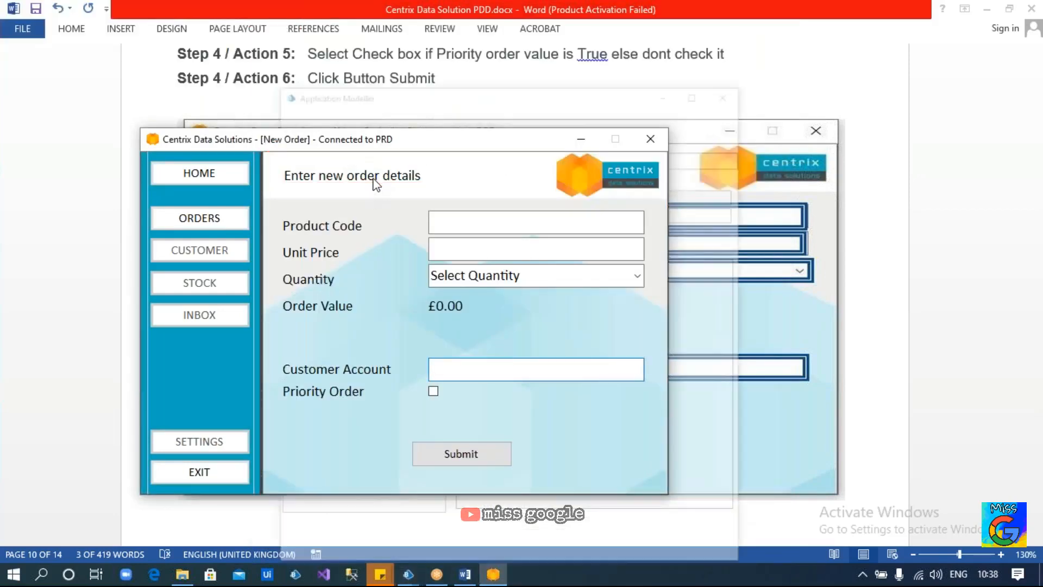
left_click(594, 252)
left_click(594, 269)
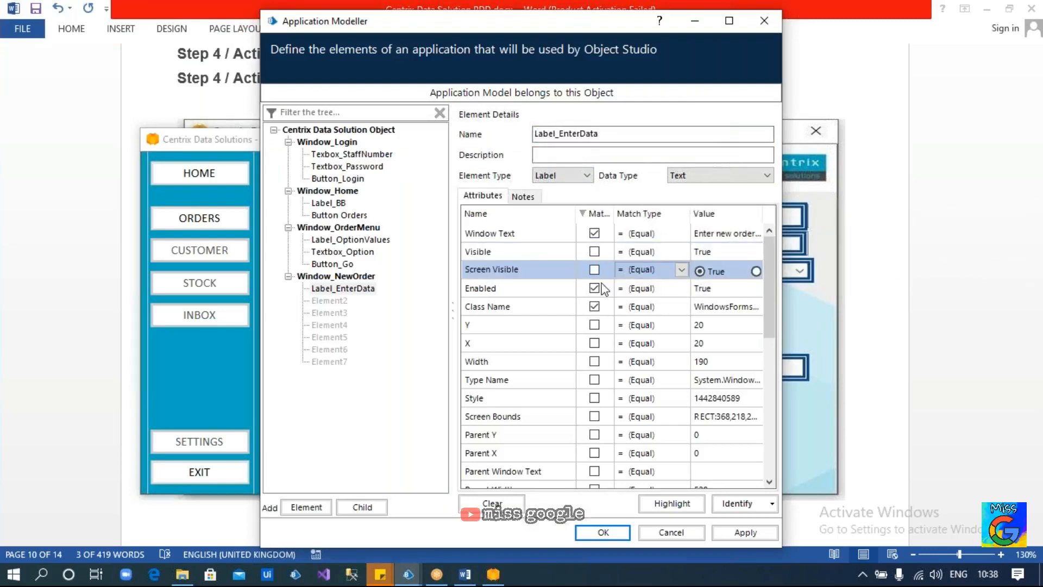
left_click(595, 288)
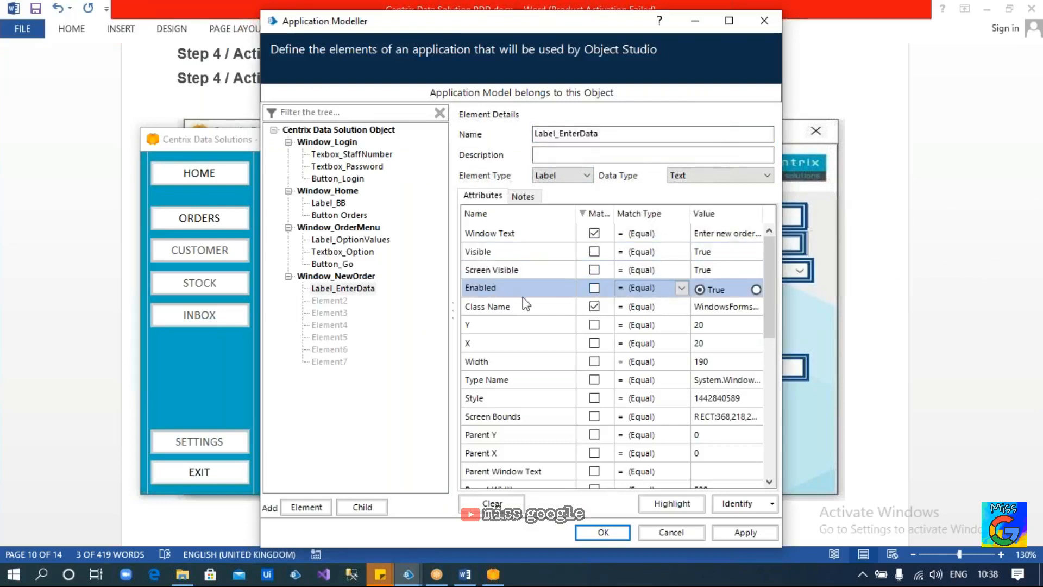
left_click(671, 512)
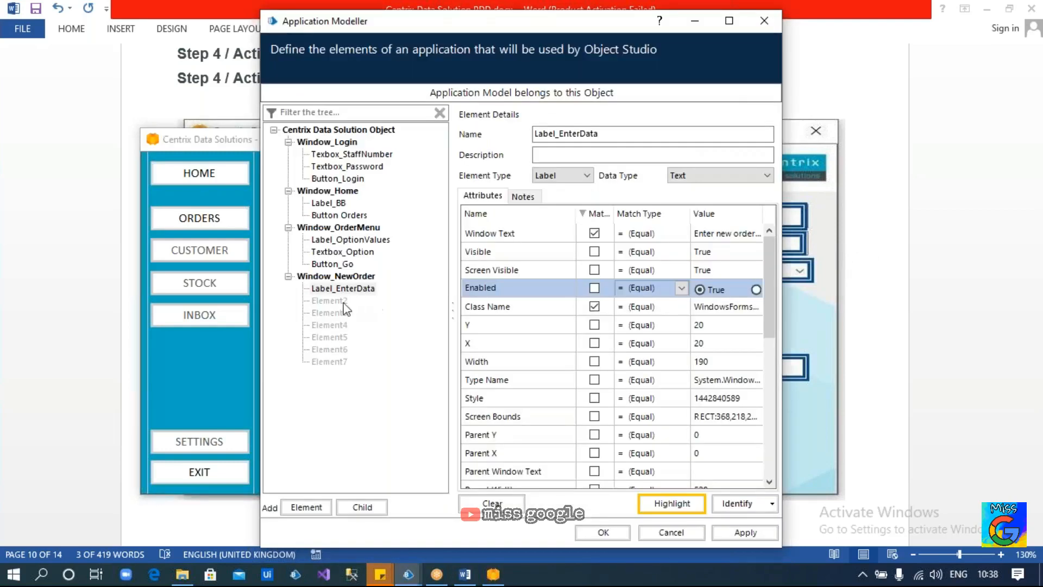
left_click(330, 300)
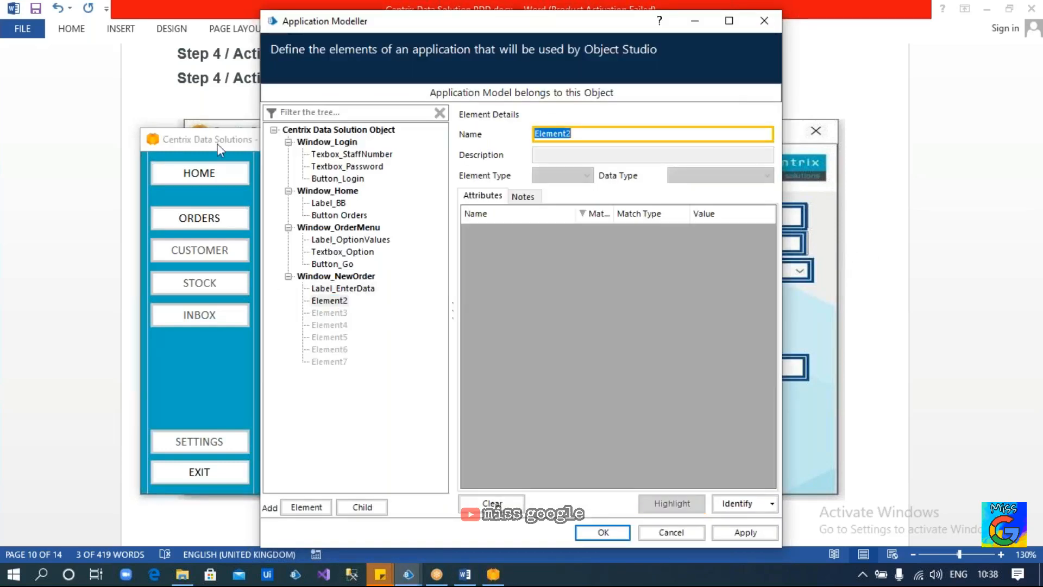
Arrange the New Order form and Application Modeller side by side
left_click(217, 143)
left_click_drag(413, 145, 308, 136)
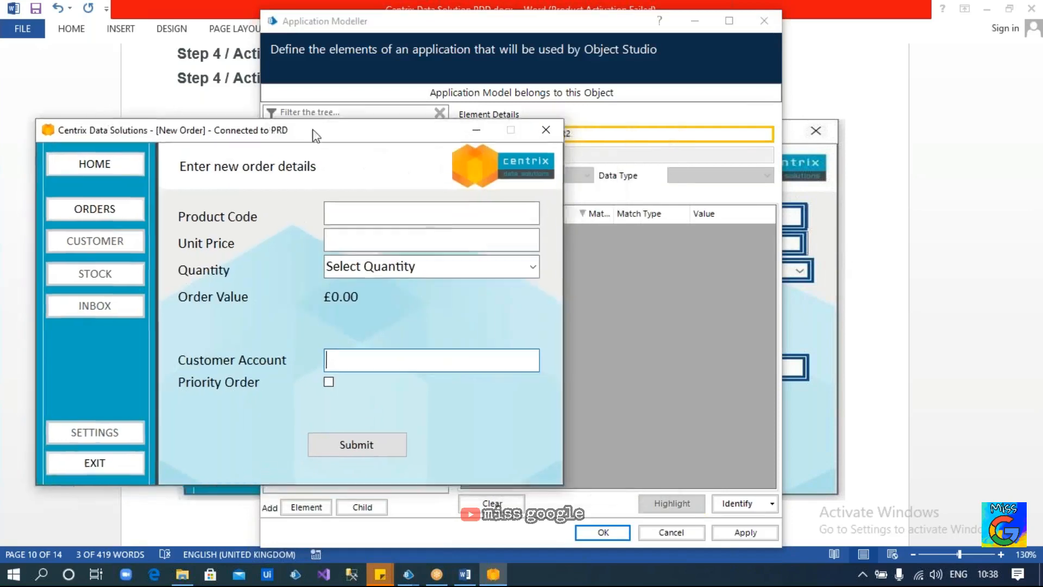
left_click(455, 31)
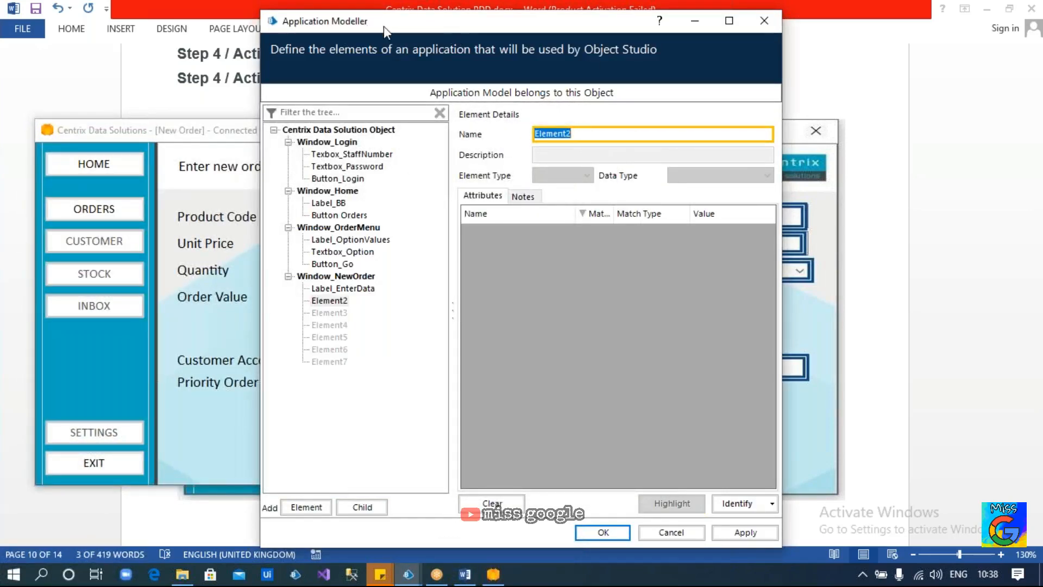
left_click_drag(389, 26, 586, 35)
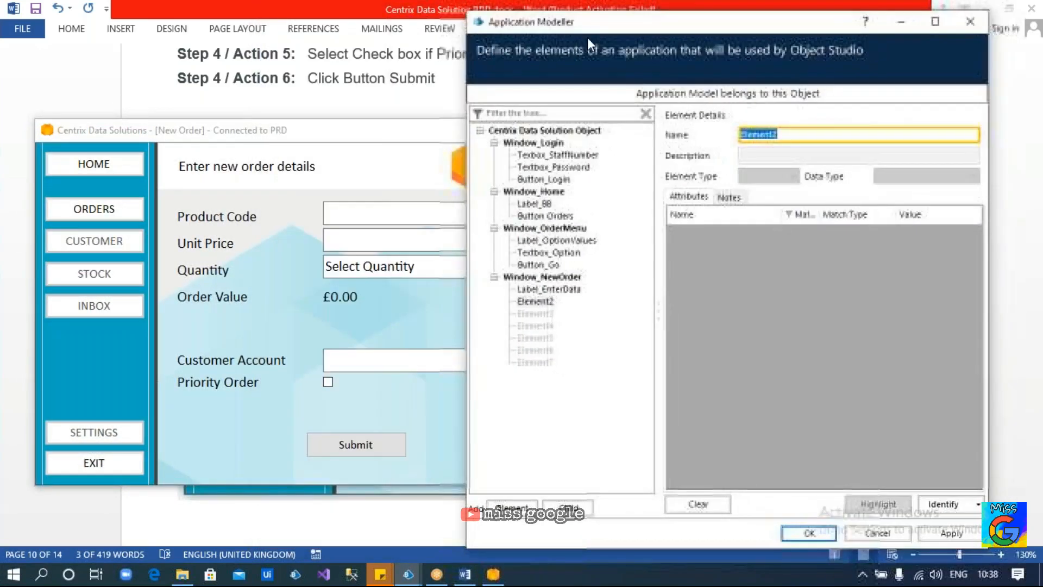
Capture the Product Code box as Textbox_ProductCode, unticking Visible, Screen Visible and Enabled
left_click(535, 301)
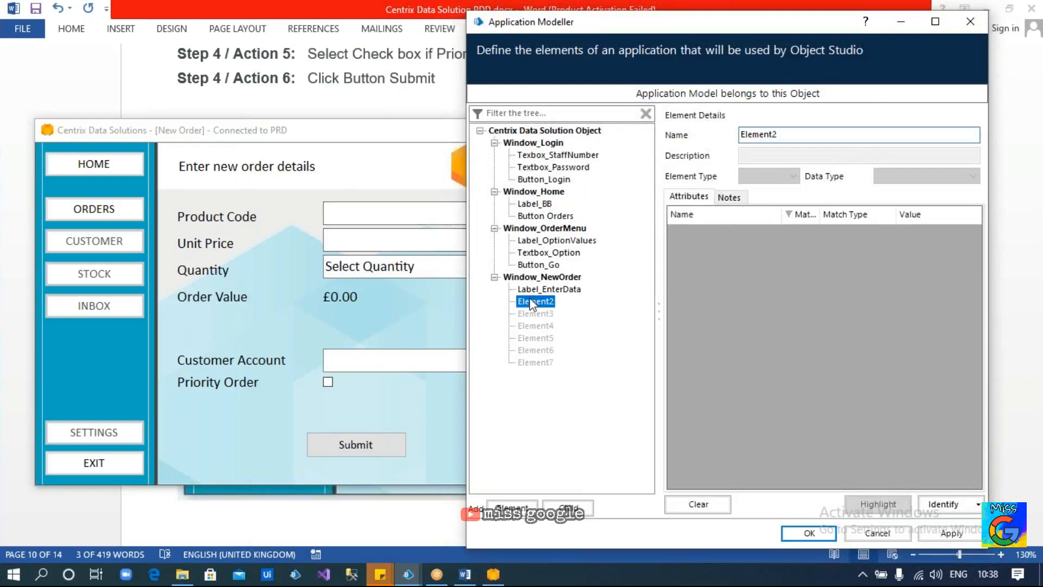
left_click(934, 504)
left_click(431, 216, "ctrl")
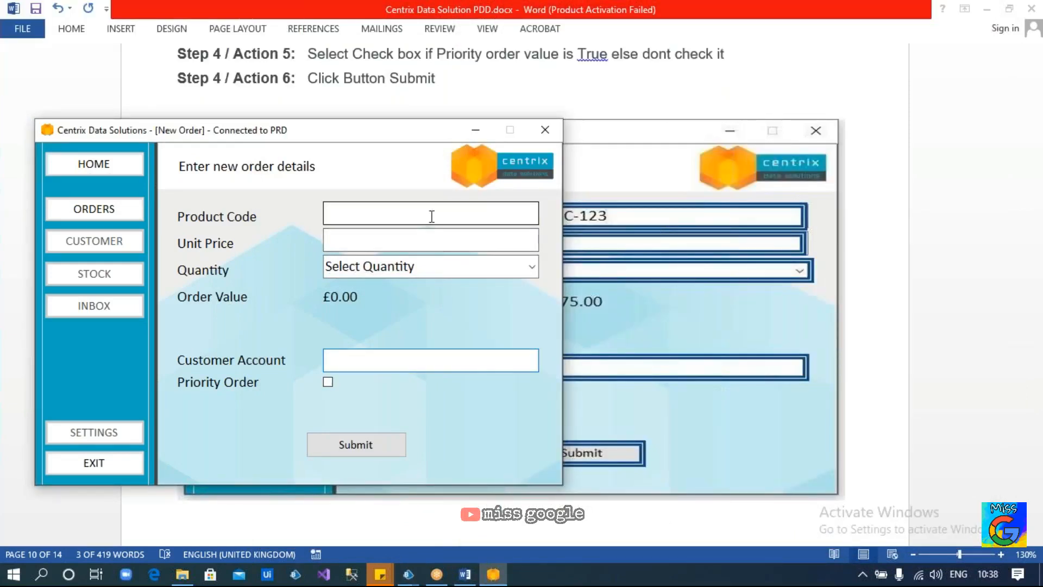
left_click(800, 252)
left_click(800, 270)
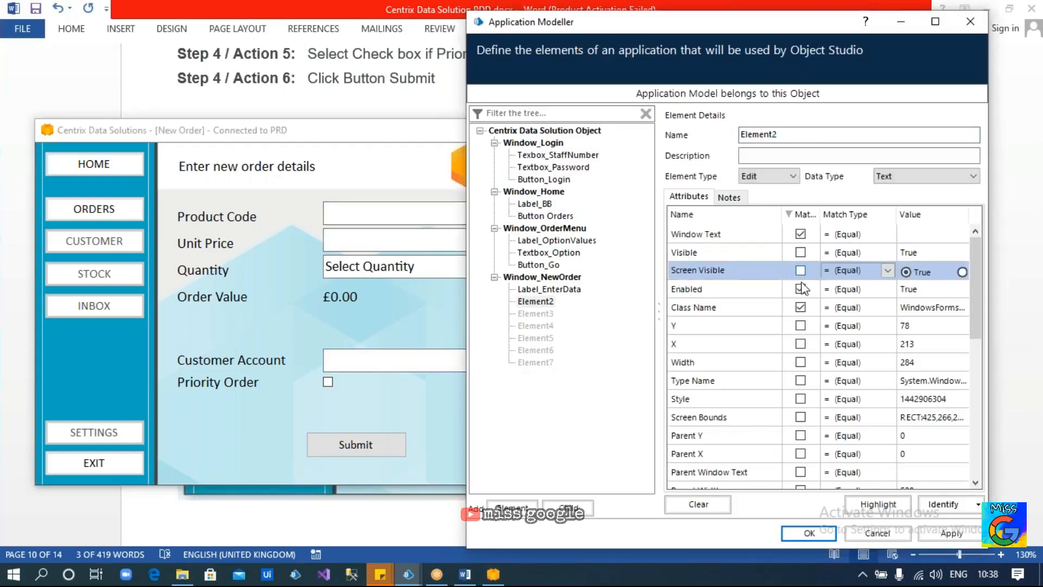
left_click(800, 288)
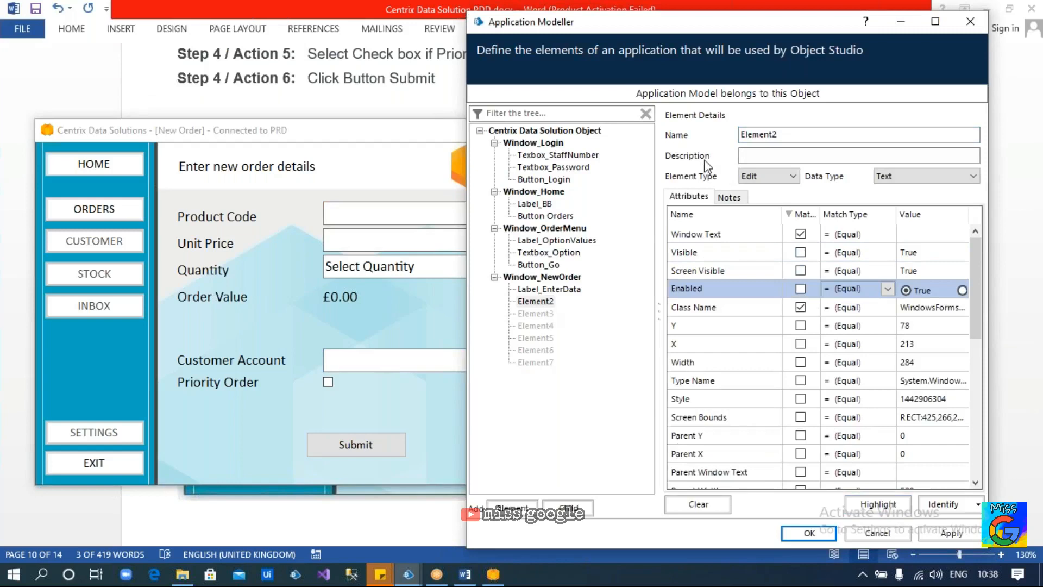
left_click_drag(819, 136, 689, 135)
type("Textbox_")
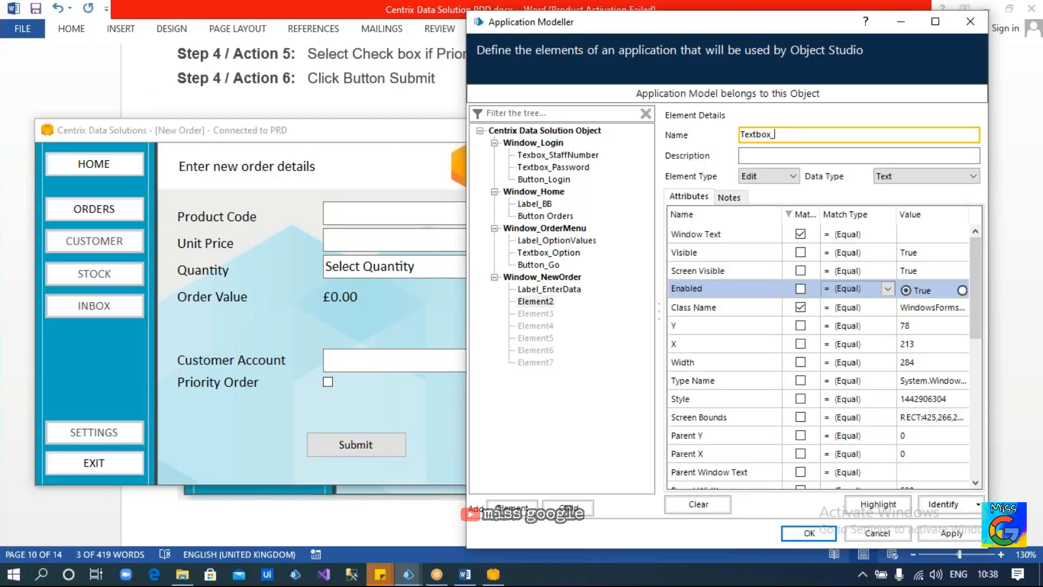
type("ProductCode")
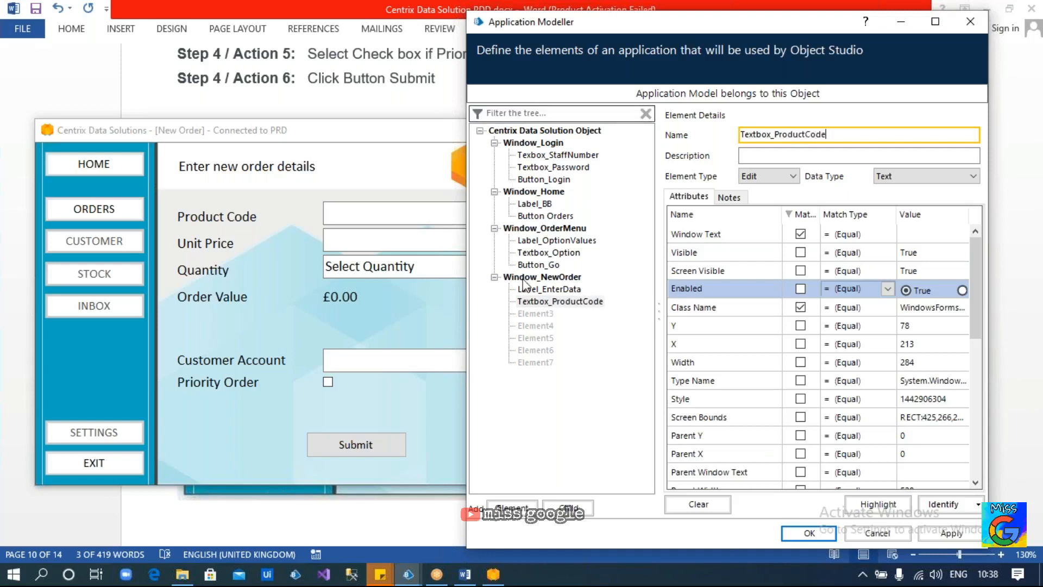
left_click(538, 314)
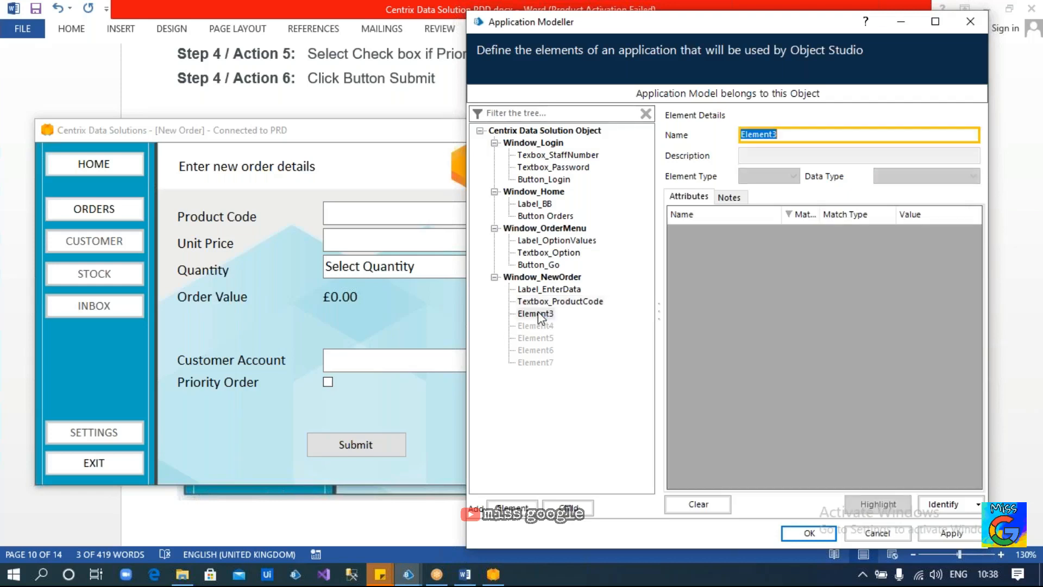
Highlight Textbox_ProductCode and dismiss the multiple matching windows warning
left_click(565, 302)
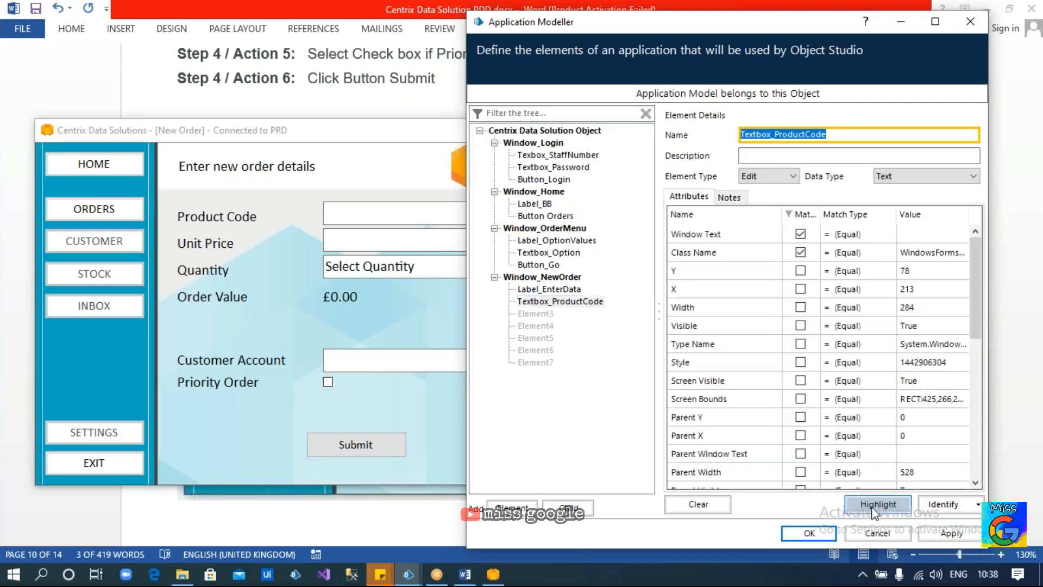
left_click(534, 314)
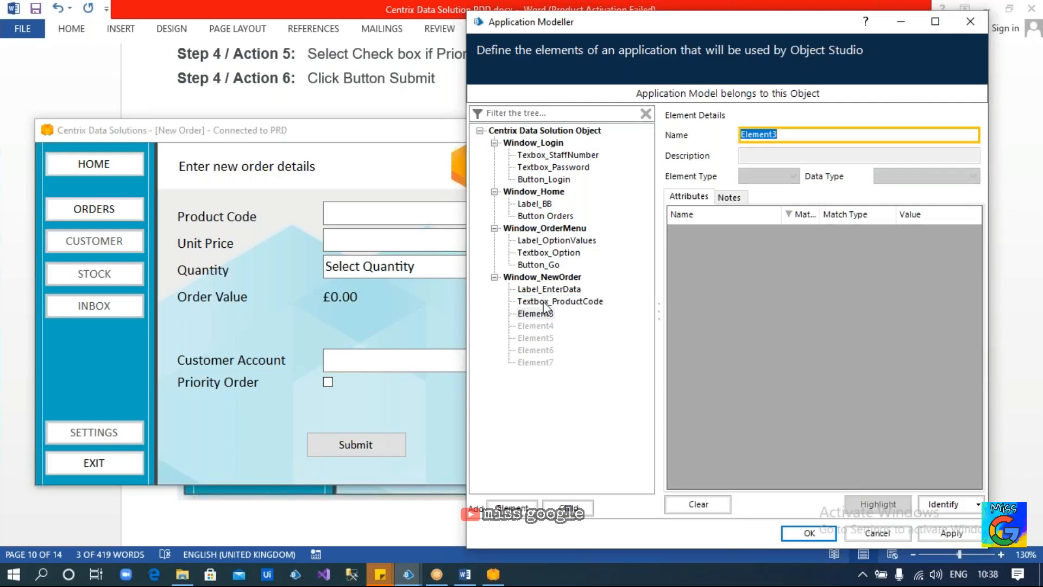
left_click(543, 302)
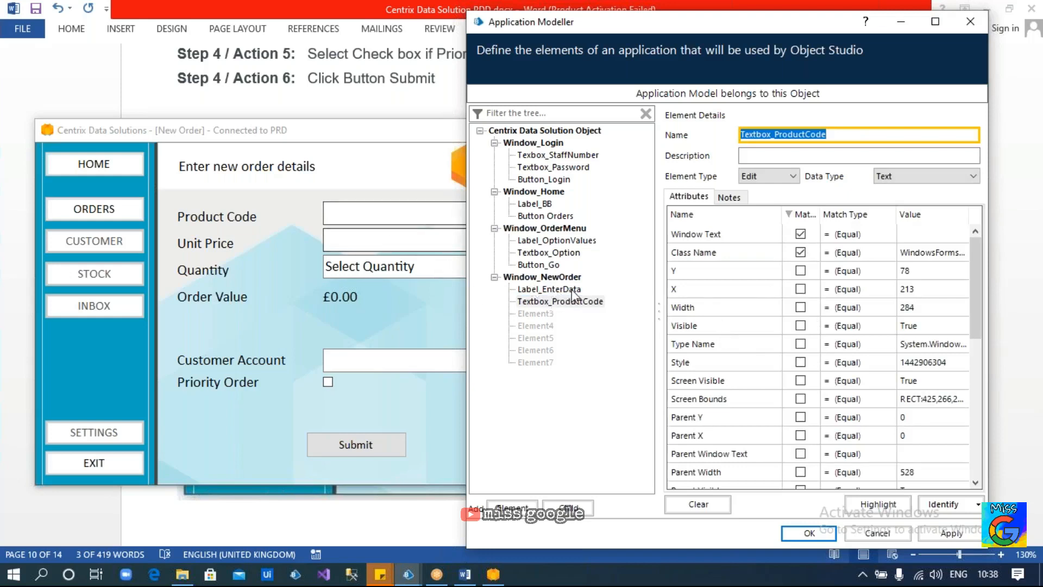
left_click(864, 508)
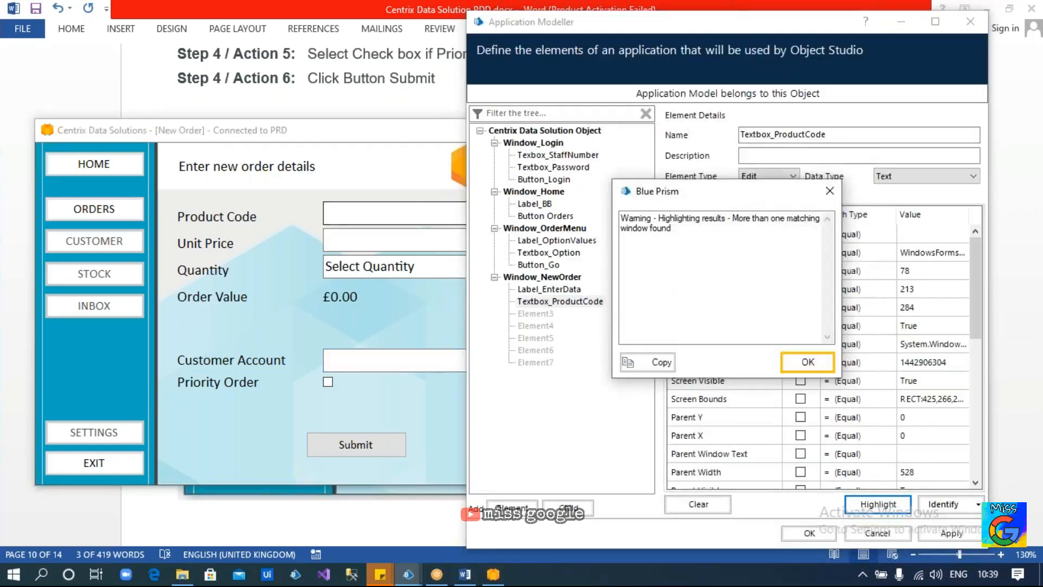
left_click(802, 364)
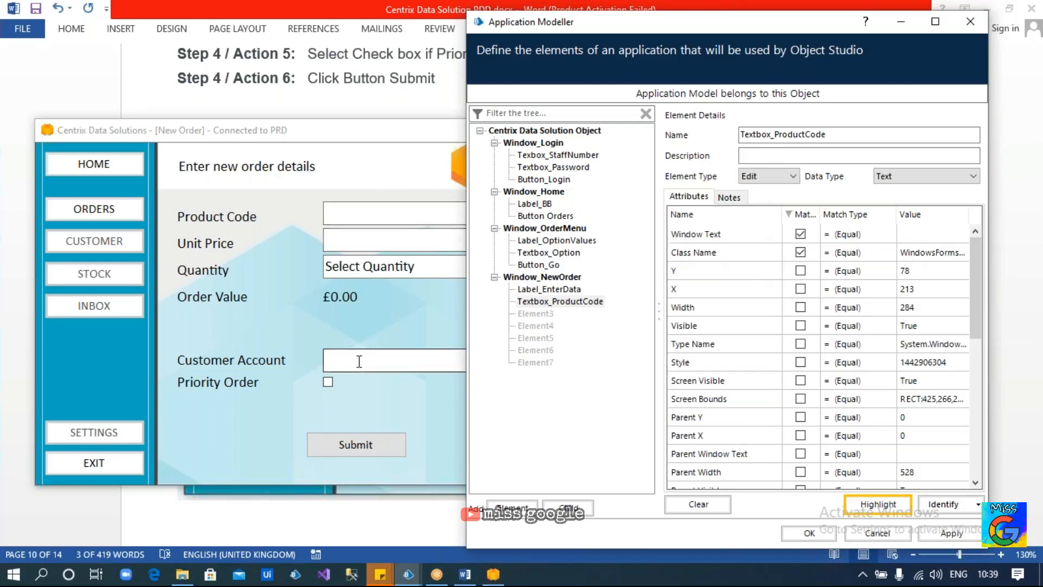
Stop matching Textbox_ProductCode on Window Text, confirm it finds only Product Code, then identify Element3
scroll(804, 358, "down", 5)
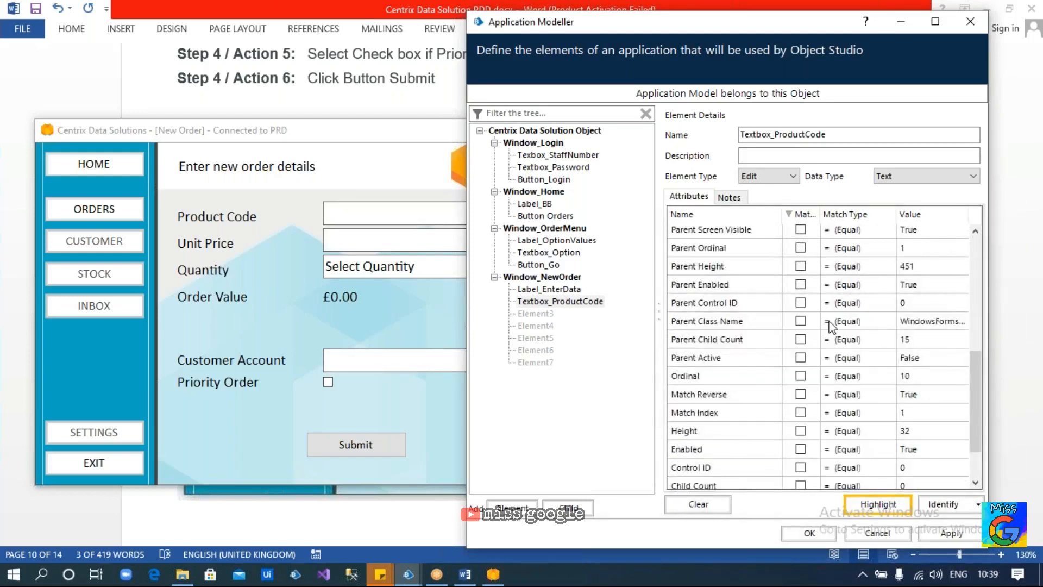
scroll(830, 327, "up", 1)
scroll(829, 327, "up", 4)
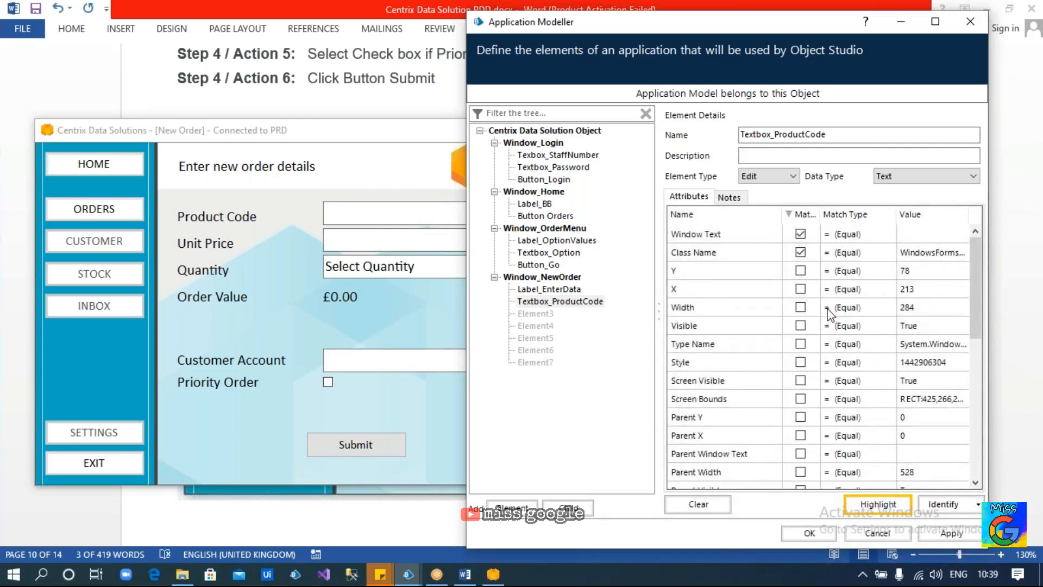
scroll(829, 315, "down", 3)
scroll(828, 313, "down", 4)
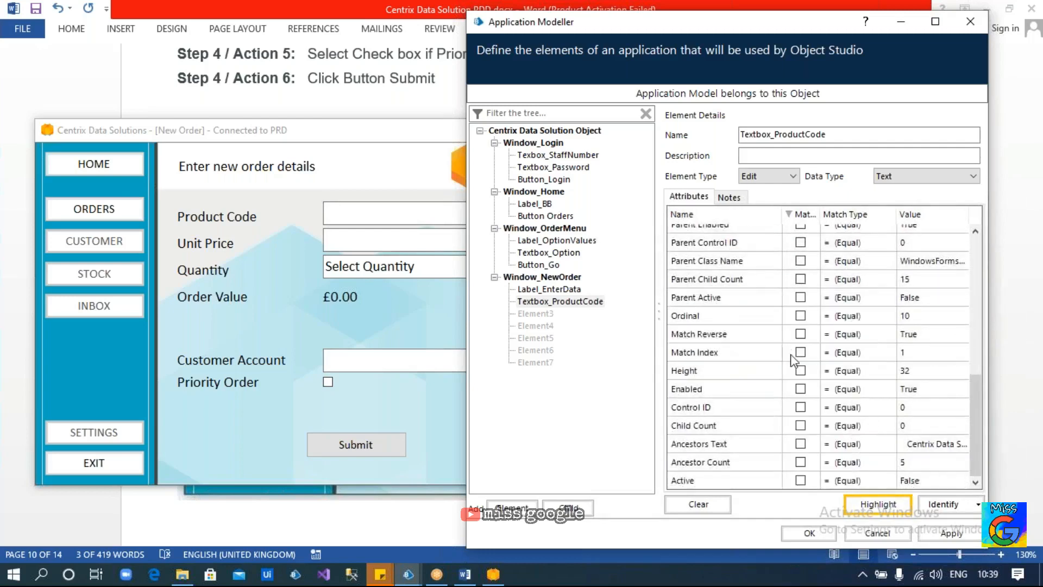
scroll(839, 315, "up", 5)
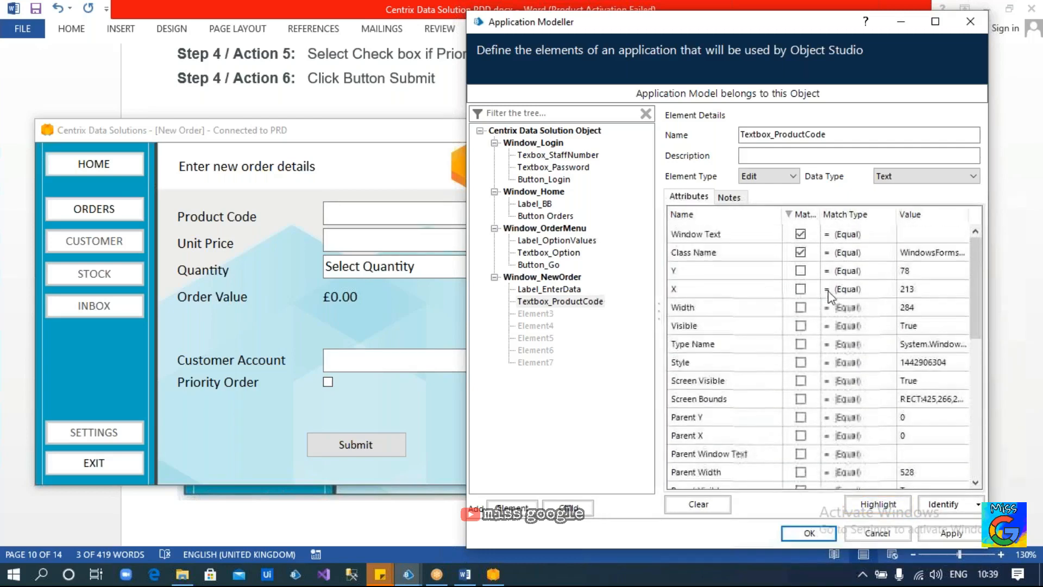
left_click(800, 214)
left_click(800, 214)
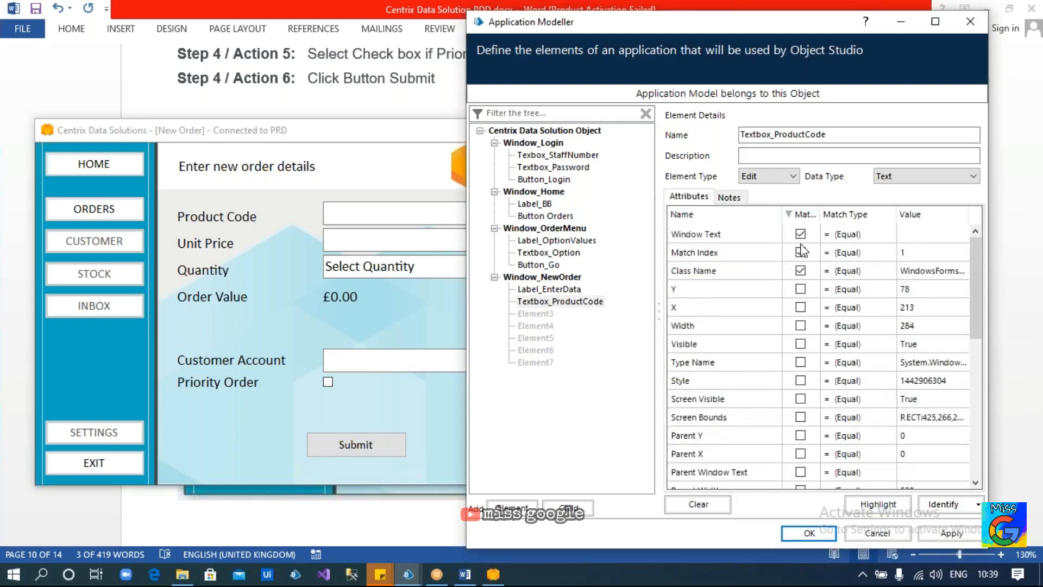
left_click(800, 234)
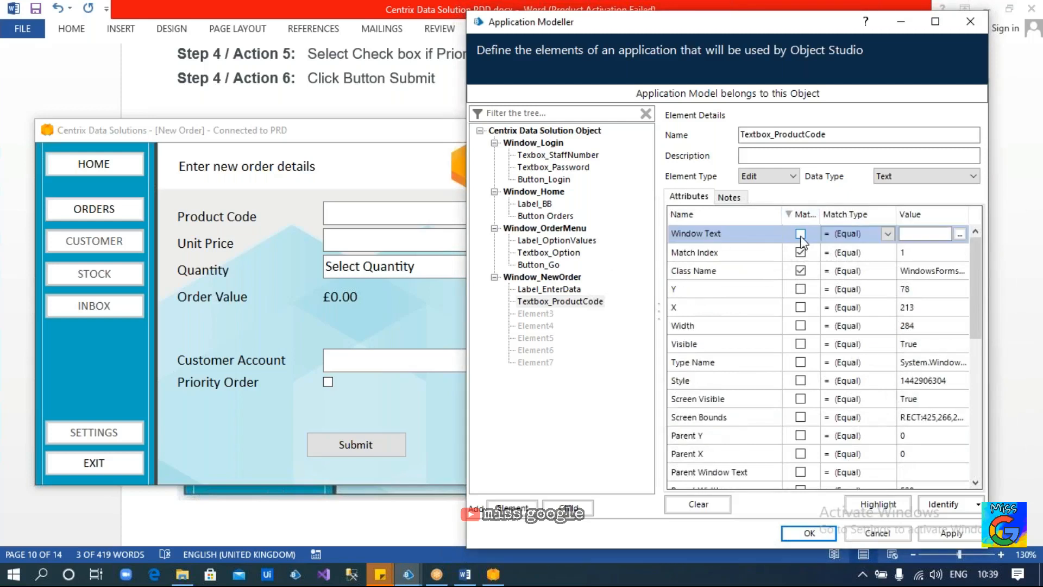
left_click(800, 214)
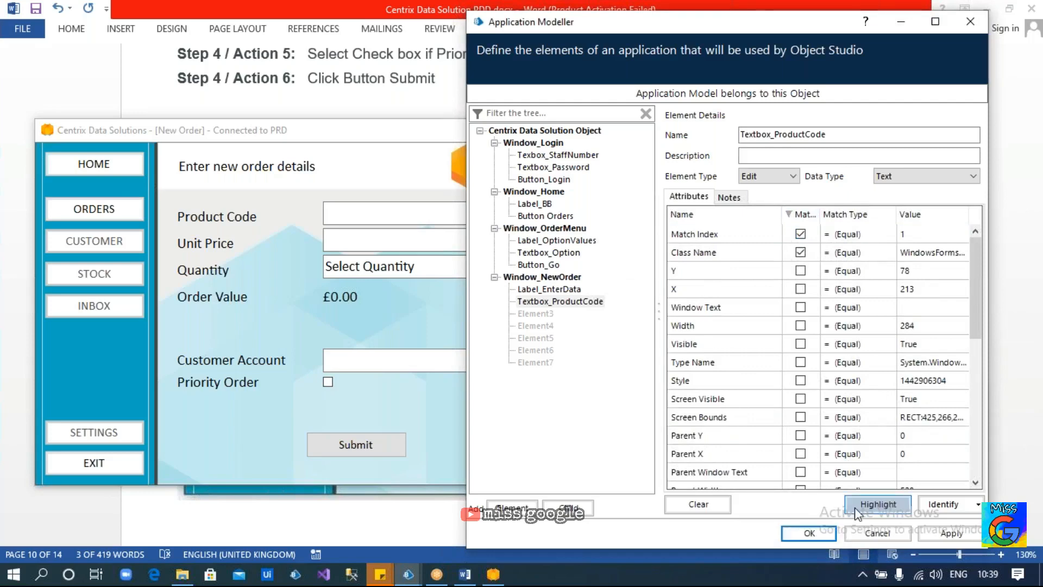
left_click(878, 504)
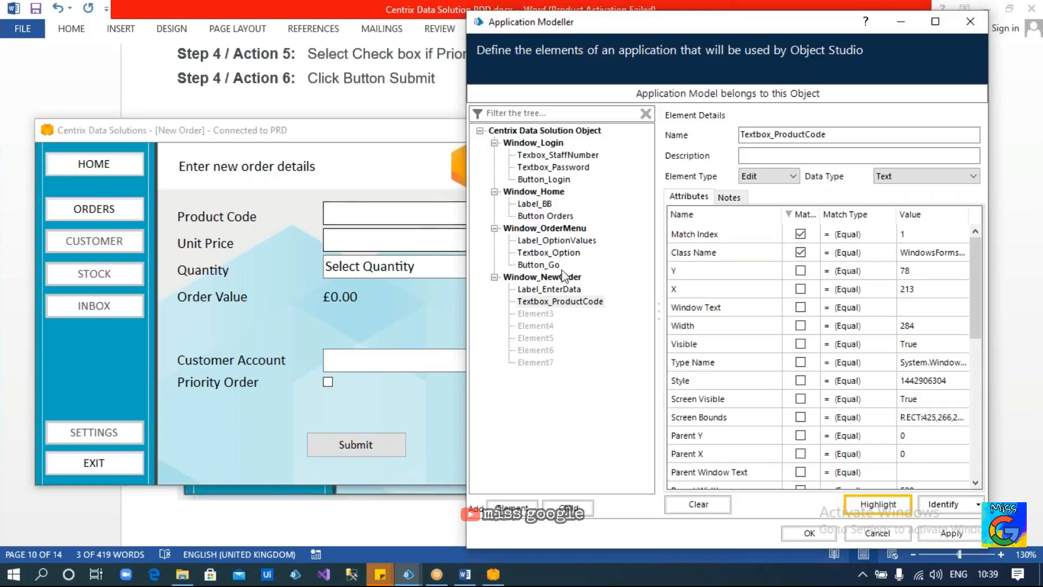
left_click(540, 314)
left_click(945, 502)
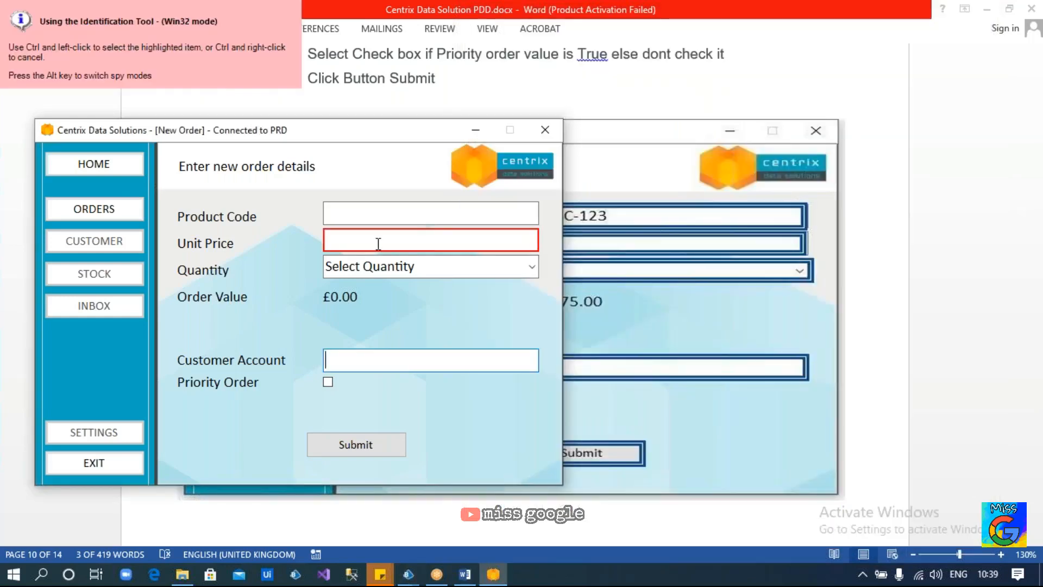
Capture the Unit Price box as Textbox_UnitPrice, unticking Visible, Window Text, Screen Visible and Enabled
left_click(378, 243, "ctrl")
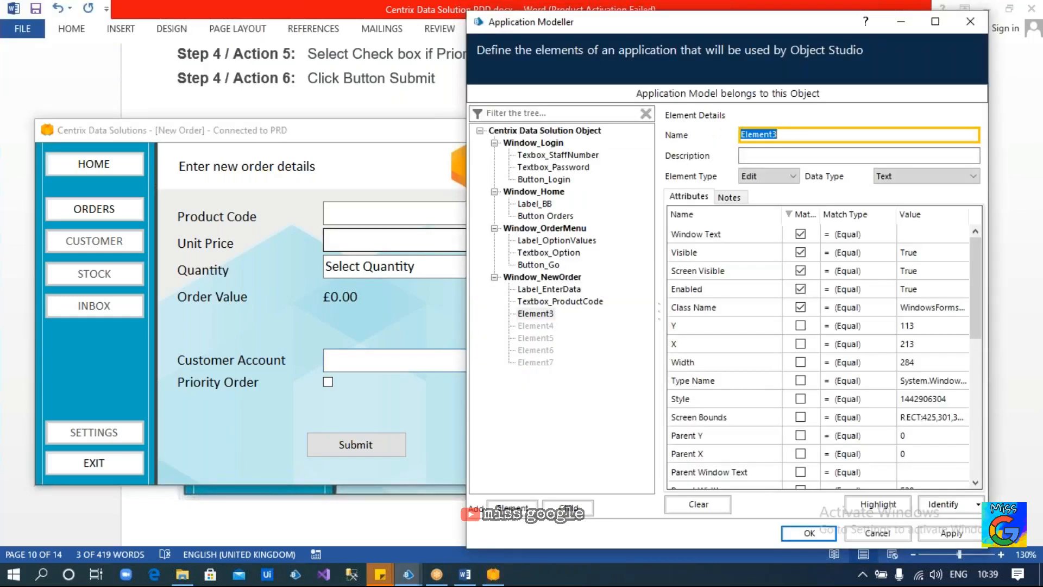
type("Textbox_")
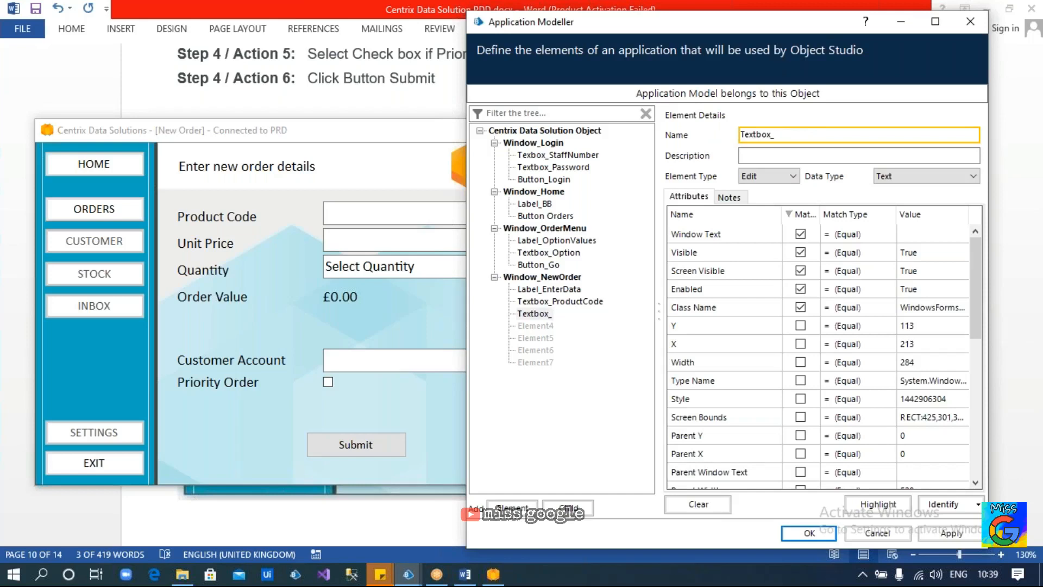
type("UnitPrice")
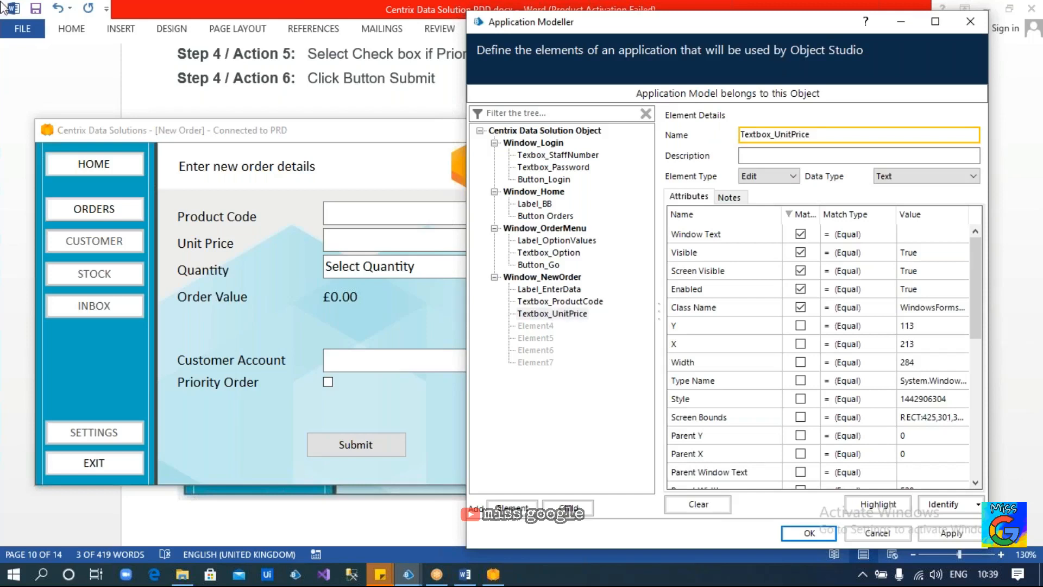
left_click(800, 252)
left_click(800, 234)
left_click(800, 270)
left_click(800, 289)
Set Textbox_UnitPrice's Match Index to 2 after testing the match with Highlight
scroll(803, 326, "down", 5)
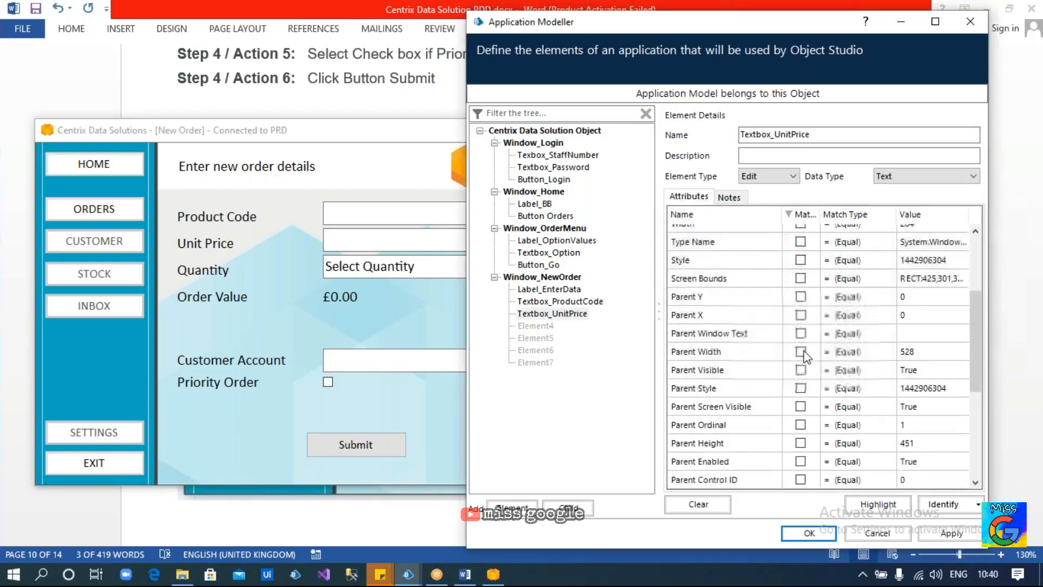
left_click(802, 373)
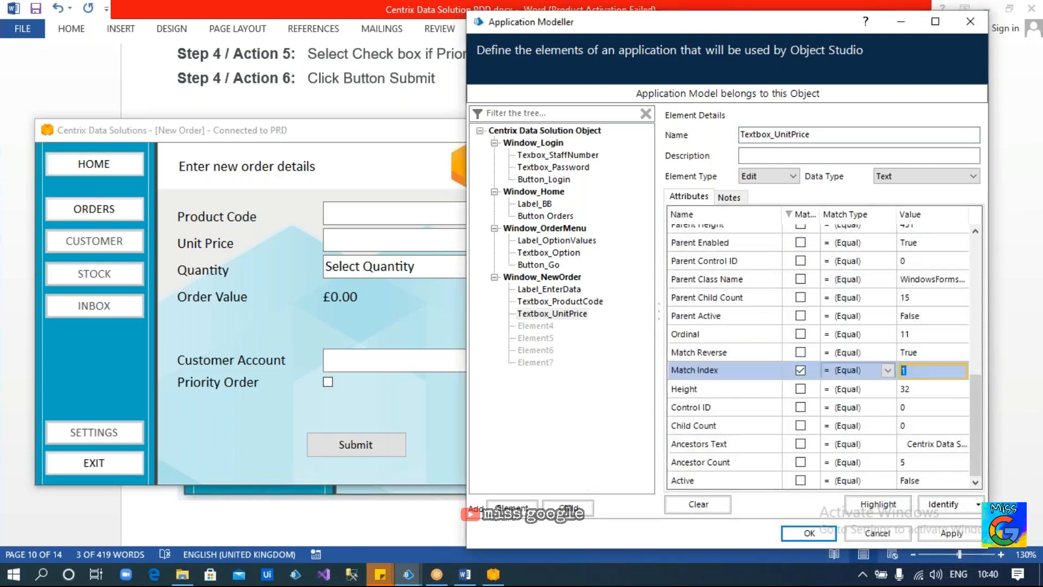
type("2")
left_click_drag(916, 373, 884, 375)
key("BackSpace")
type("1")
left_click(866, 499)
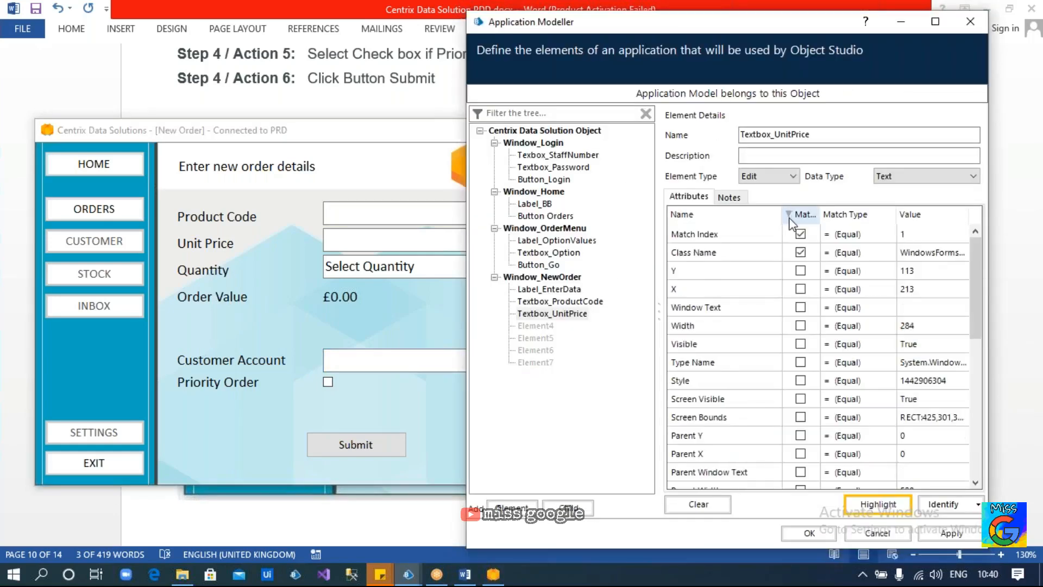
left_click(924, 234)
type("2")
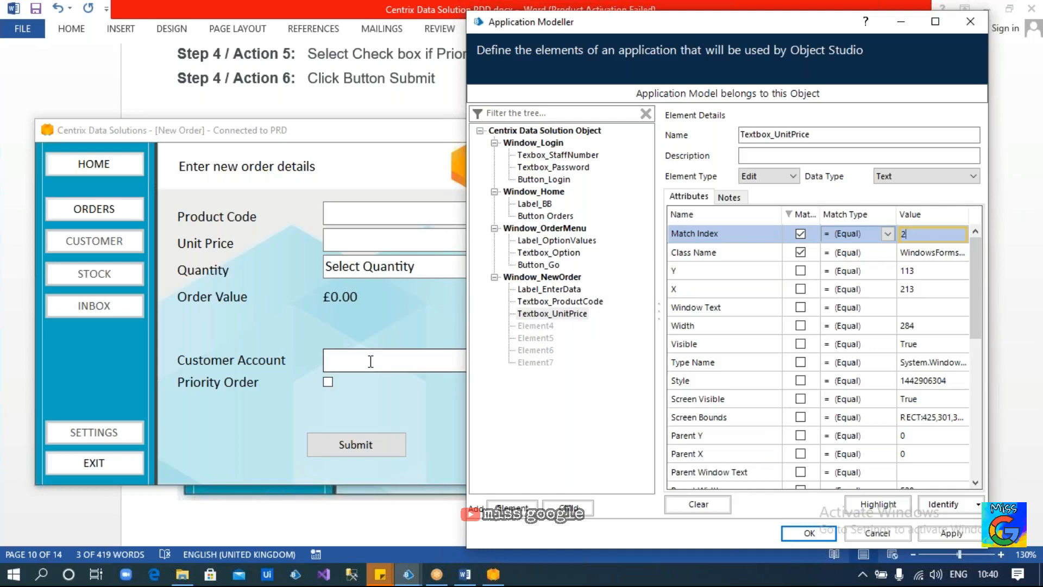
Capture the Customer Account box as Element4 in UIA mode, without UIA Name and Item Type, and highlight it
left_click(533, 326)
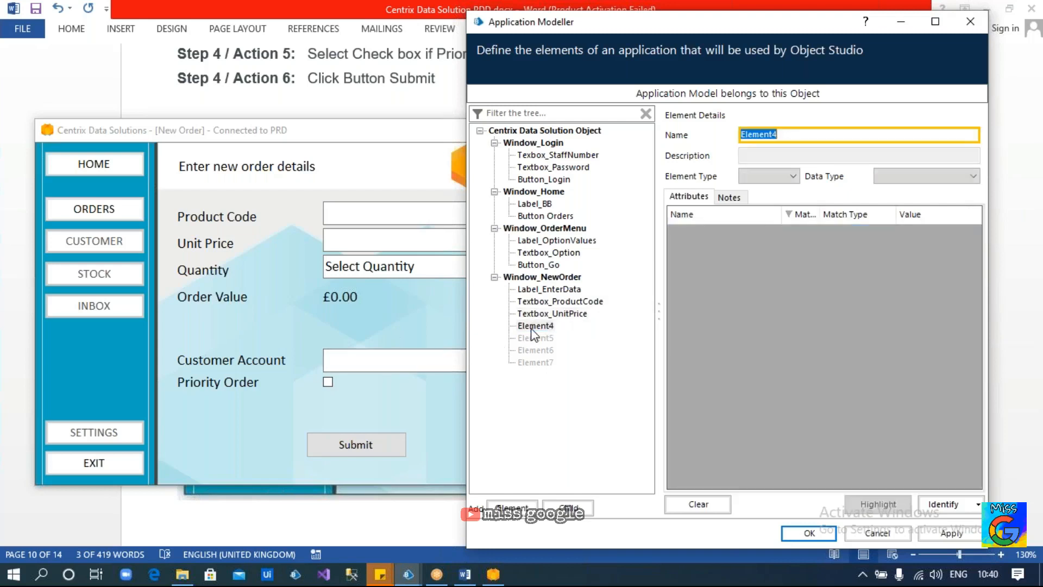
left_click(943, 504)
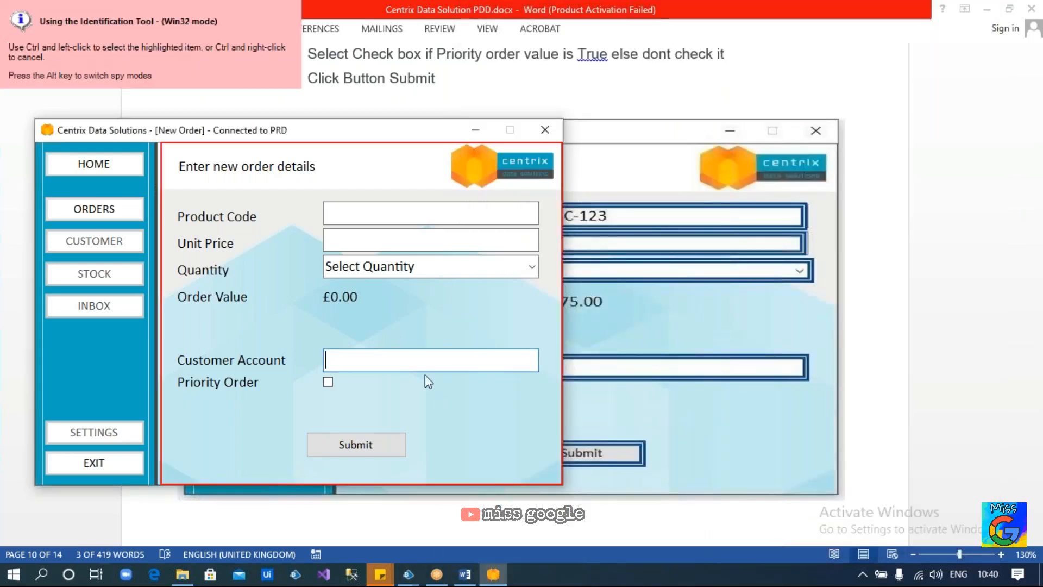
key("alt")
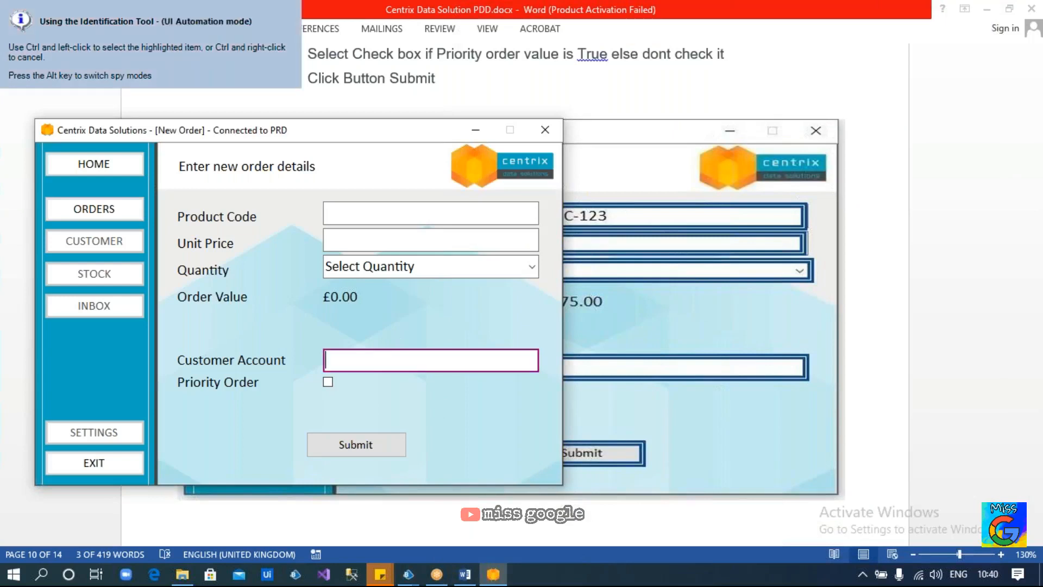
left_click(431, 360, "ctrl")
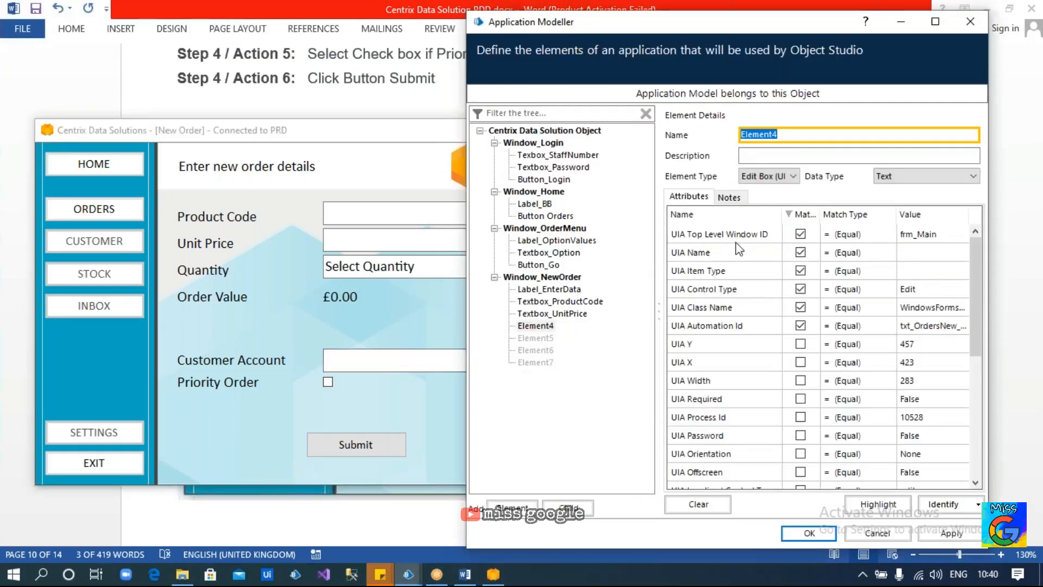
left_click(800, 252)
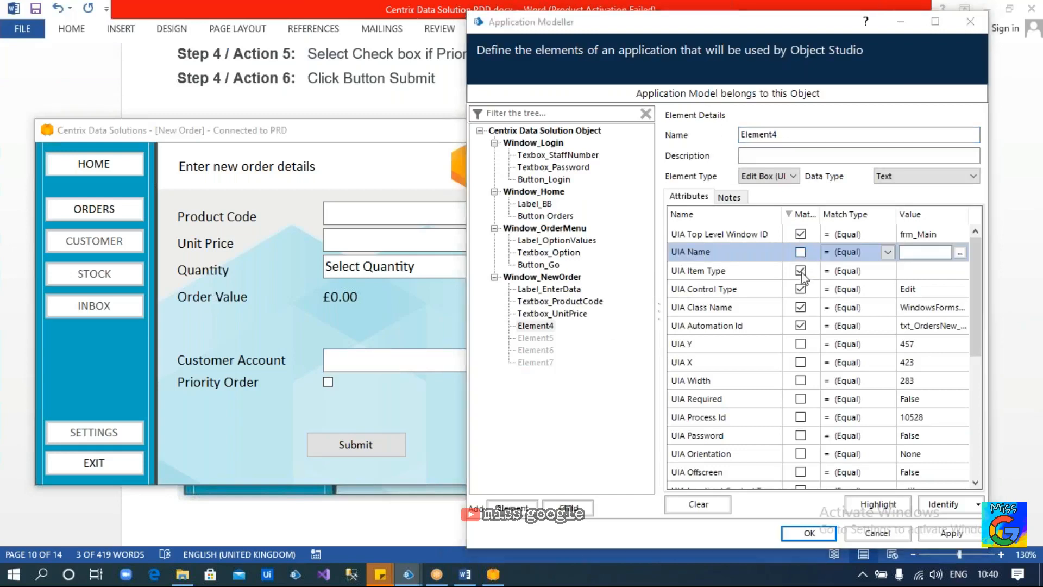
left_click(800, 270)
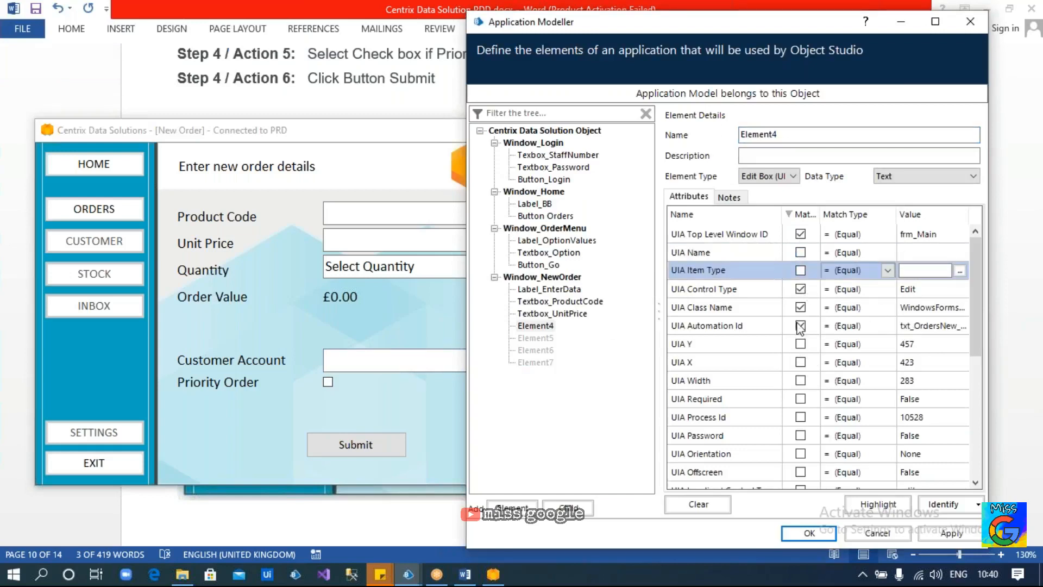
left_click(875, 501)
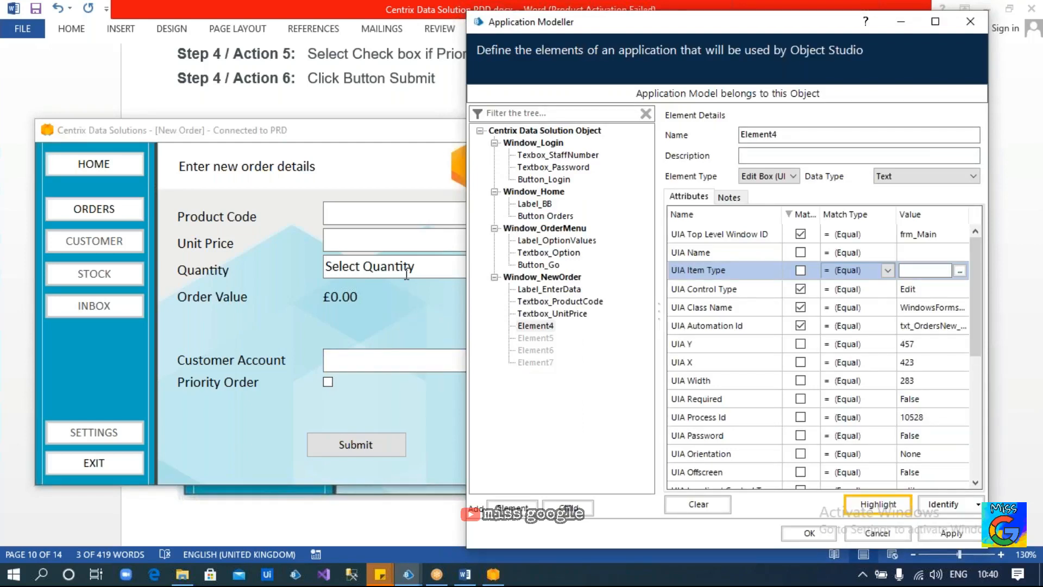
double_click(760, 134)
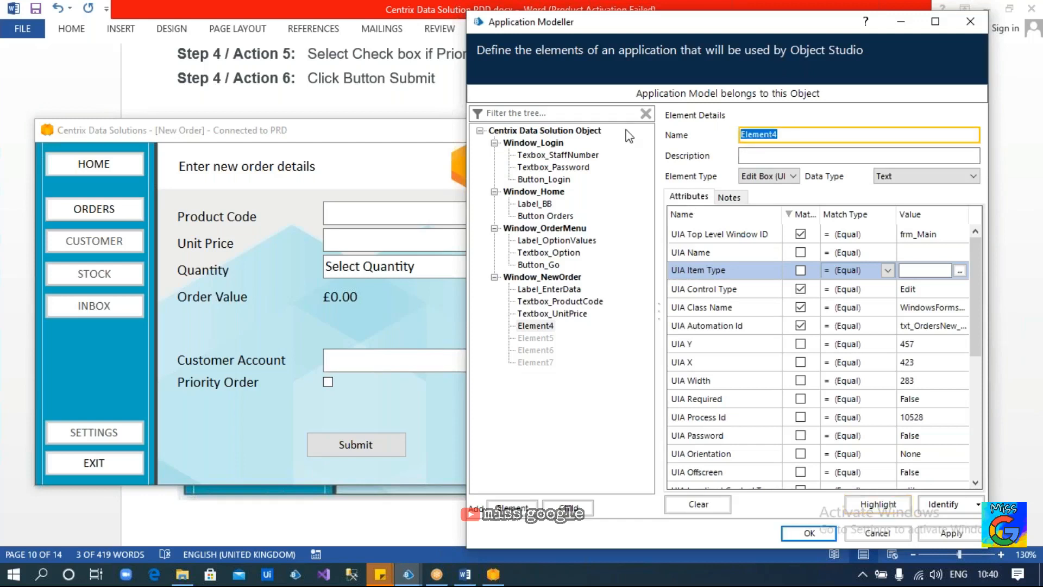
Name the element Textbox_CAN_UIA, check it in the tree, and bring the New Order form forward
type("C")
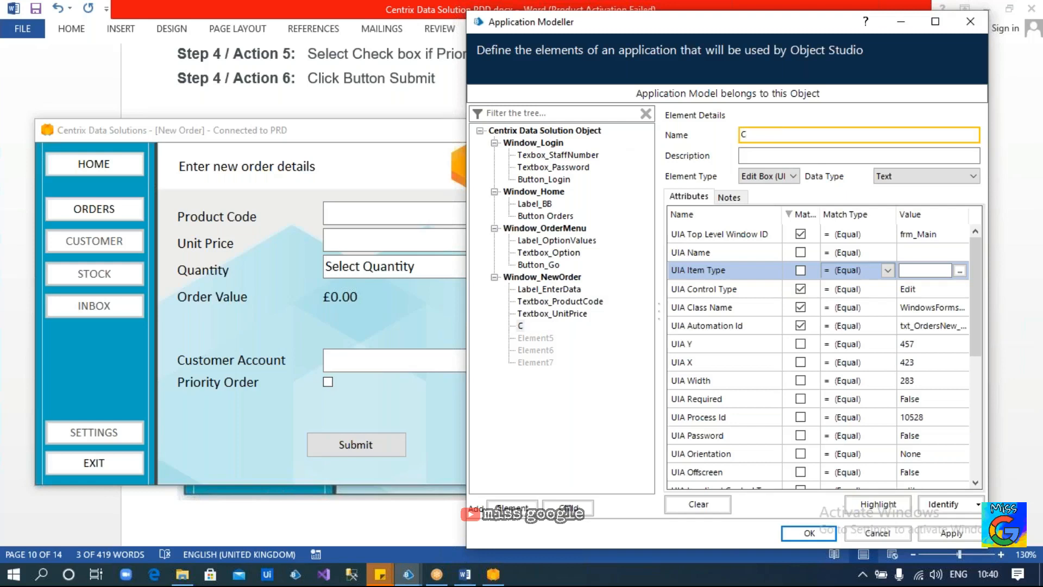
type("Textbox_CAN")
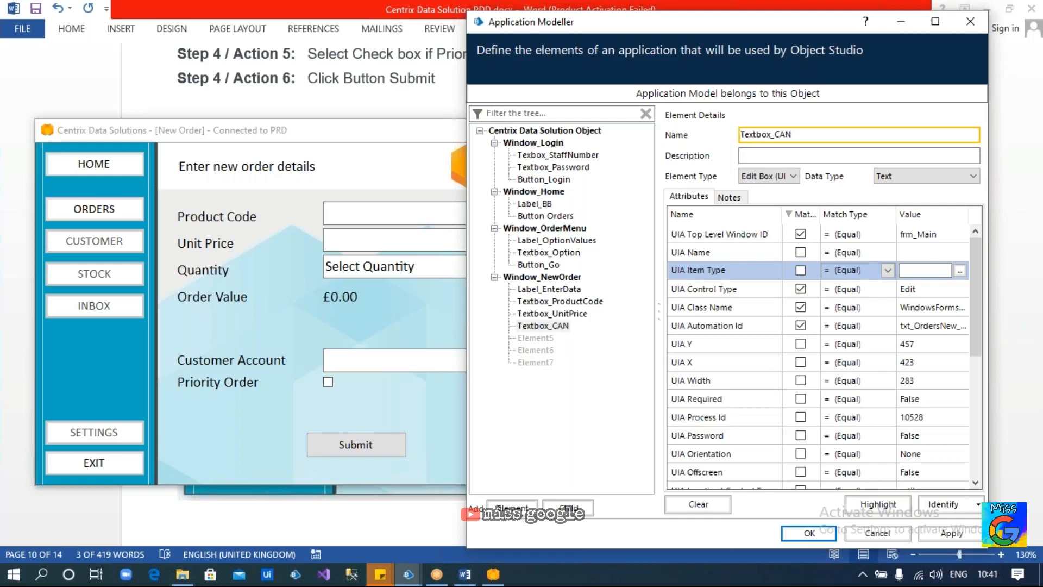
type("_UIA")
left_click(539, 326)
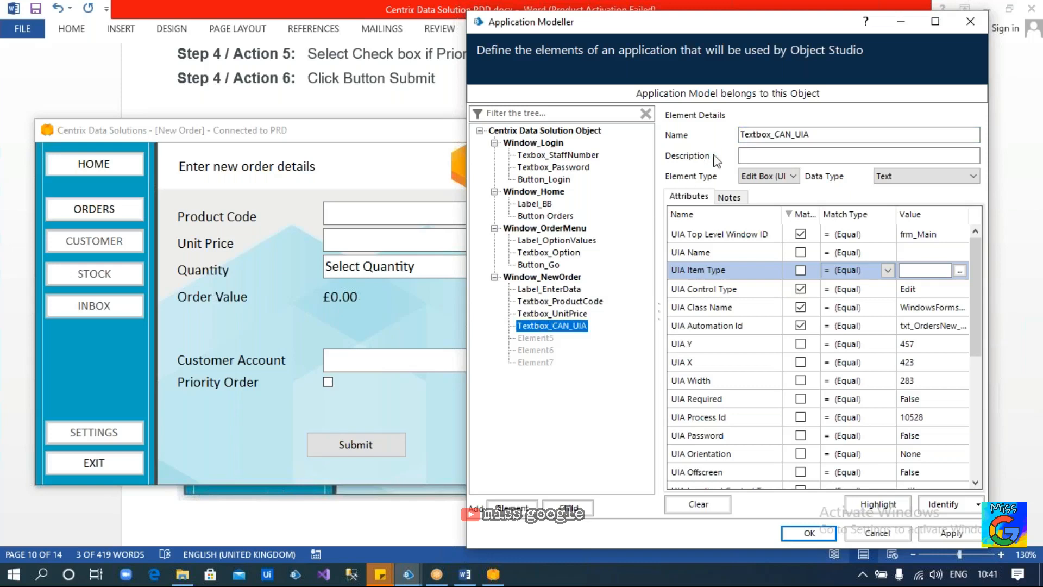
left_click(806, 137)
left_click_drag(808, 135, 794, 134)
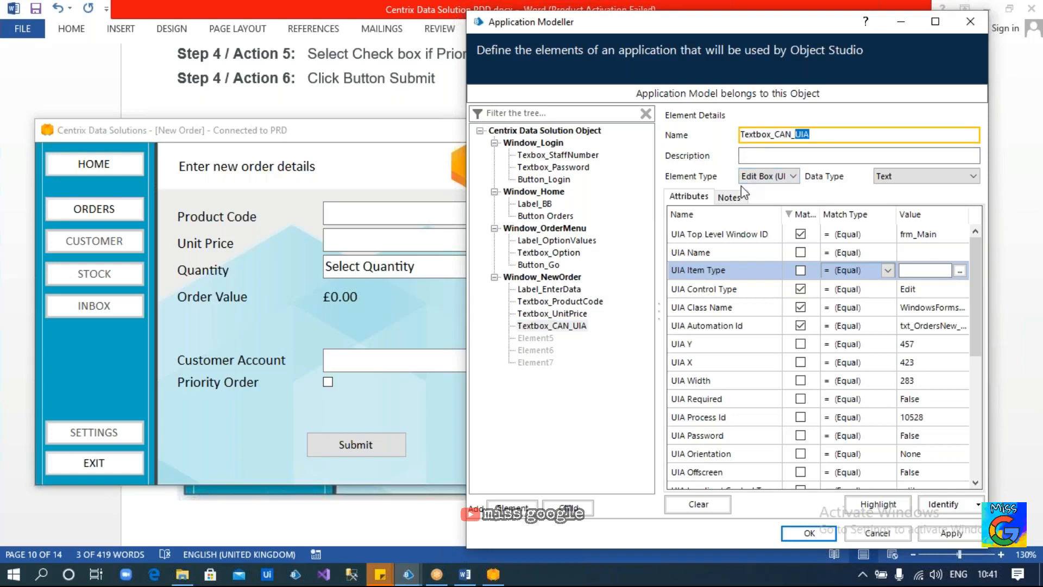
left_click(372, 302)
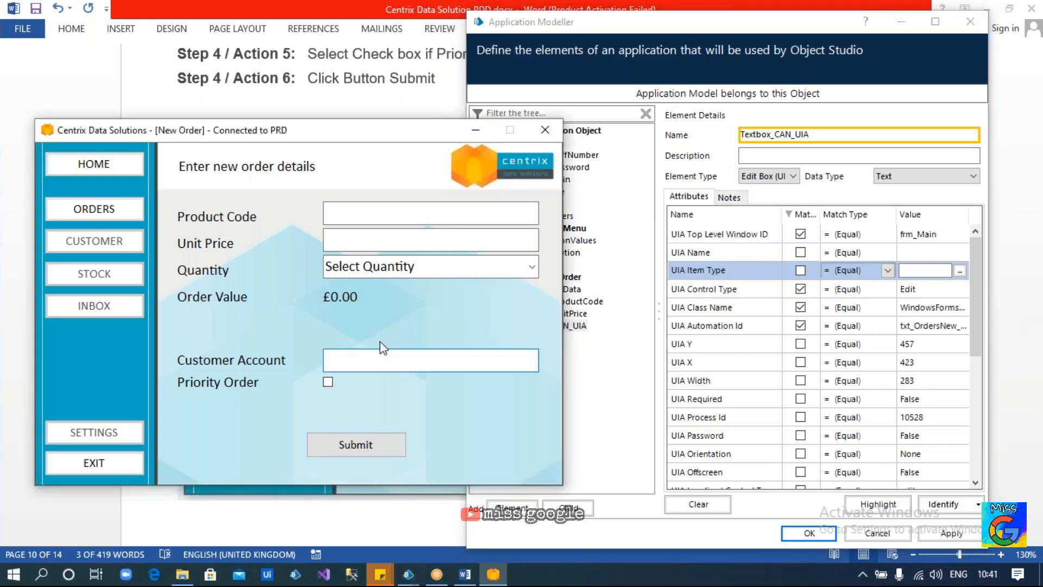
Select Element5 and clear the Select Quantity placeholder text from the Quantity box
left_click(588, 352)
left_click(532, 338)
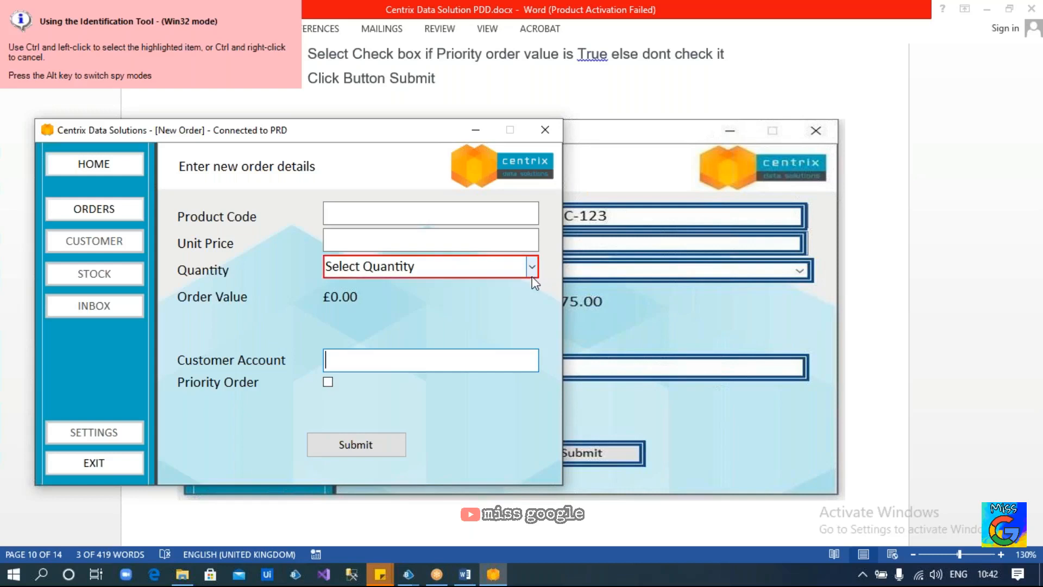
left_click(505, 268)
key("BackSpace")
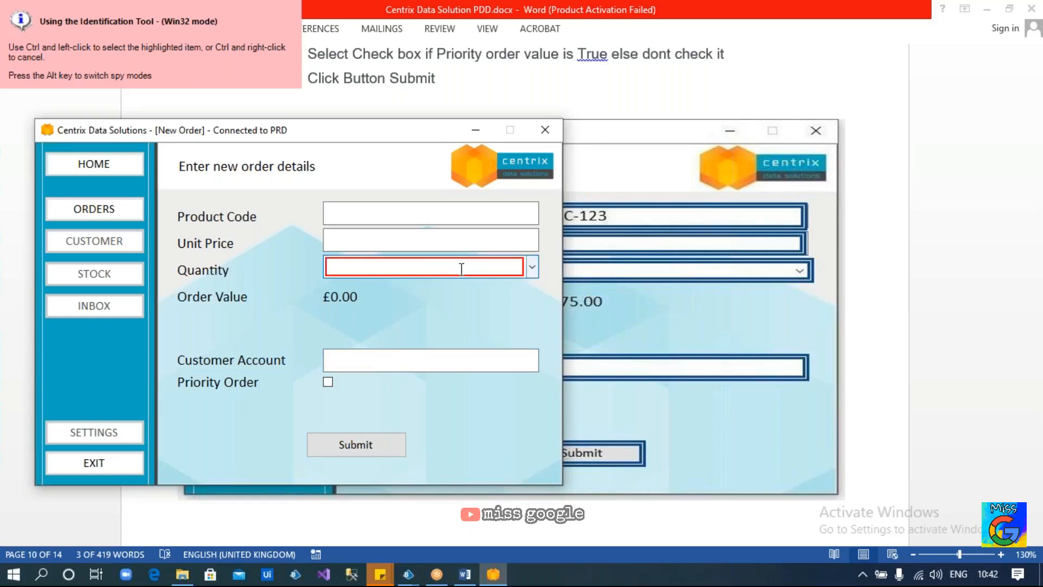
type("565")
key("BackSpace")
key("BackSpace")
key("BackSpace")
Open and close the Quantity dropdown list twice without choosing a value
left_click(532, 266)
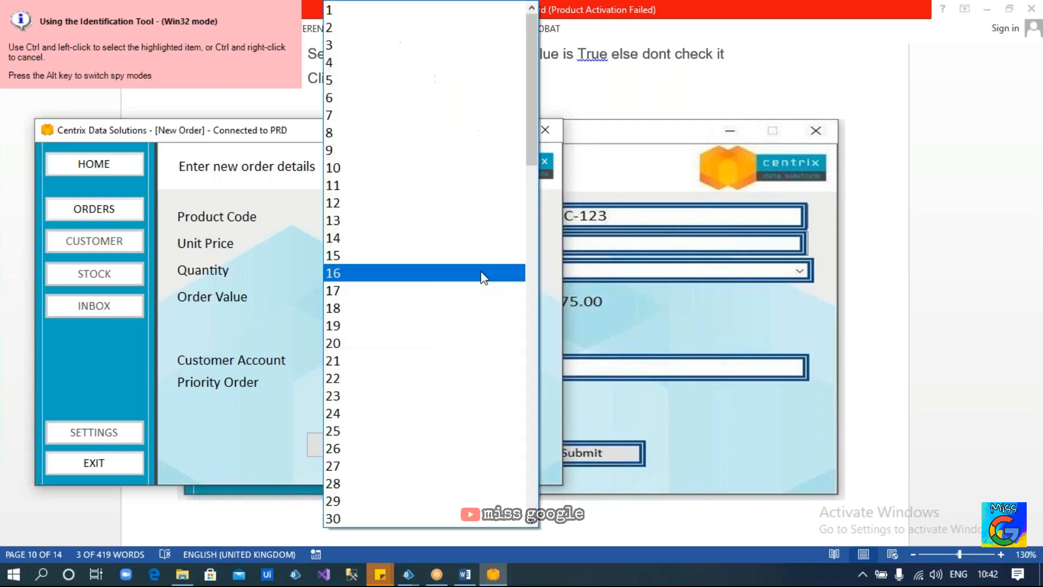
left_click(310, 296)
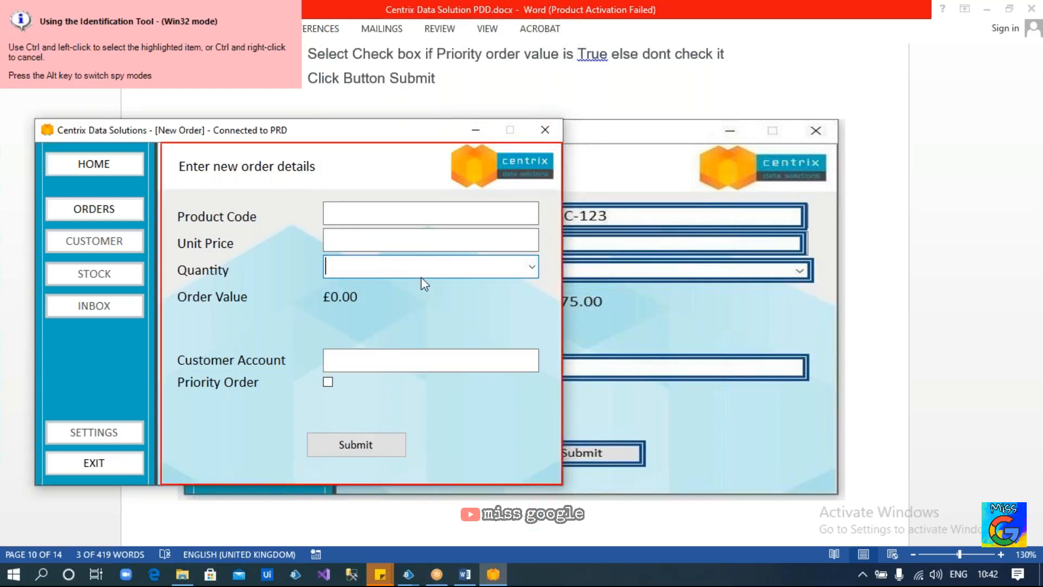
left_click(510, 270)
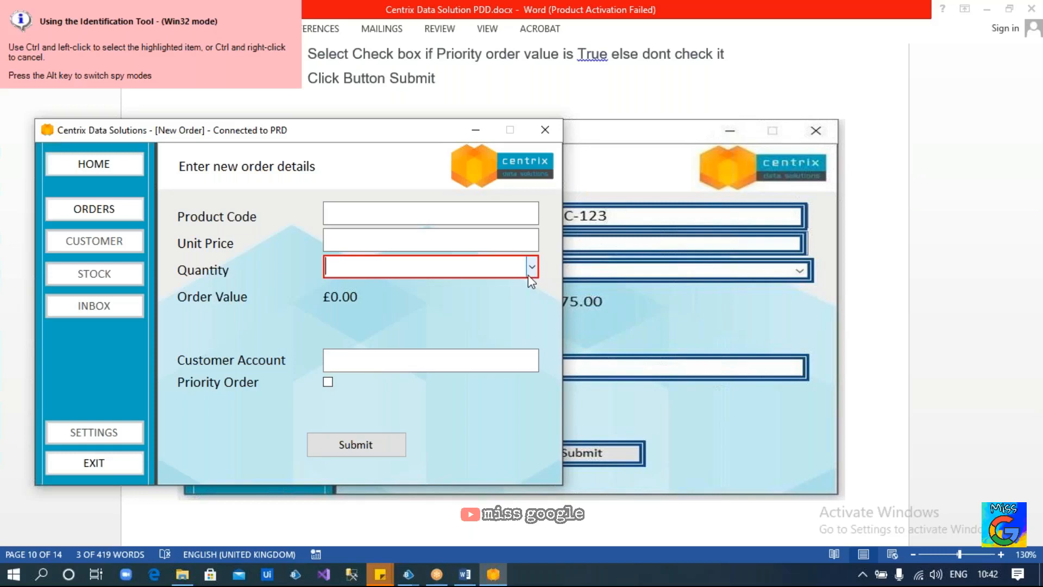
left_click(530, 274)
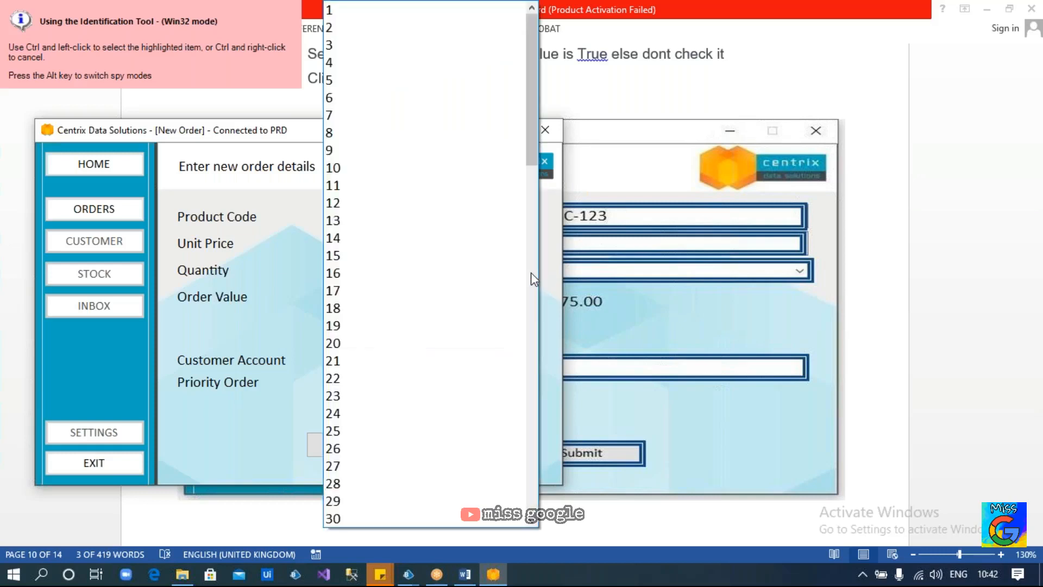
left_click(288, 299)
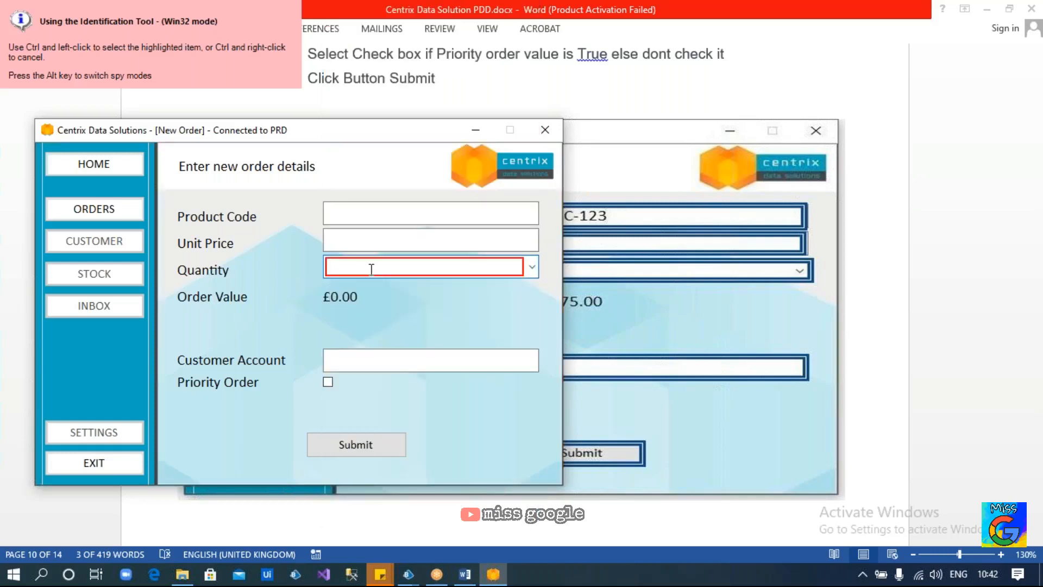
Fill in Product Code ABC-458, Unit Price 25, Quantity 45 and a customer account number, then submit
left_click(343, 212, "ctrl")
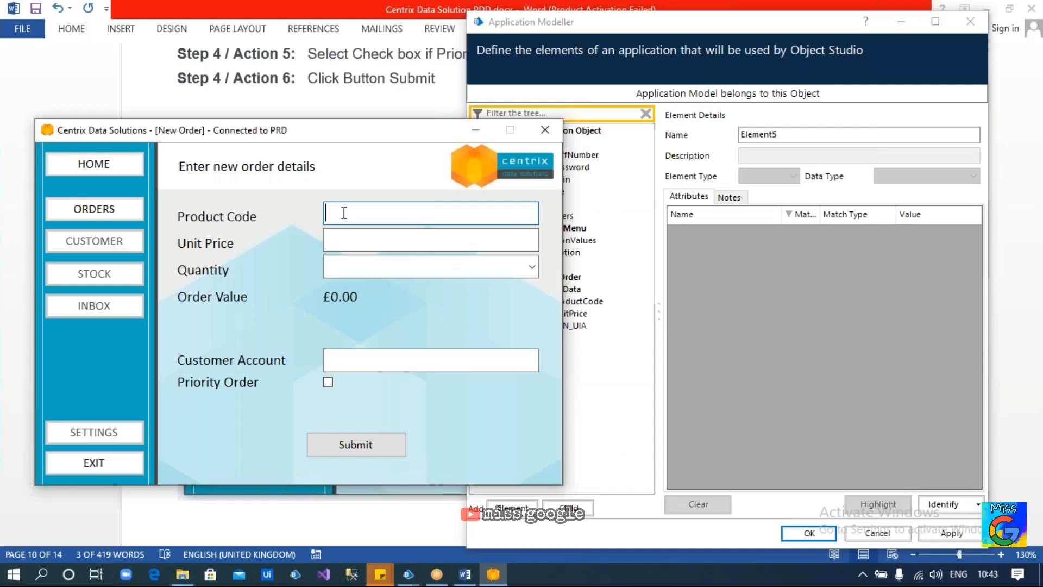
type("ABC-458")
left_click(345, 240)
type("25")
key("Tab")
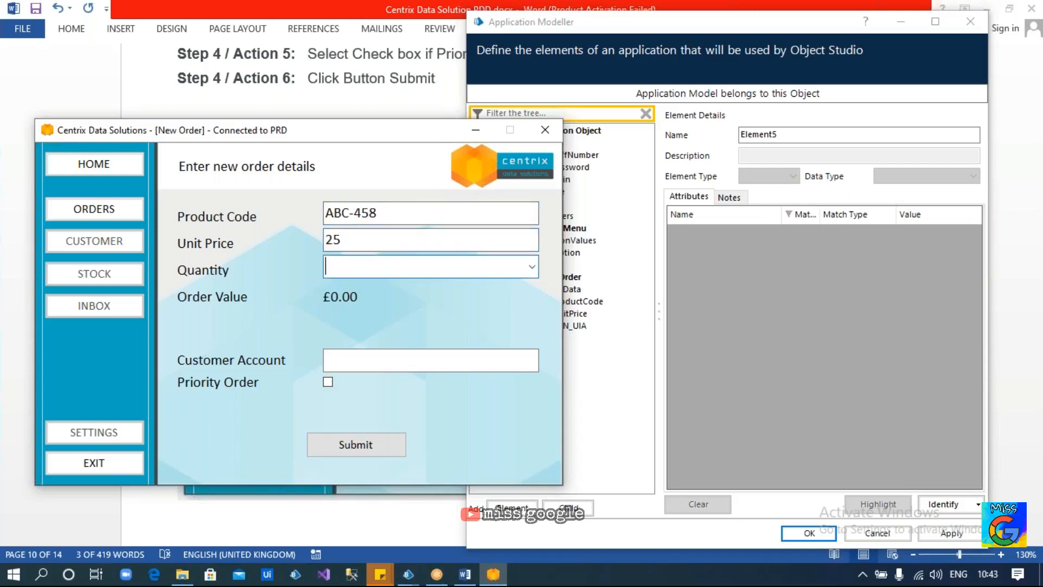
type("45")
left_click(353, 359)
type("8789465")
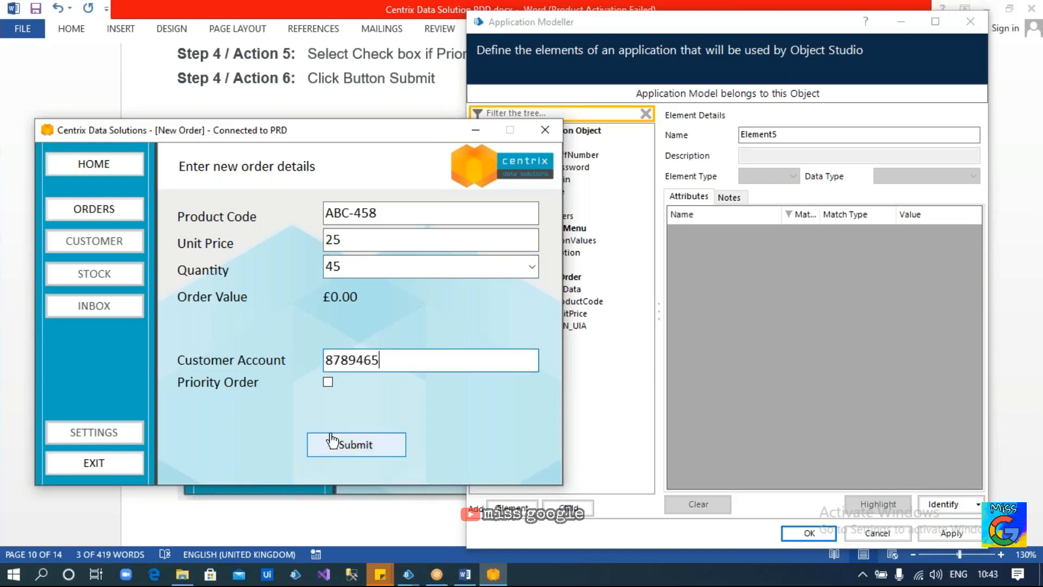
left_click(357, 446)
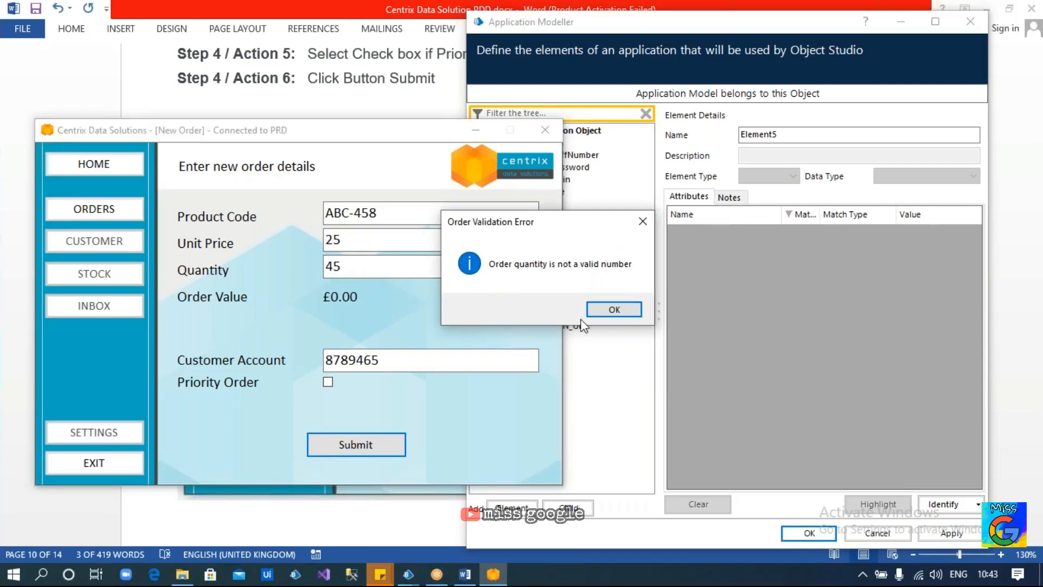
Dismiss the validation error and delete the rejected value from the Quantity box
left_click(613, 310)
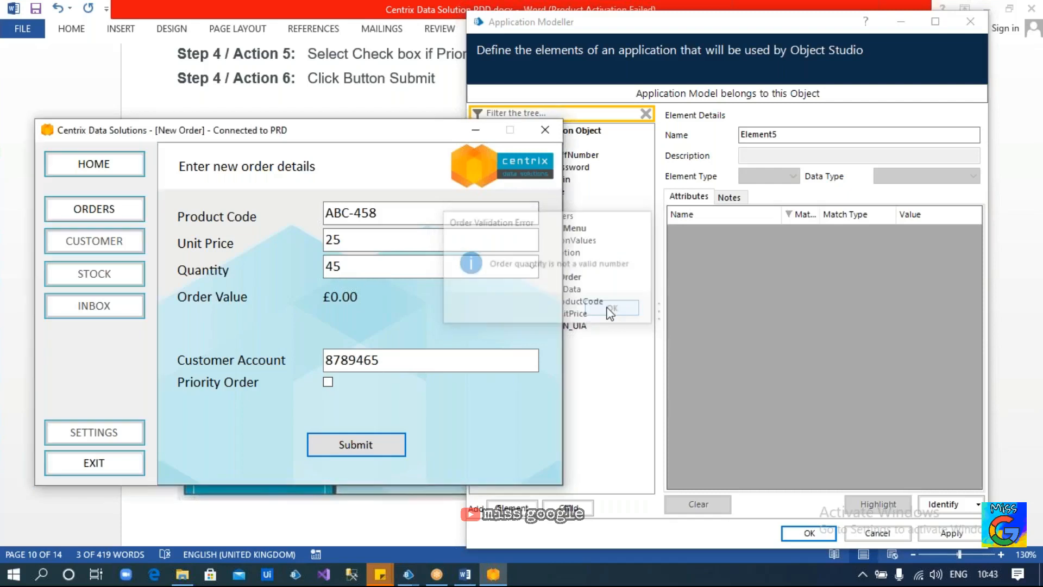
left_click(531, 268)
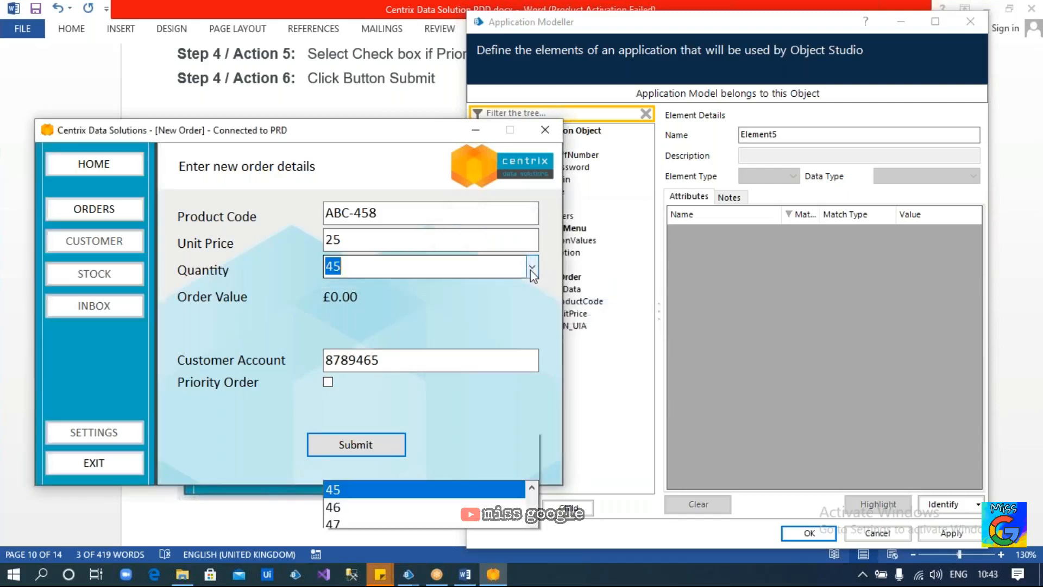
scroll(342, 109, "up", 2)
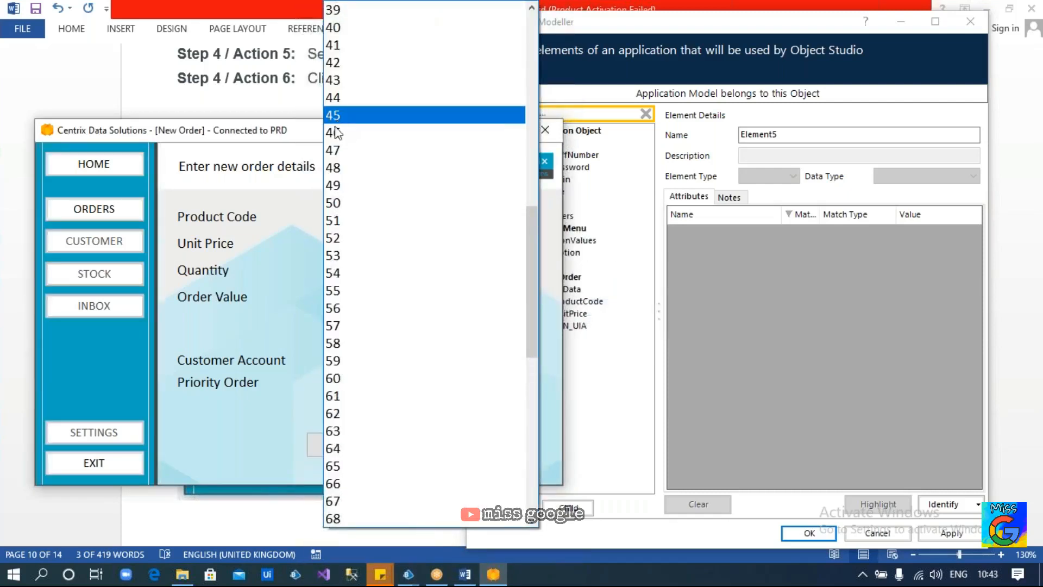
left_click(275, 301)
left_click(357, 262)
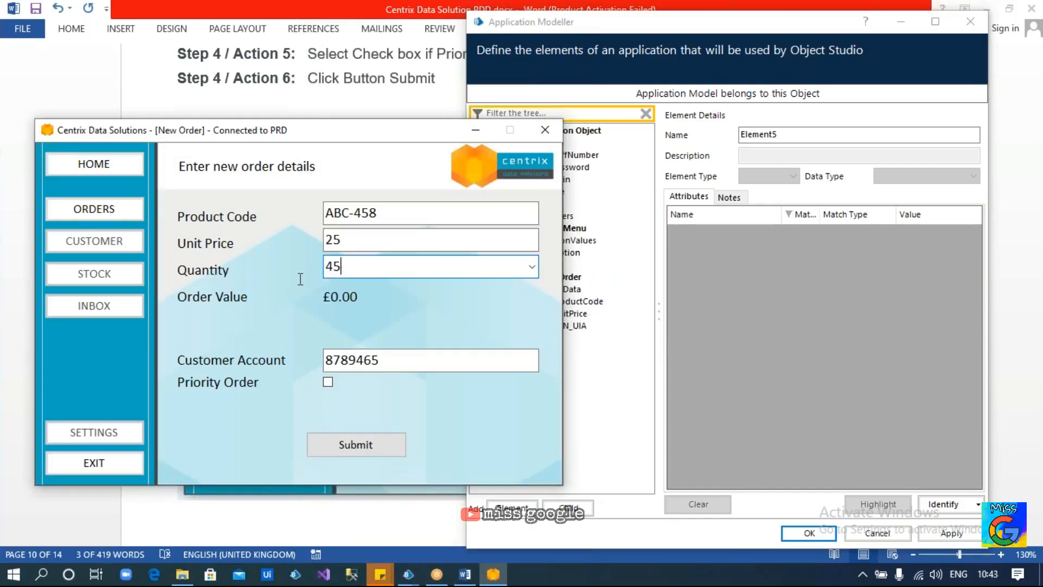
key("BackSpace")
key("BackSpace")
type("6564")
key("BackSpace")
key("BackSpace")
key("BackSpace")
key("BackSpace")
Pick 35 from the Quantity list, giving an Order Value of £875.00, and launch Identify again
left_click(531, 267)
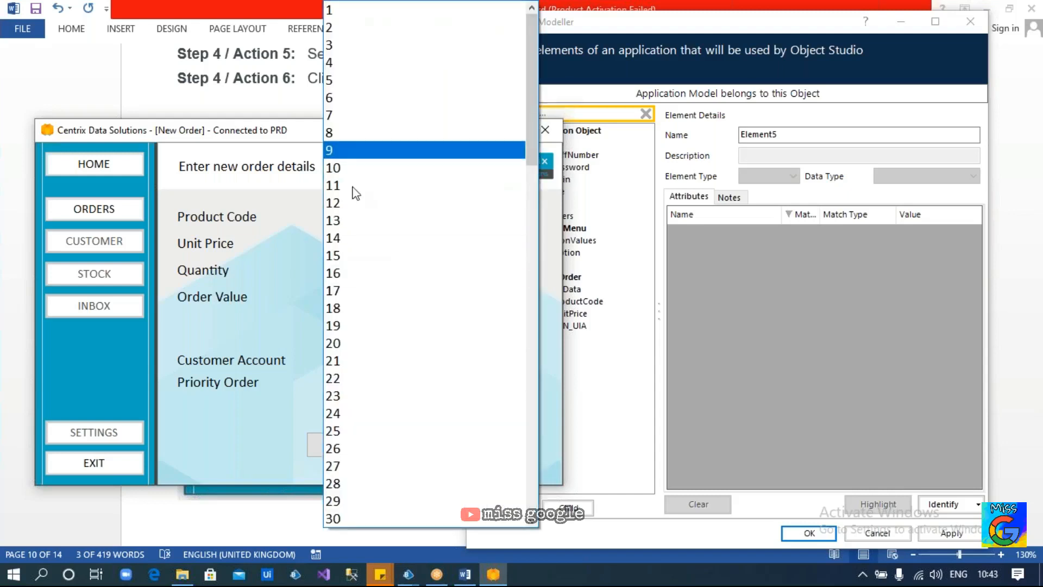
scroll(369, 429, "down", 3)
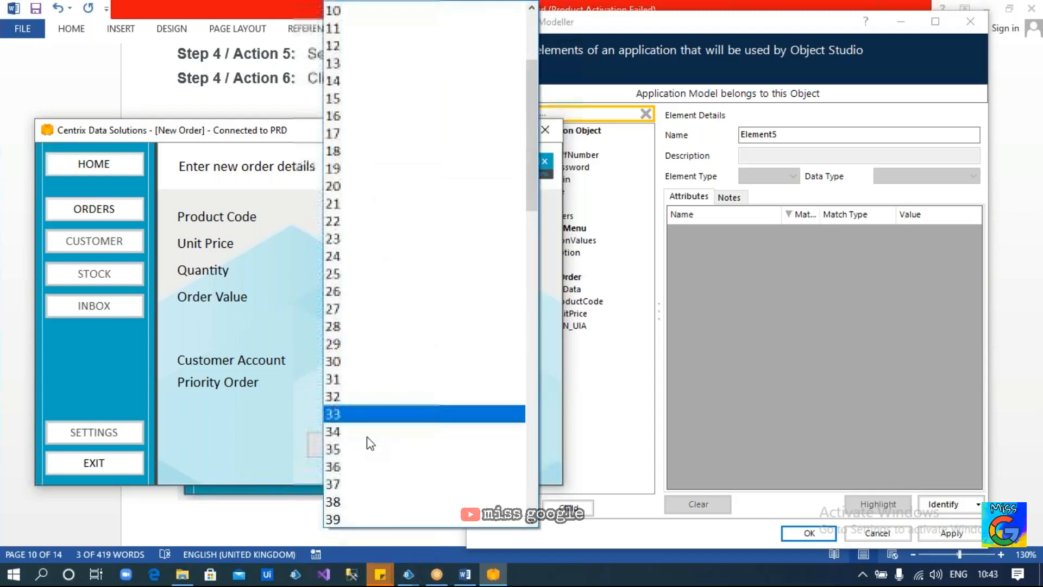
scroll(370, 444, "down", 1)
left_click(347, 409)
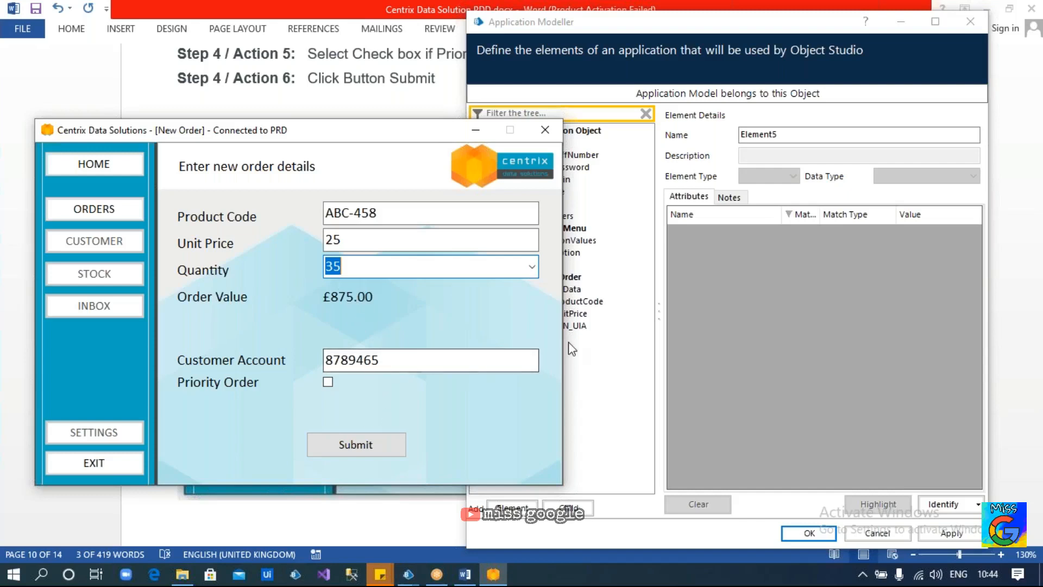
left_click(616, 354)
left_click(943, 504)
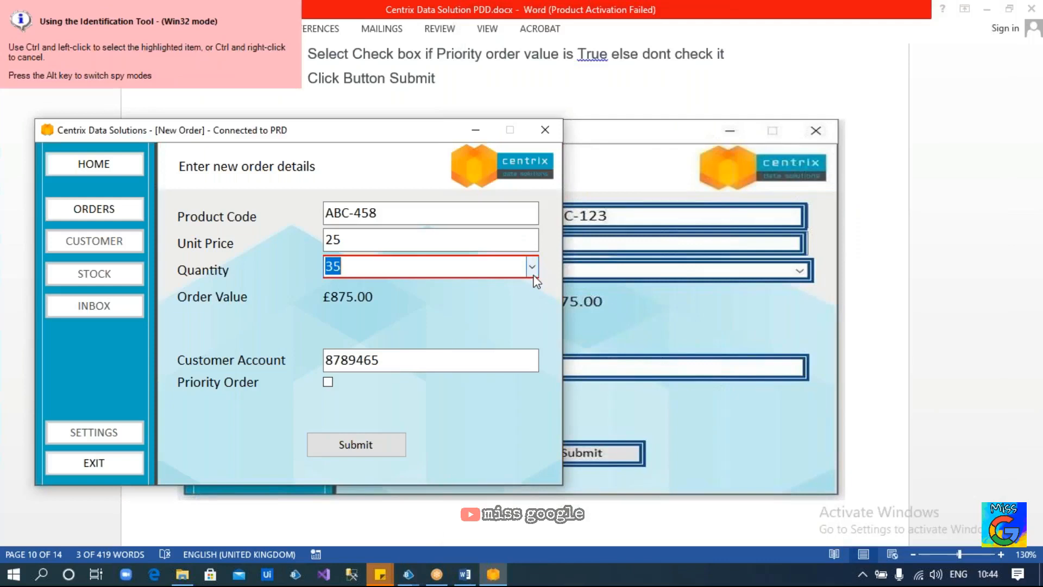
Capture the Quantity combo as Element5, untick Visible, Screen Visible and Enabled, and highlight it
left_click(537, 280, "ctrl")
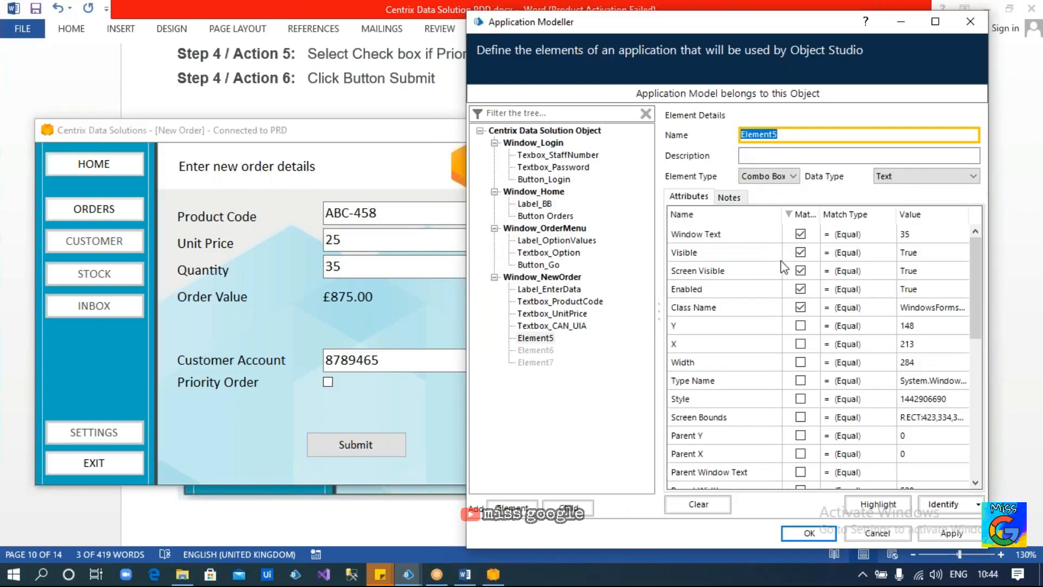
left_click(800, 252)
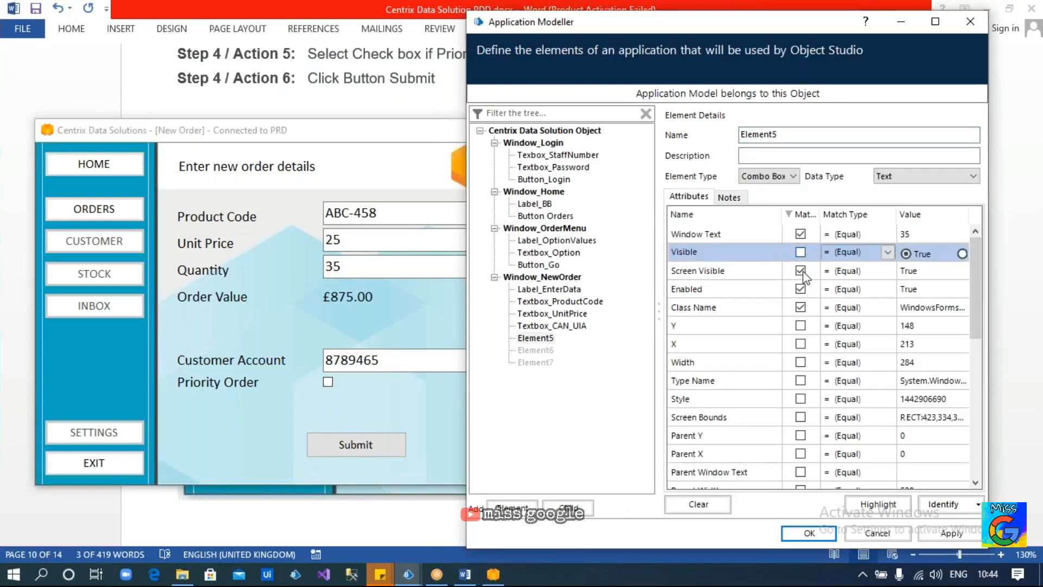
left_click(802, 270)
left_click(800, 289)
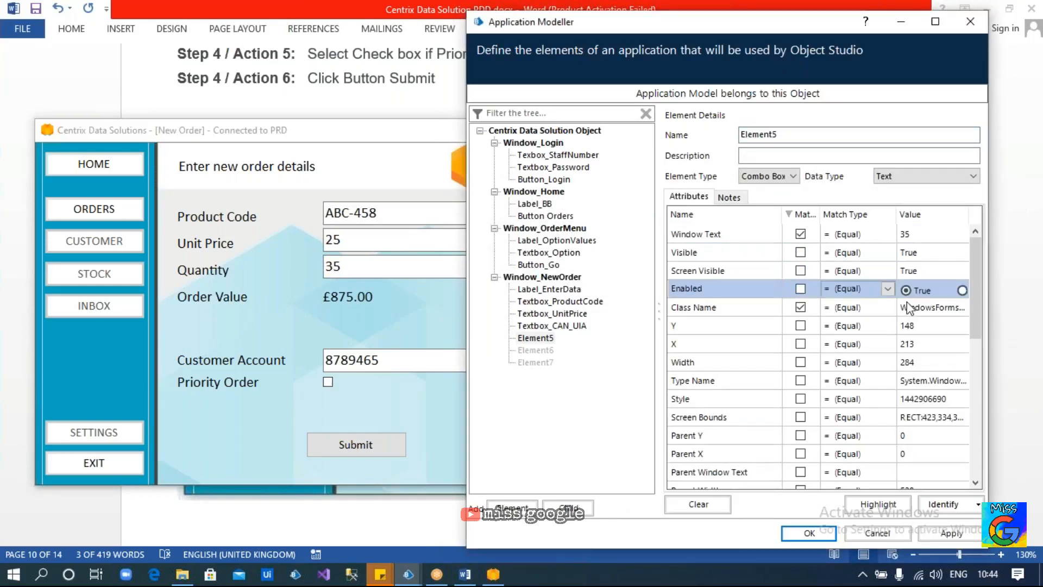
left_click(924, 307)
left_click(960, 308)
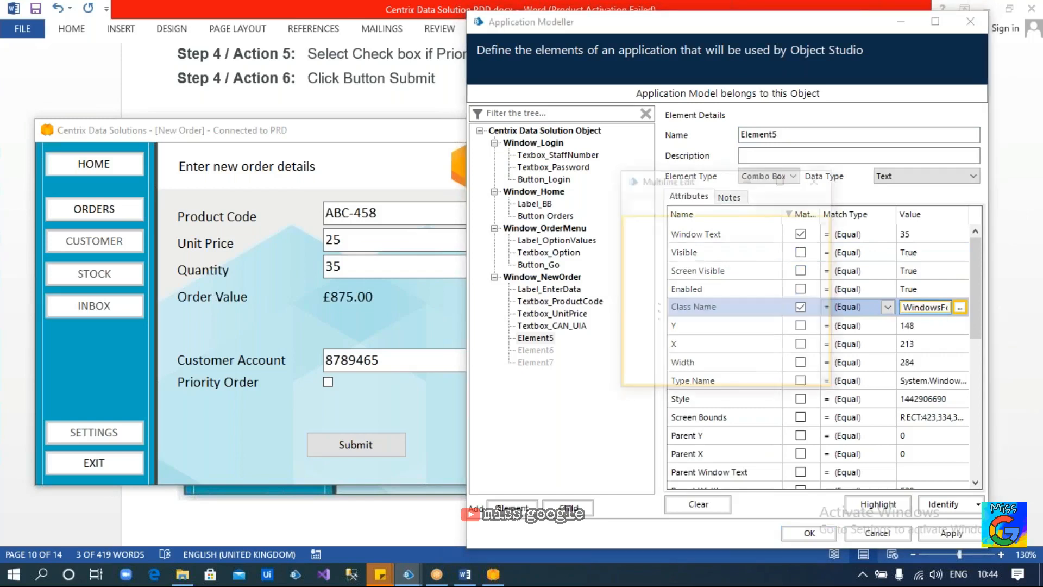
left_click_drag(739, 222, 582, 221)
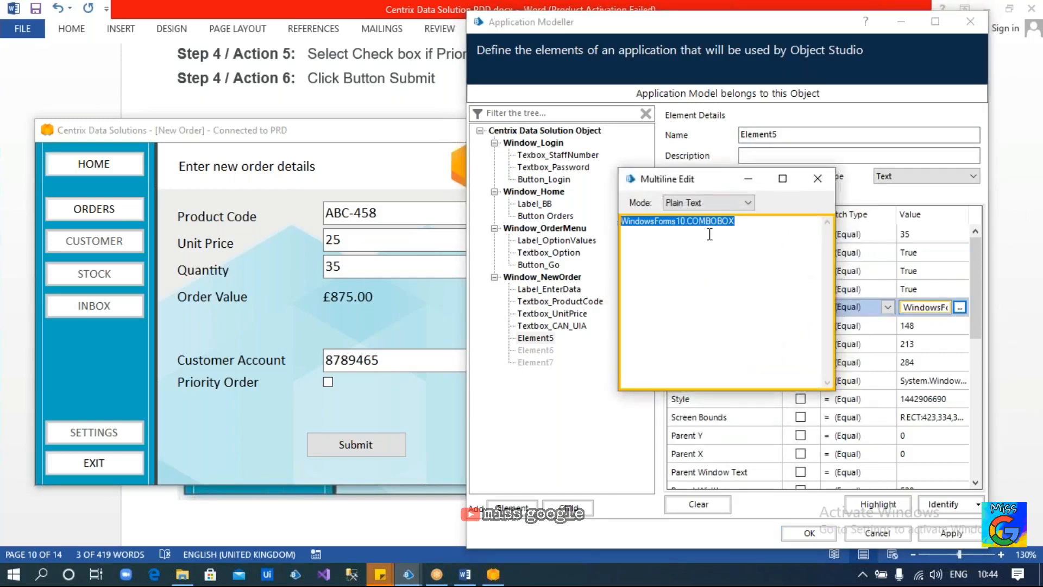
left_click(818, 179)
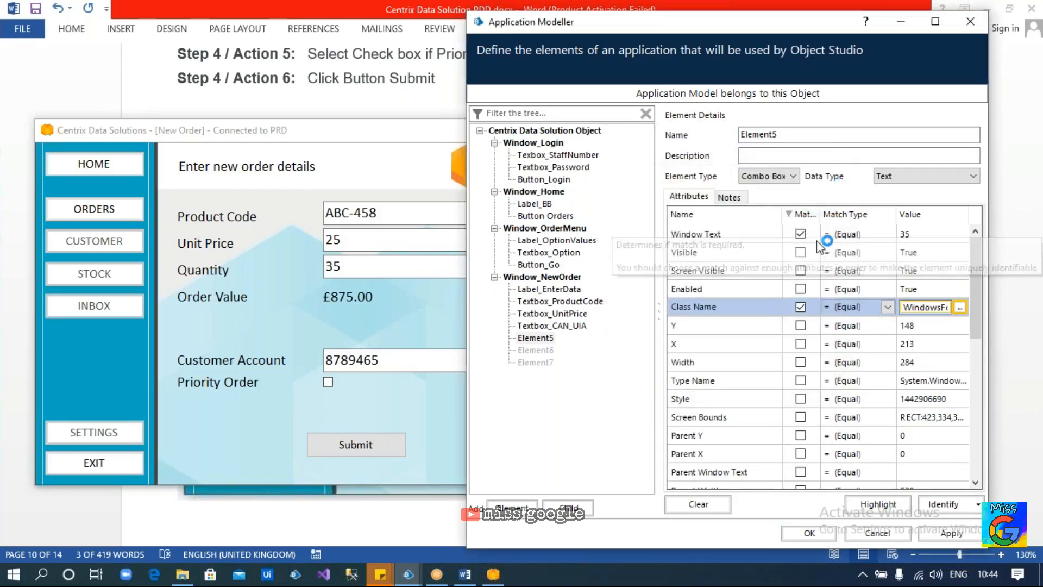
left_click(918, 234)
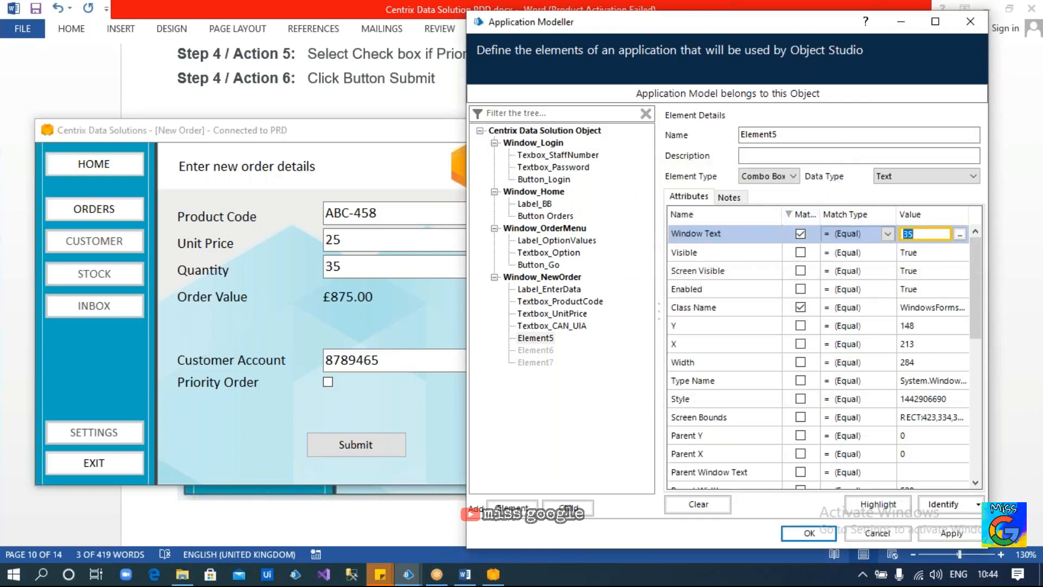
left_click(878, 503)
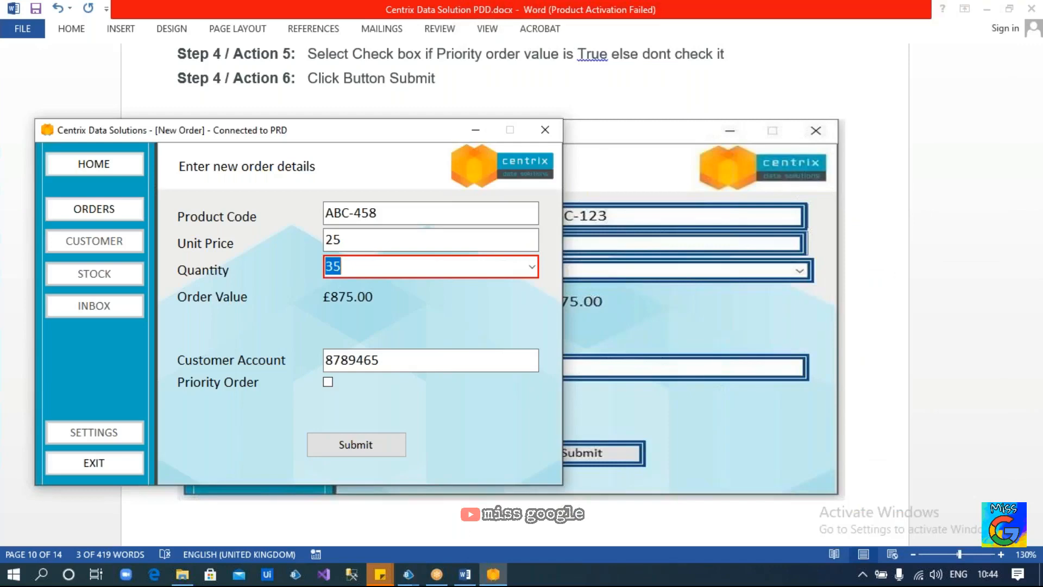
Change Quantity to 51 and re-test Highlight, dismissing the resulting not-found error
left_click(532, 267)
left_click(435, 292)
left_click(878, 504)
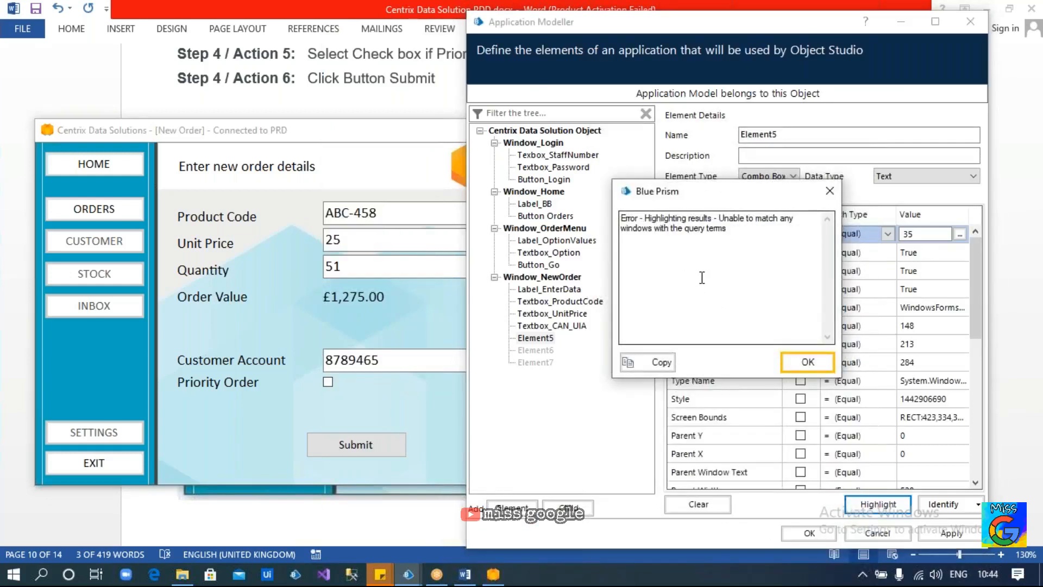
left_click(805, 362)
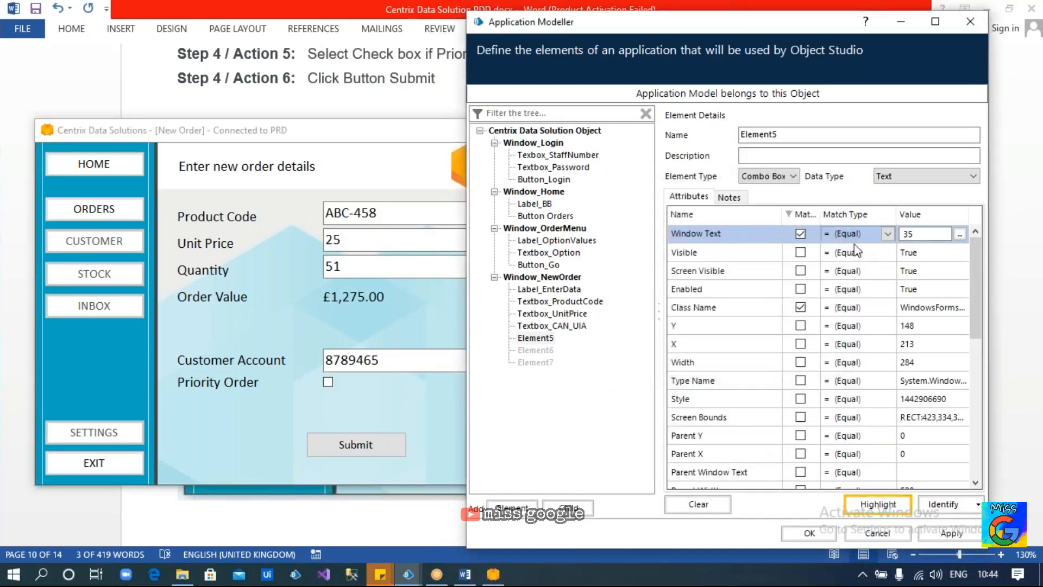
Set Element5's Window Text match type to Wildcard with value * and test the highlight
left_click(887, 235)
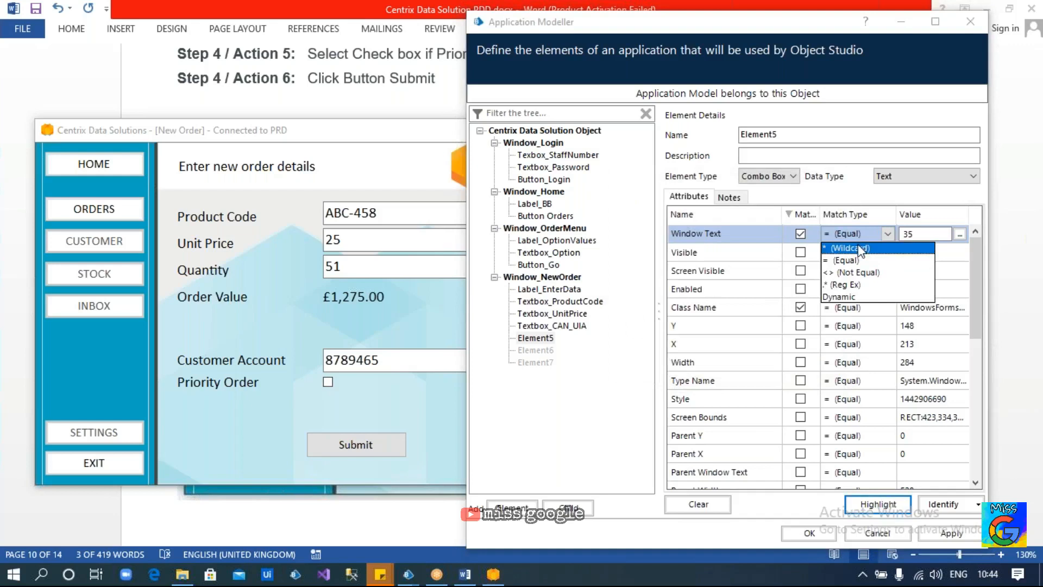
left_click(560, 345)
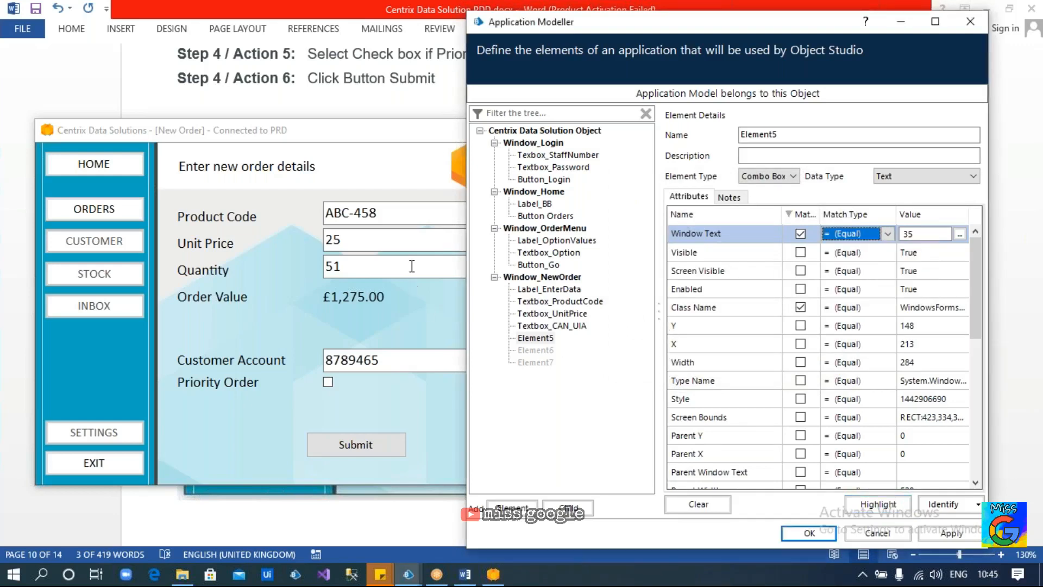
left_click(414, 288)
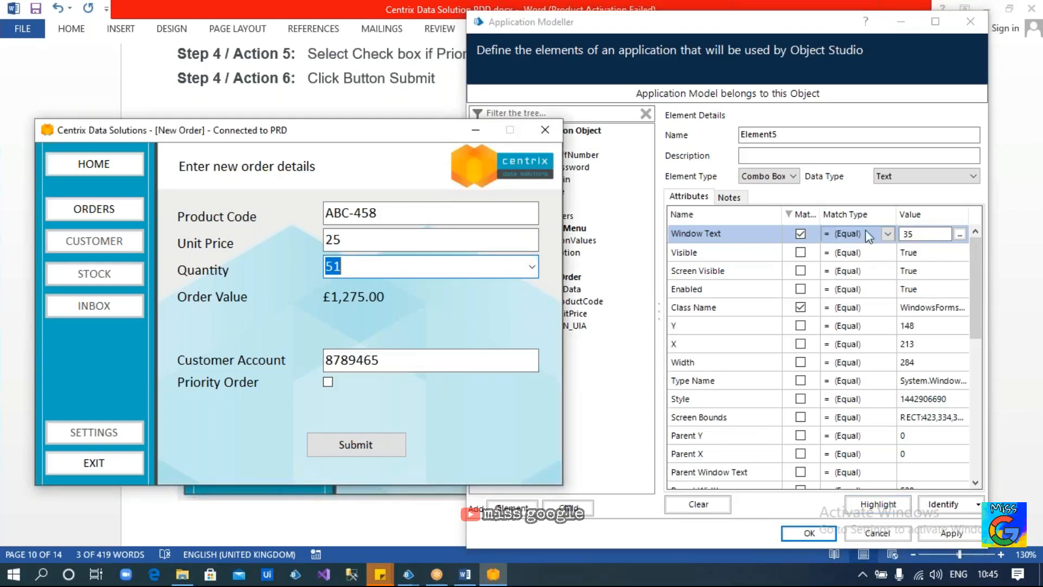
left_click(888, 234)
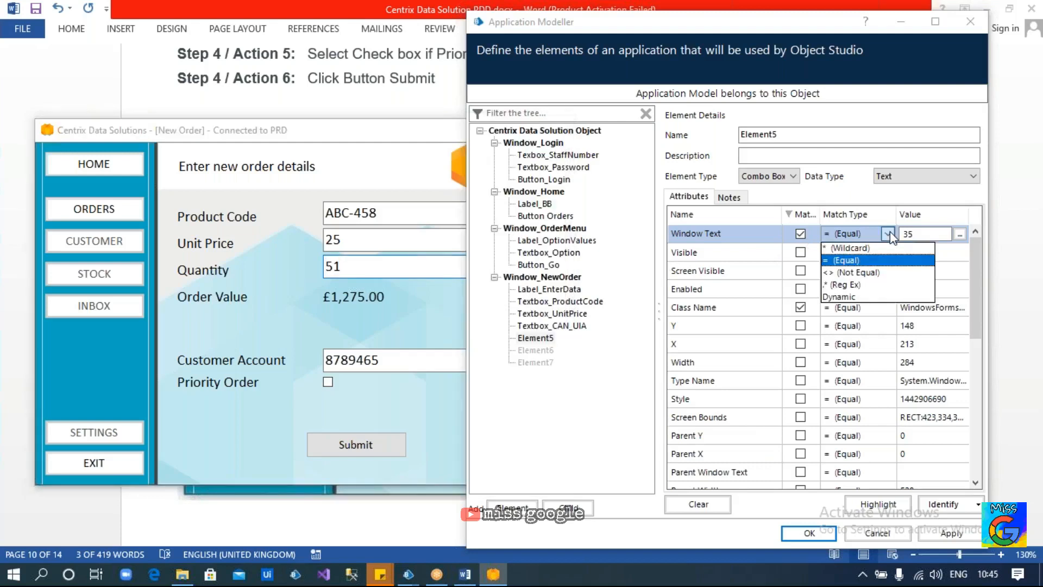
left_click(850, 248)
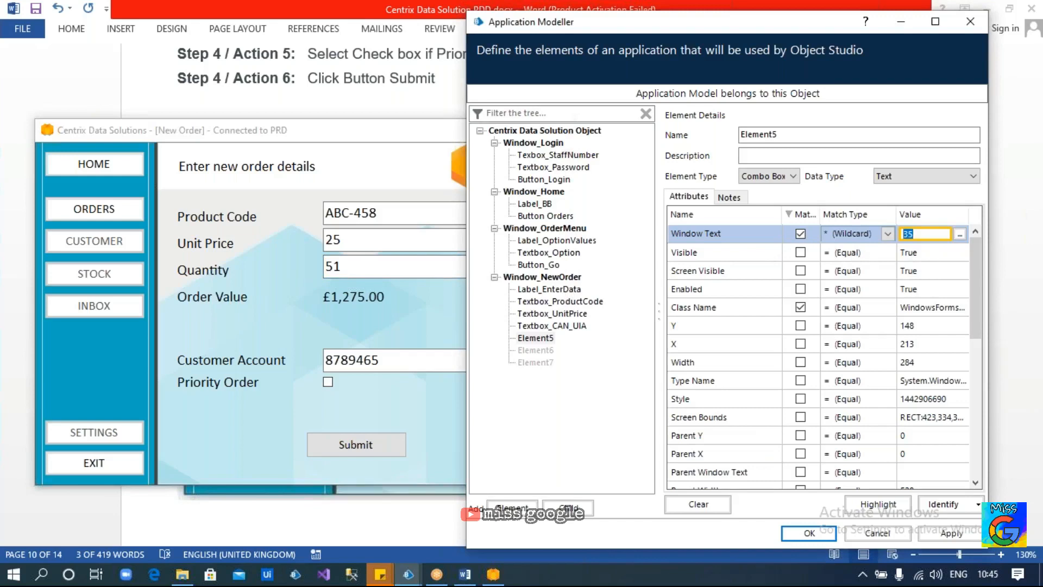
type("*")
left_click(807, 215)
left_click(807, 215)
left_click(889, 505)
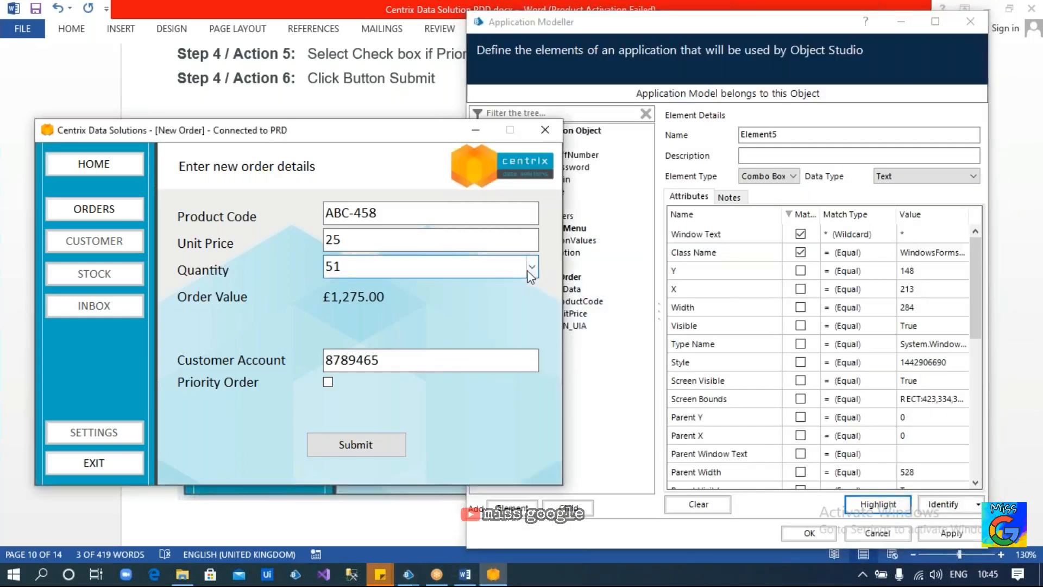
Change Quantity to 66 and confirm Highlight still finds the Quantity box
left_click(530, 267)
left_click(435, 274)
left_click(859, 499)
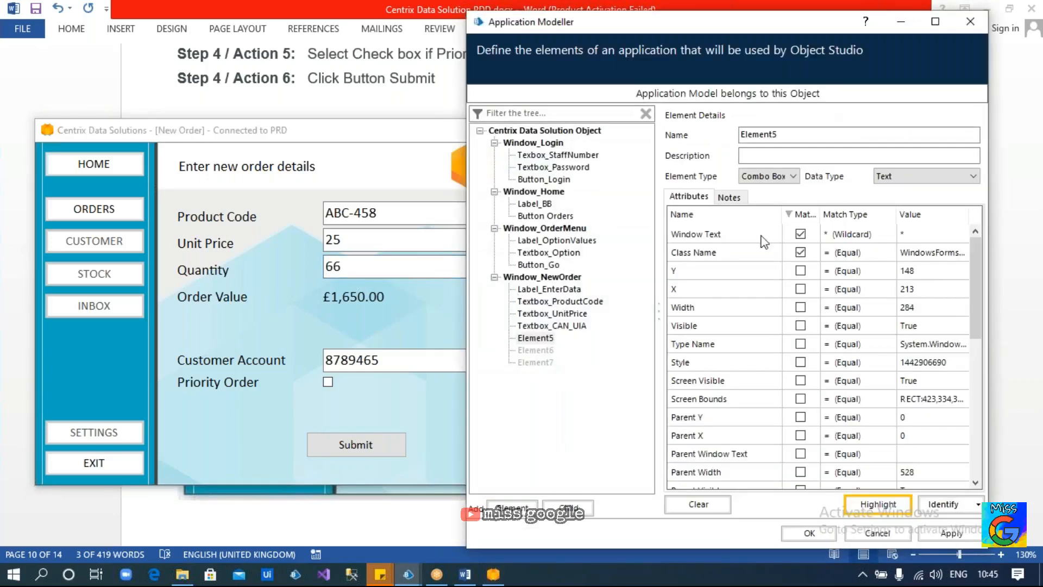
double_click(759, 134)
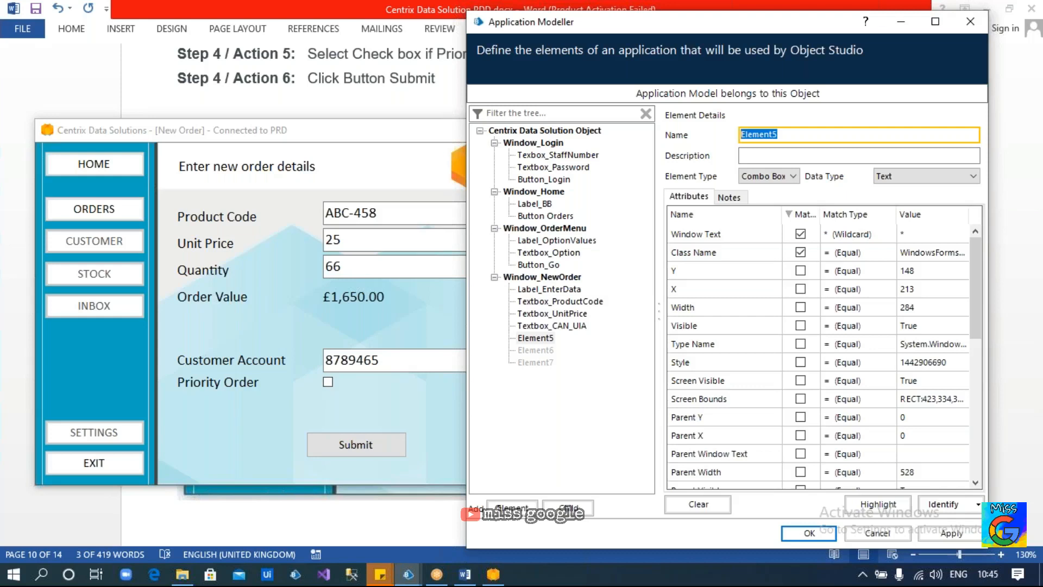
Name Element5 Combobox_Quantity and select Element6 in the element tree
type("Combobox_Quantity")
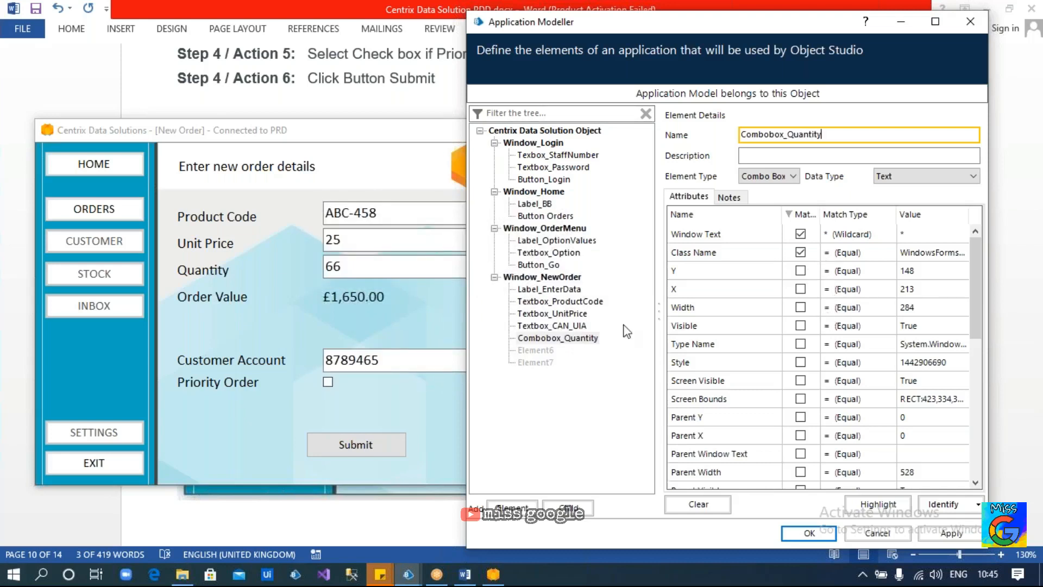
left_click(536, 353)
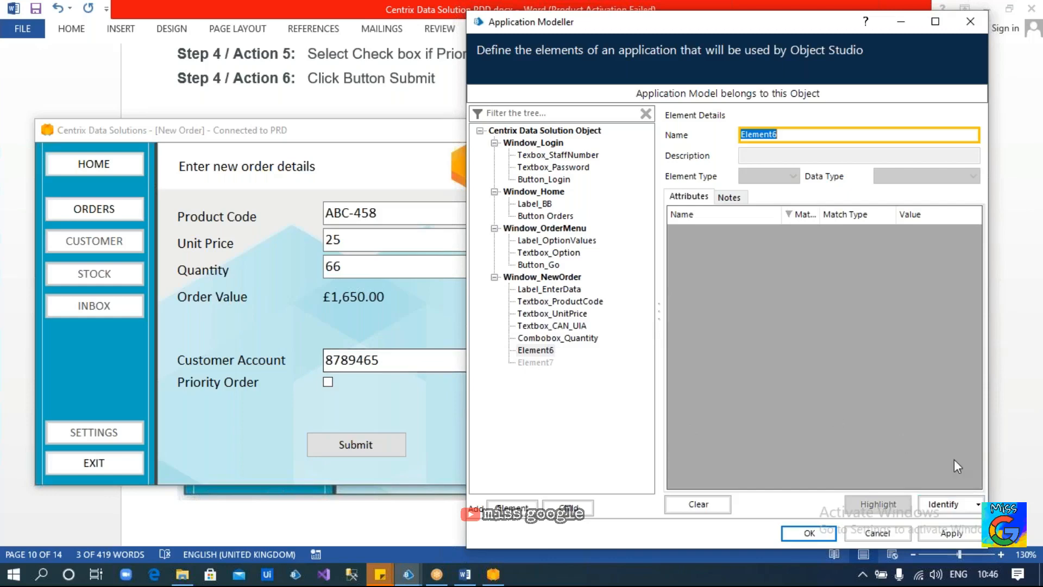
Capture the Customer Account field as Element6
left_click(947, 497)
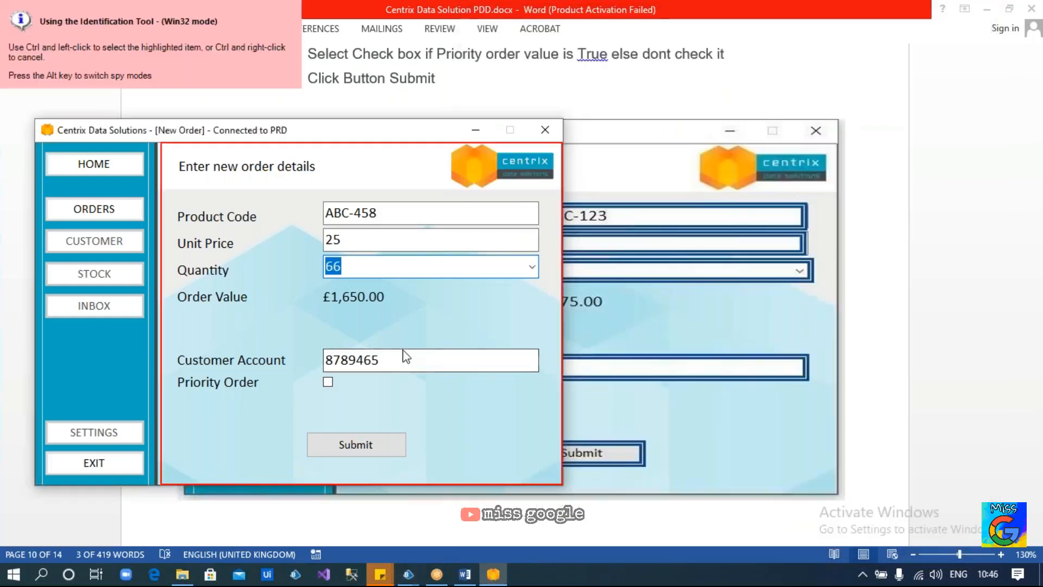
left_click(408, 361, "ctrl")
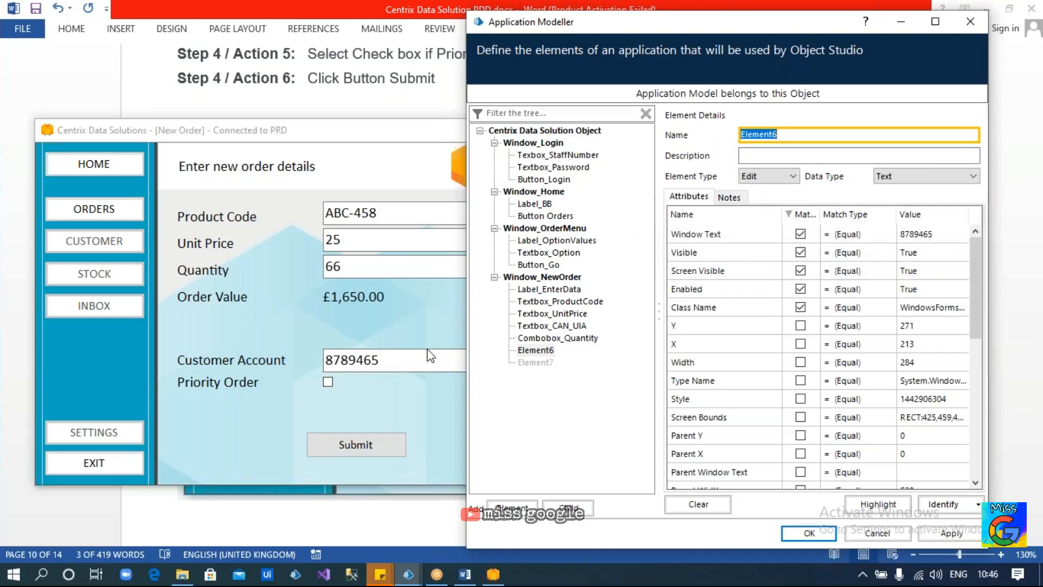
left_click_drag(411, 360, 280, 359)
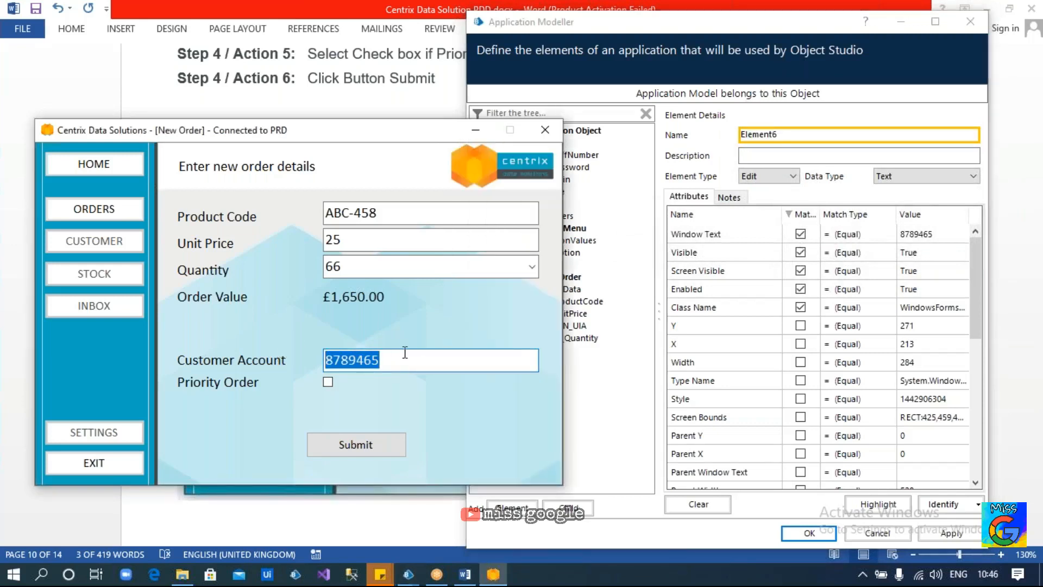
Return to the orders menu and open a fresh New Order form with option 1
left_click(117, 213)
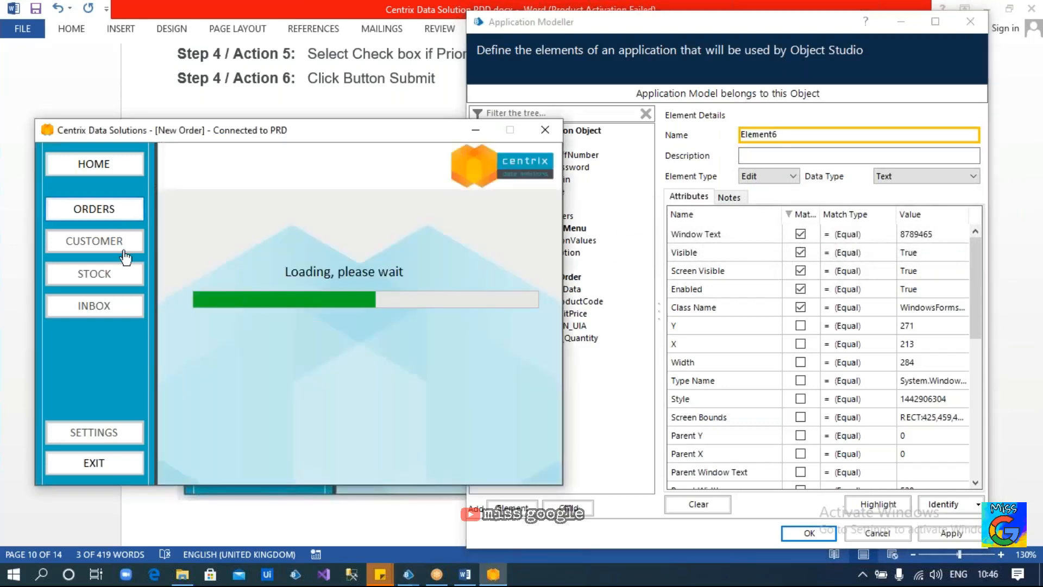
left_click(266, 418)
type("1")
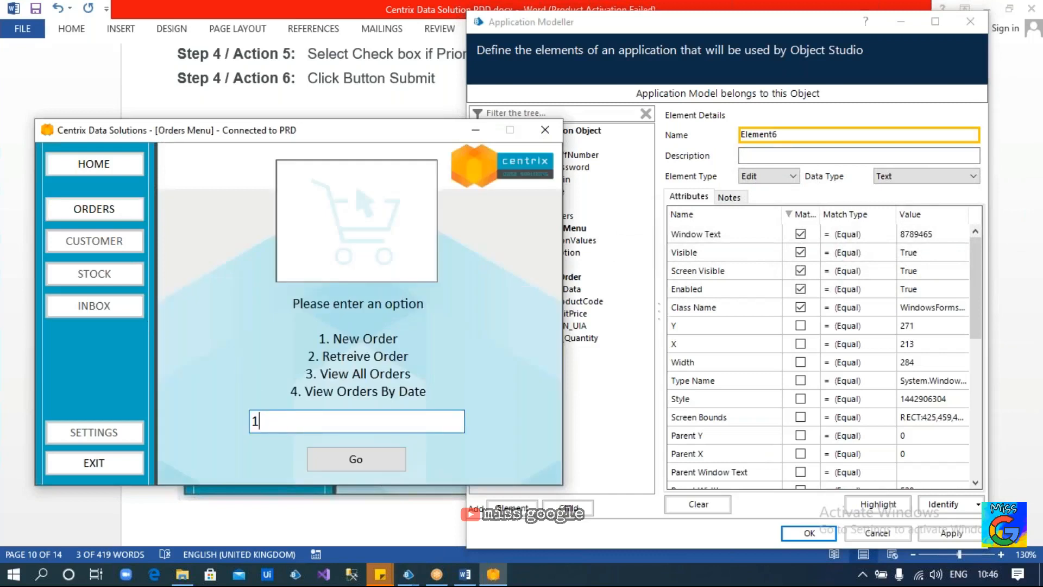
left_click(349, 459)
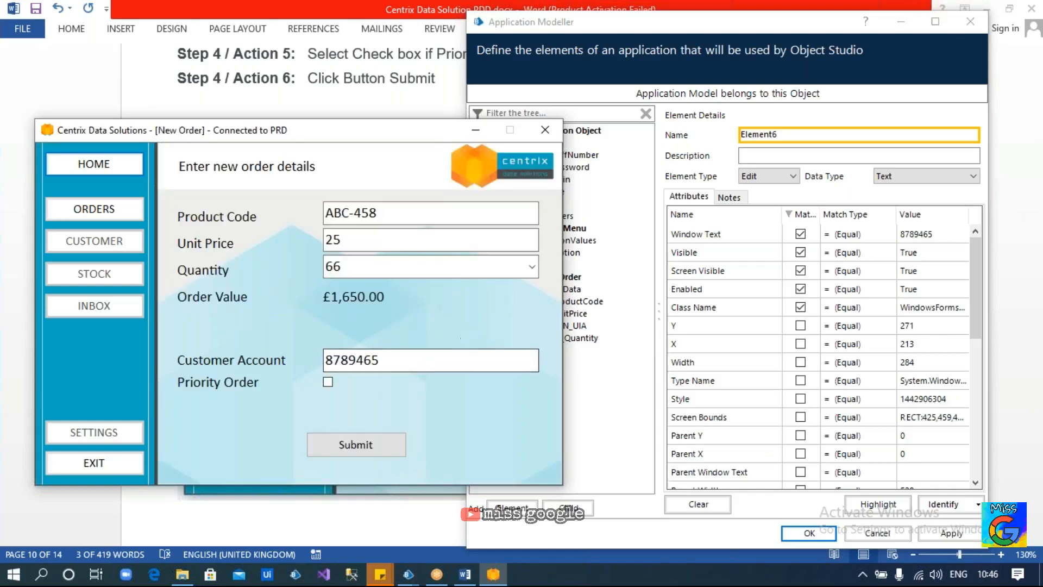
Clear the Product Code, Unit Price, Quantity and Customer Account fields
left_click_drag(391, 211, 238, 222)
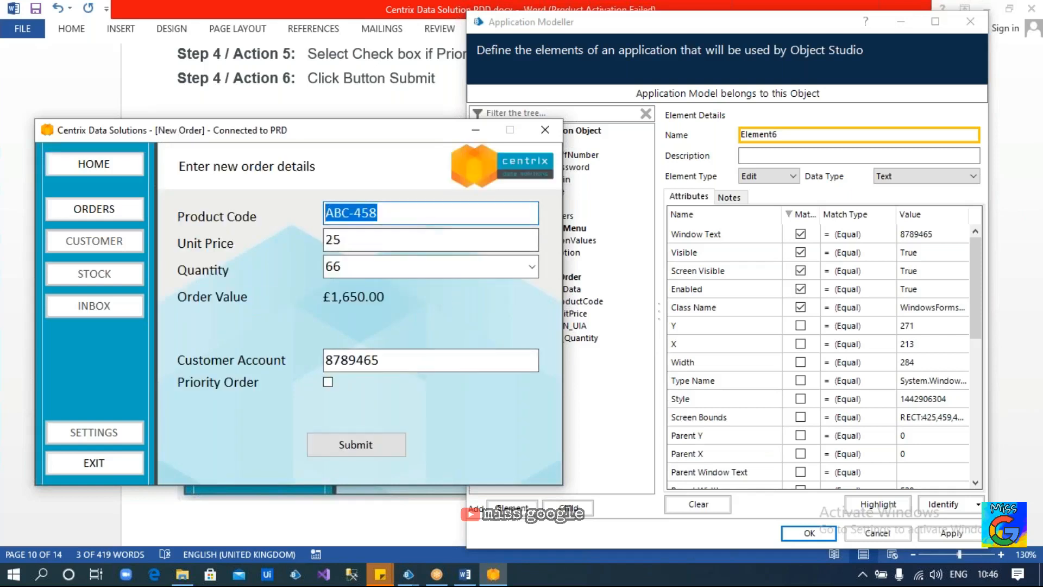
key("BackSpace")
left_click_drag(352, 241, 279, 241)
key("BackSpace")
key("Tab")
key("BackSpace")
left_click_drag(411, 361, 134, 347)
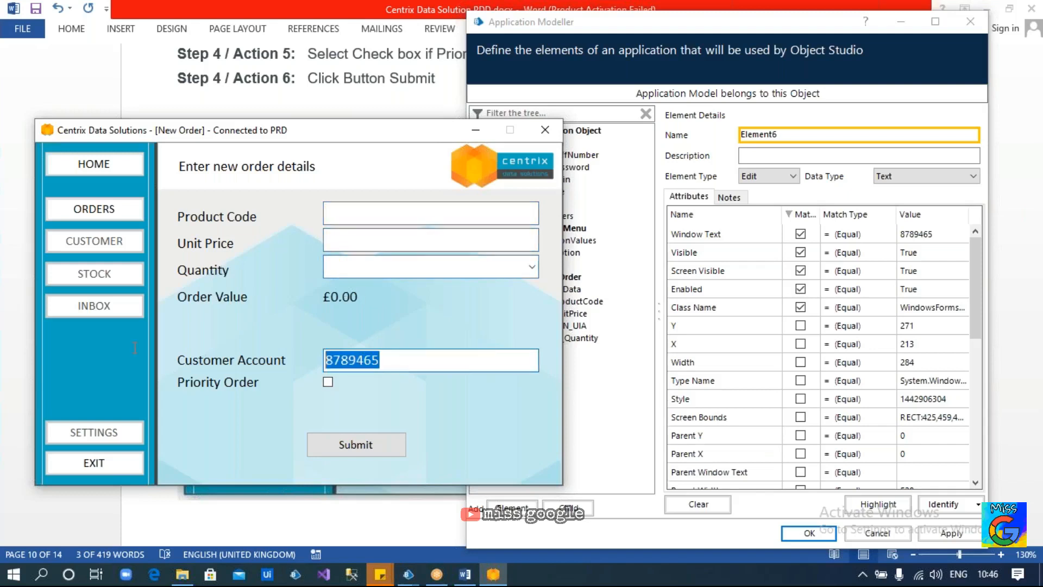
key("BackSpace")
Match Element6 on Class Name and Match Index 3 instead of window/visibility attributes, then delete Element6
left_click(800, 252)
left_click(800, 271)
left_click(800, 234)
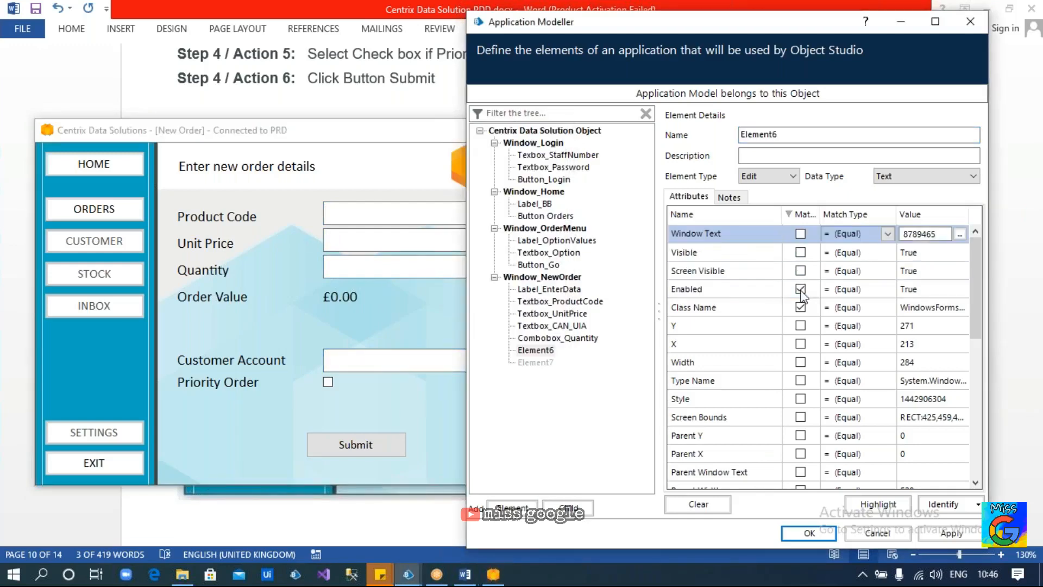
left_click(800, 289)
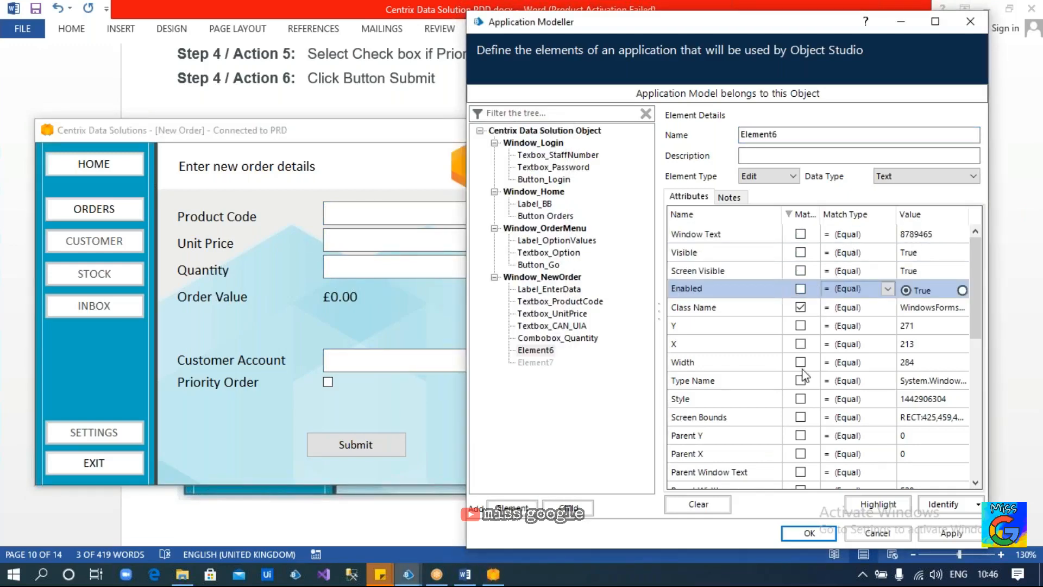
scroll(811, 375, "down", 4)
scroll(811, 375, "down", 3)
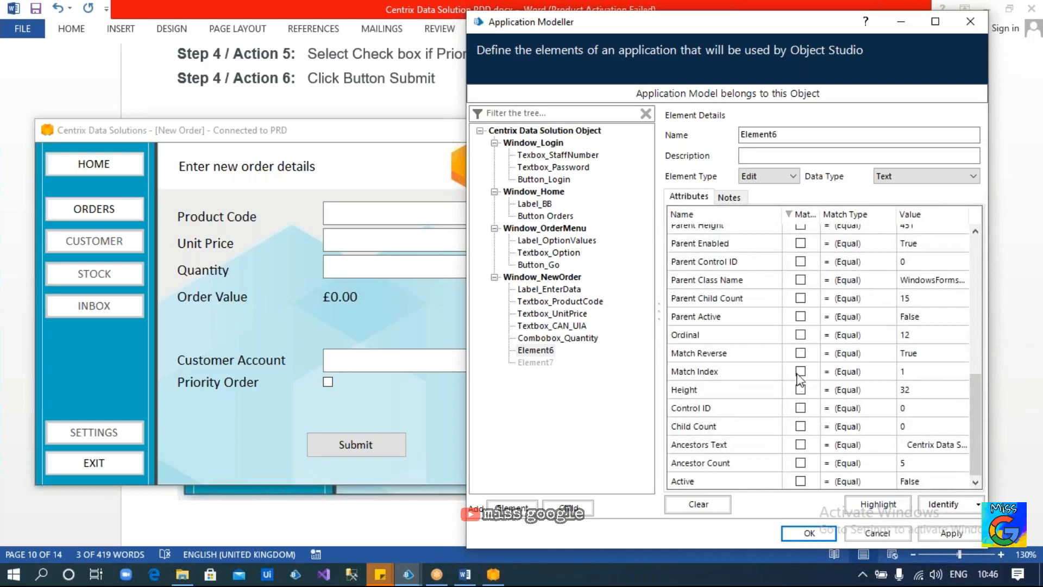
left_click(800, 371)
left_click(920, 371)
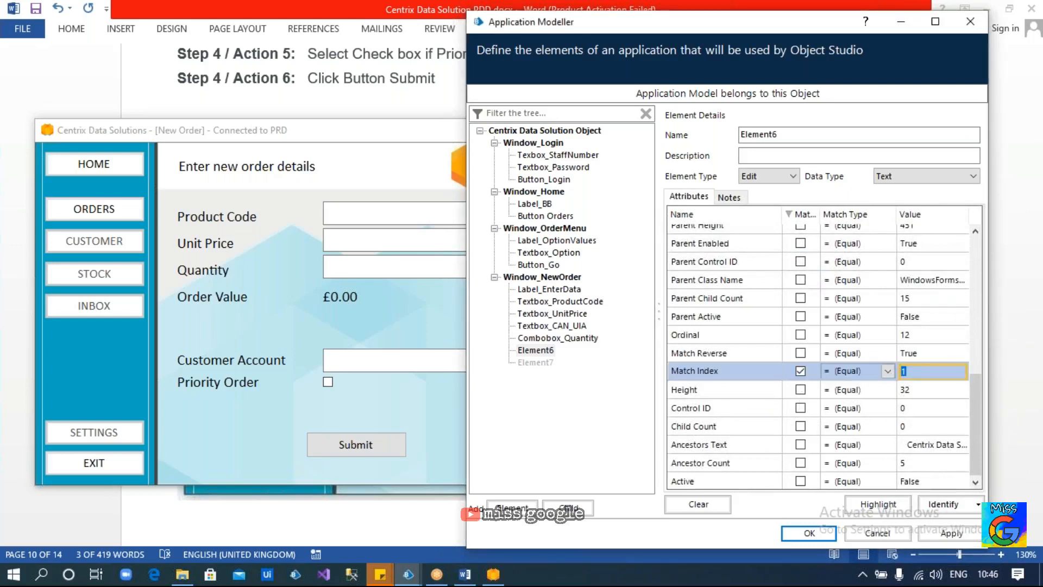
type("3")
right_click(546, 350)
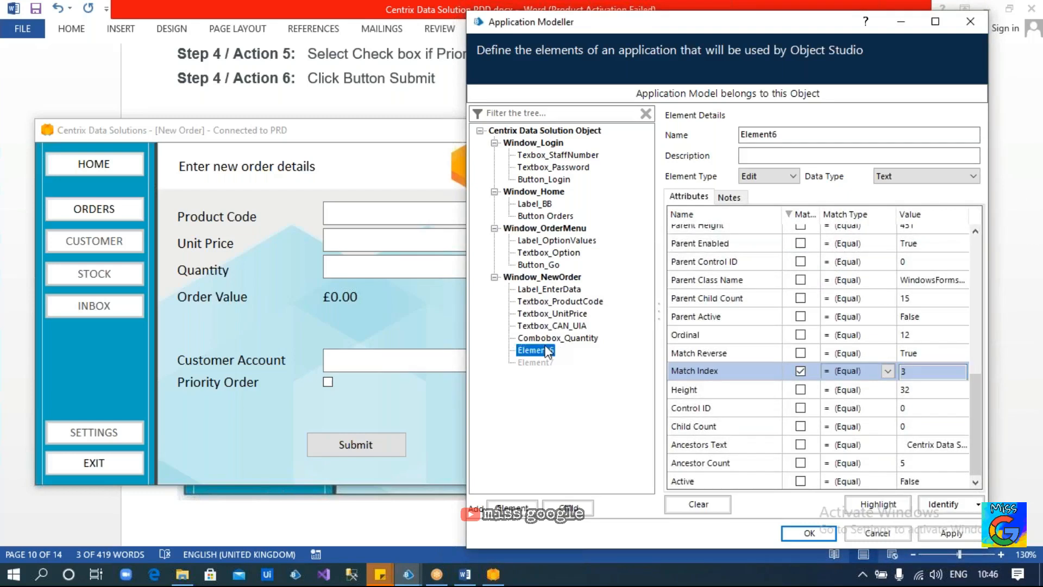
left_click(596, 353)
Capture the Priority Order checkbox as Element7 without Window Text, Visible, Screen Visible or Enabled; highlight shows multiple matches
left_click(545, 354)
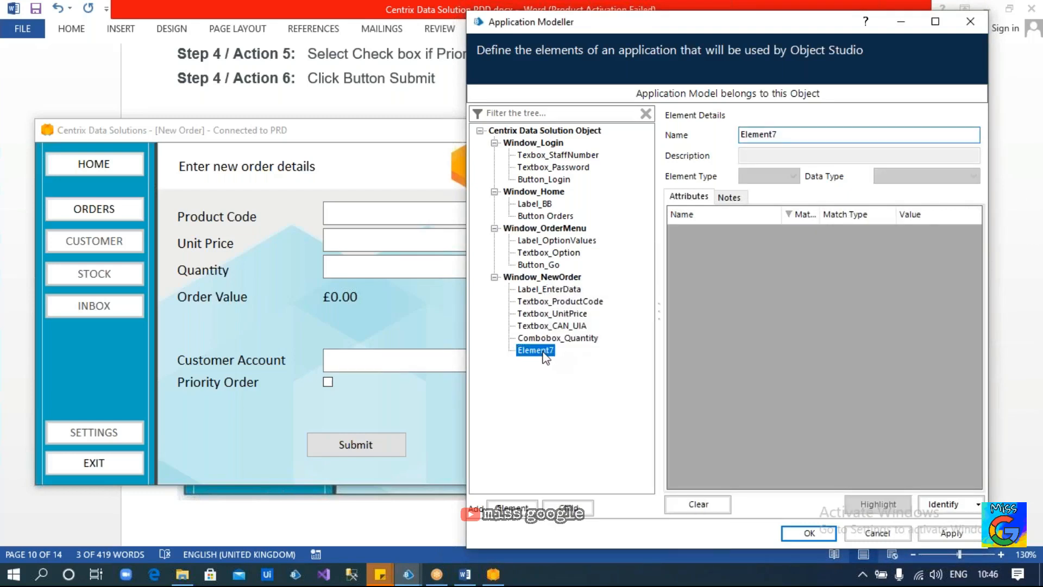
left_click(943, 504)
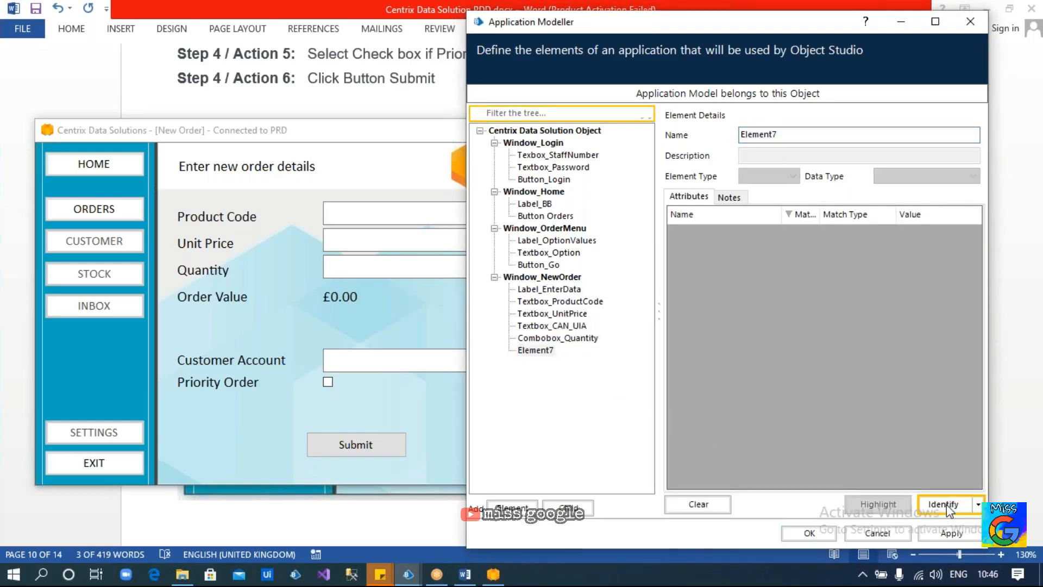
left_click(330, 382, "ctrl")
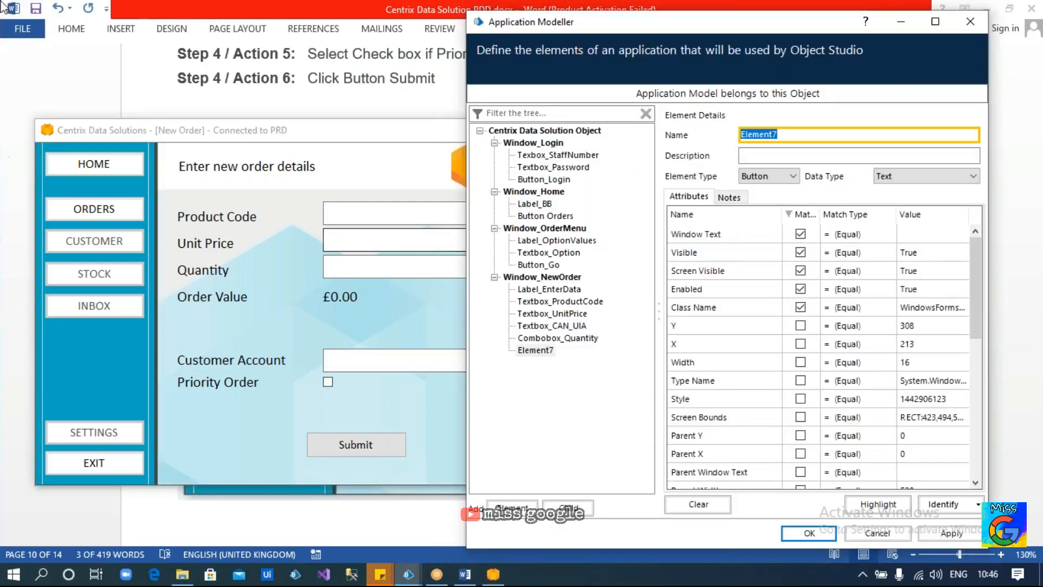
left_click(800, 233)
left_click(800, 252)
left_click(800, 271)
left_click(800, 288)
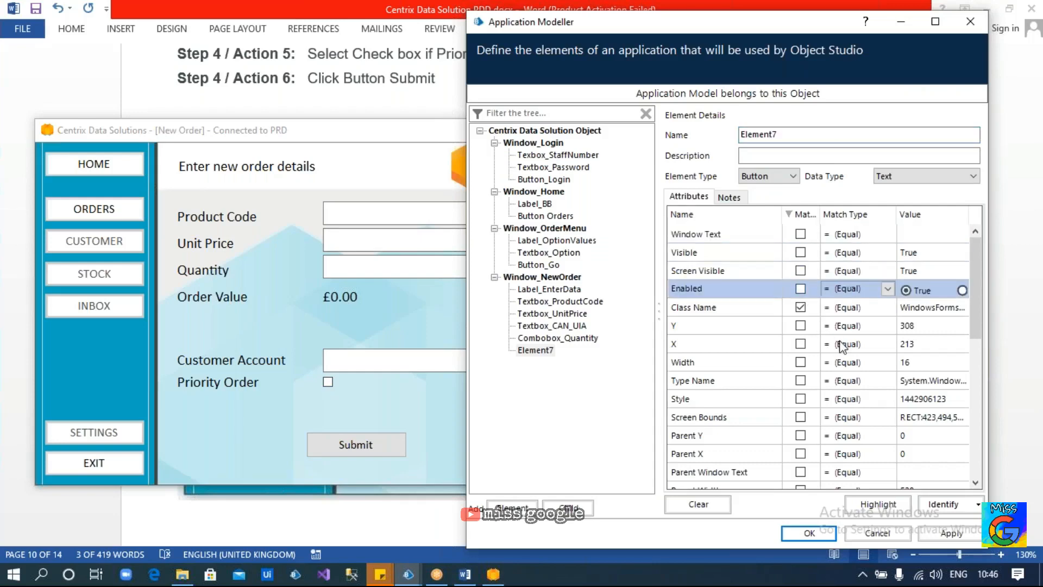
left_click(850, 504)
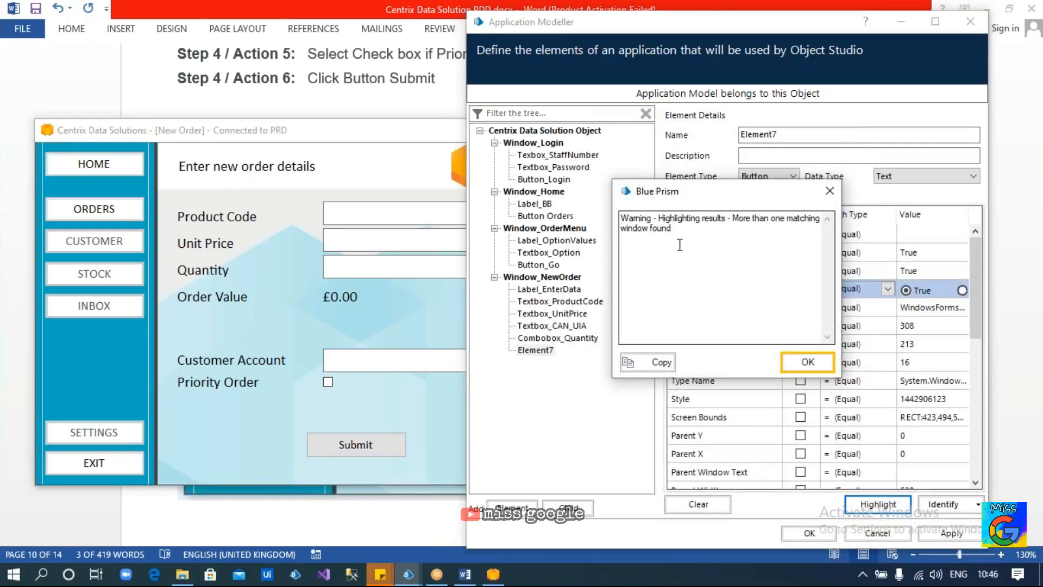
left_click(804, 363)
Retest with Window Text, then match Element7 on Match Index instead and highlight again
left_click(800, 234)
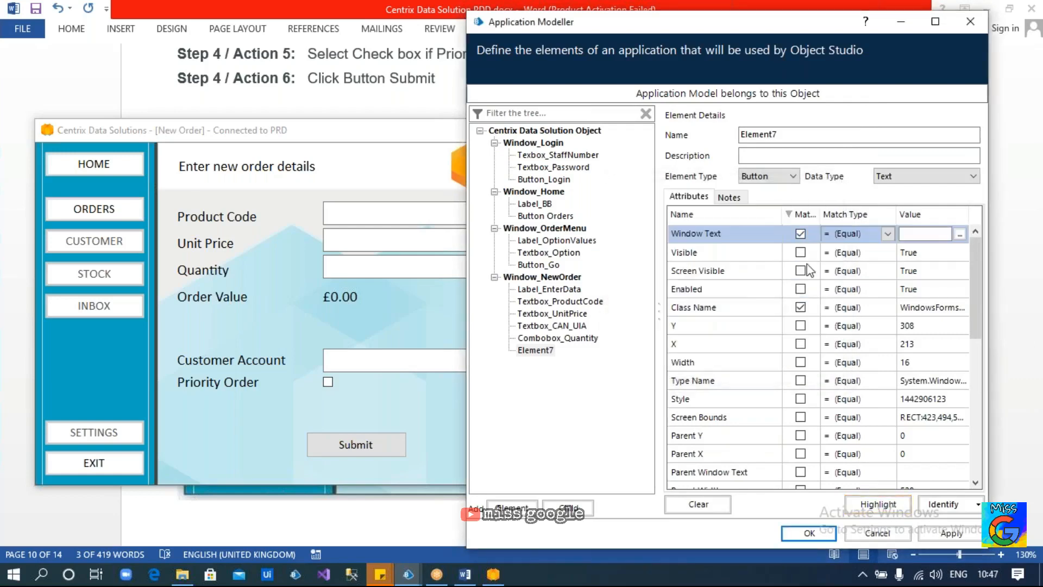
left_click(869, 503)
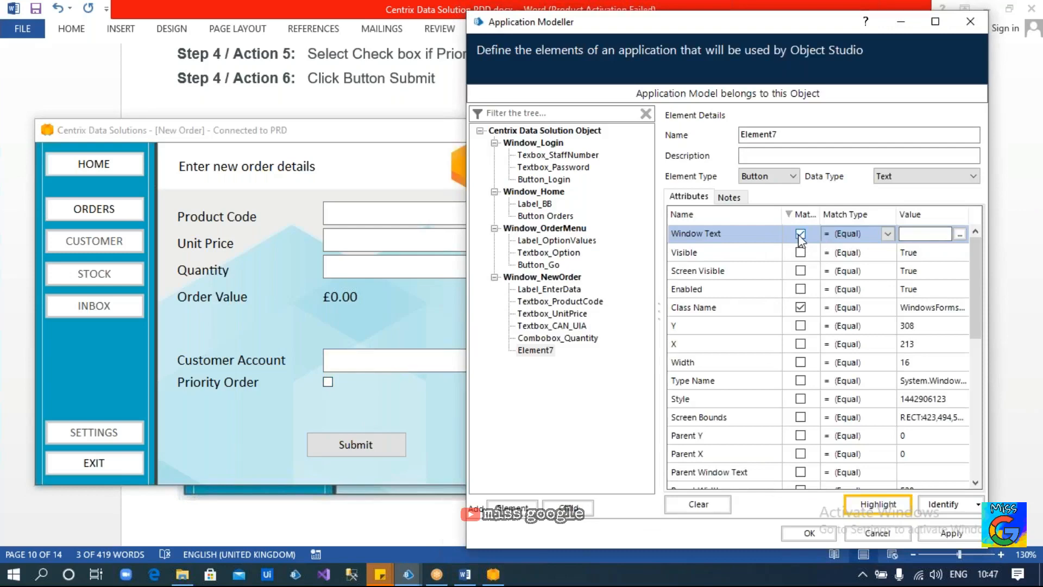
left_click(800, 234)
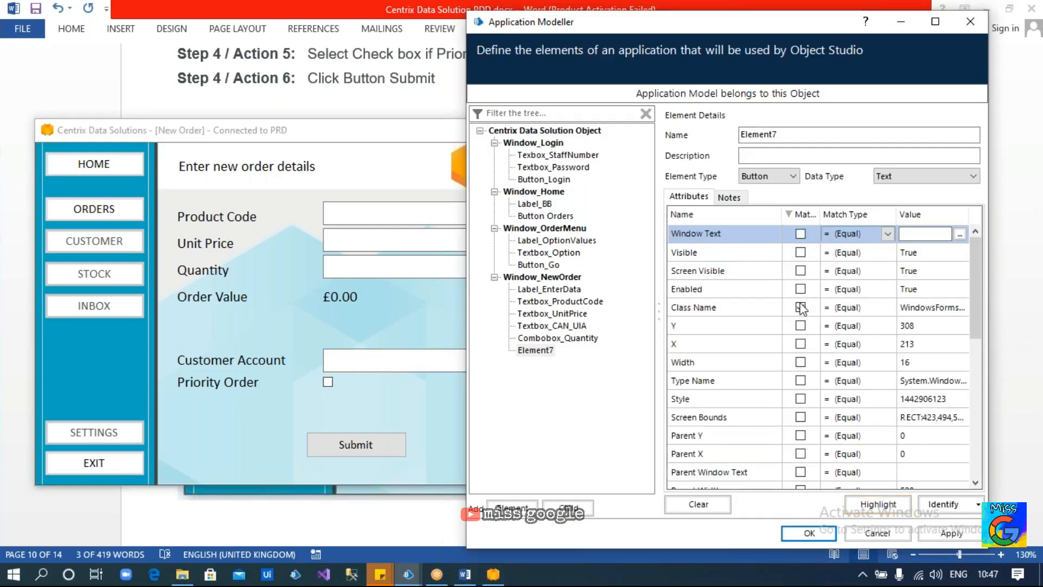
scroll(801, 307, "down", 5)
scroll(799, 322, "down", 2)
left_click(800, 370)
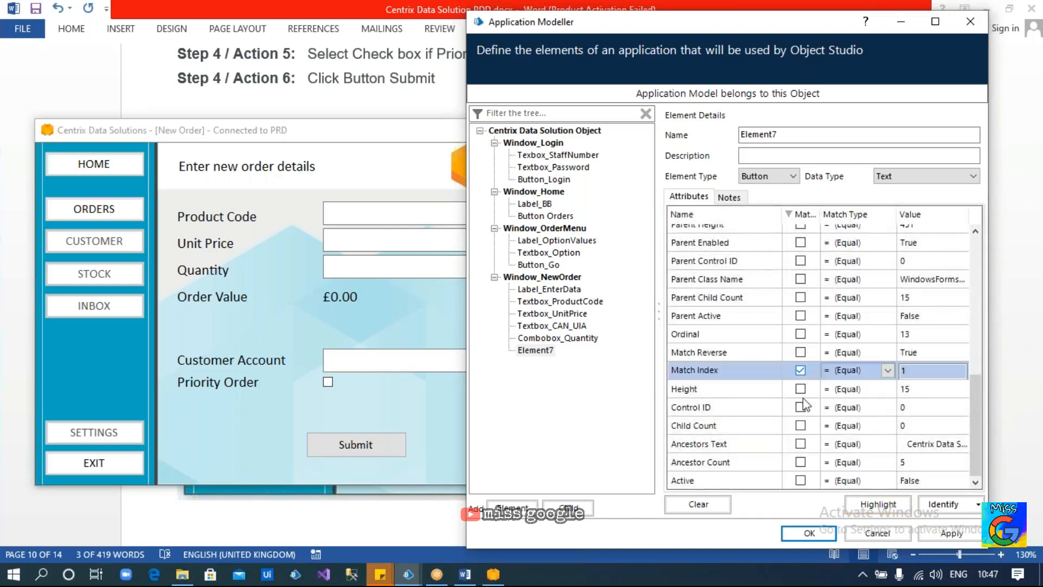
left_click(876, 505)
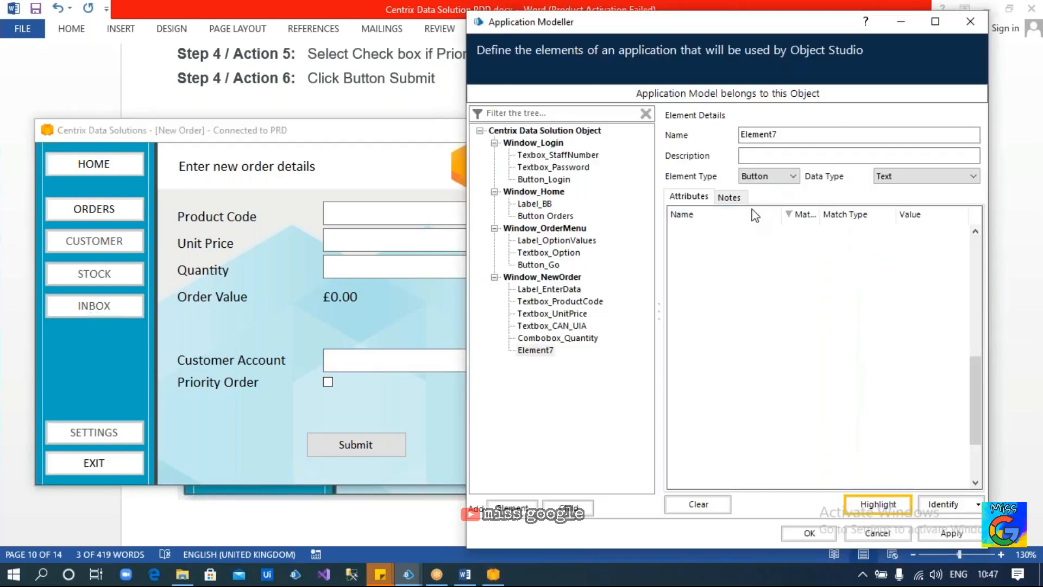
Show Element7's attributes with the matched ones sorted to the top and inspect its Class Name value
left_click(536, 352)
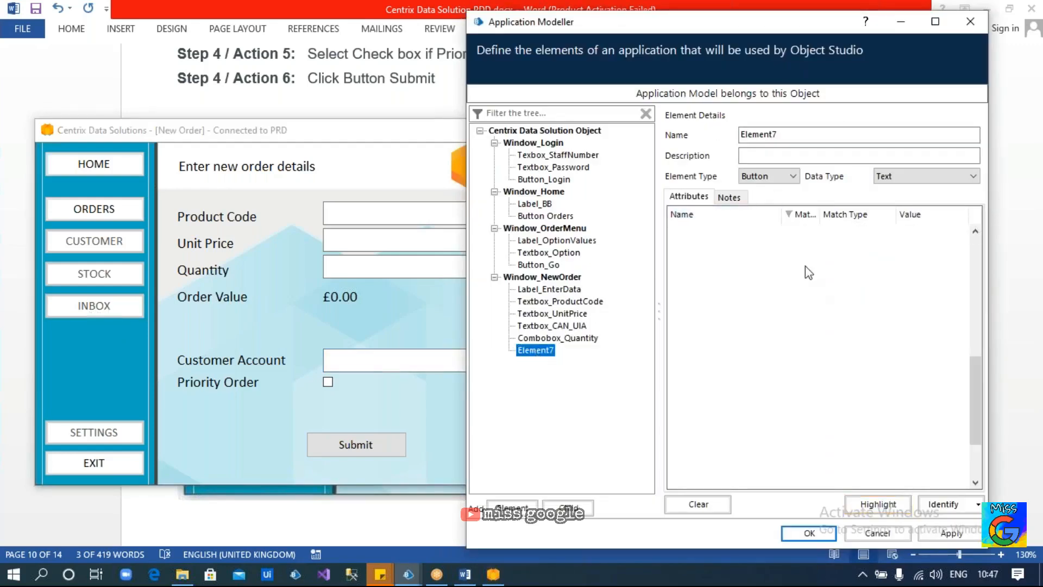
left_click(802, 215)
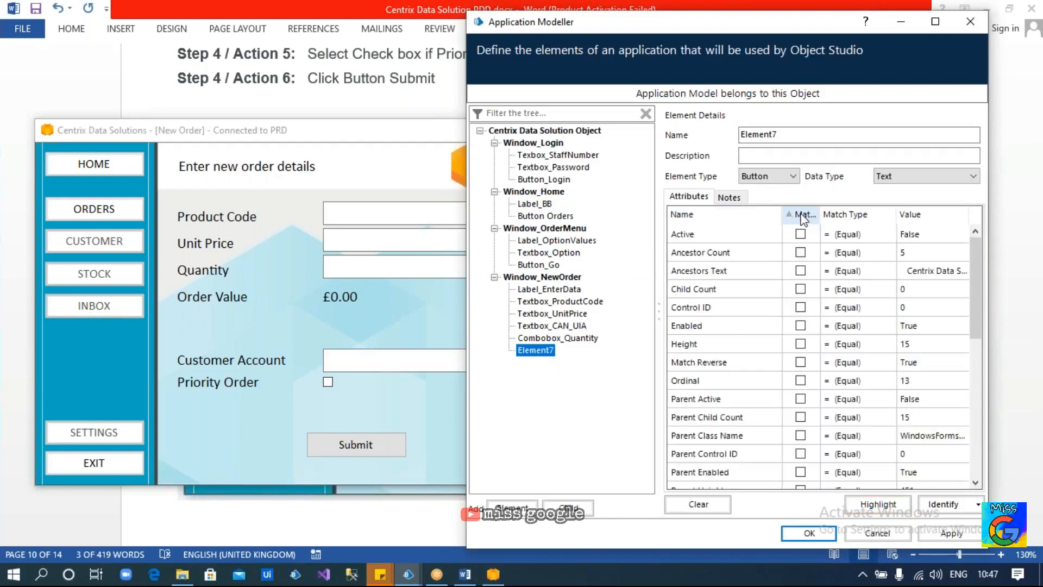
left_click(801, 215)
left_click(926, 252)
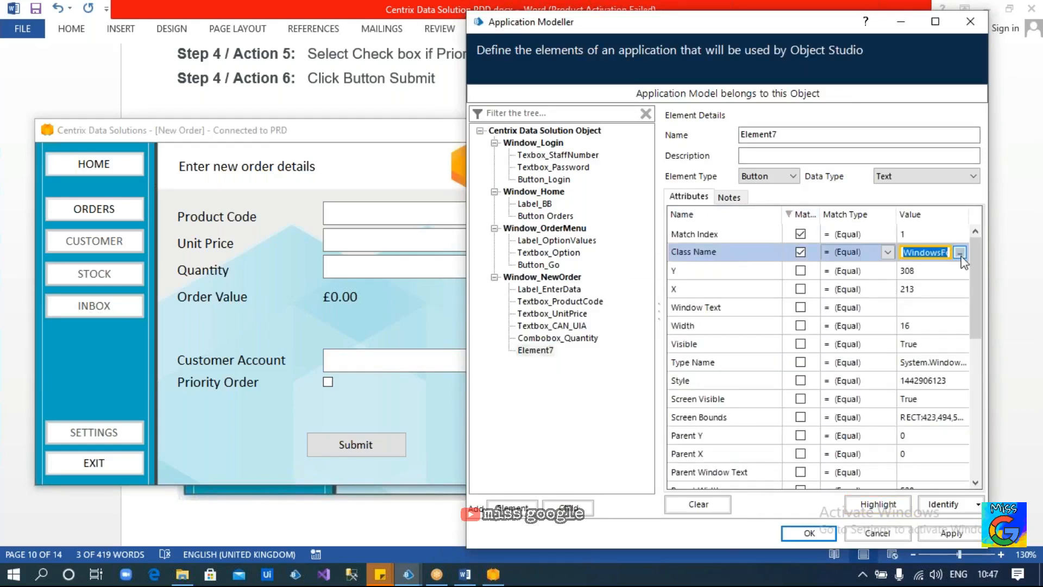
left_click(960, 253)
left_click_drag(723, 221, 620, 222)
left_click(830, 180)
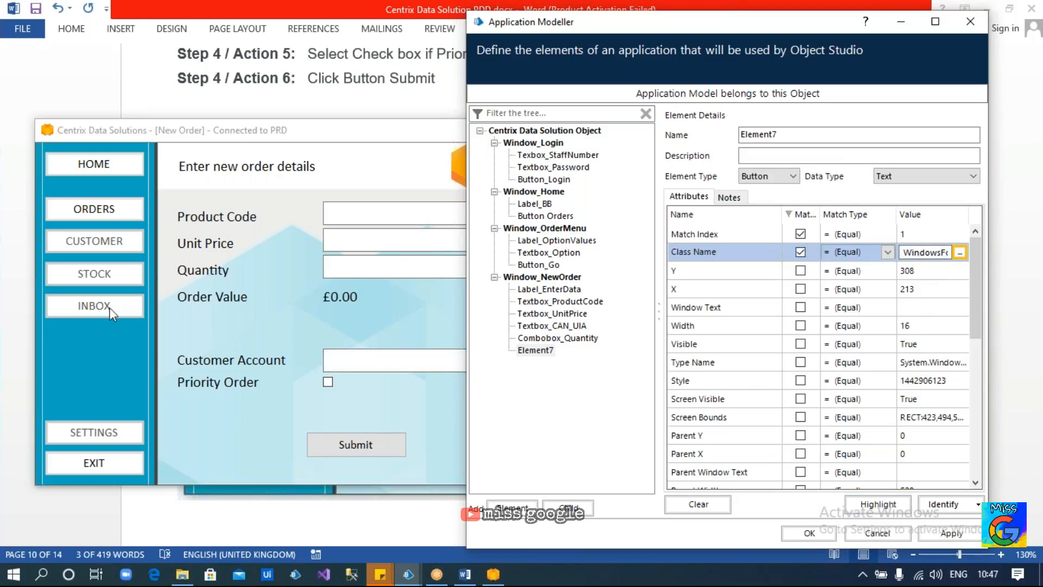
Highlight Element7's match, then change its Match Index to 2 and highlight again
left_click(878, 501)
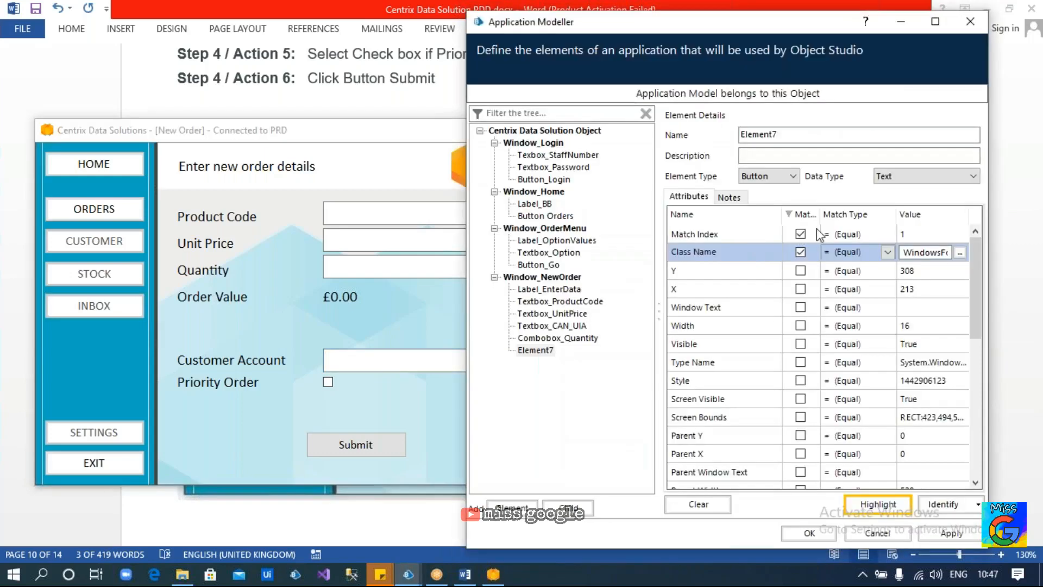
left_click(920, 234)
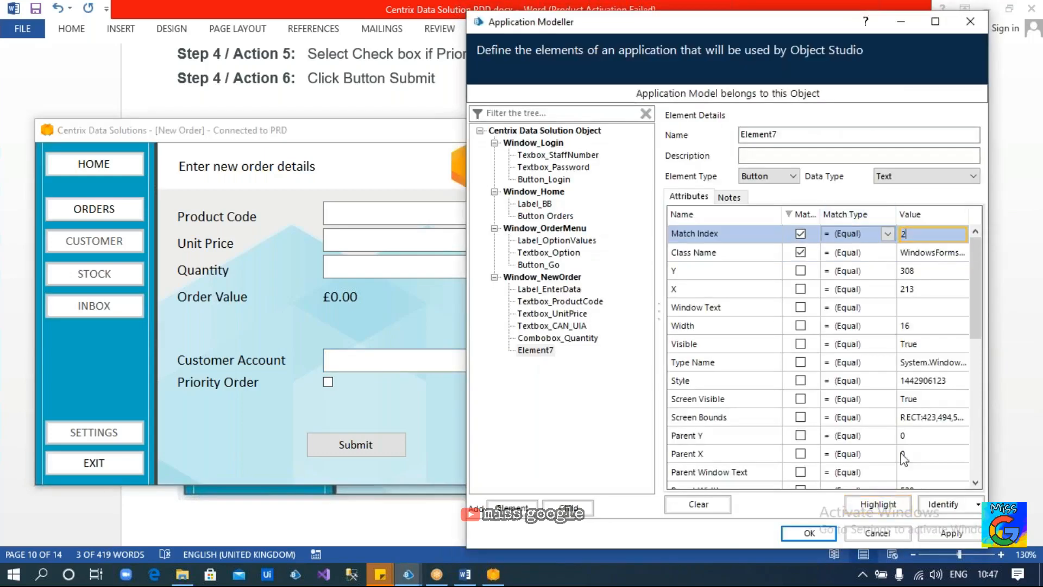
left_click(875, 504)
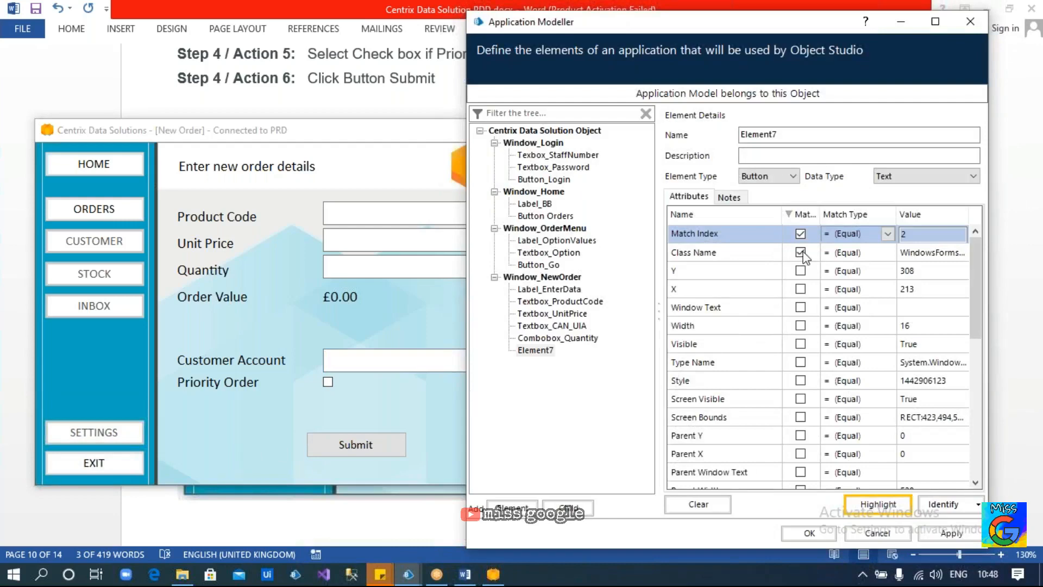
Add Match Reverse and Class Name to Element7's matching, then highlight its match
scroll(804, 293, "down", 7)
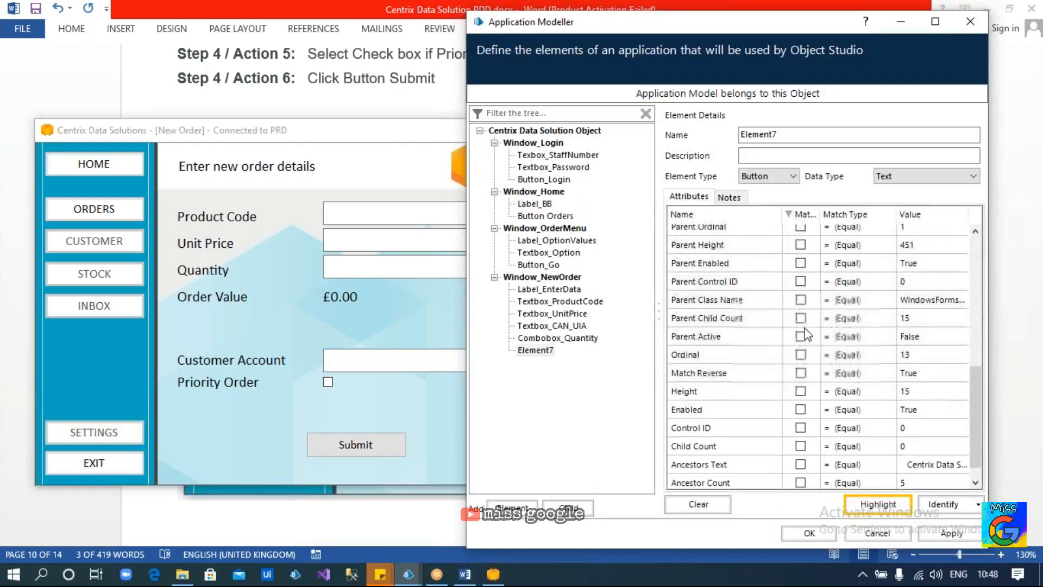
left_click(800, 372)
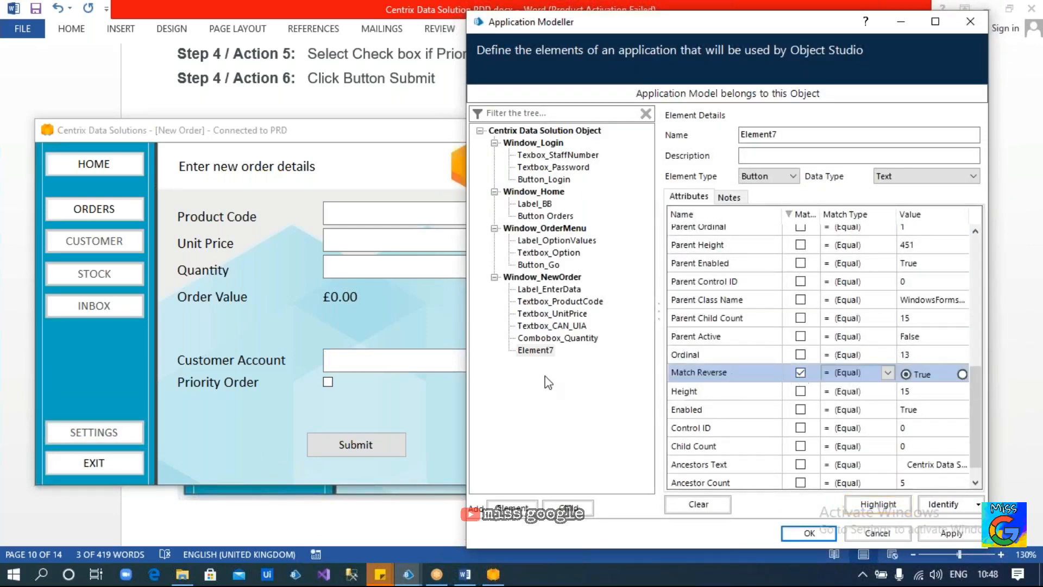
left_click(436, 403)
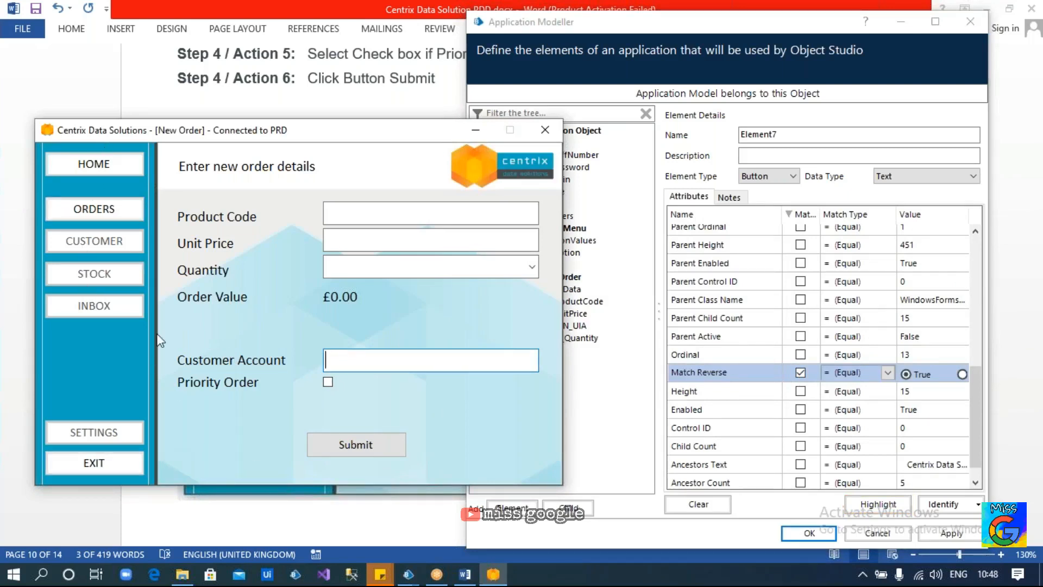
scroll(802, 329, "up", 5)
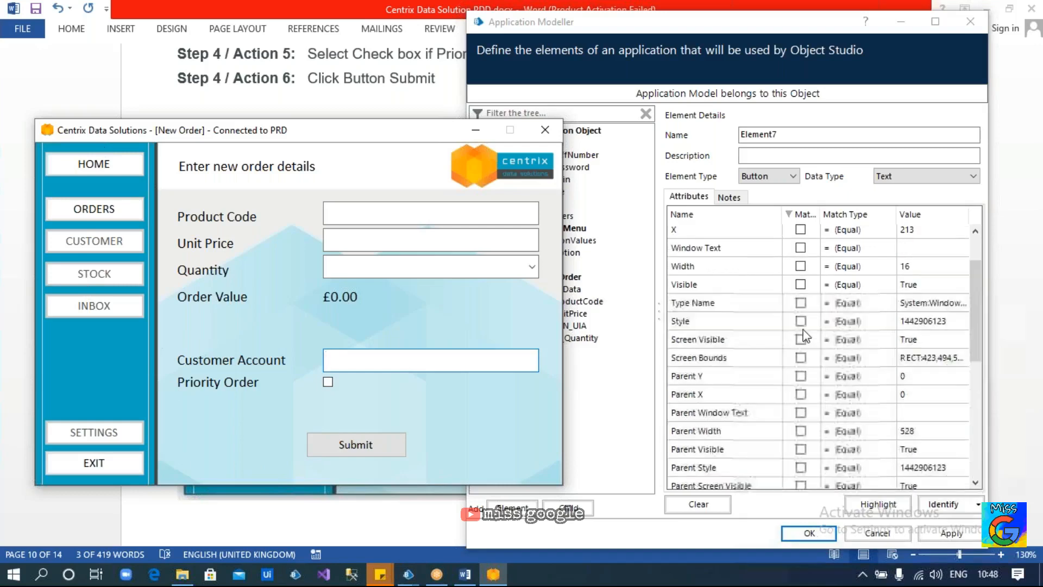
left_click(803, 215)
scroll(804, 258, "up", 1)
left_click(800, 270)
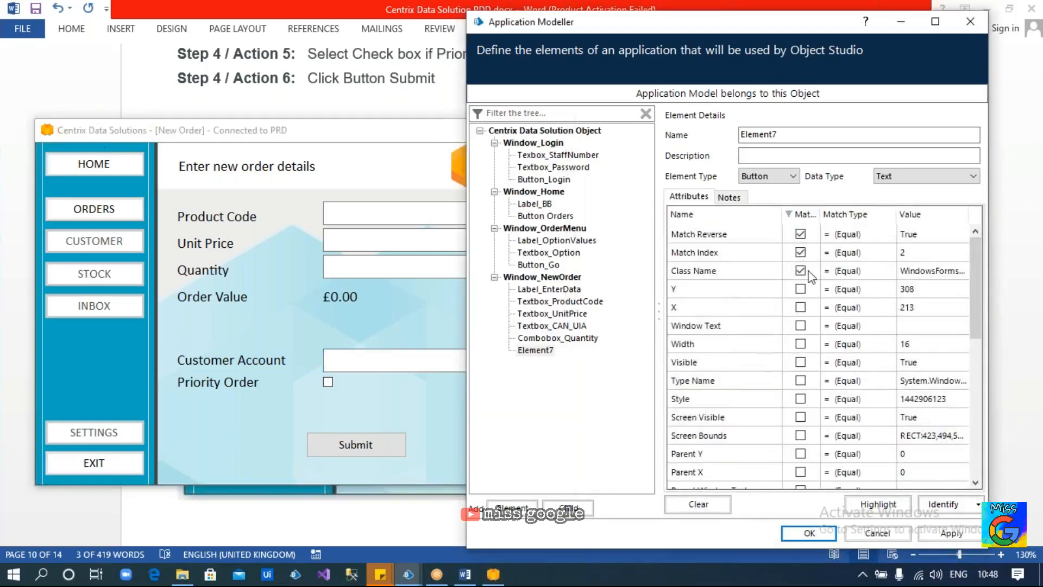
left_click(863, 507)
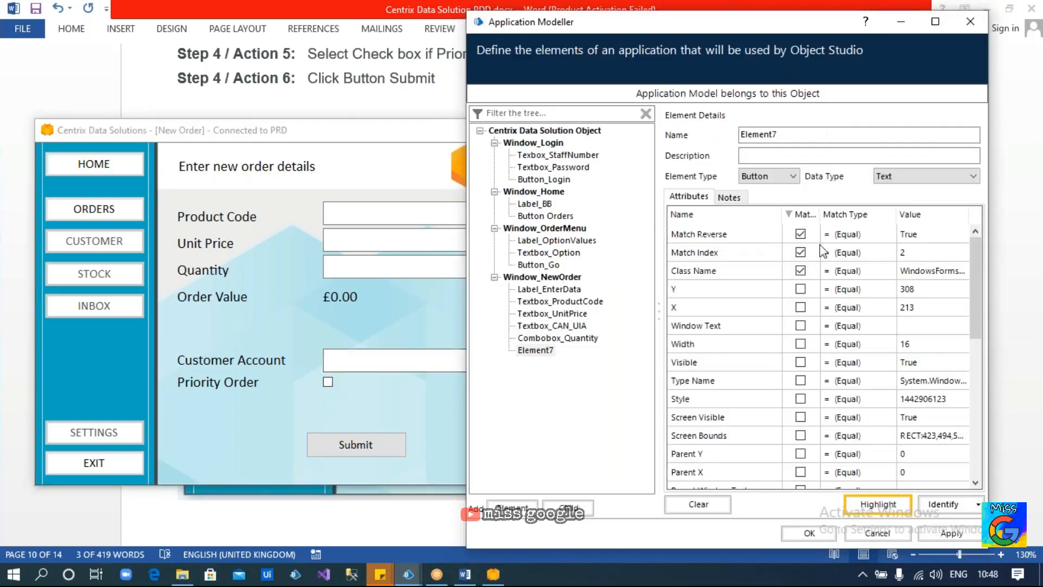
Edit Element7's Match Index and highlight until it finds the Priority Order checkbox
left_click(909, 253)
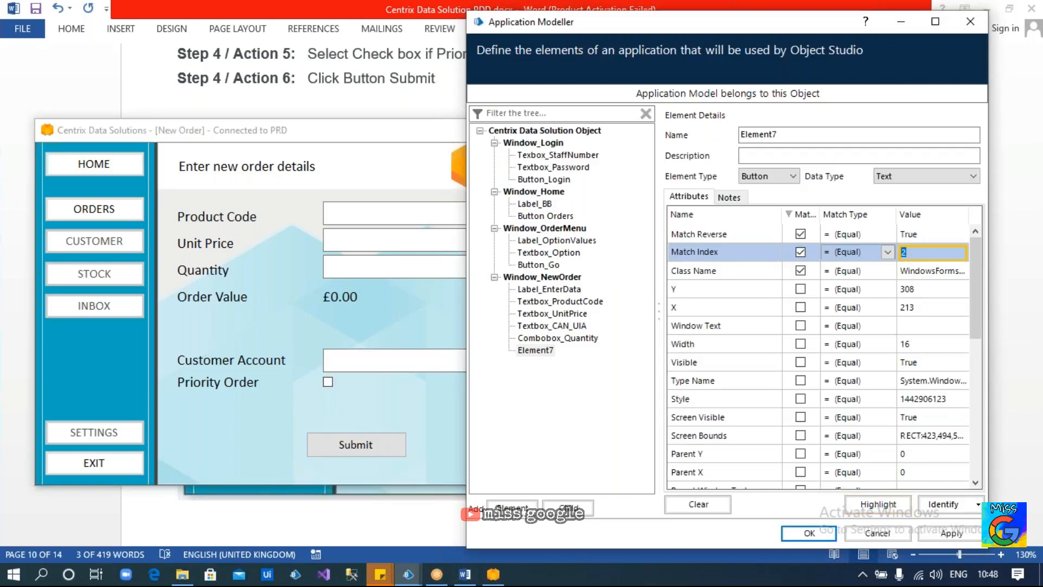
type("1")
left_click(874, 499)
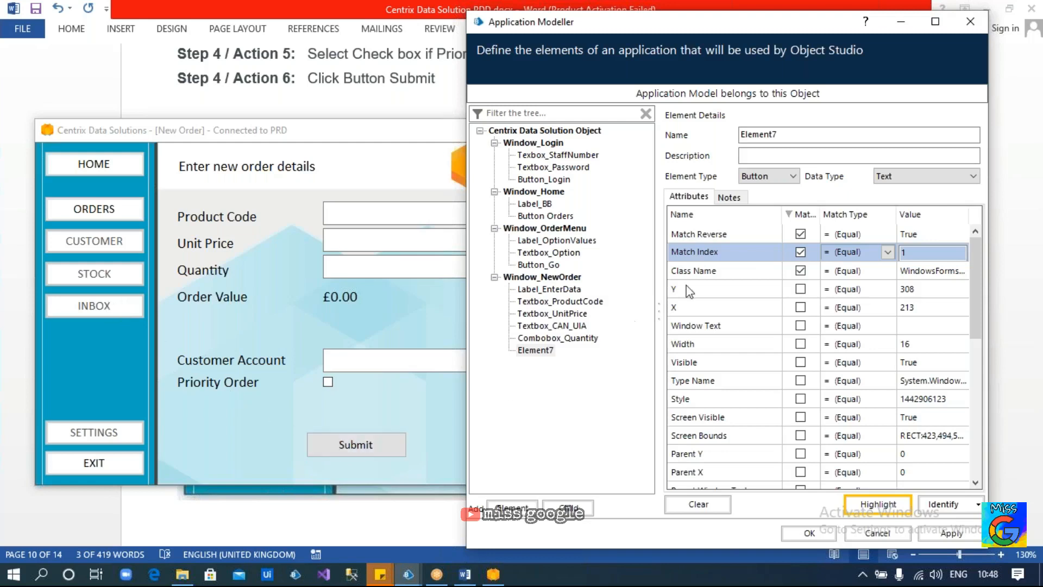
left_click(833, 262)
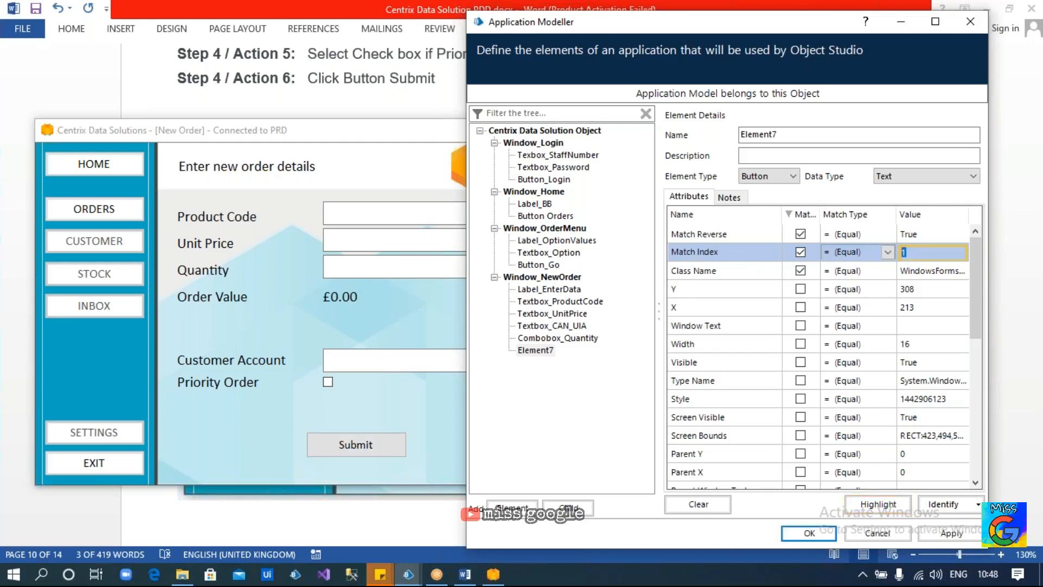
left_click(868, 505)
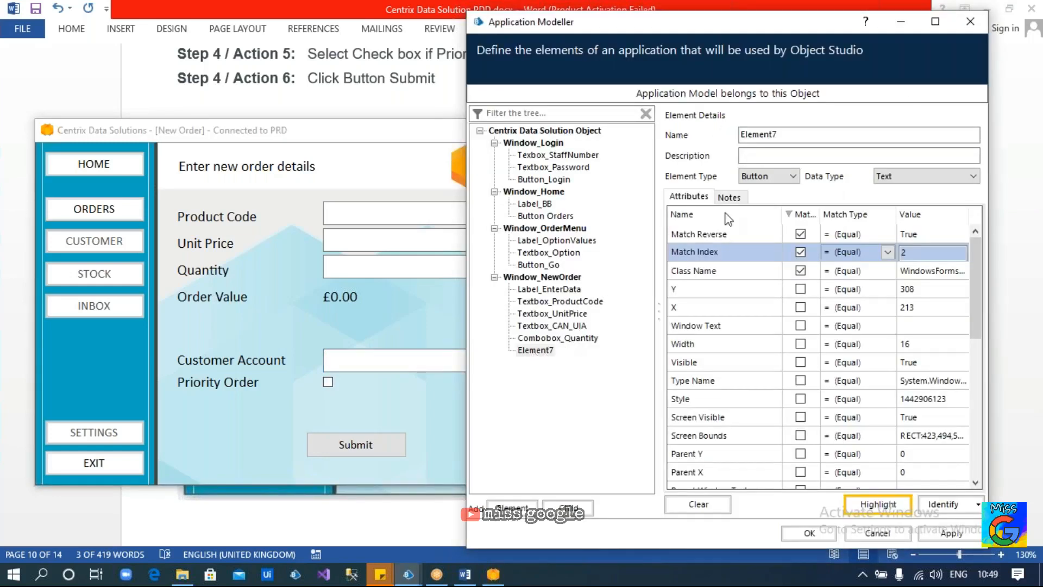
Rename Element7 to Checkbox_PriorityOrder
left_click(788, 140)
left_click_drag(788, 140, 631, 163)
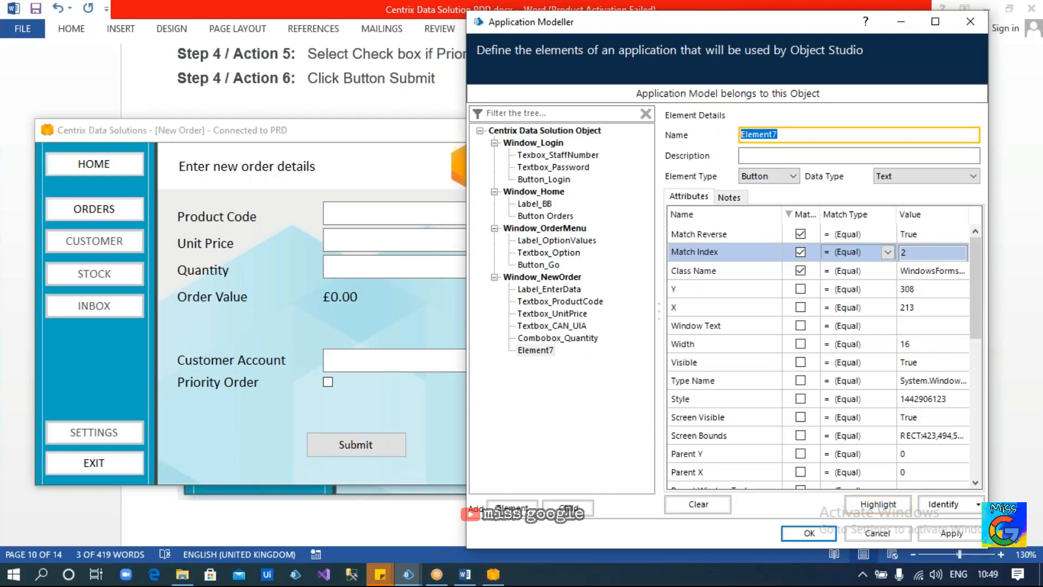
type("Checkbox_")
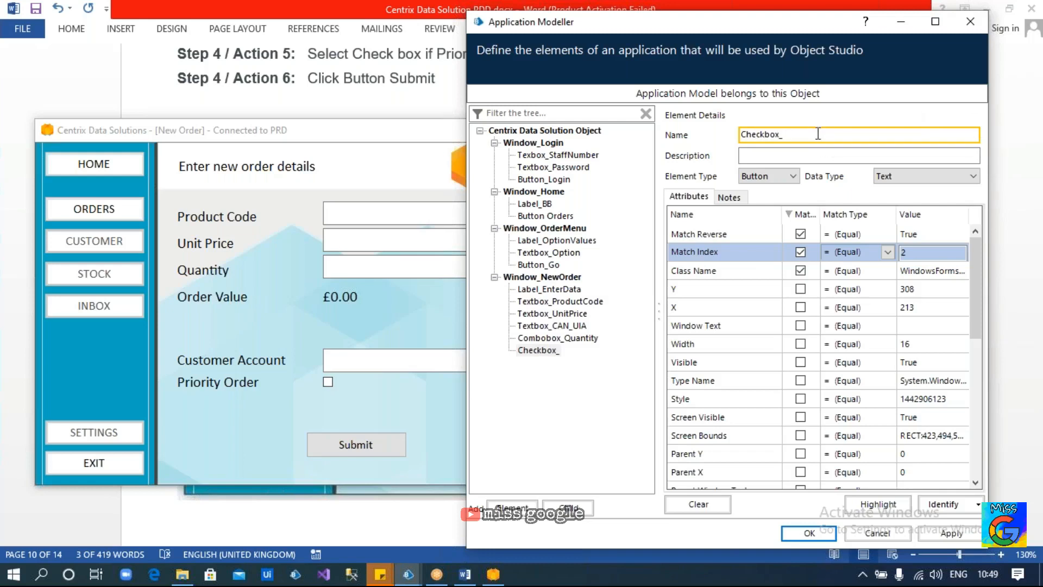
type("PriorityOrder")
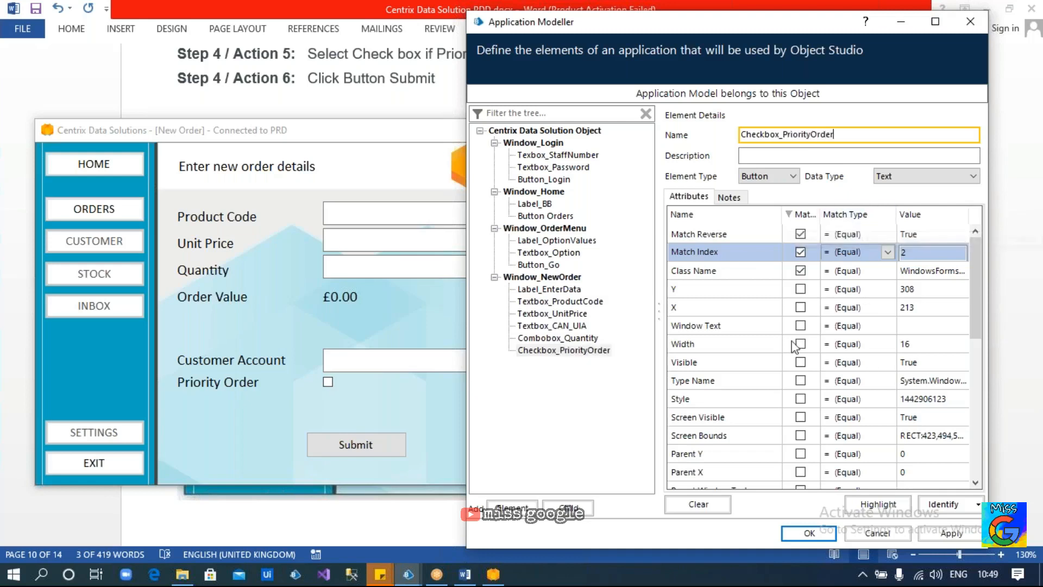
left_click(572, 354)
Add a new element, capture the Submit button into it and name it Button_Submit
left_click(510, 506)
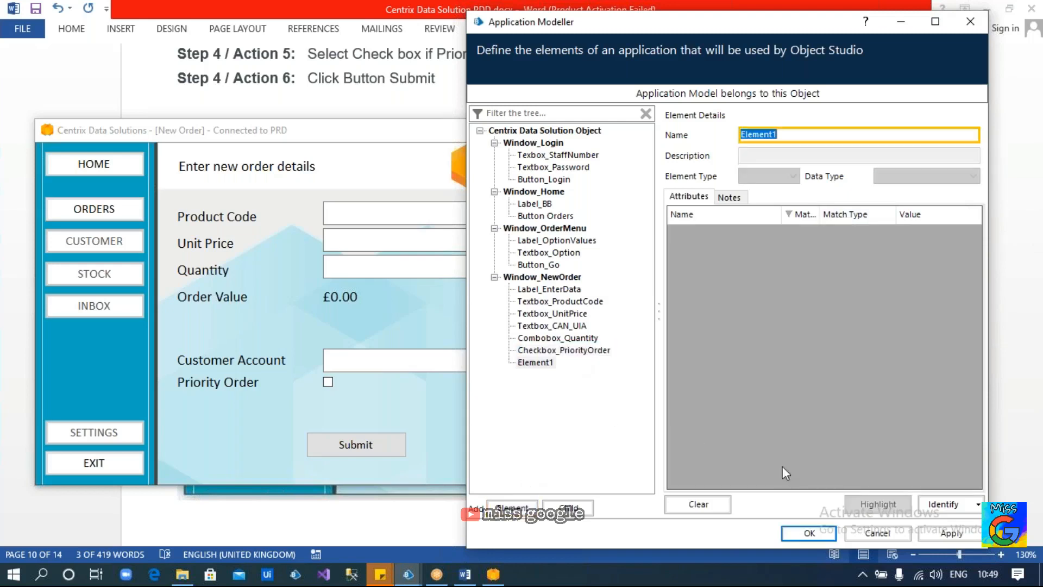
left_click(943, 504)
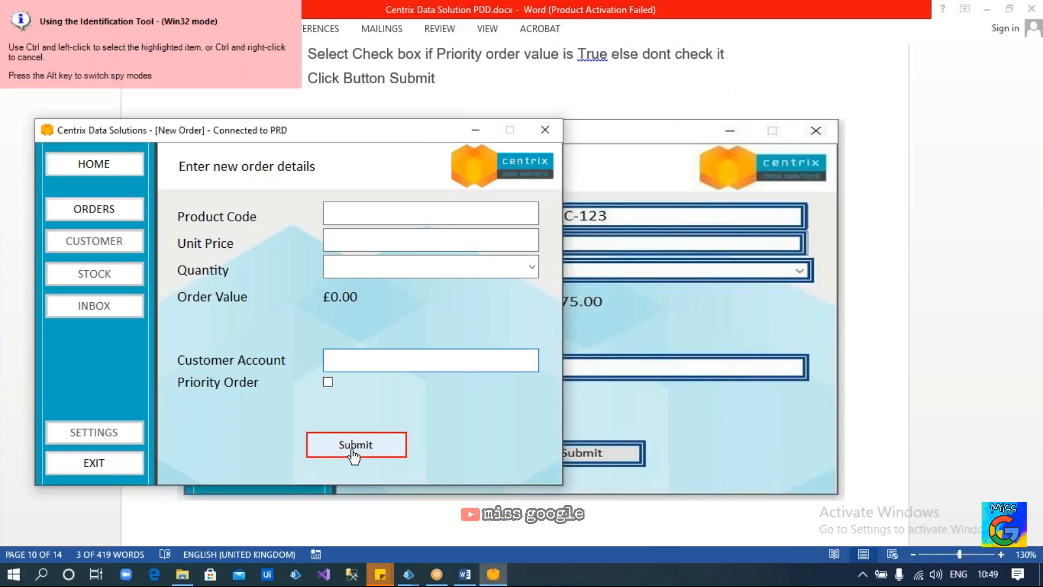
left_click(355, 444, "ctrl")
type("Button_Submit")
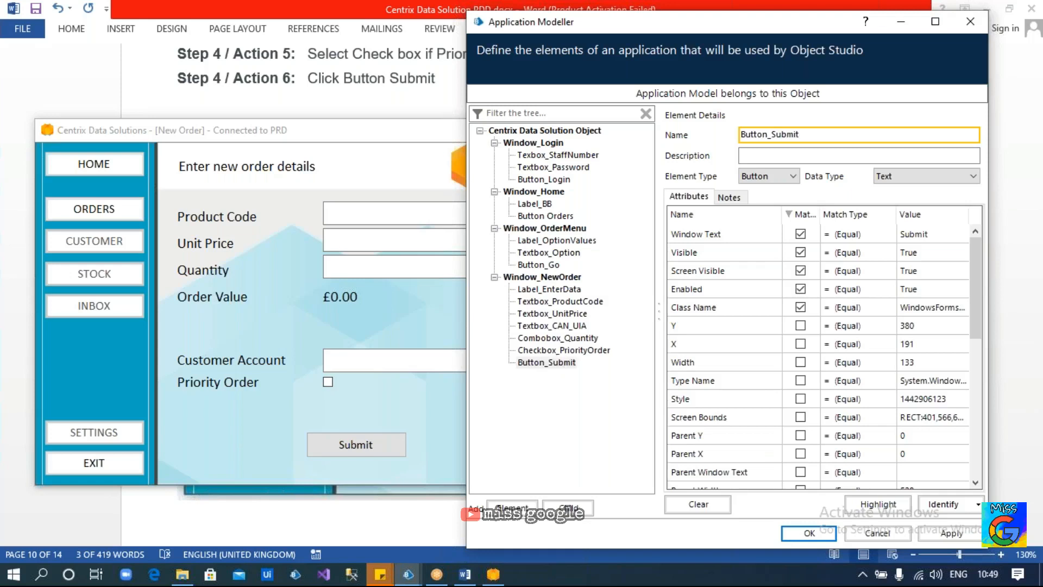
left_click(561, 391)
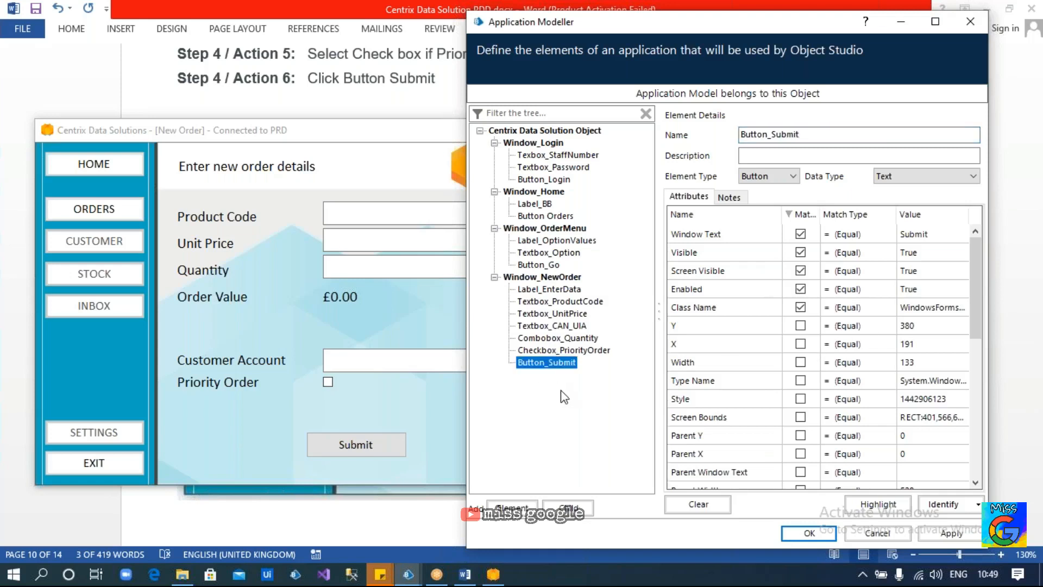
Untick Visible, Screen Visible and Enabled matching for Button_Submit and highlight to verify it
left_click(800, 252)
left_click(800, 270)
left_click(800, 288)
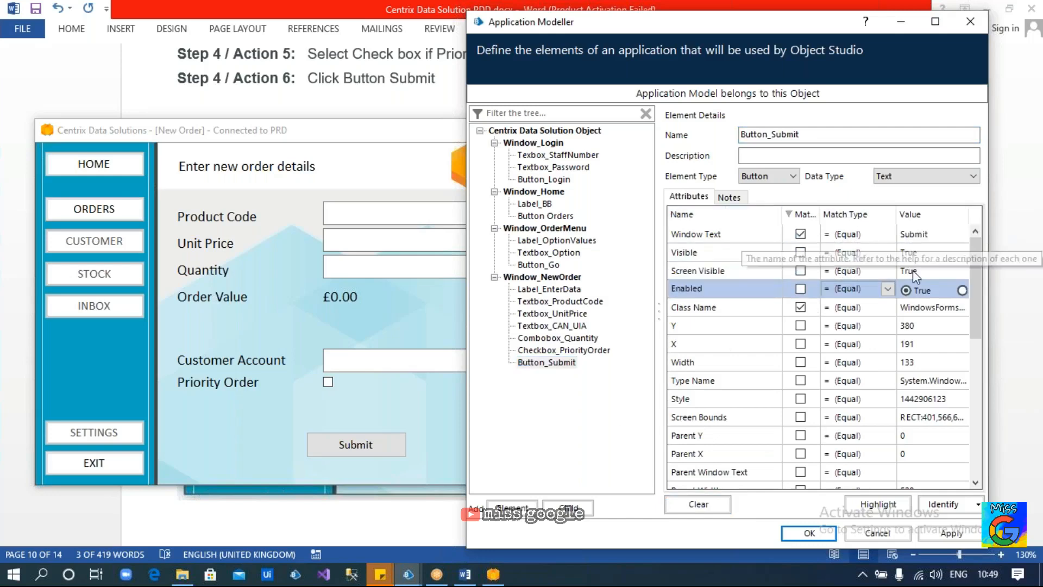
left_click(904, 504)
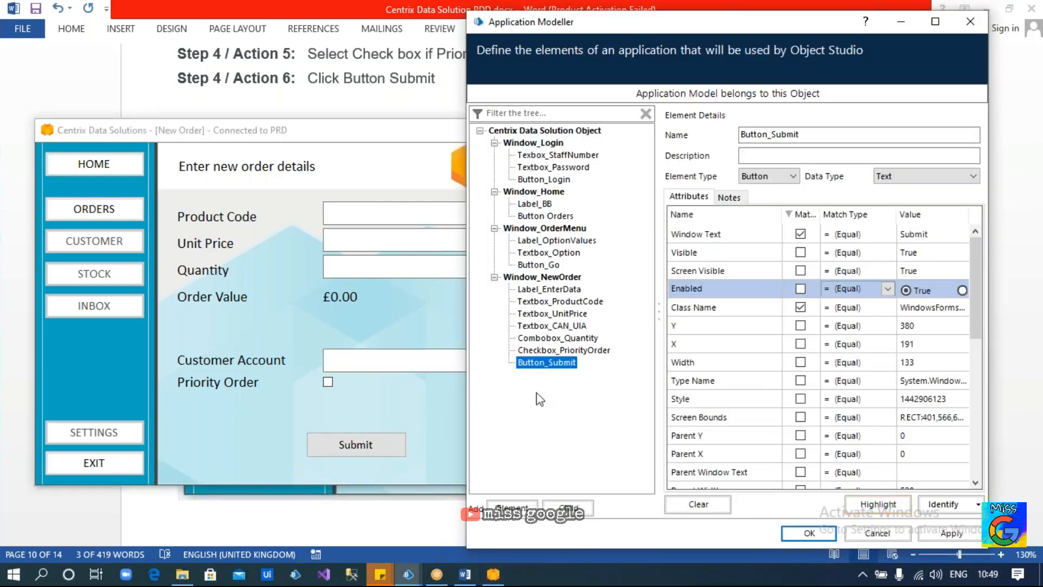
left_click(524, 277)
Submit an order for ABC at unit price 58, quantity 20, with the customer's account number
left_click(375, 212)
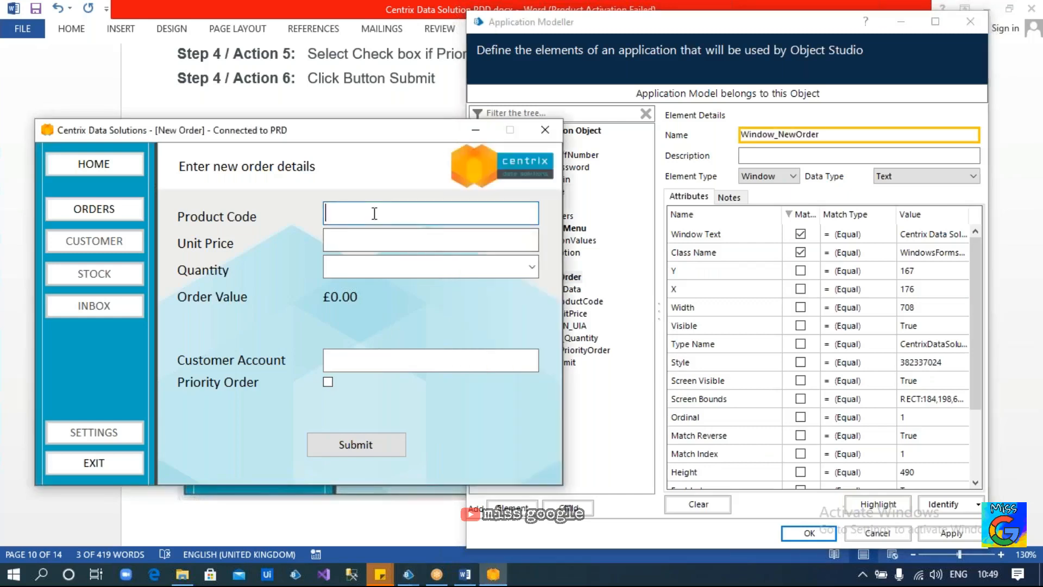
type("ABC")
left_click(374, 235)
type("58")
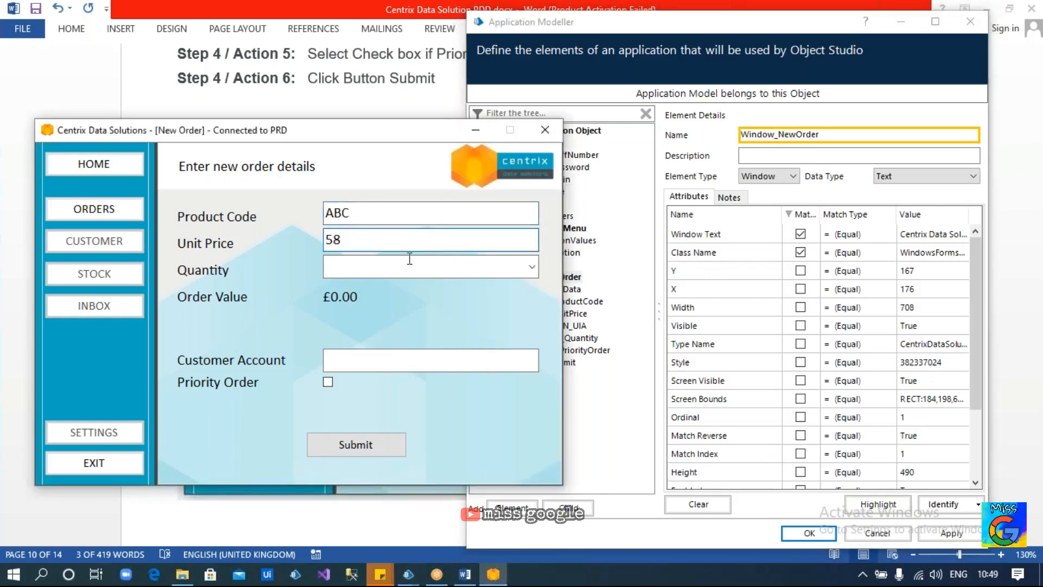
left_click(526, 267)
left_click(485, 340)
left_click(326, 360)
type("894984948")
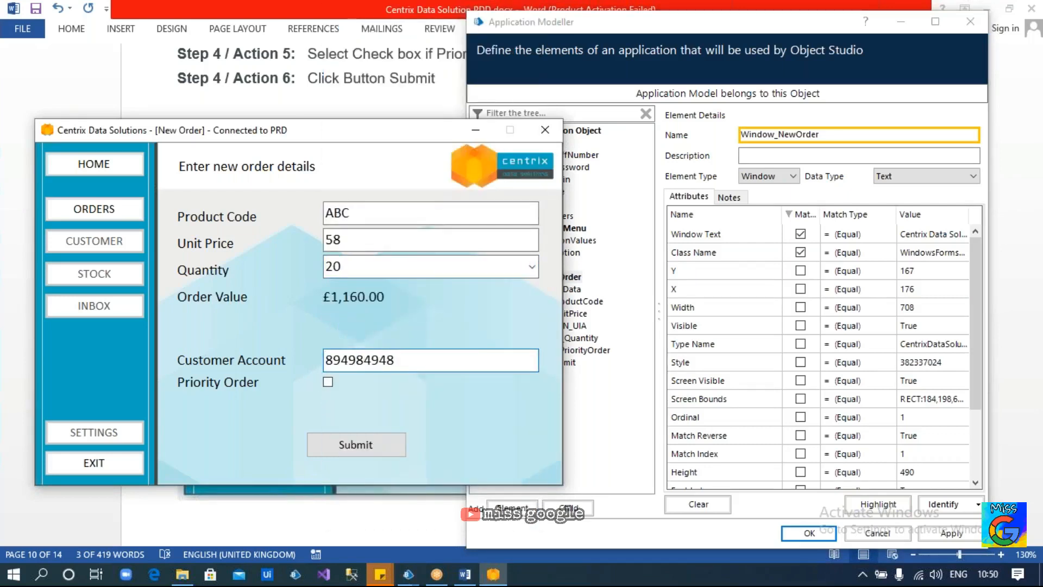
left_click(338, 442)
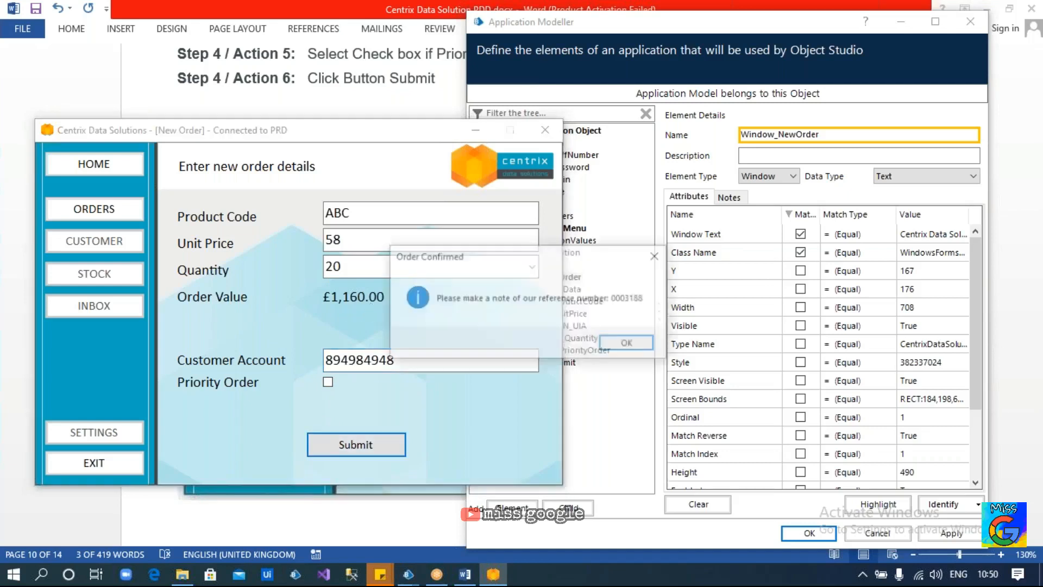
Move the Order Confirmed message aside and add a new element to the application model
left_click_drag(390, 256, 200, 249)
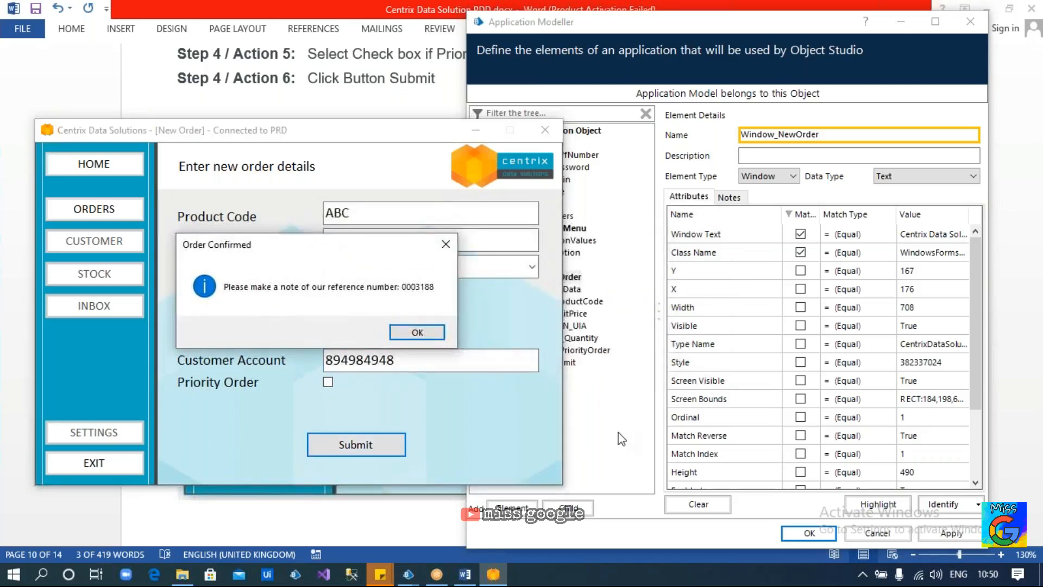
left_click(535, 276)
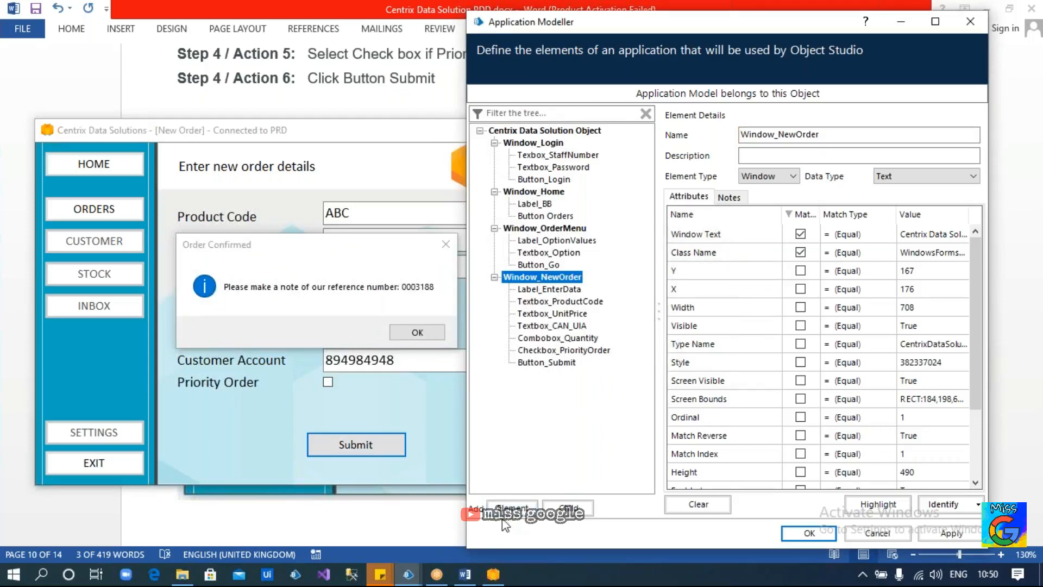
left_click(510, 506)
Identify the Order Confirmed dialog as Window_Confirmation, untick Visible, Screen Visible and Enabled, then highlight it
left_click(940, 503)
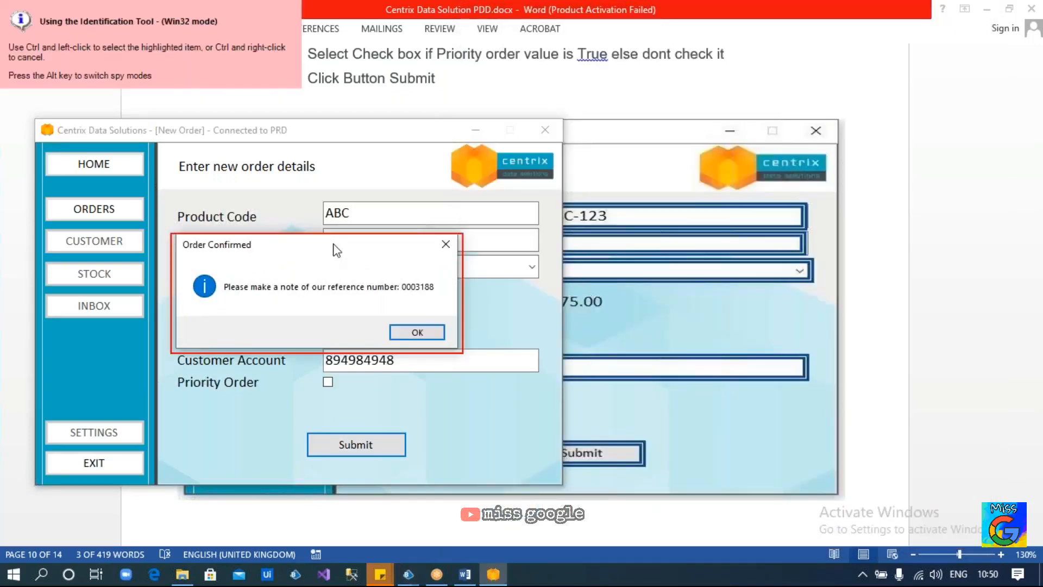
left_click(335, 250, "ctrl")
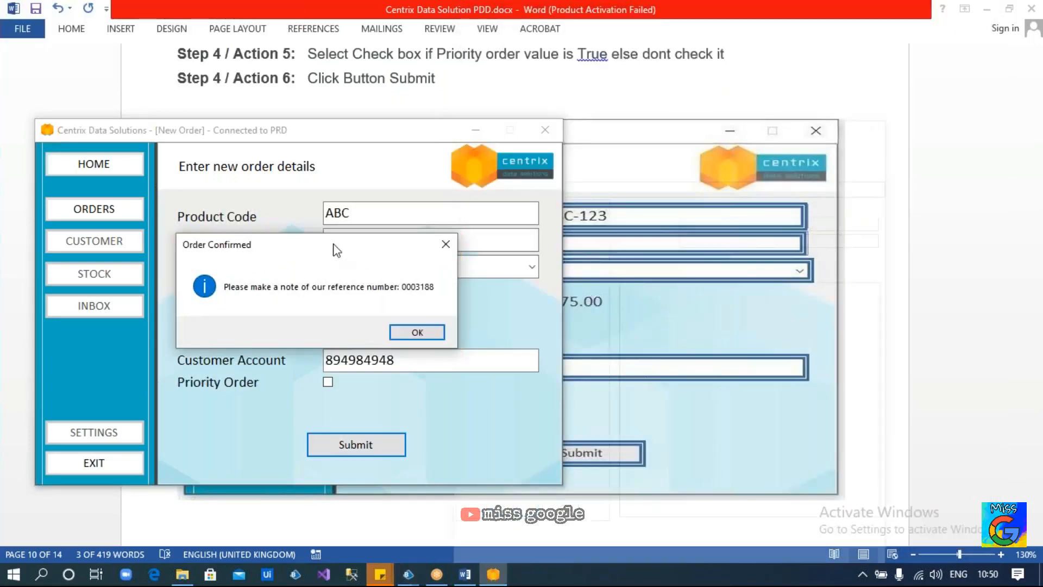
type("Window")
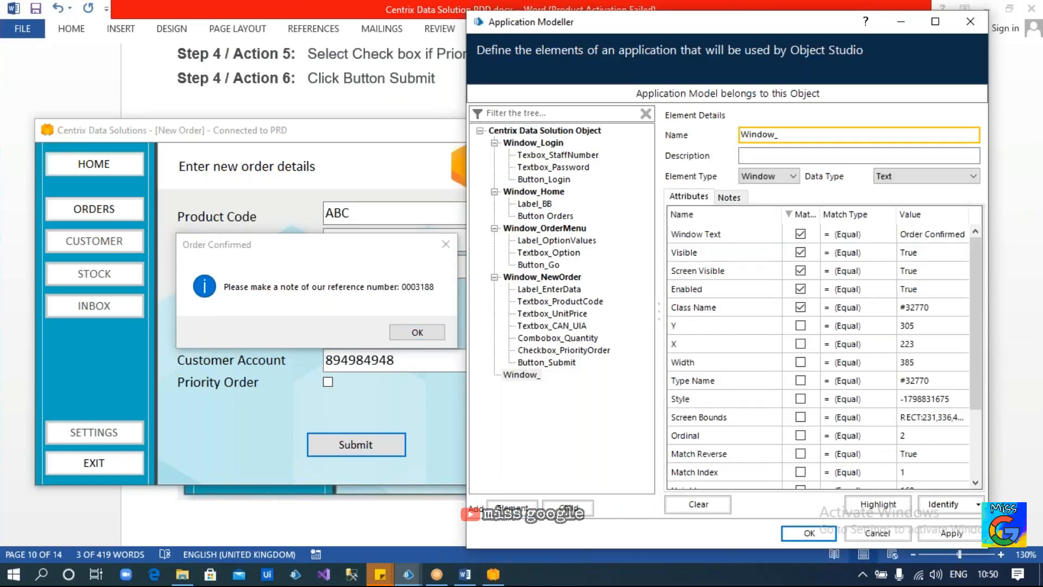
type("_Confirmation")
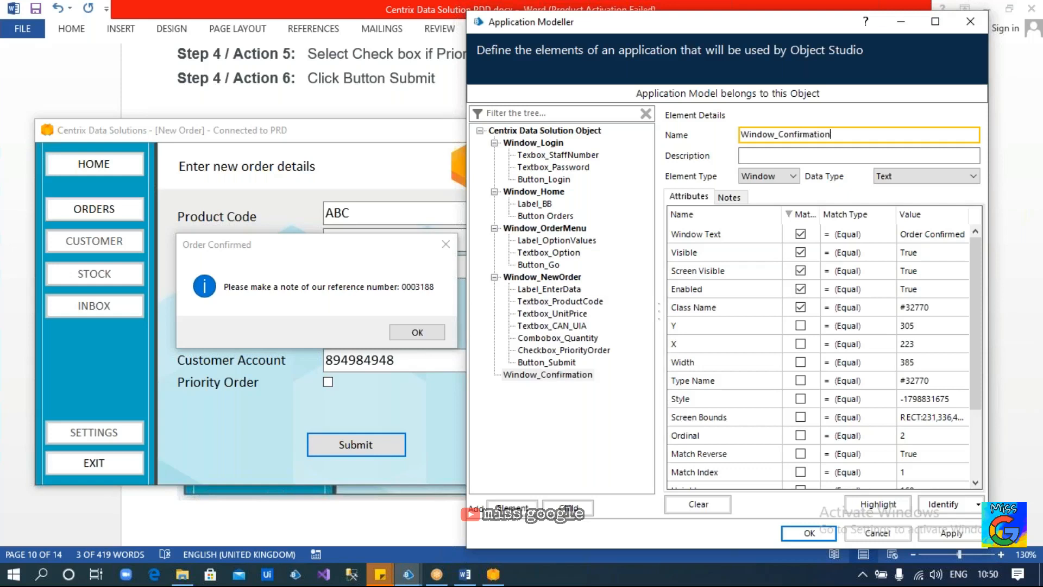
left_click(800, 252)
left_click(800, 270)
left_click(800, 288)
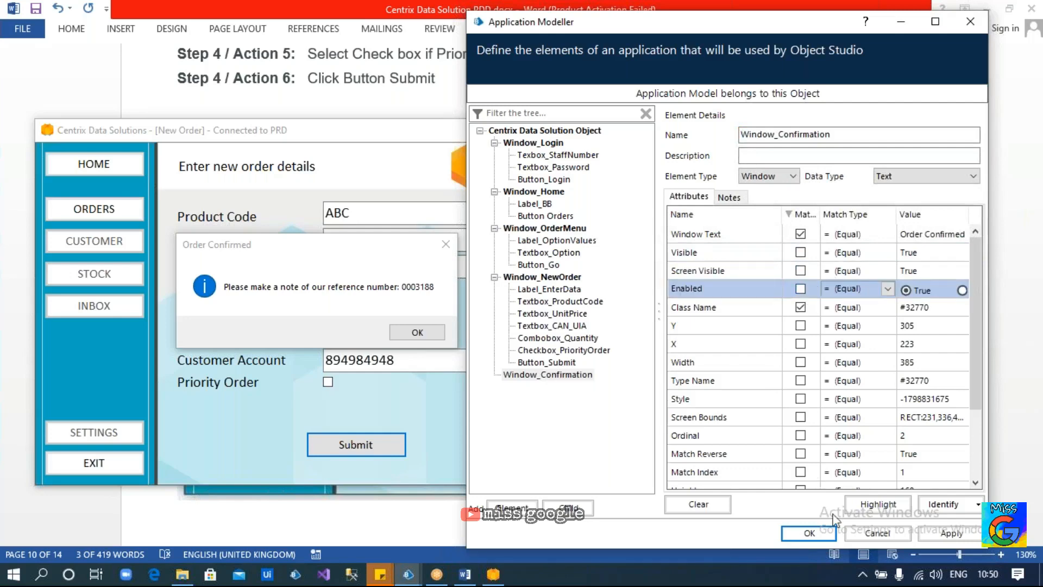
left_click(877, 504)
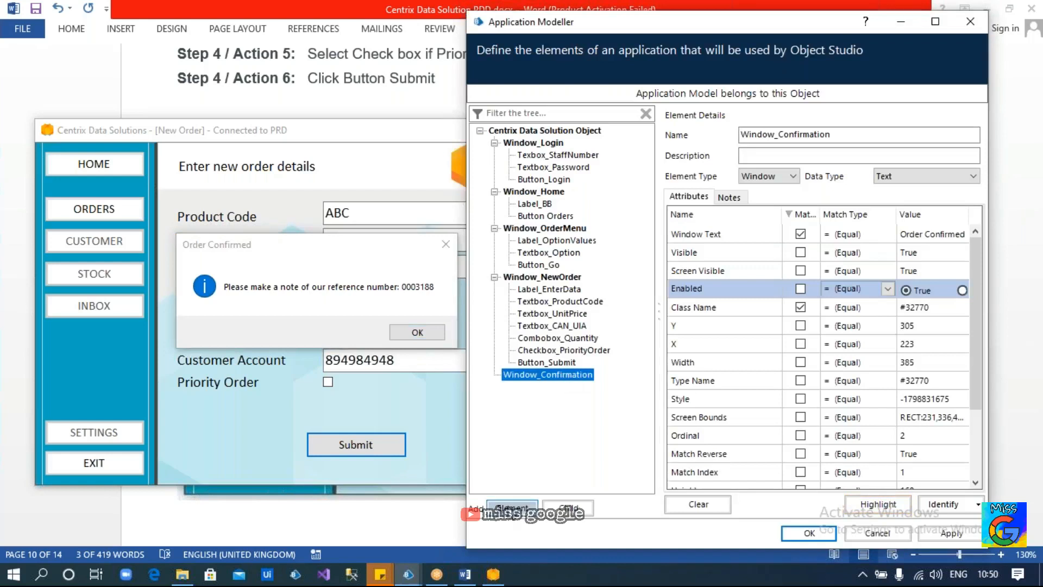
Add a child element under Window_Confirmation and start identifying a control inside the dialog
left_click(567, 508)
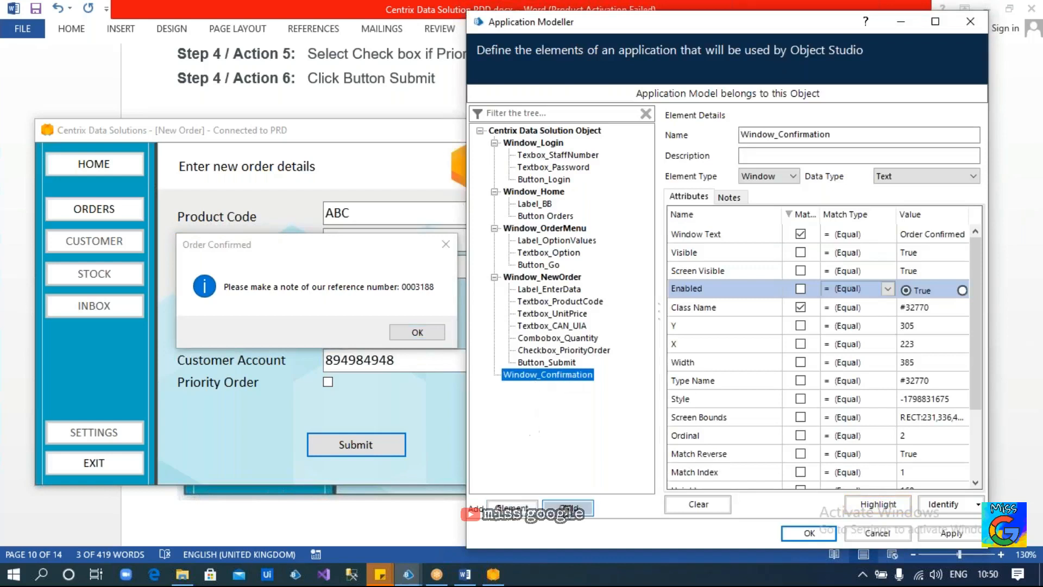
left_click(930, 503)
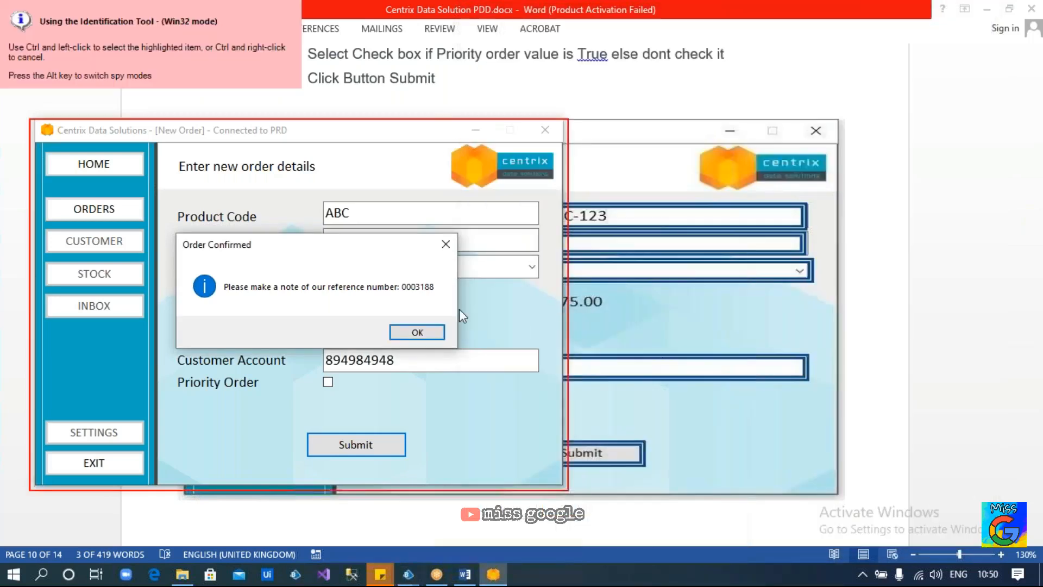
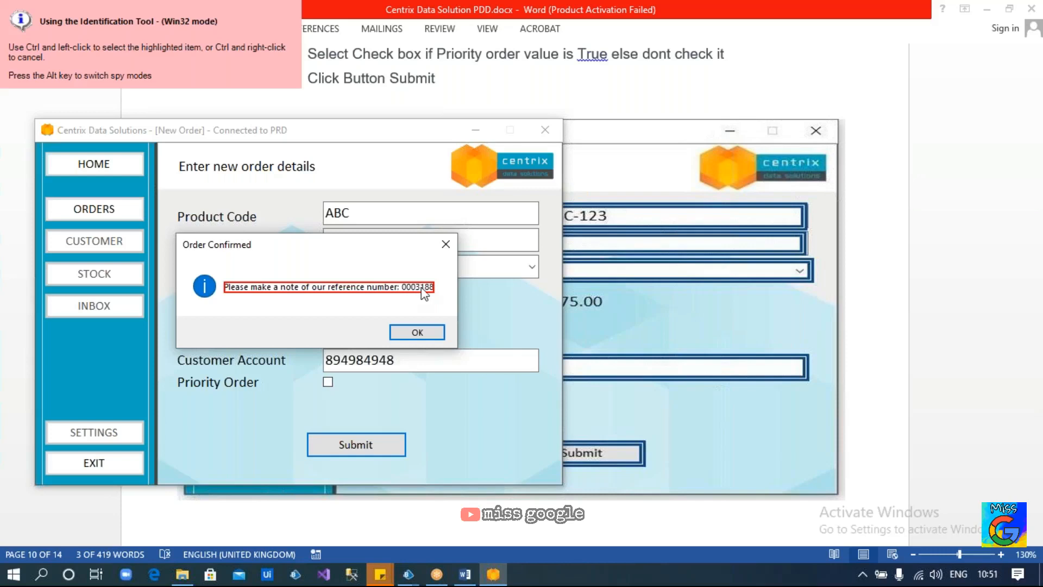
Switch spying back to Win32 mode and capture the confirmation's reference-number message text
key("alt")
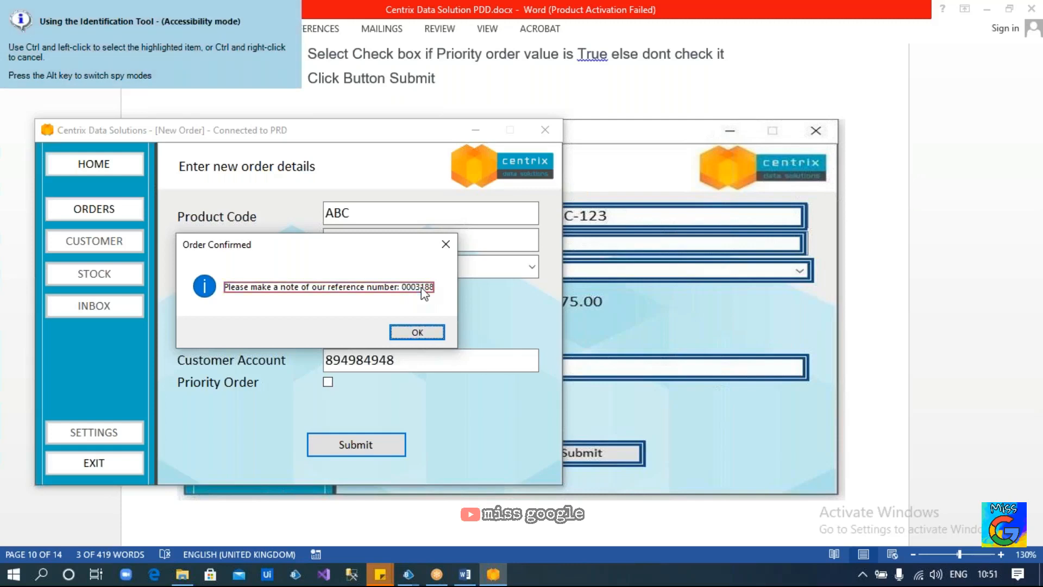
key("alt")
key("alt")
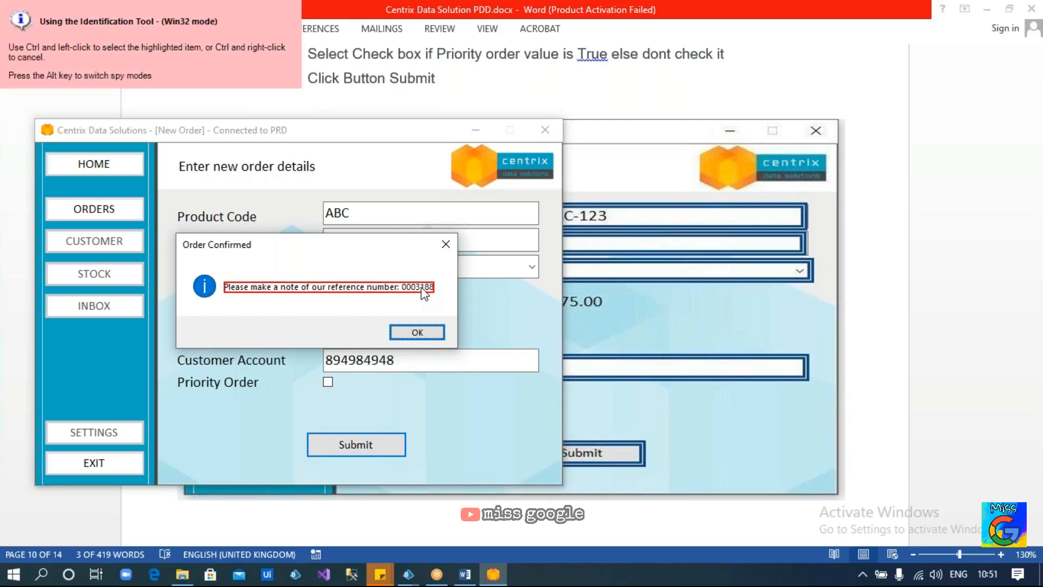
left_click(425, 293, "ctrl")
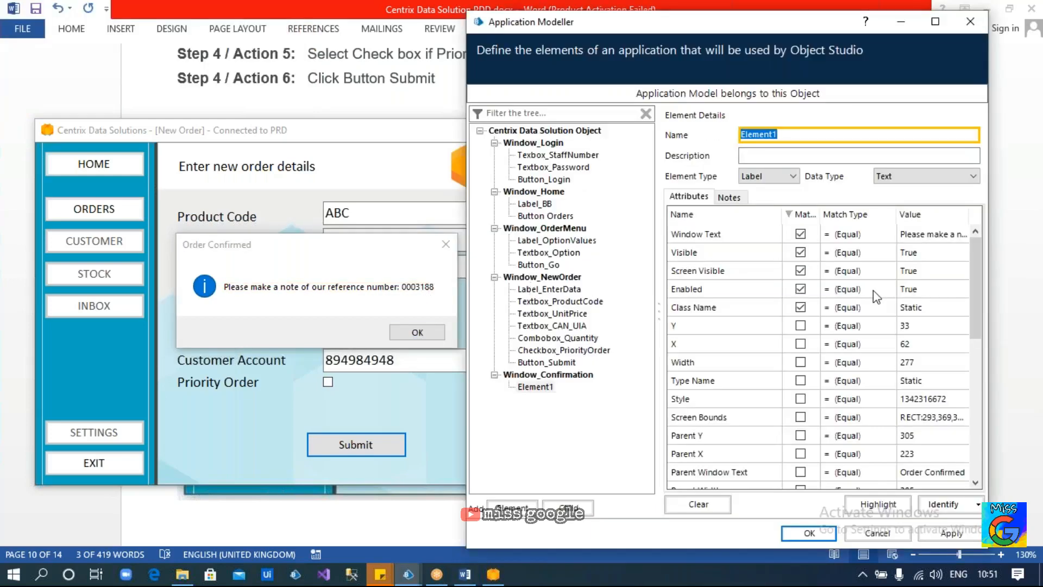
Untick Visible, Screen Visible and Enabled so Element1 matches Window Text and Class Name, then highlight it
left_click(800, 252)
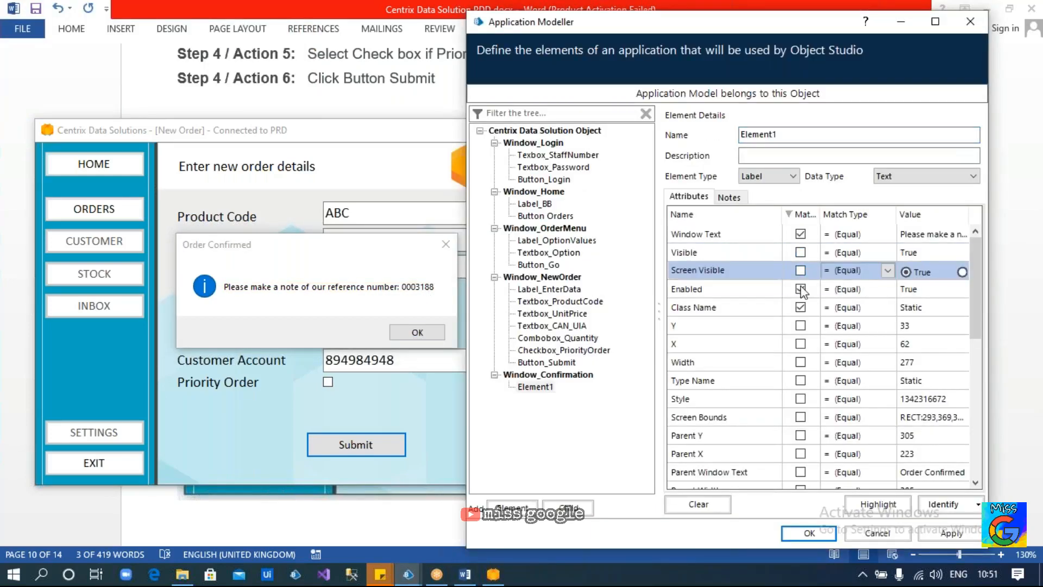
left_click(801, 288)
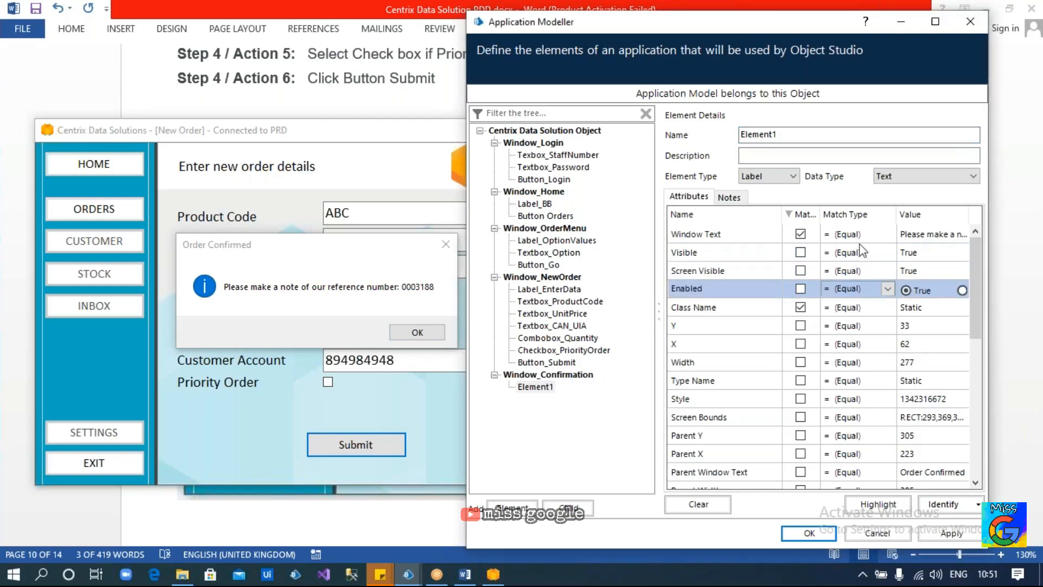
left_click(801, 214)
left_click(800, 214)
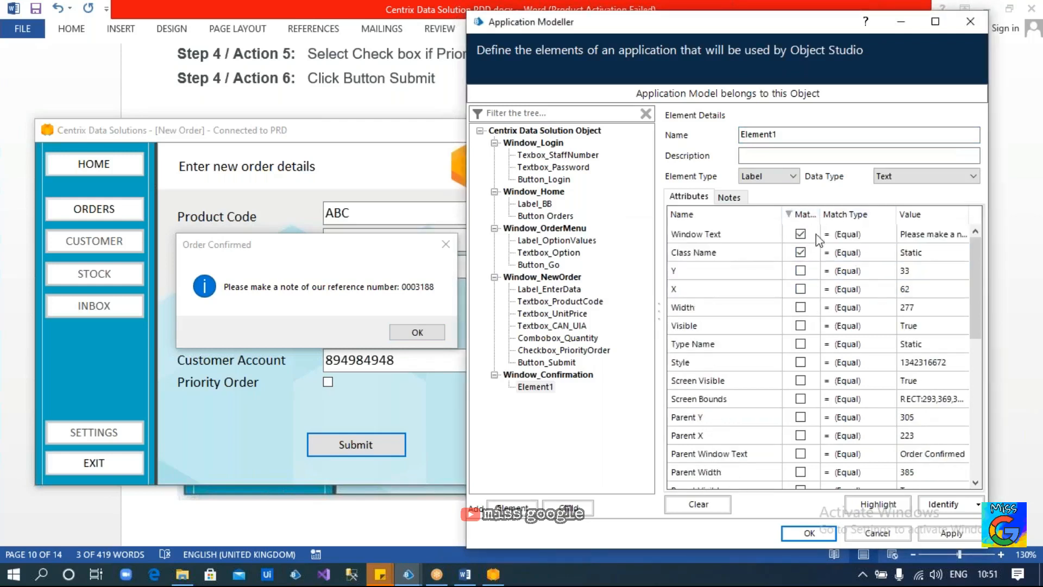
left_click(915, 235)
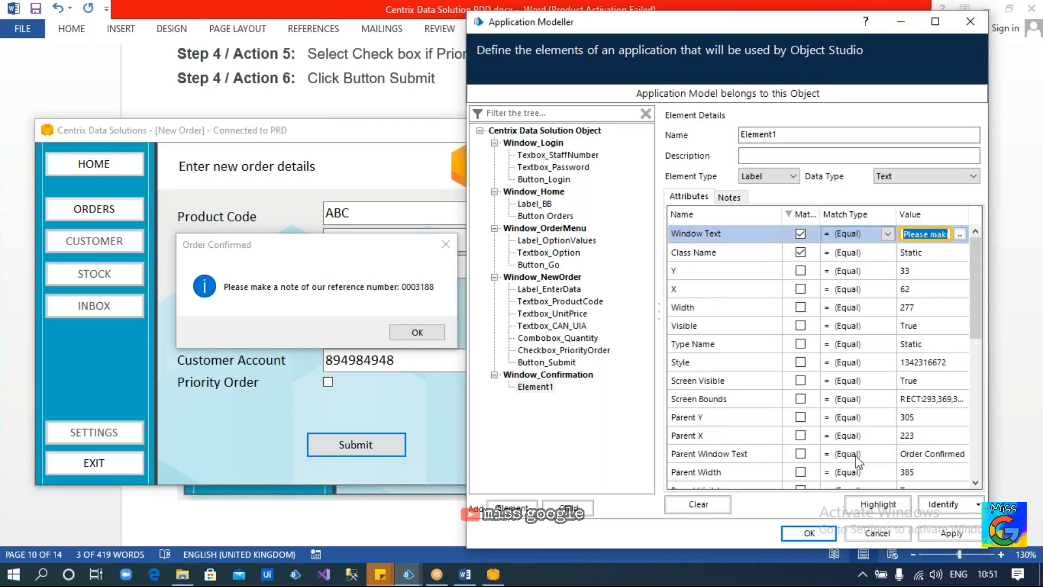
left_click(859, 506)
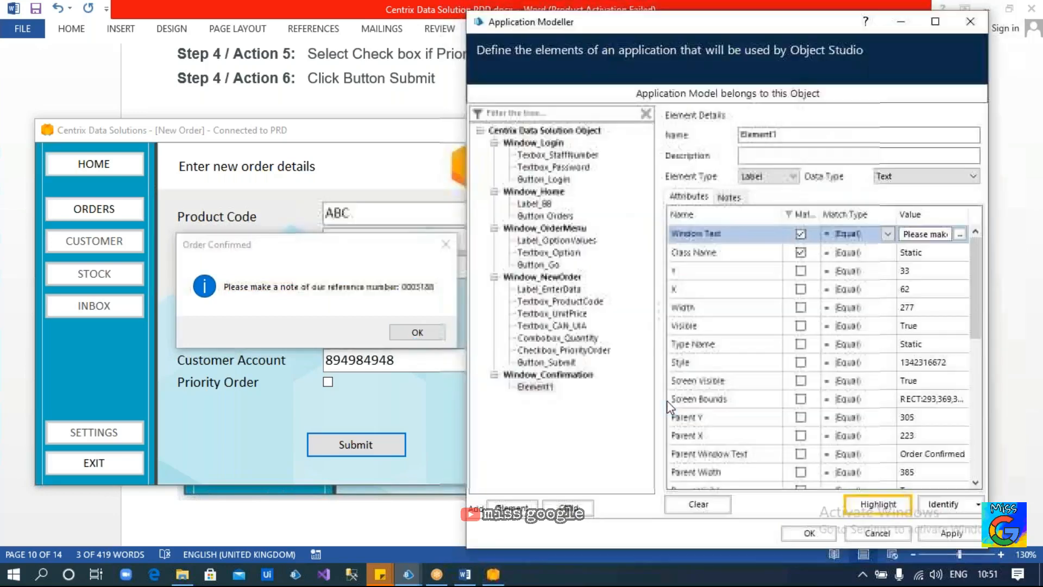
Dismiss the confirmation and open a new order form with menu option 1
left_click(392, 335)
type("1")
left_click(326, 465)
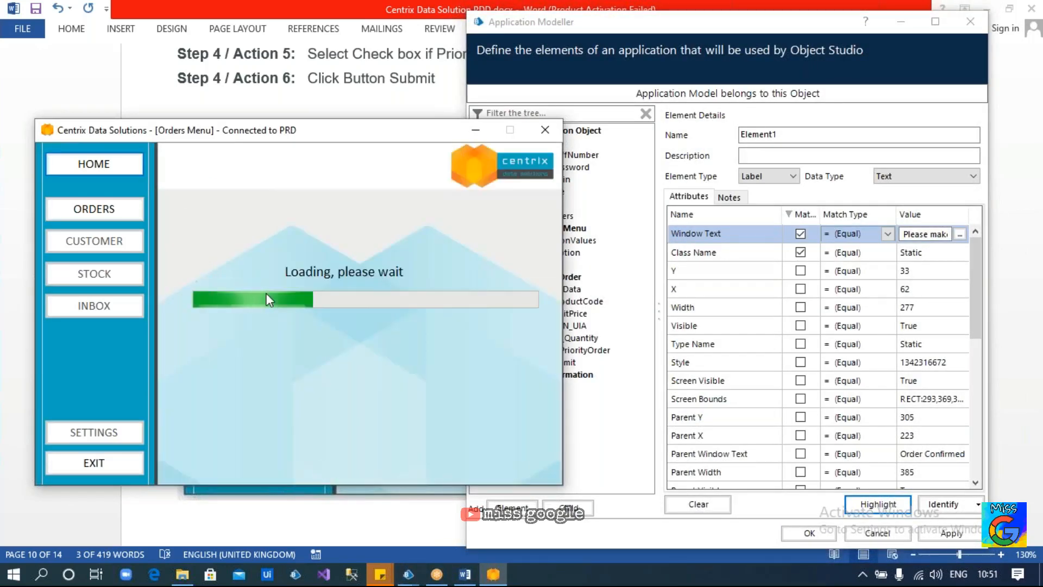
Enter product ABC, unit price 123, quantity 17 and the customer account to submit the order
left_click(386, 210)
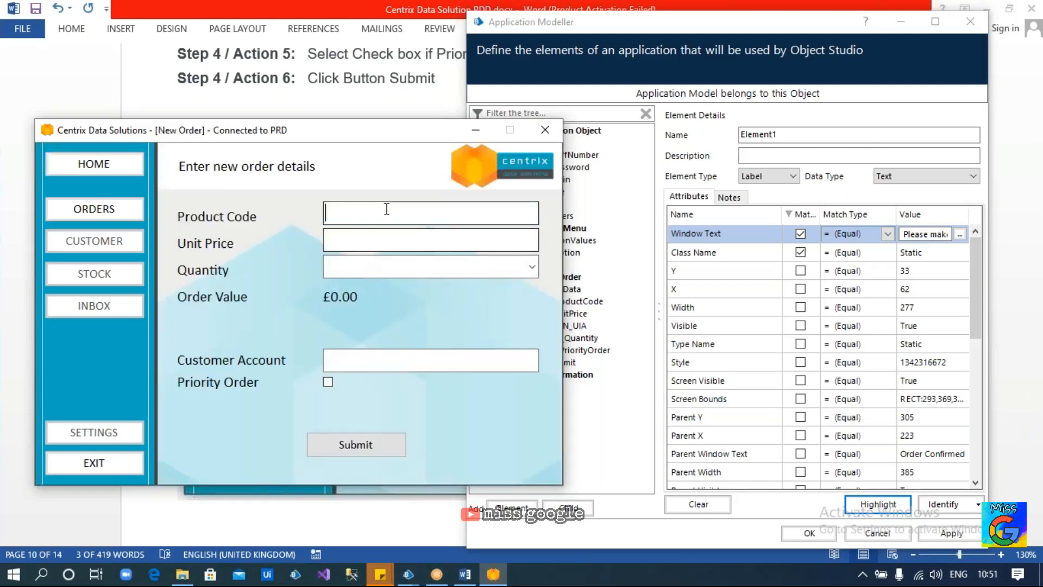
type("ABC")
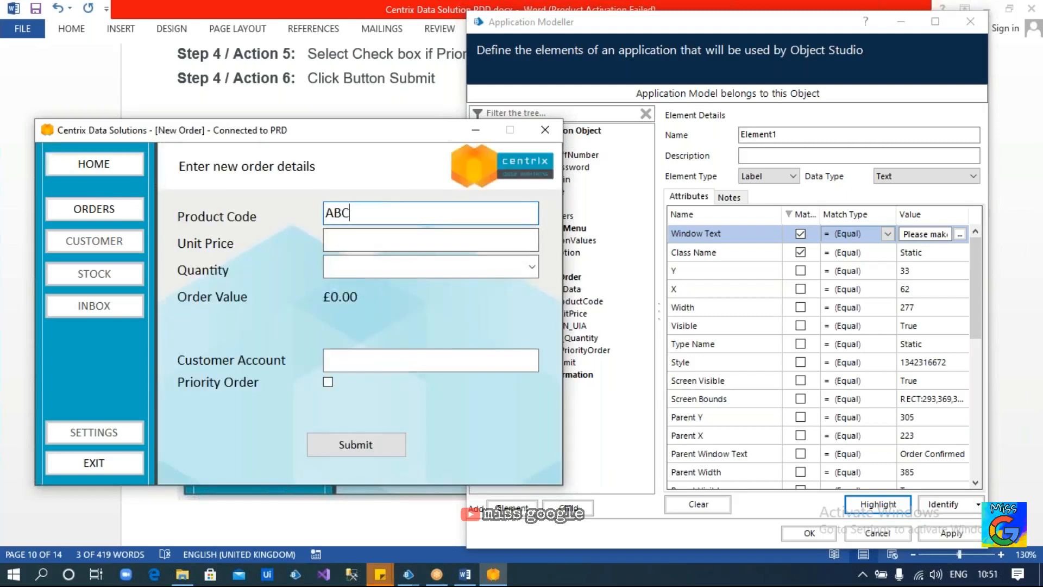
left_click(369, 238)
type("123")
left_click(357, 275)
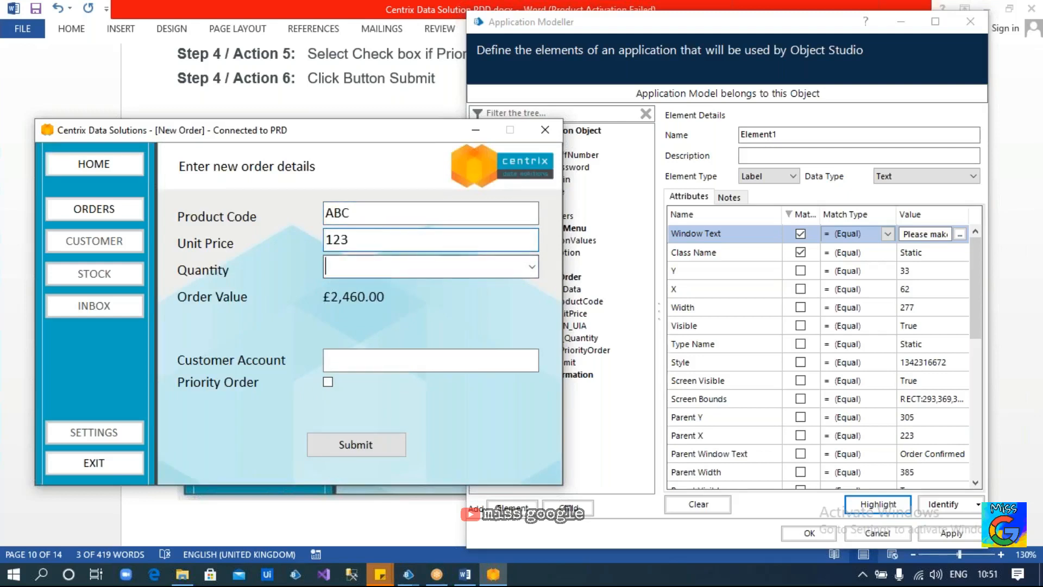
left_click(534, 265)
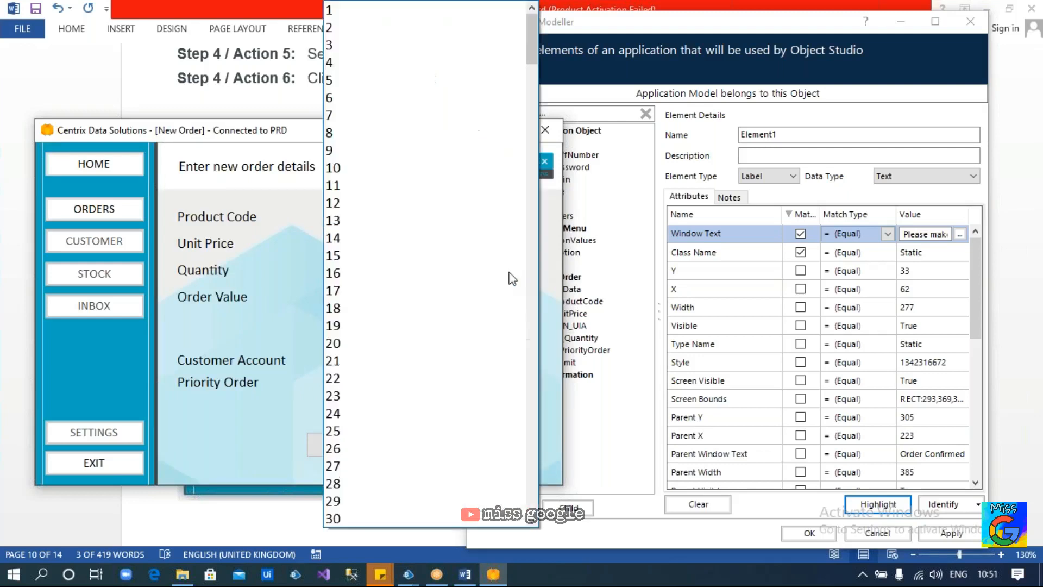
left_click(407, 296)
left_click(398, 357)
type("56149")
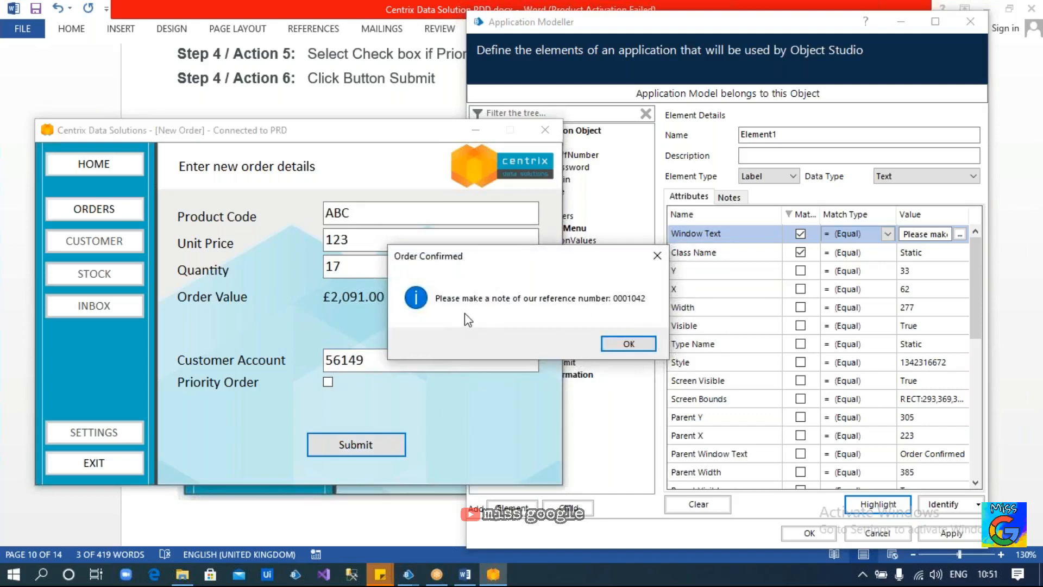
left_click_drag(565, 265, 427, 262)
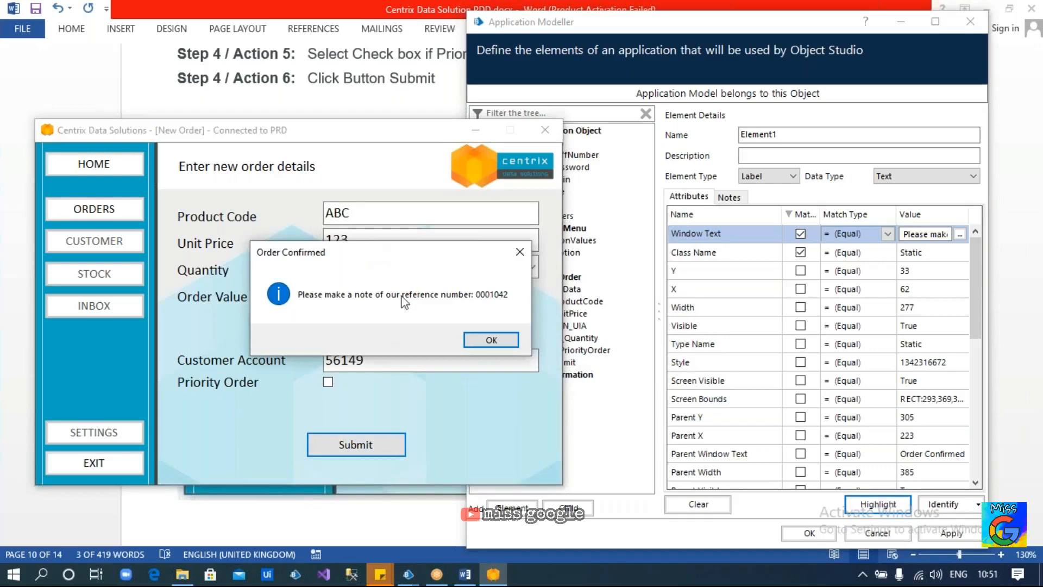
Acknowledge the failed-highlight error and compare the stored Window Text with the new confirmation message
left_click(876, 511)
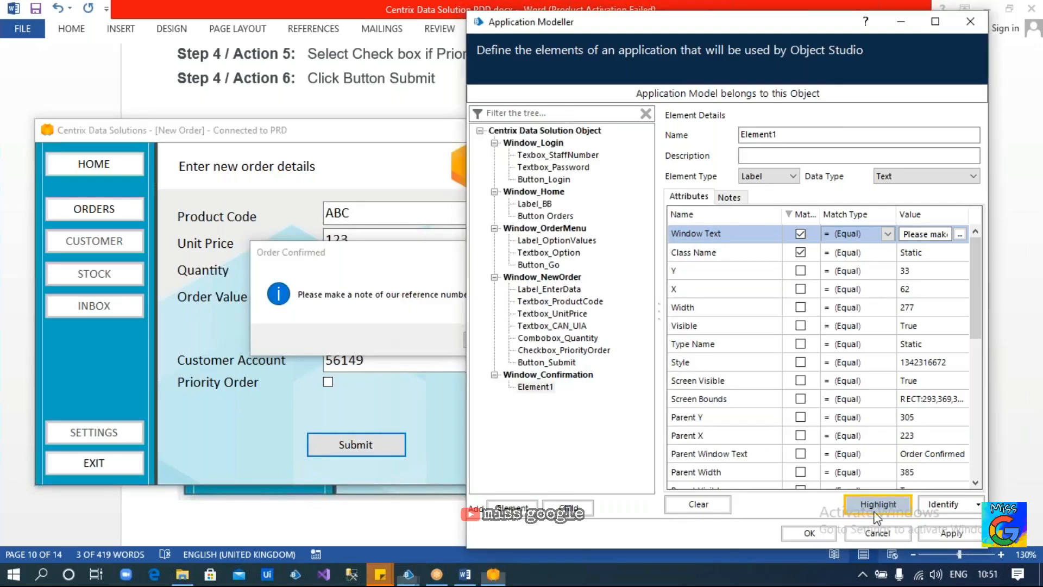
left_click_drag(738, 202, 789, 168)
left_click(325, 275)
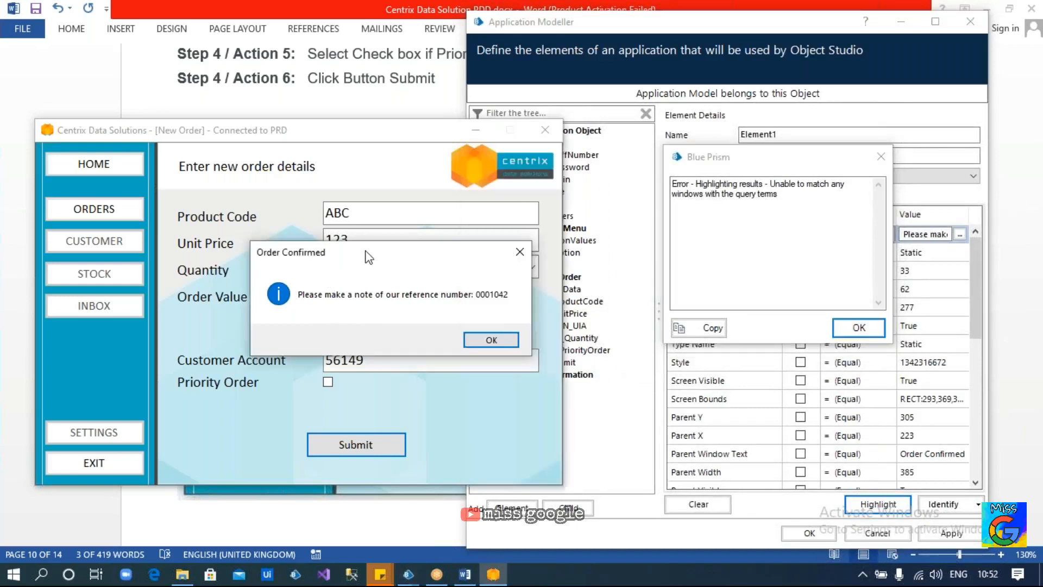
left_click_drag(369, 257, 271, 251)
left_click(855, 326)
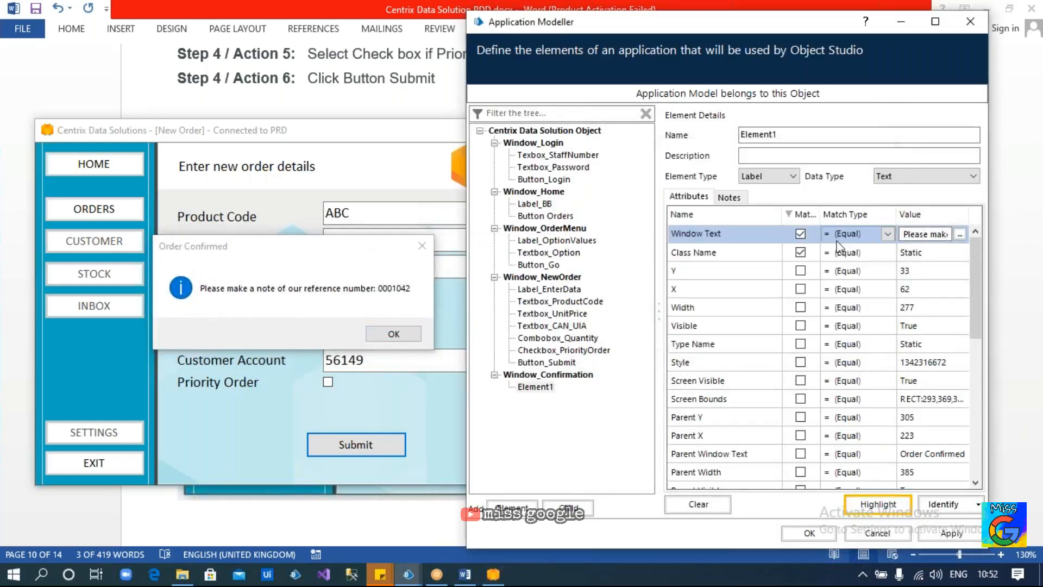
left_click(959, 234)
left_click(799, 228)
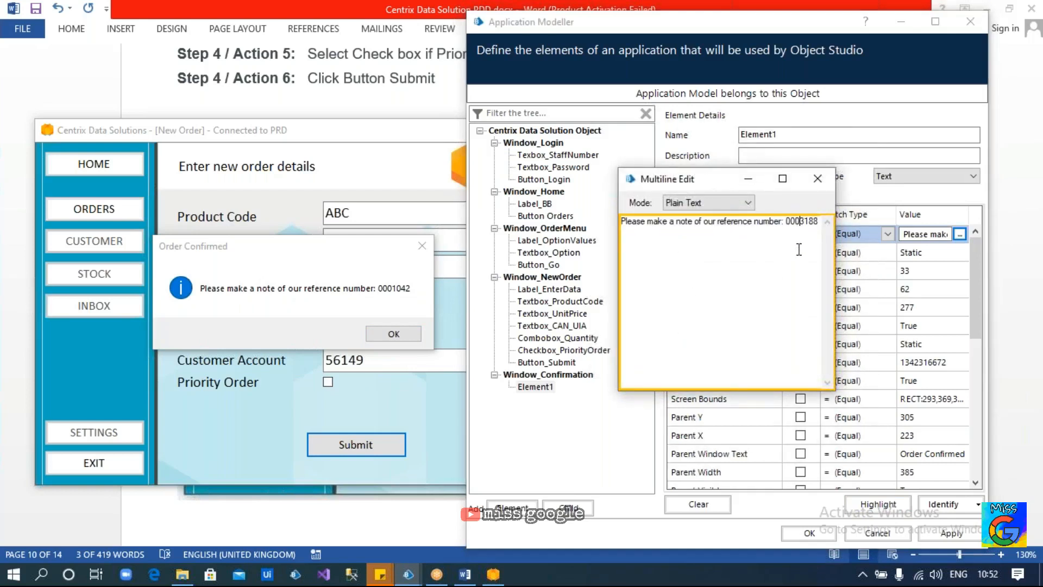
left_click_drag(786, 221, 813, 222)
left_click(355, 295)
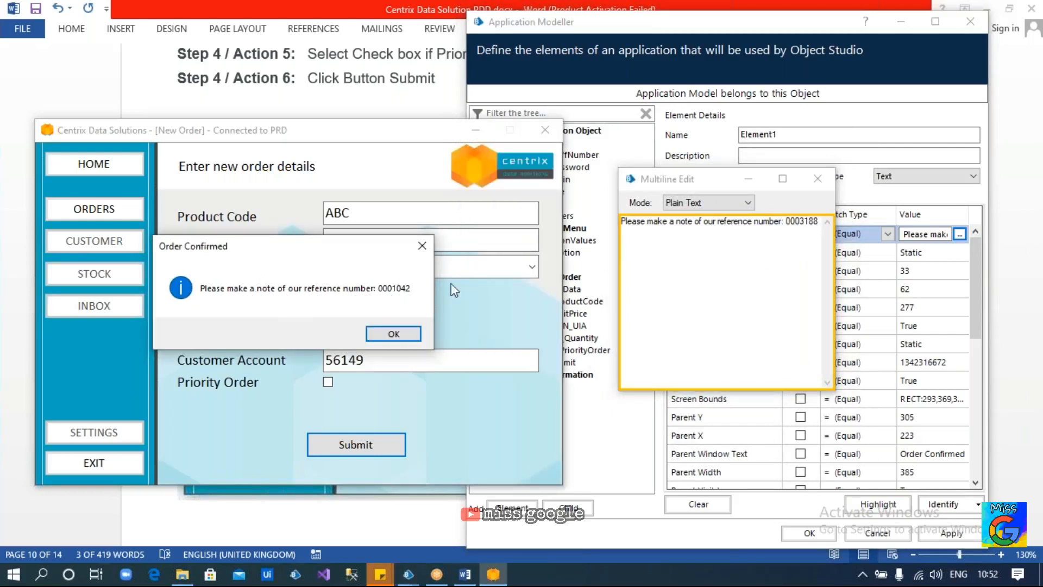
left_click(816, 181)
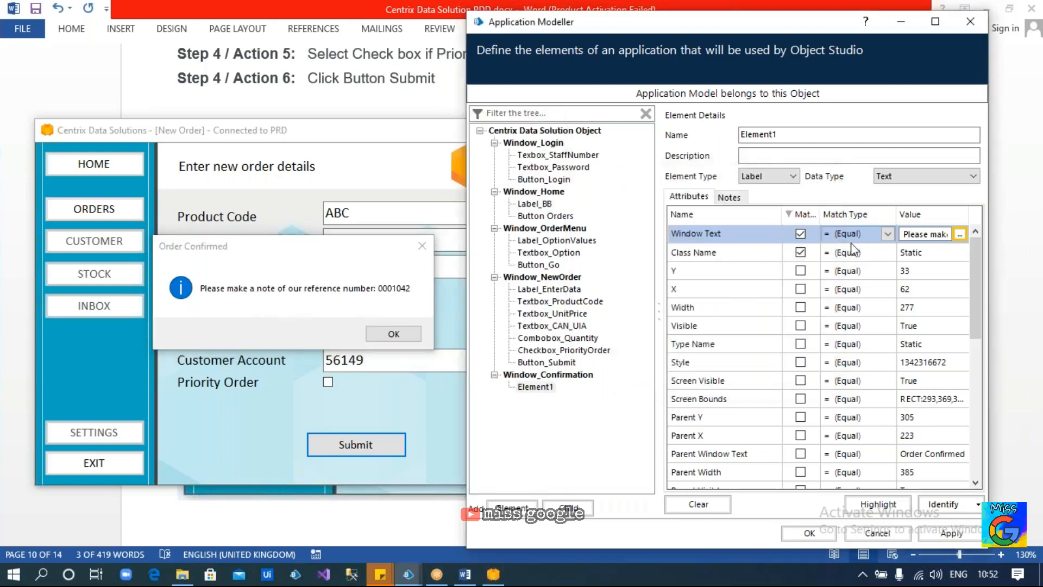
Set Window Text to wildcard matching, replacing the reference number with *, and highlight to test it
left_click(887, 235)
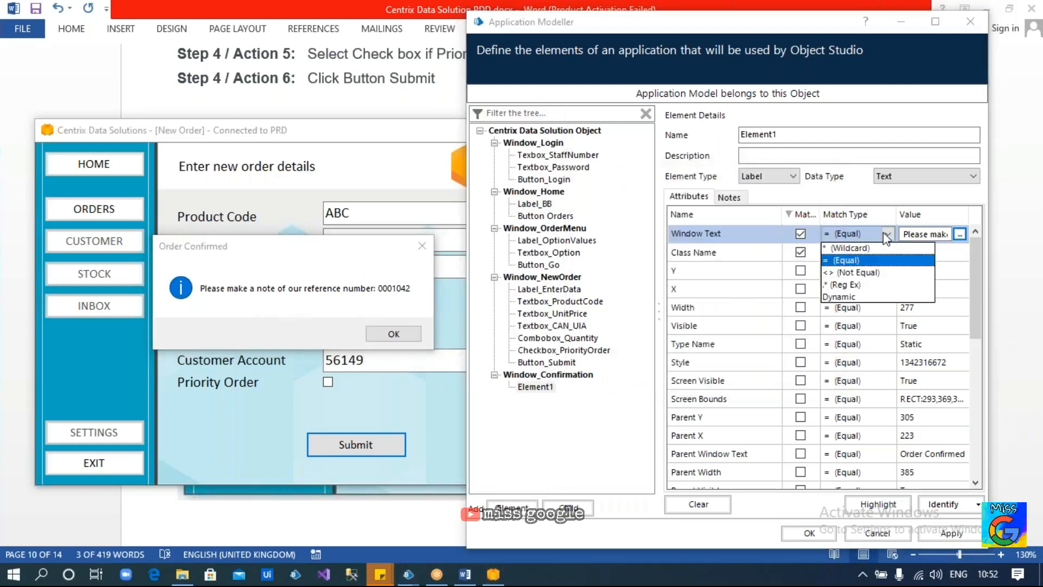
left_click(869, 256)
left_click(960, 234)
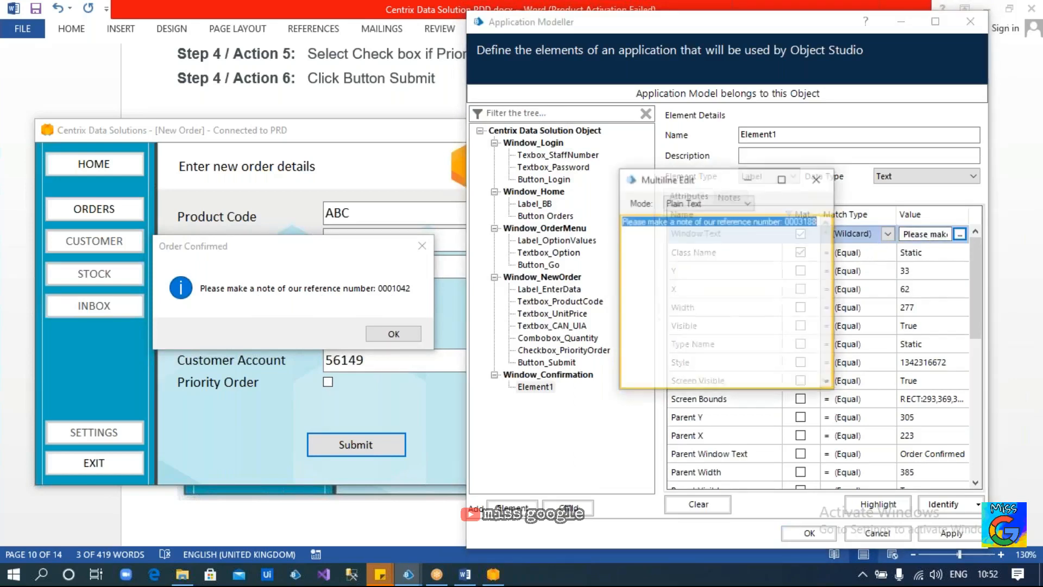
left_click(789, 223)
left_click_drag(787, 222, 816, 224)
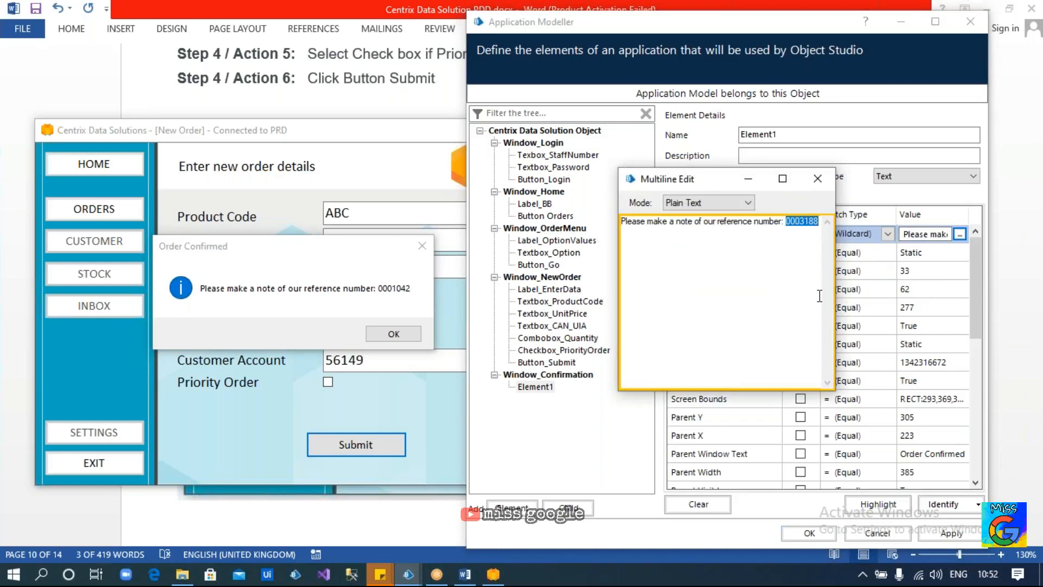
type("*")
left_click(817, 181)
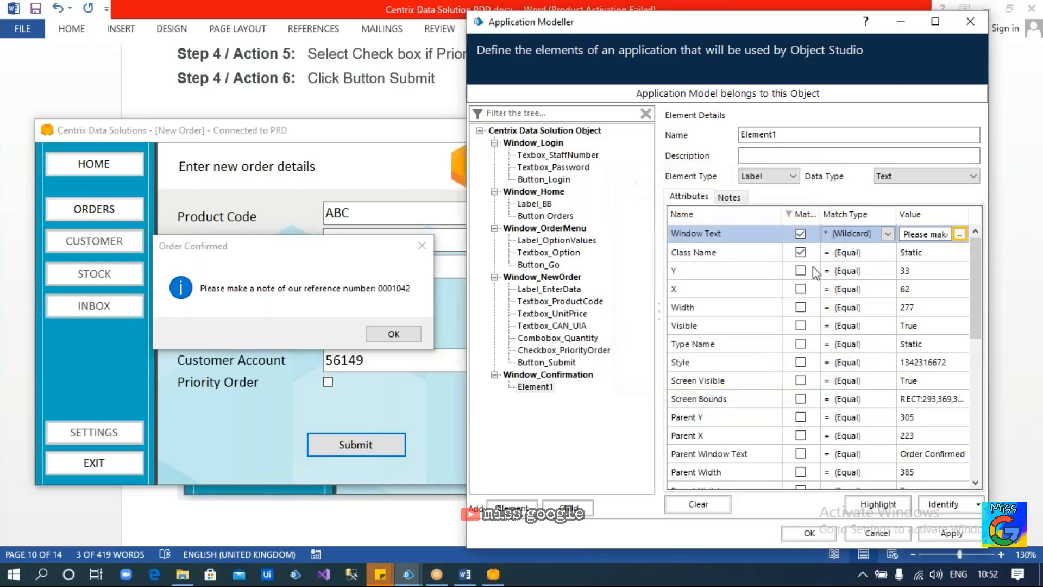
left_click(879, 504)
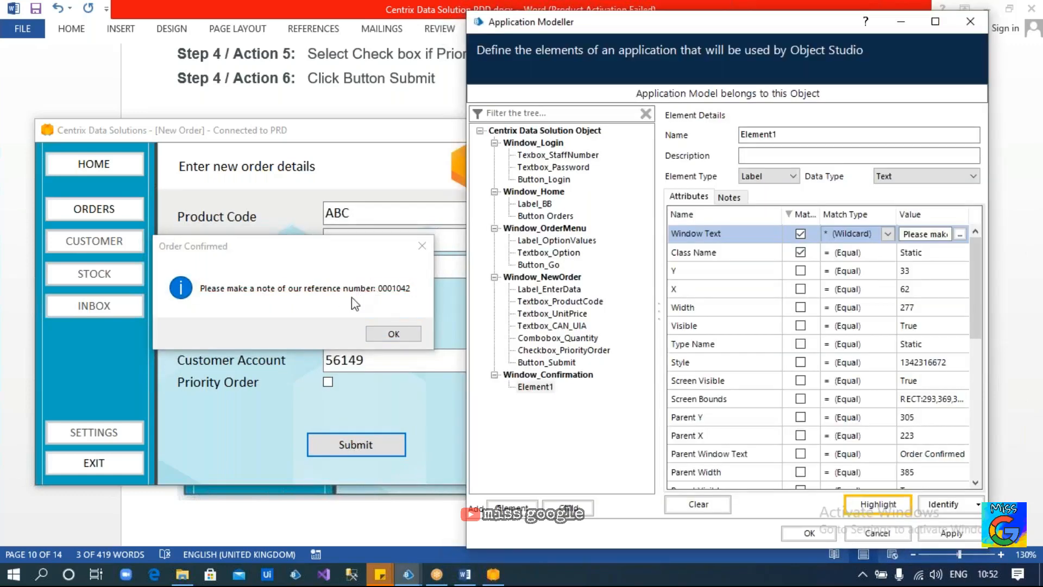
Rename the element to Label_ReferenceNumber and add a new element under Window_Confirmation
left_click_drag(814, 136, 324, 143)
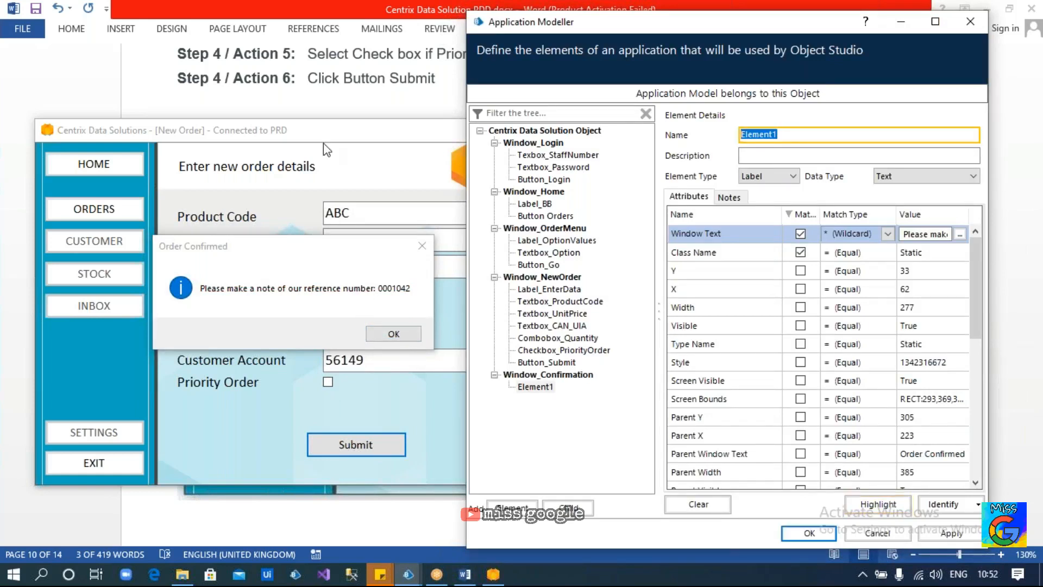
type("LA")
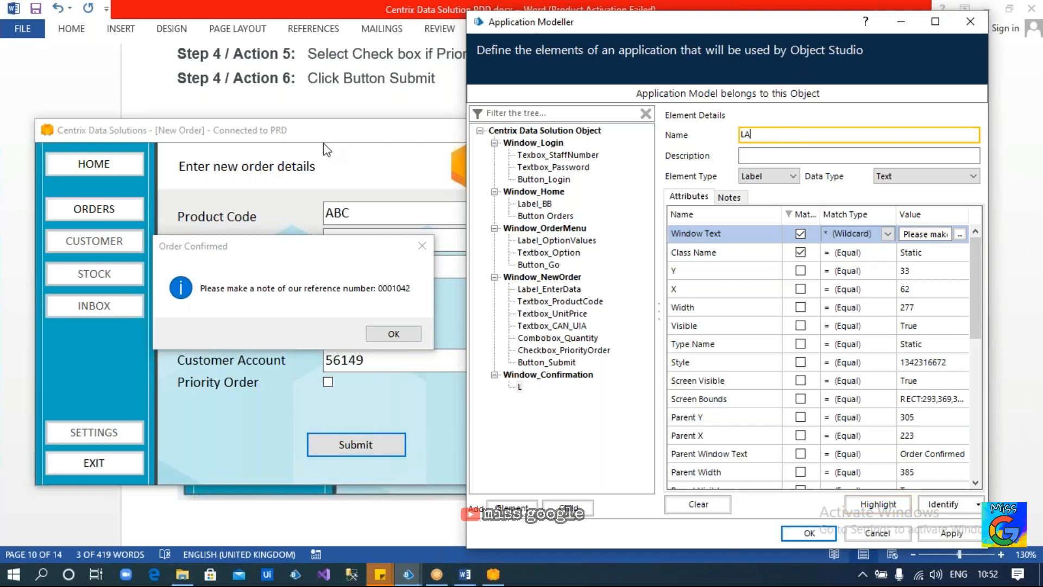
type("bel_ReferenceNumber")
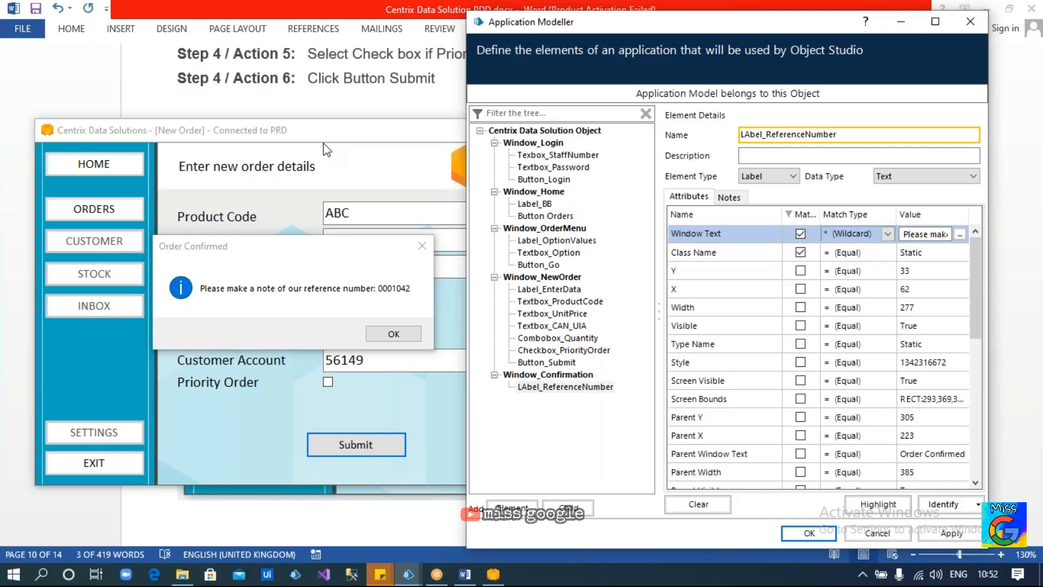
left_click(755, 135)
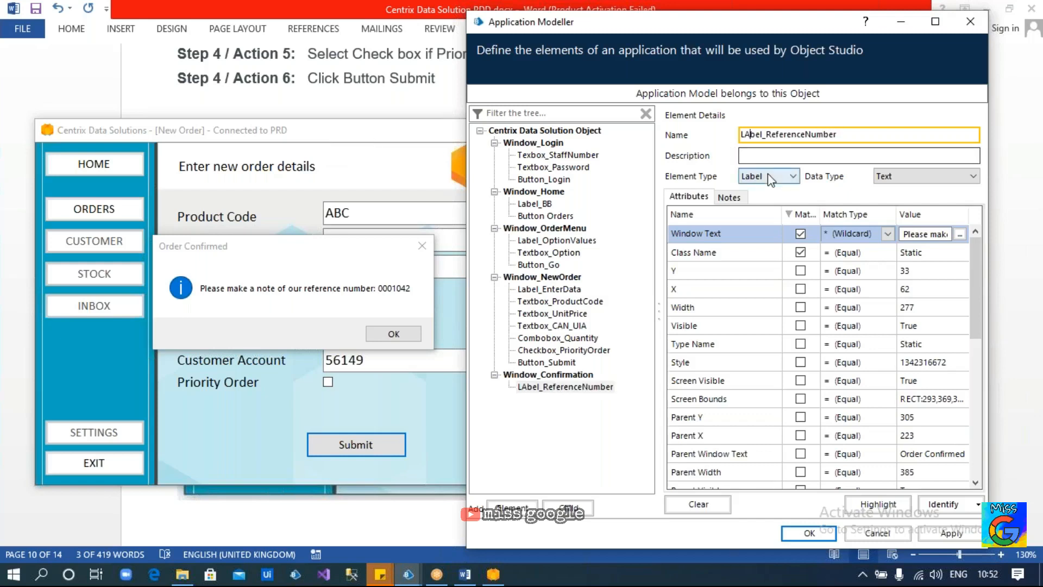
key("BackSpace")
type("a")
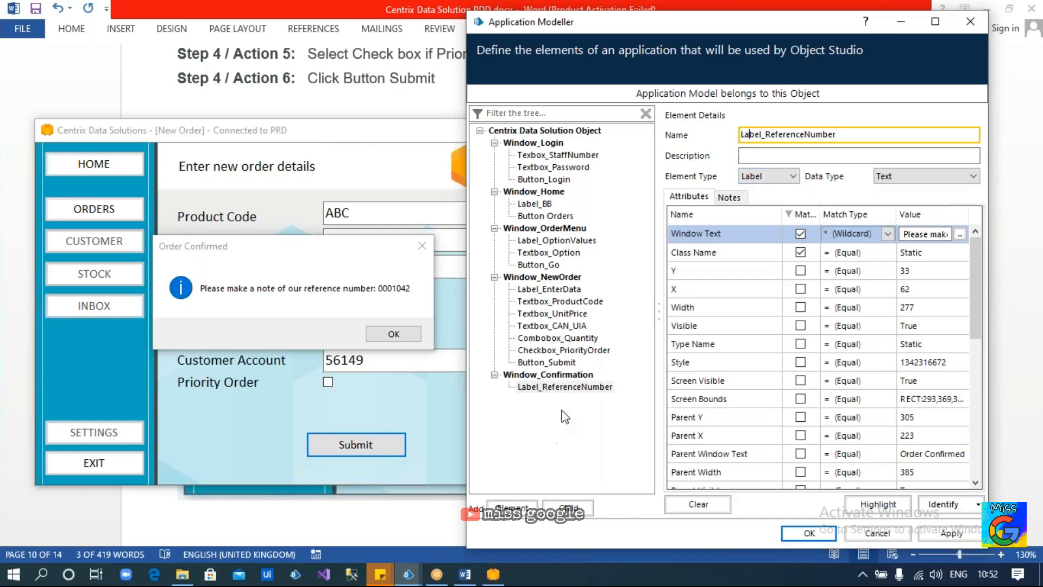
left_click(570, 387)
left_click(512, 508)
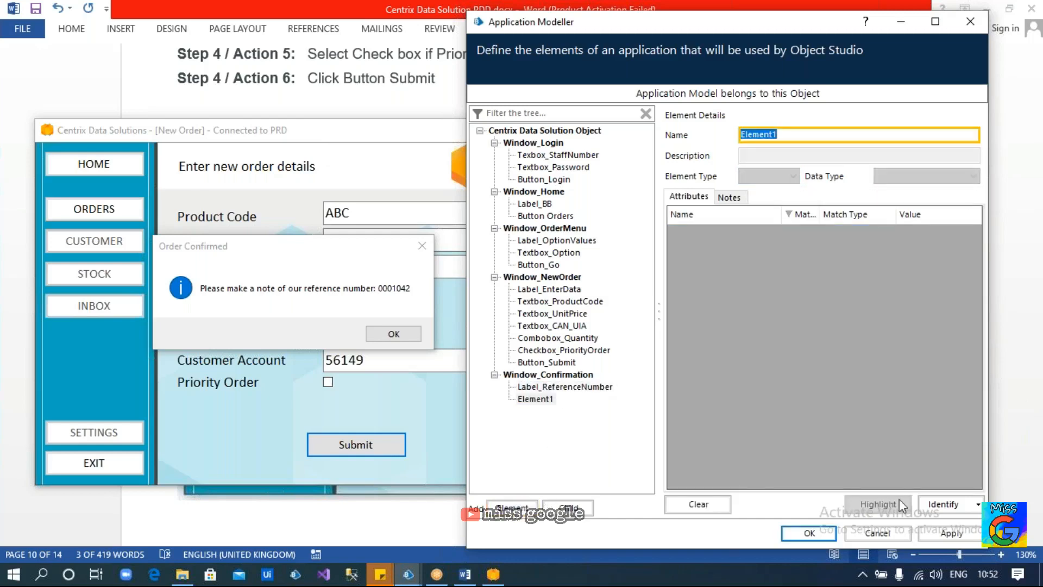
Capture the OK button as Button_Ok without Visible, Screen Visible and Enabled matching, then apply and save
left_click(933, 507)
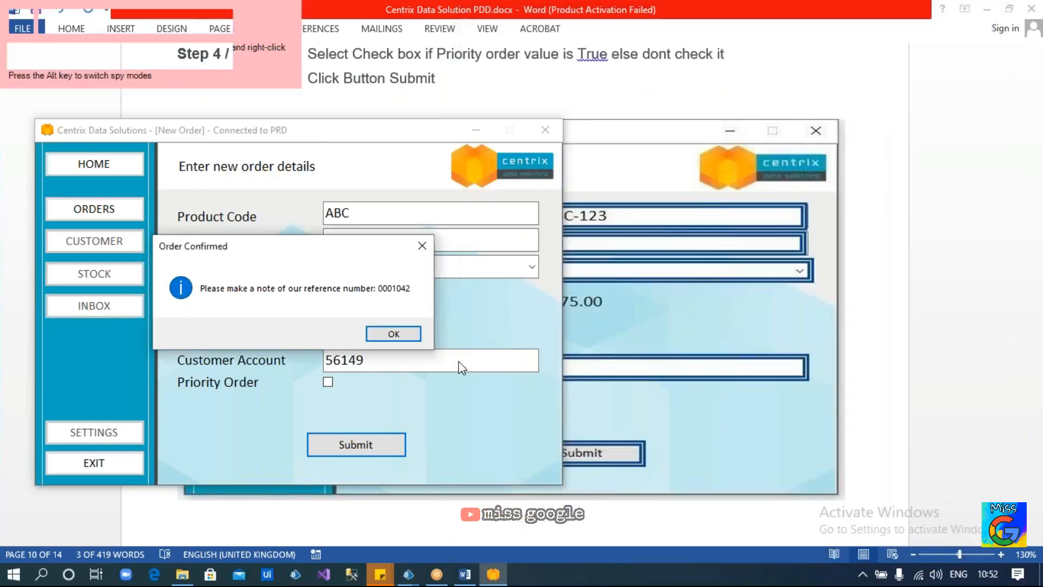
left_click(399, 337, "ctrl")
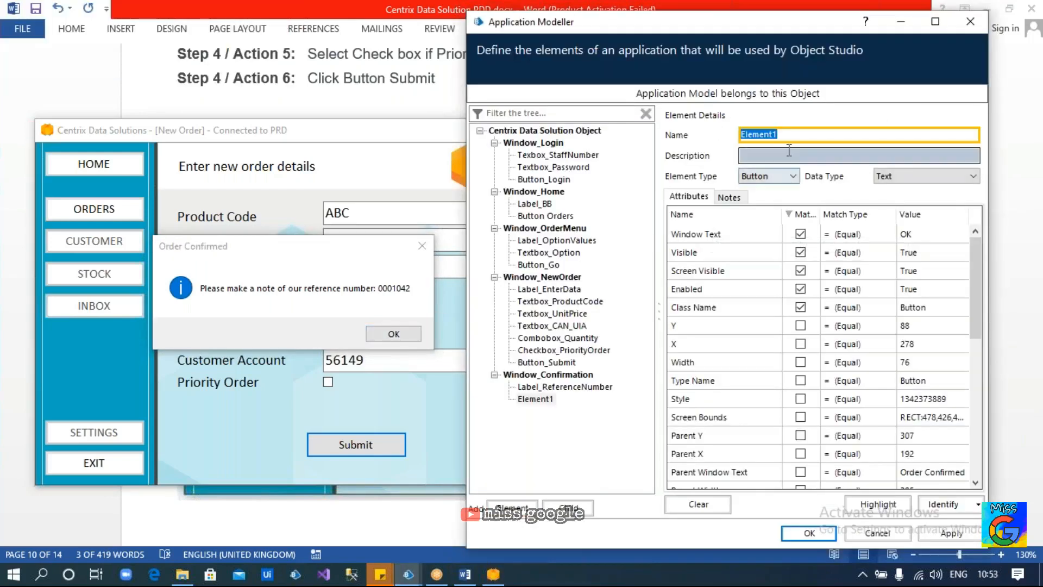
type("Button_Ok")
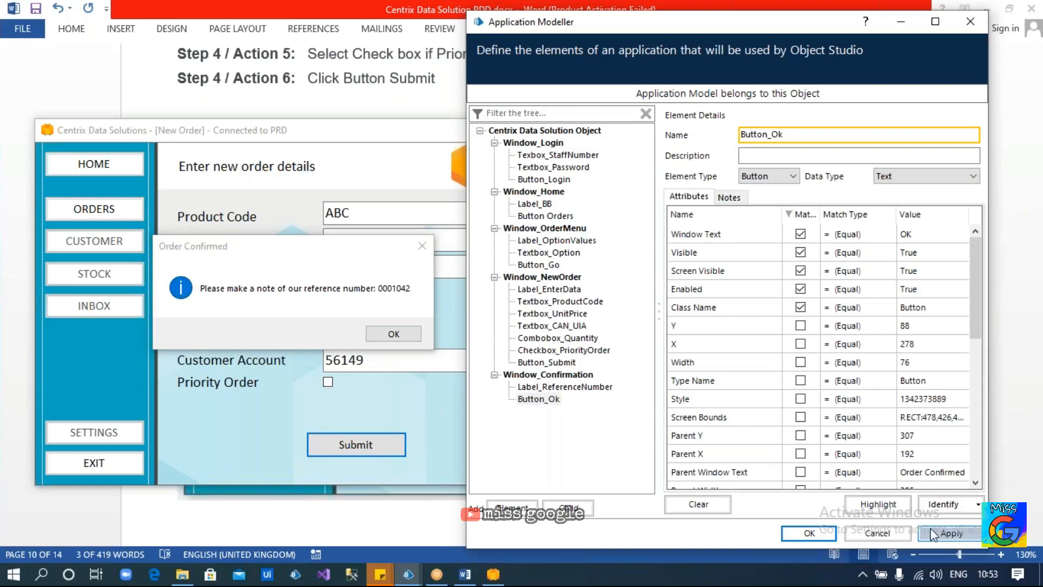
left_click(800, 252)
left_click(800, 270)
left_click(800, 288)
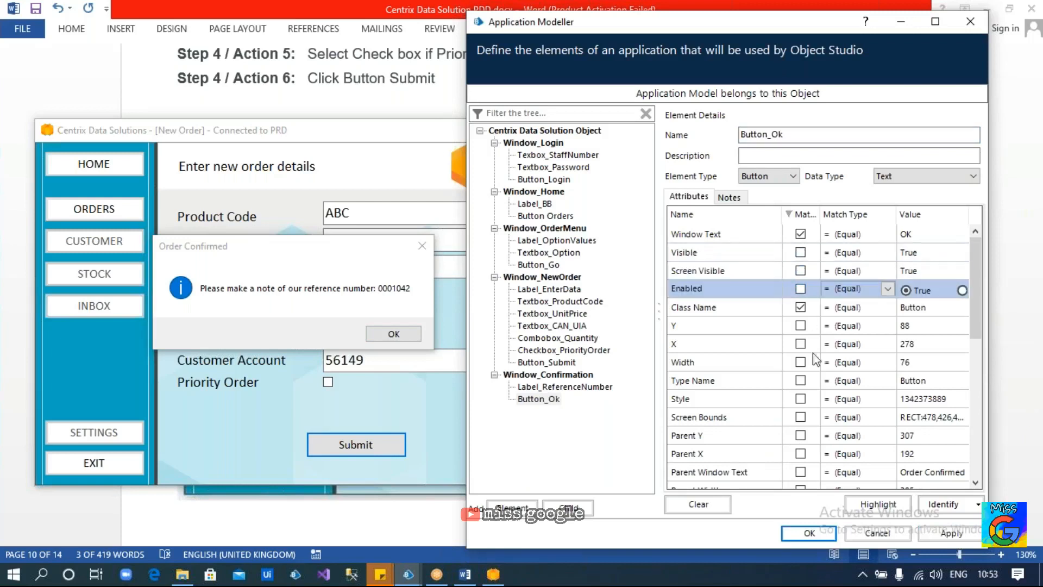
left_click(950, 532)
left_click(808, 532)
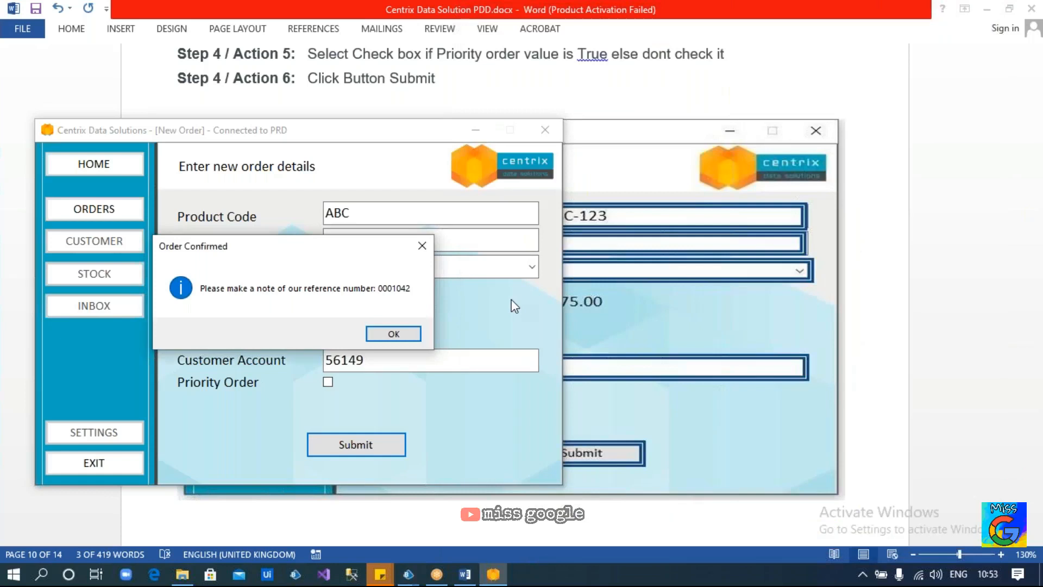
Close the Order Confirmed dialog and begin a 'Repeat' note below Step 5's Click Ok in the PDD
left_click(406, 333)
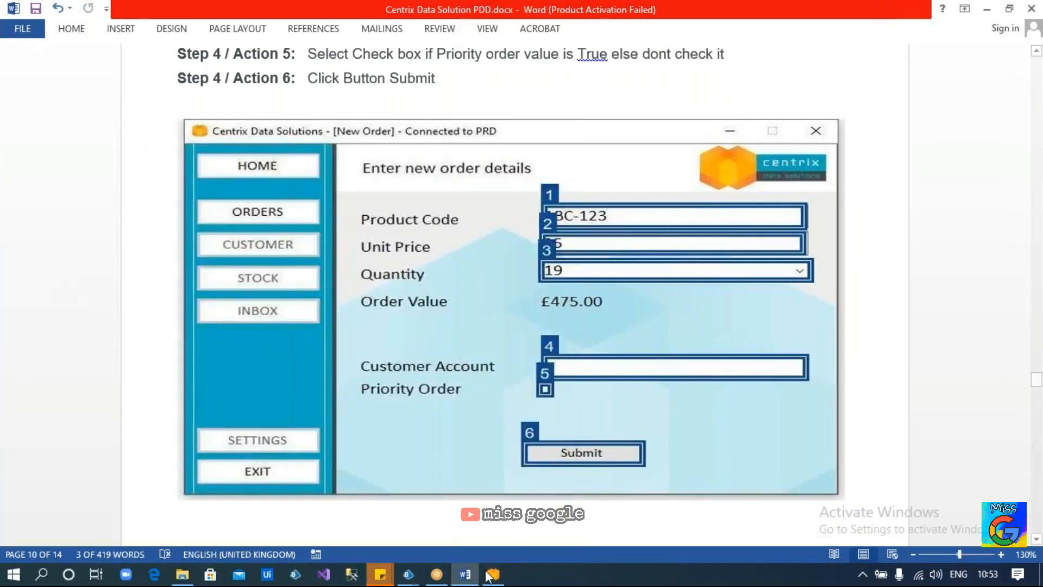
mouse_move(418, 575)
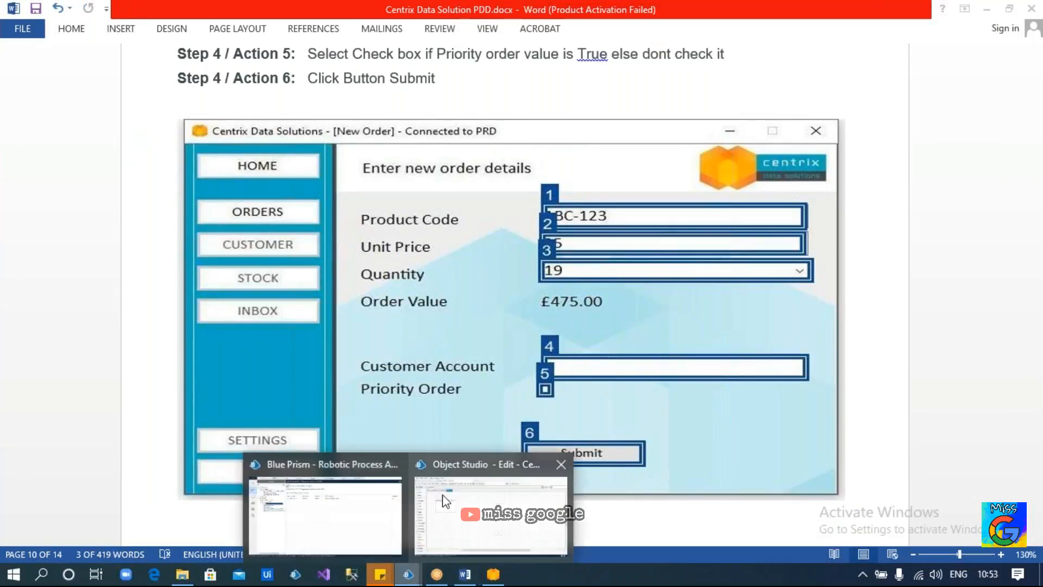
scroll(775, 380, "down", 1)
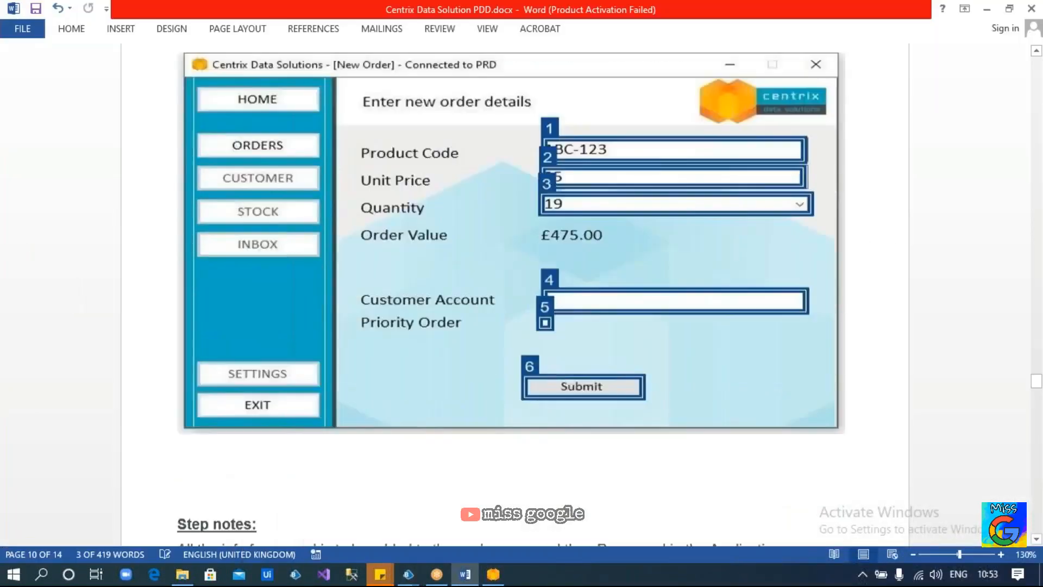
scroll(771, 400, "down", 11)
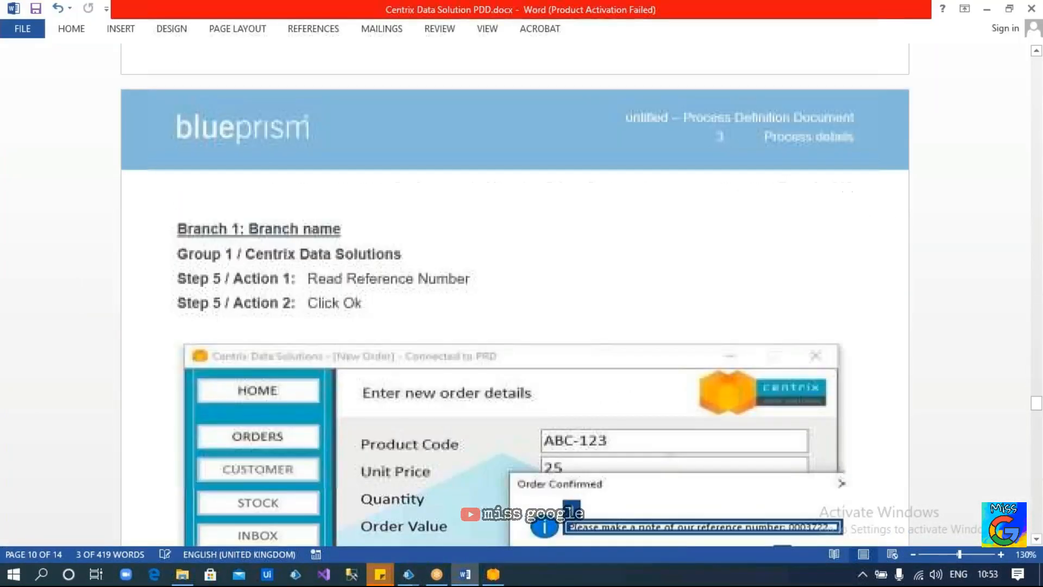
scroll(512, 326, "down", 3)
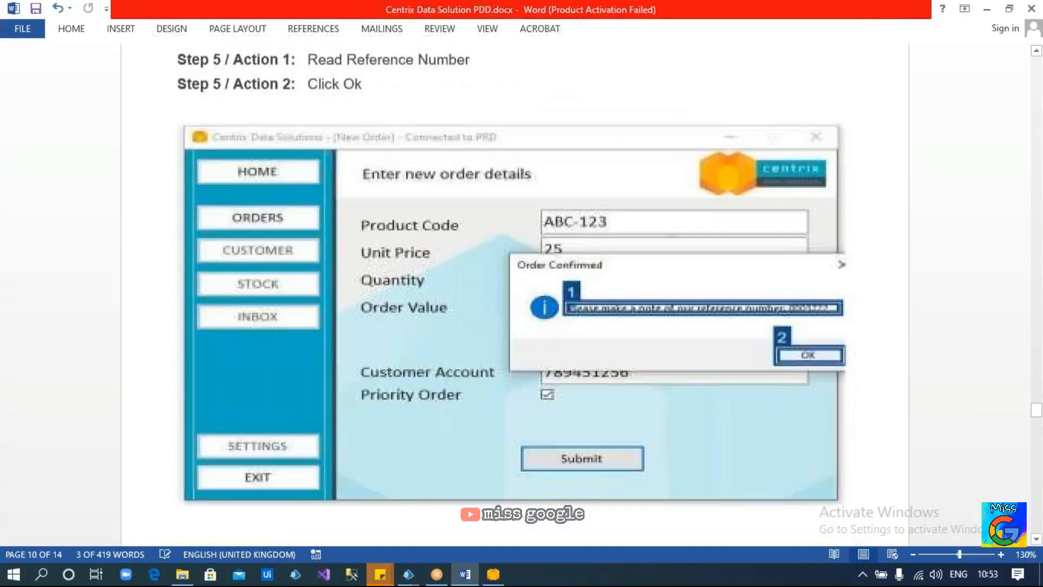
scroll(398, 196, "up", 2)
left_click(398, 195)
key("Return")
key("Return")
key("Return")
type("Repes")
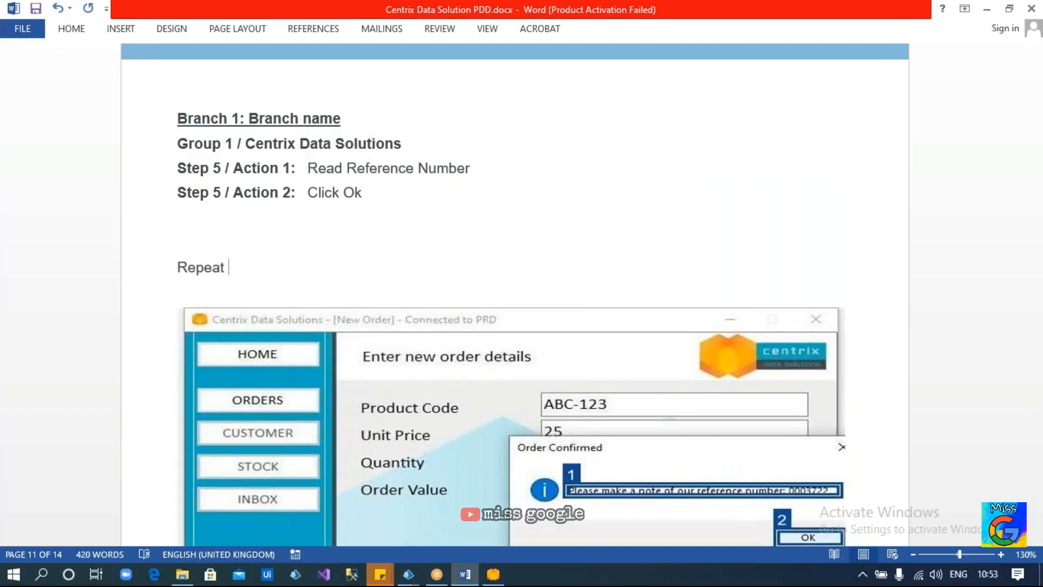
Scroll up through Steps 3 and 4 of the PDD and back down to the Repeat line
scroll(515, 293, "up", 15)
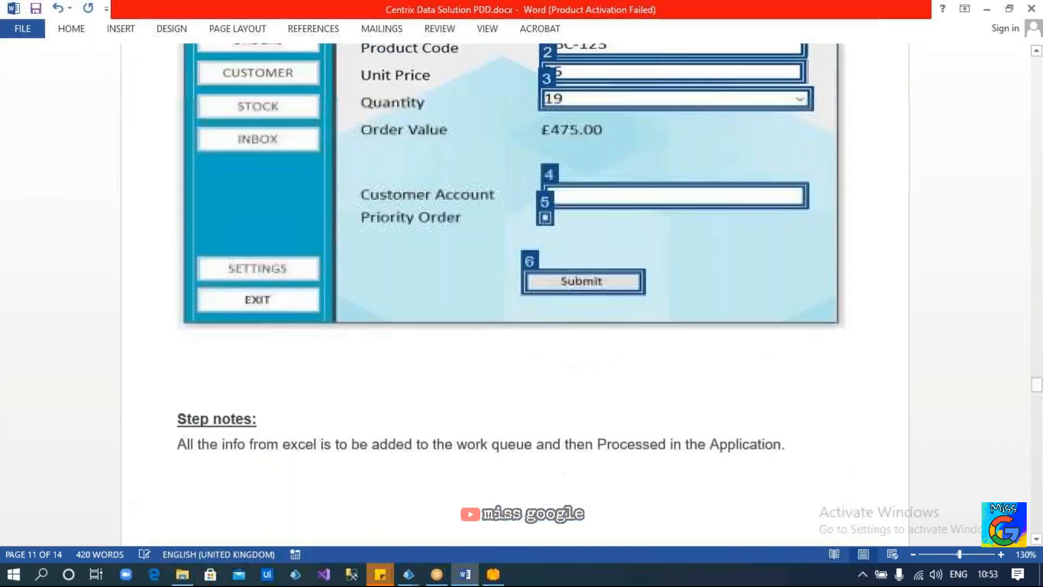
scroll(515, 293, "up", 15)
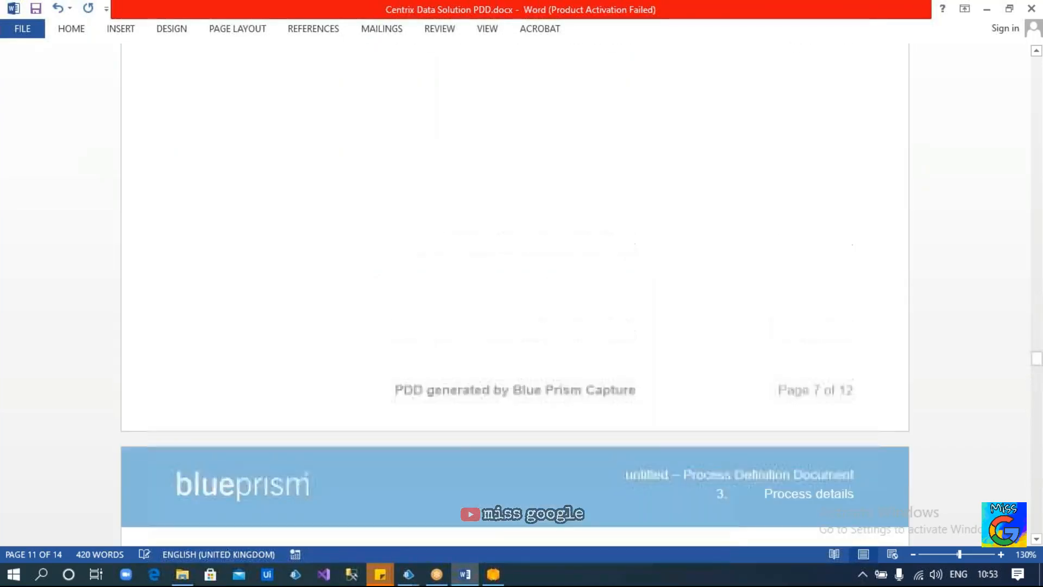
scroll(515, 293, "up", 15)
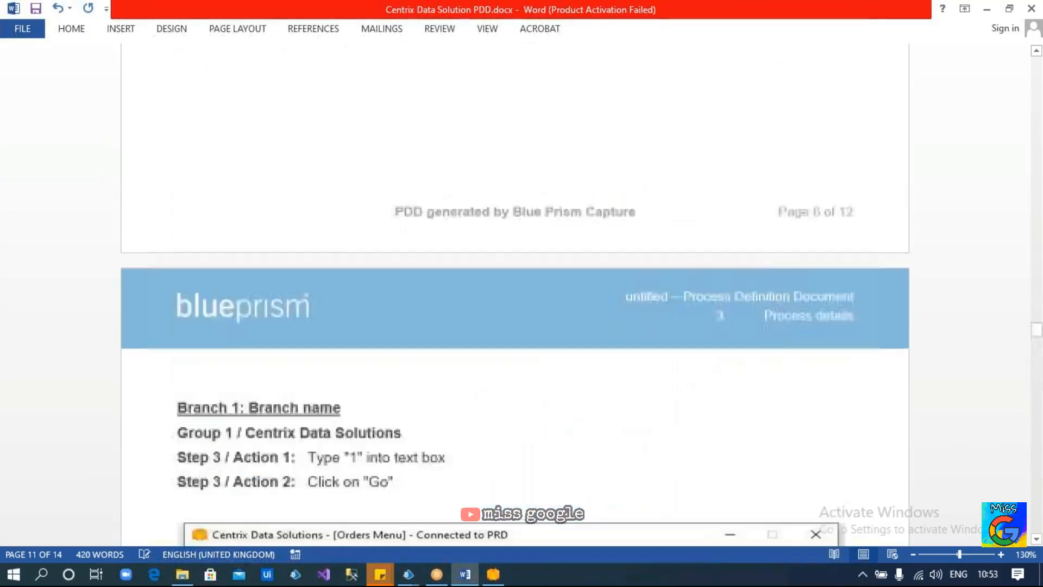
scroll(515, 293, "up", 15)
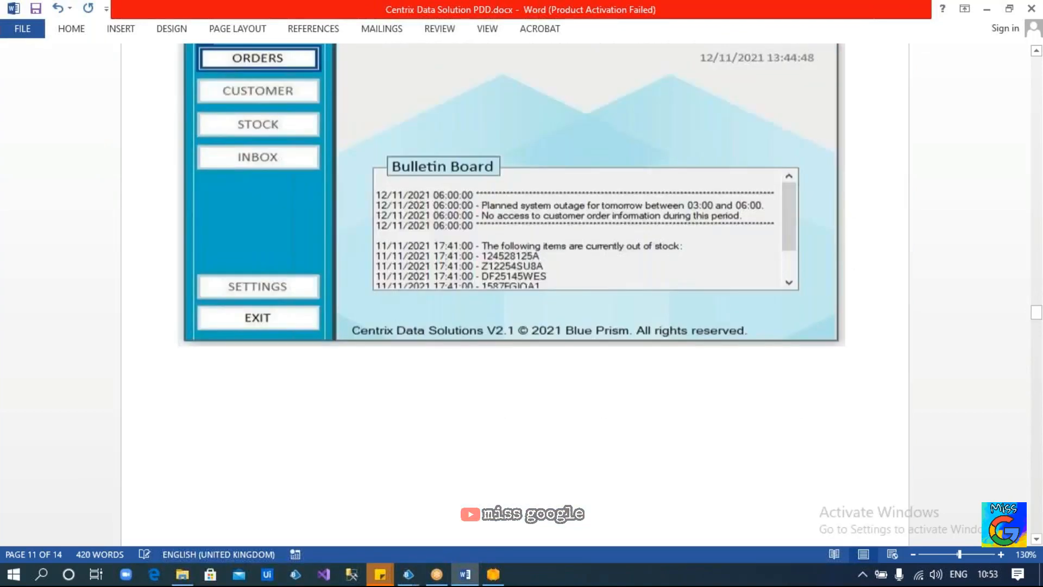
scroll(398, 205, "down", 15)
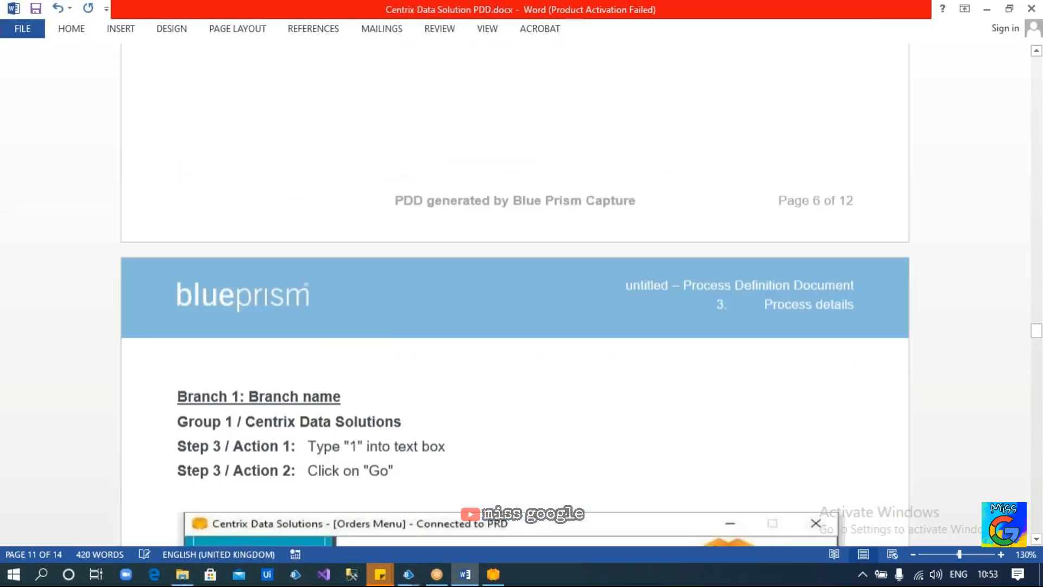
scroll(398, 206, "down", 8)
scroll(319, 193, "up", 5)
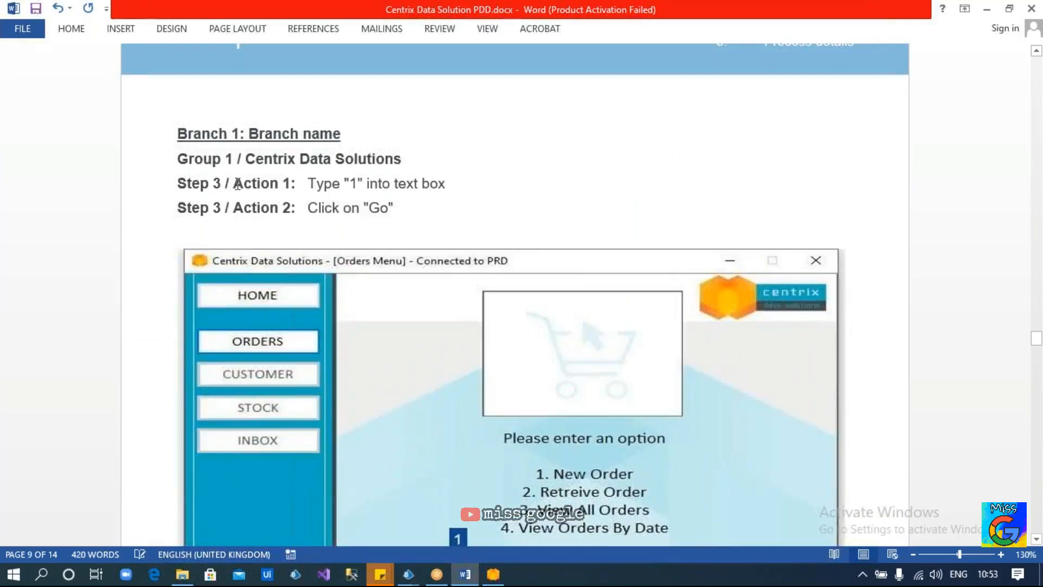
scroll(261, 220, "down", 2)
scroll(260, 220, "down", 18)
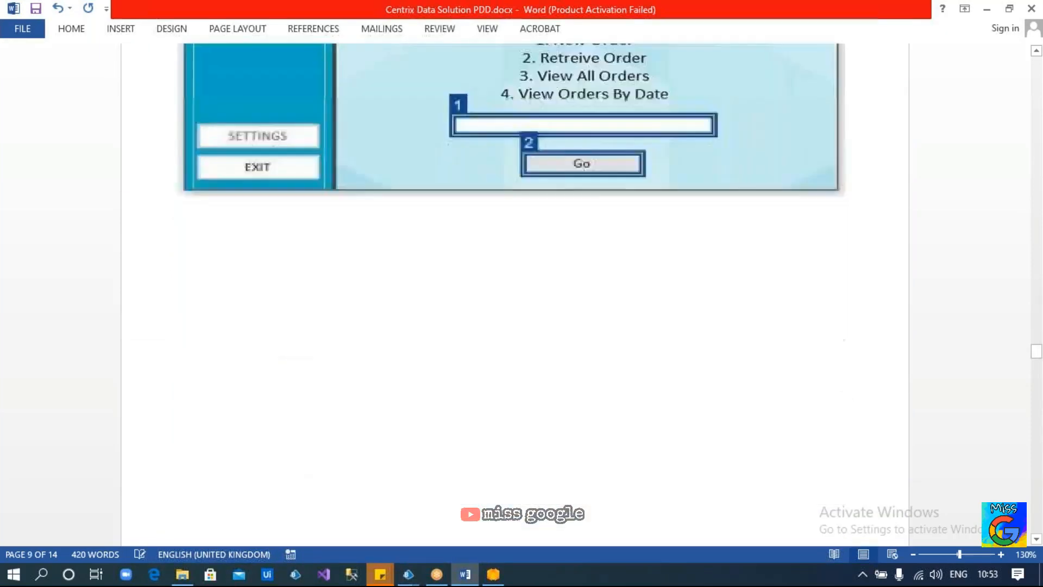
scroll(515, 295, "down", 13)
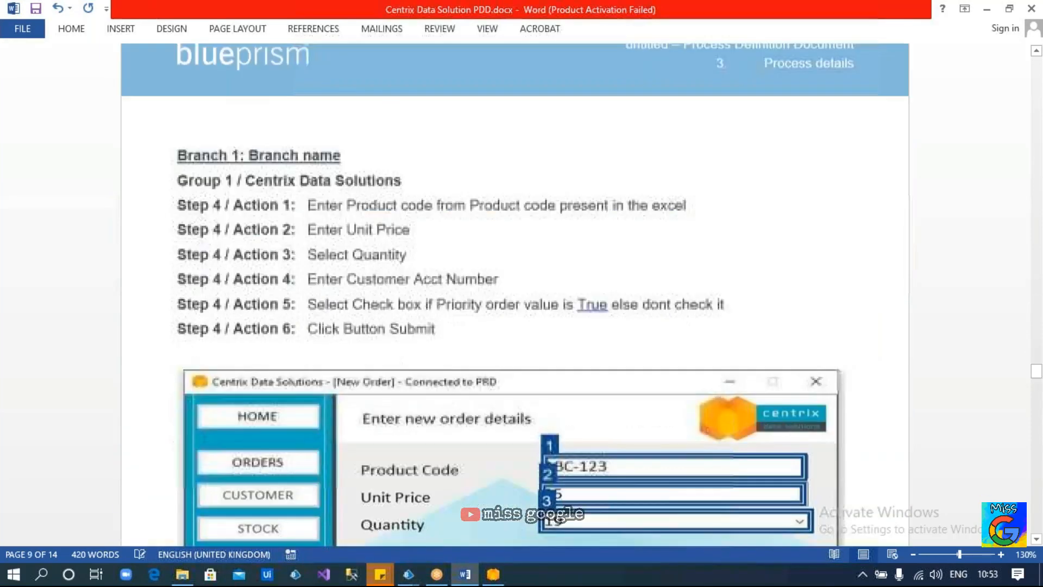
scroll(262, 239, "down", 12)
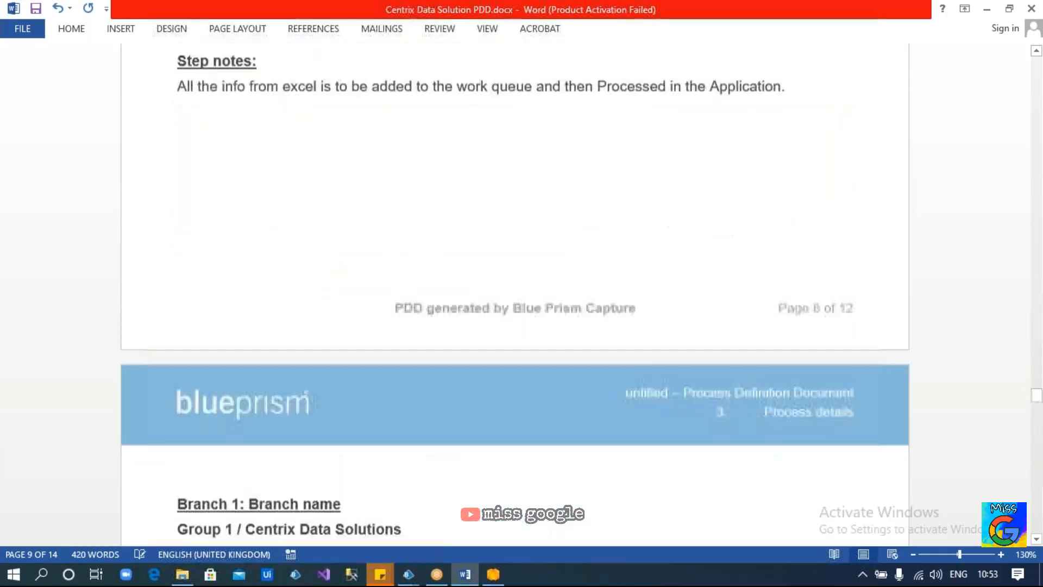
scroll(262, 239, "down", 4)
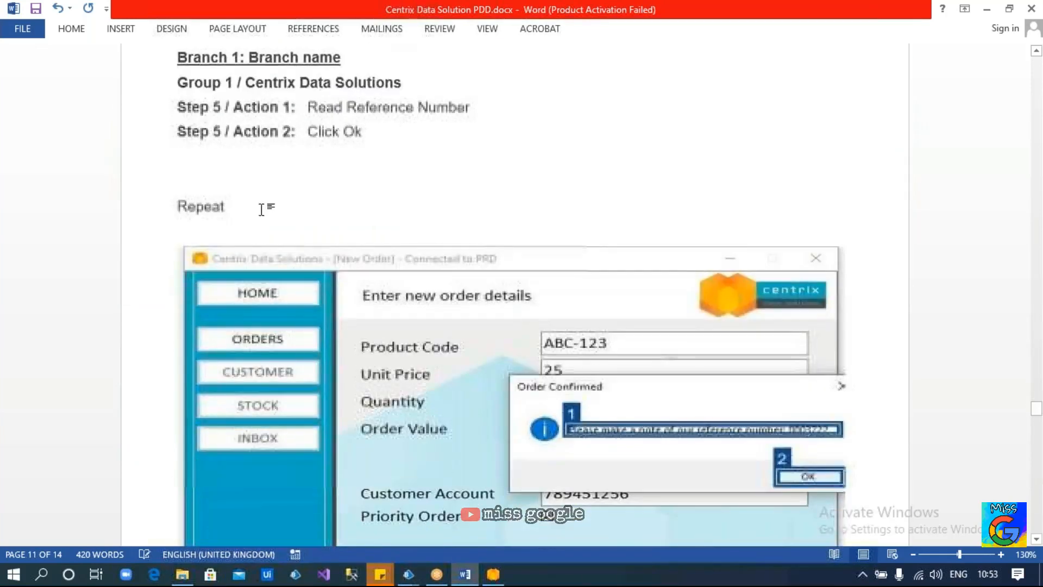
Complete the note: 'Repeat step 3, step4 and Step 5 for all the remaining records in the excel file'
left_click(261, 208)
type("step 3")
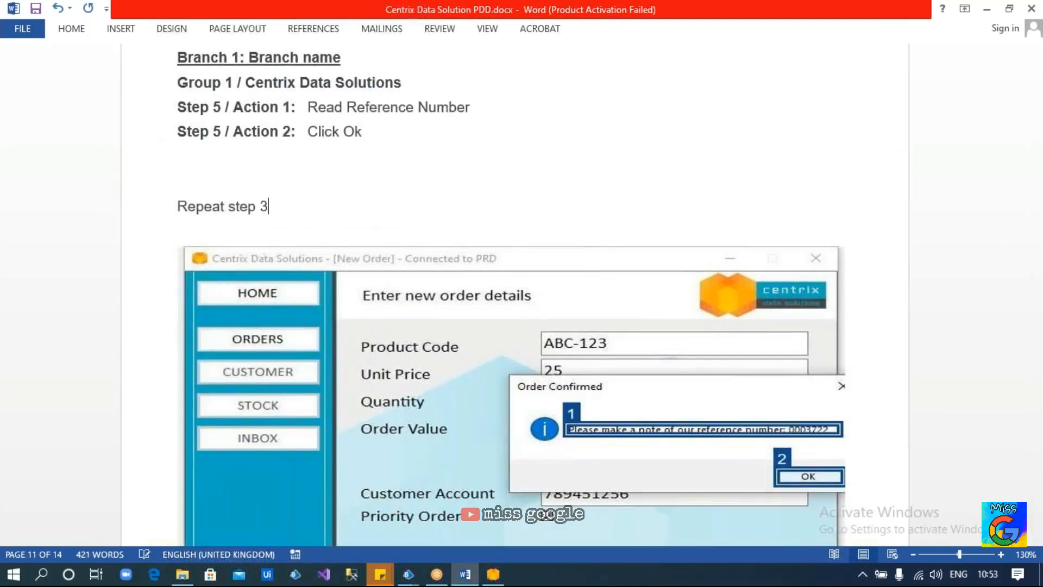
type(", step4 and Step")
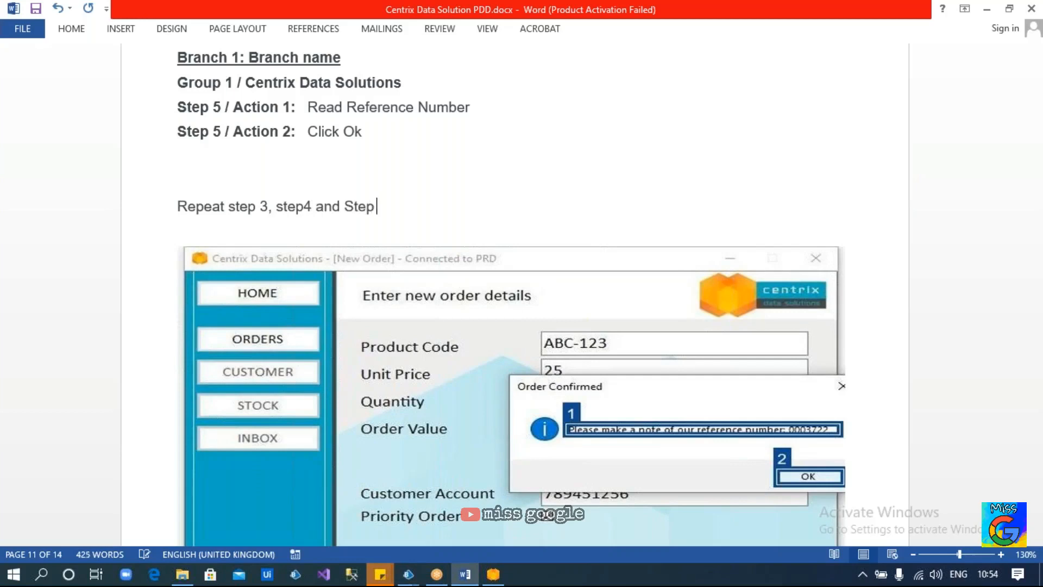
type(" 5 for all the remain")
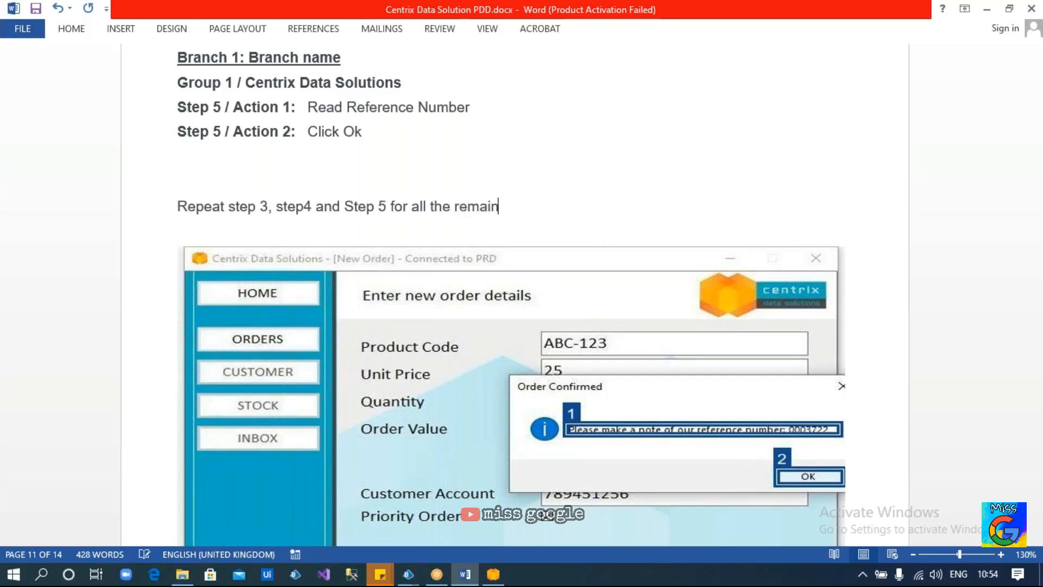
type("ing records in the excel")
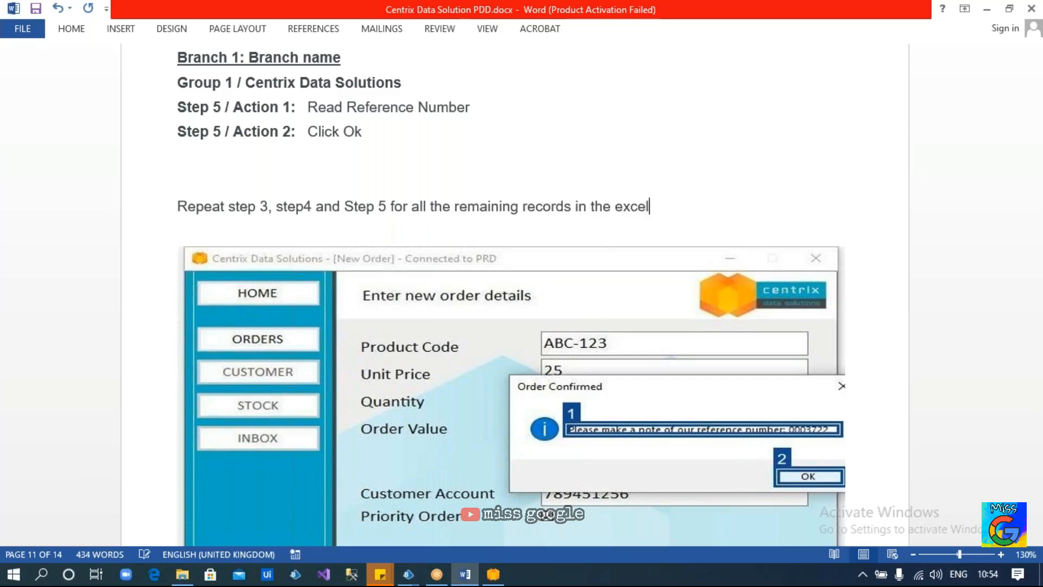
type(" file")
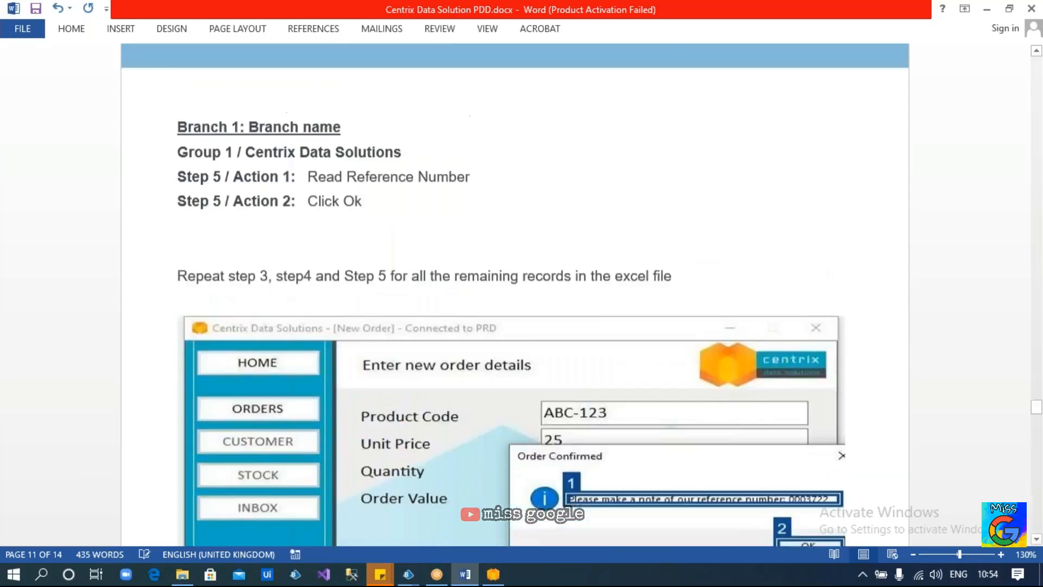
scroll(514, 296, "up", 5)
scroll(442, 481, "up", 6)
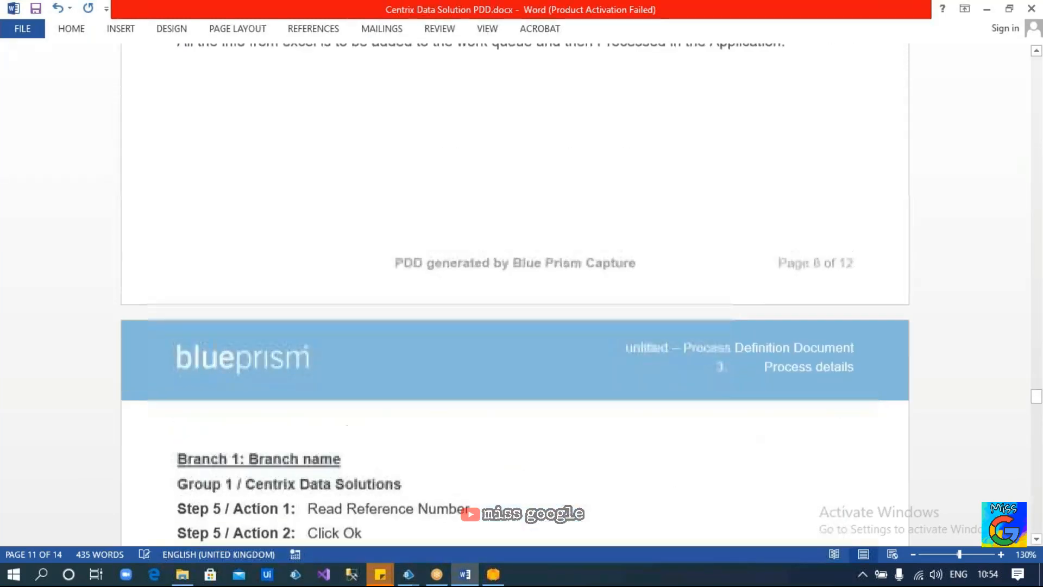
Bring Centrix forward and open a new order form with menu option 1
left_click(492, 576)
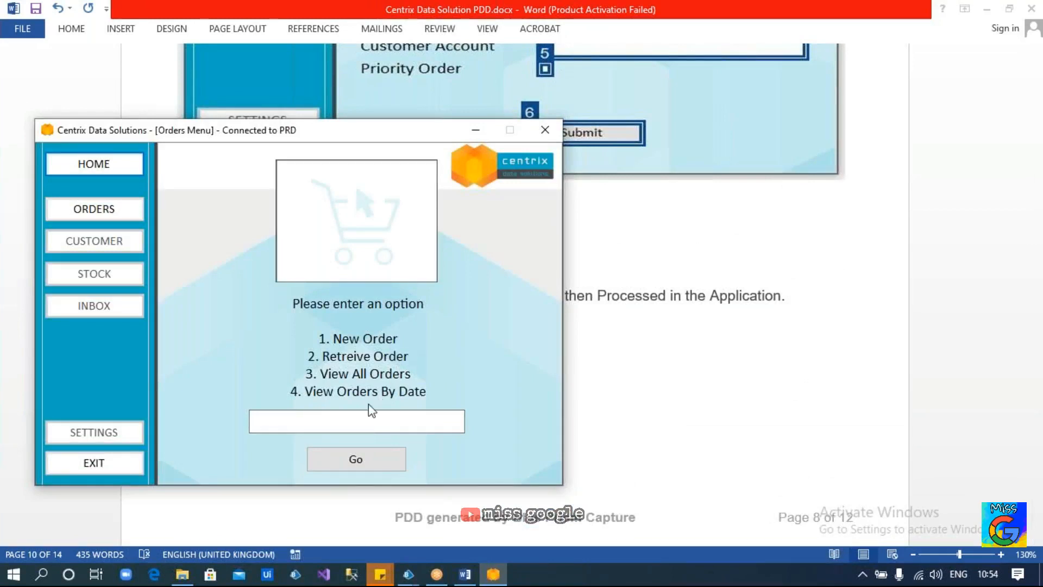
left_click(362, 420)
type("1")
left_click(380, 459)
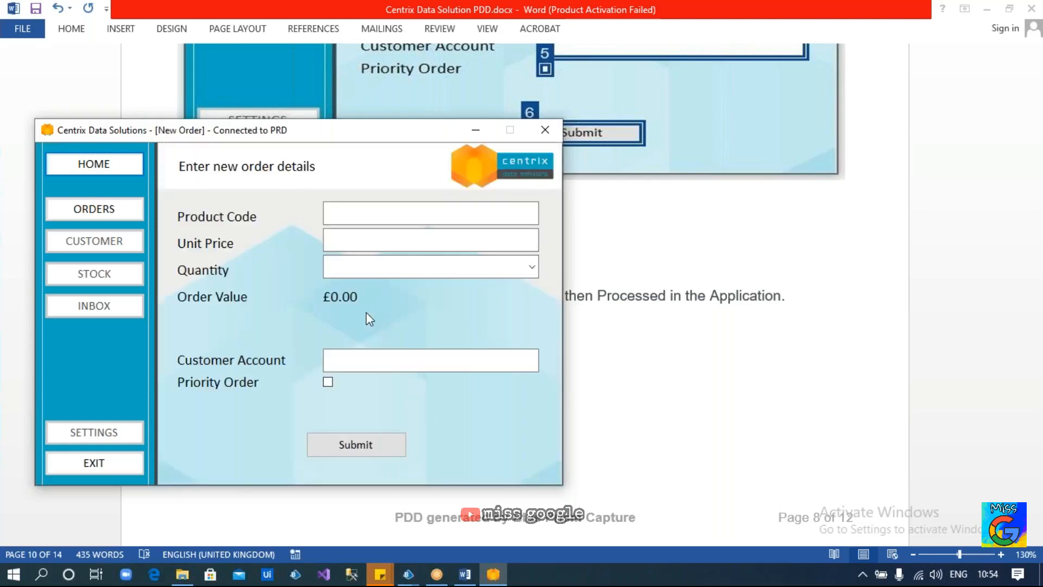
Submit an order for product AGH at unit price 58, quantity 18, with a customer account
left_click(347, 212)
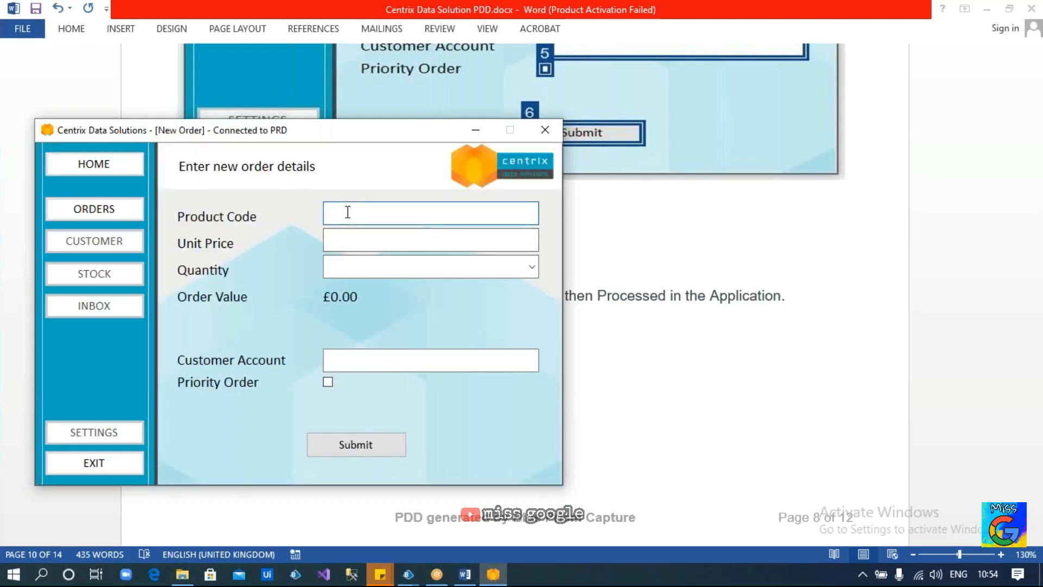
type("AGH")
left_click(356, 235)
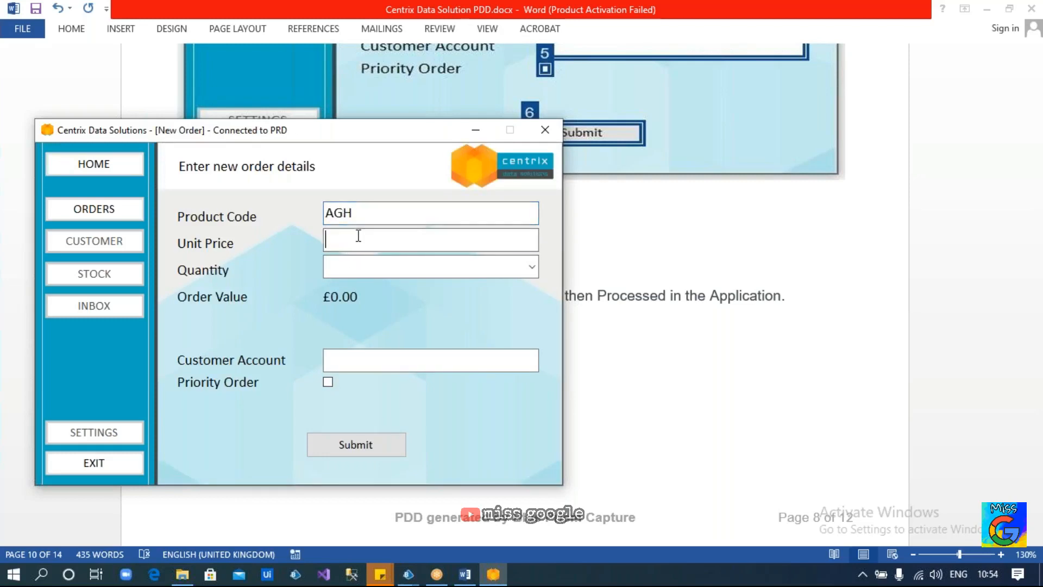
type("58")
left_click(532, 268)
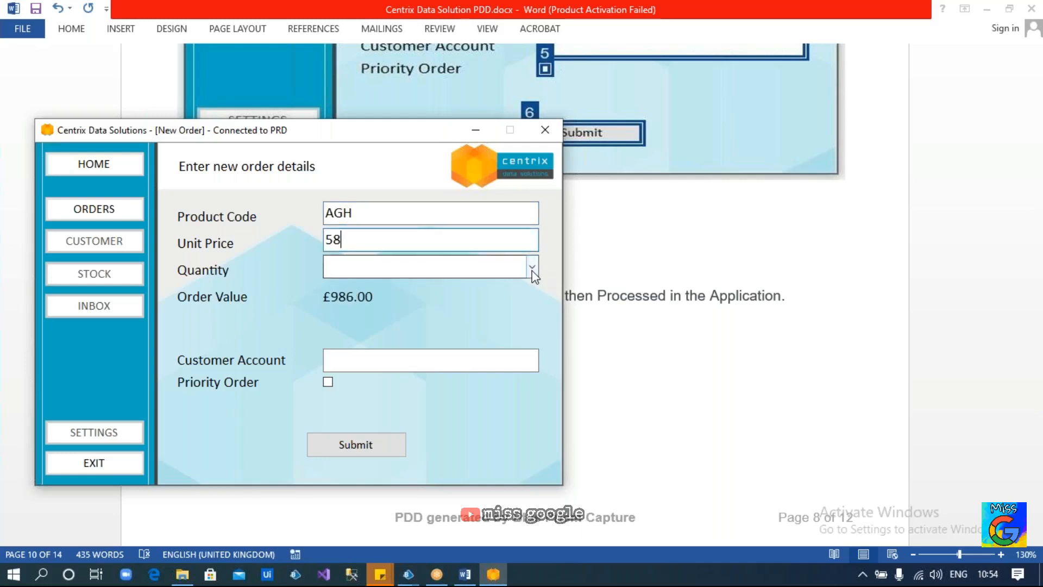
left_click(419, 306)
left_click(361, 362)
type("64984984")
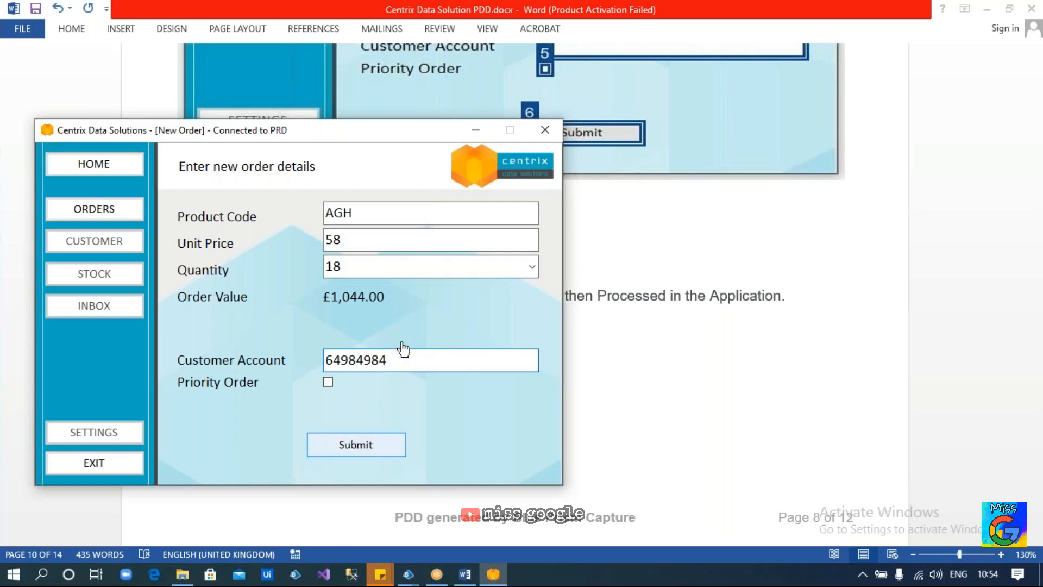
key("Return")
Acknowledge the confirmation and open another blank order form with option 1
left_click(613, 342)
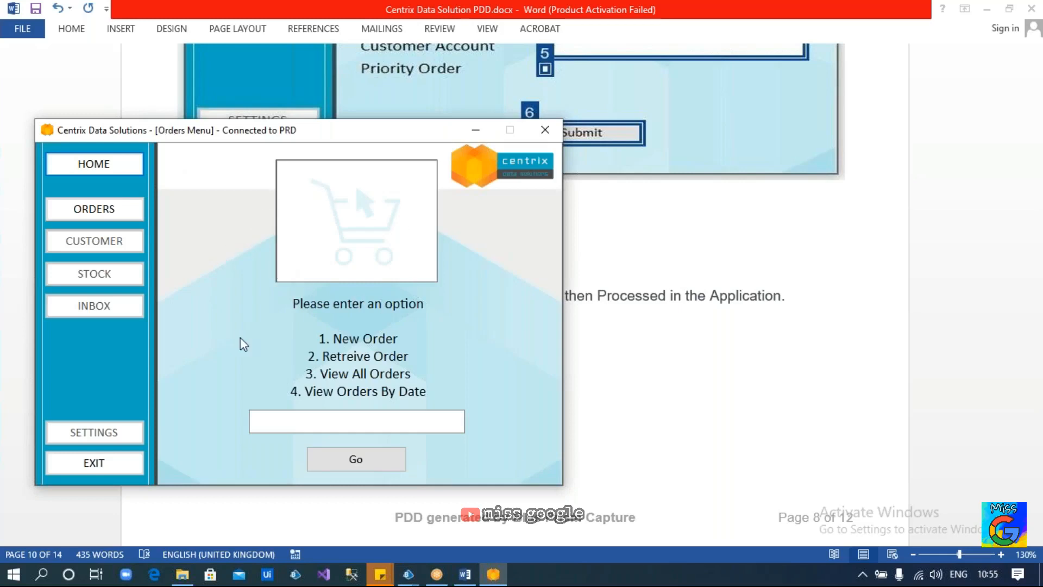
left_click(265, 418)
type("1")
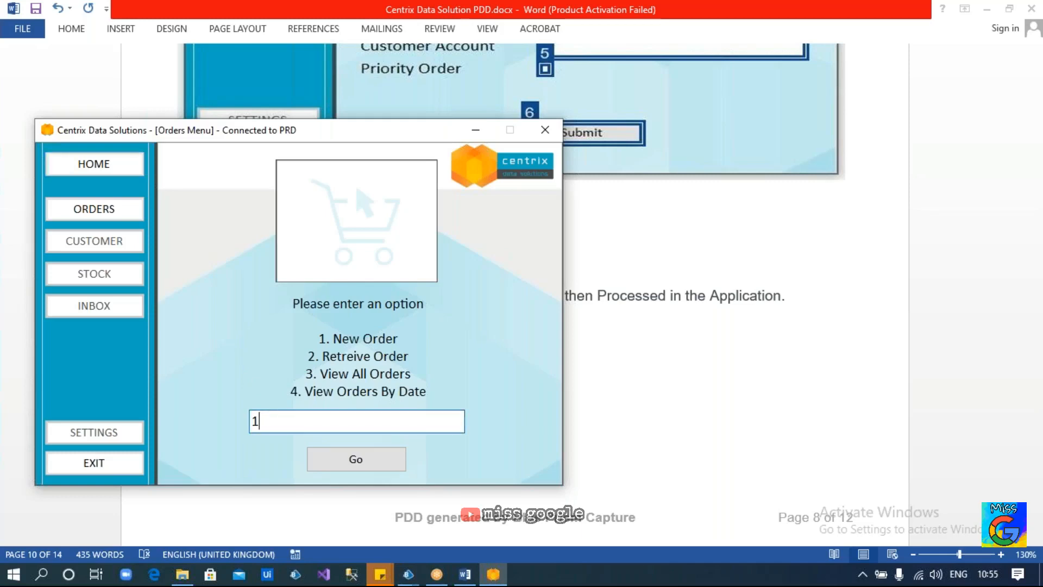
left_click(341, 460)
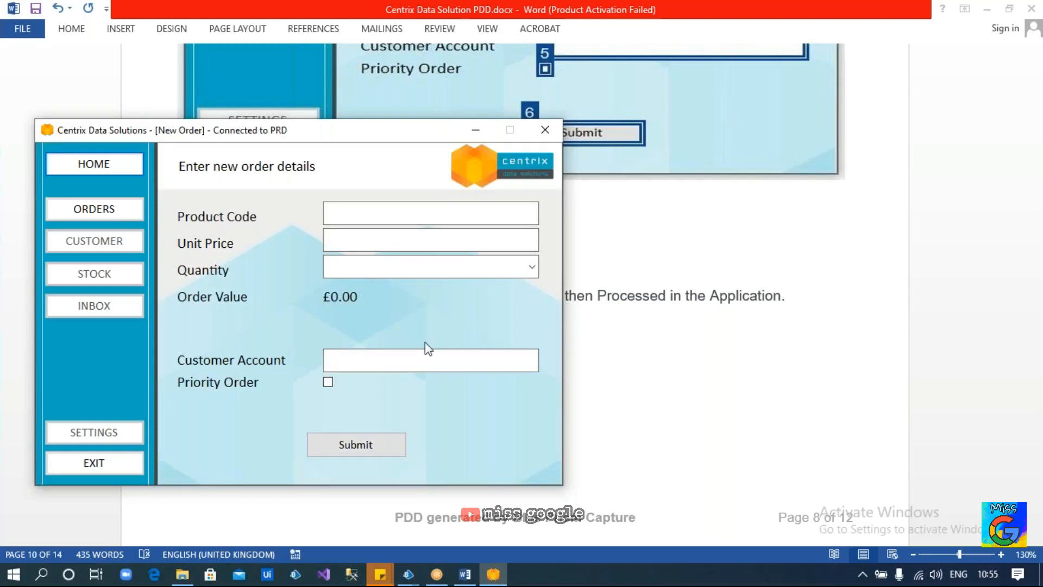
Review PDD Steps 3–5, selecting Step 3 Action 1, then restore the blank Centrix order form
scroll(647, 367, "up", 5)
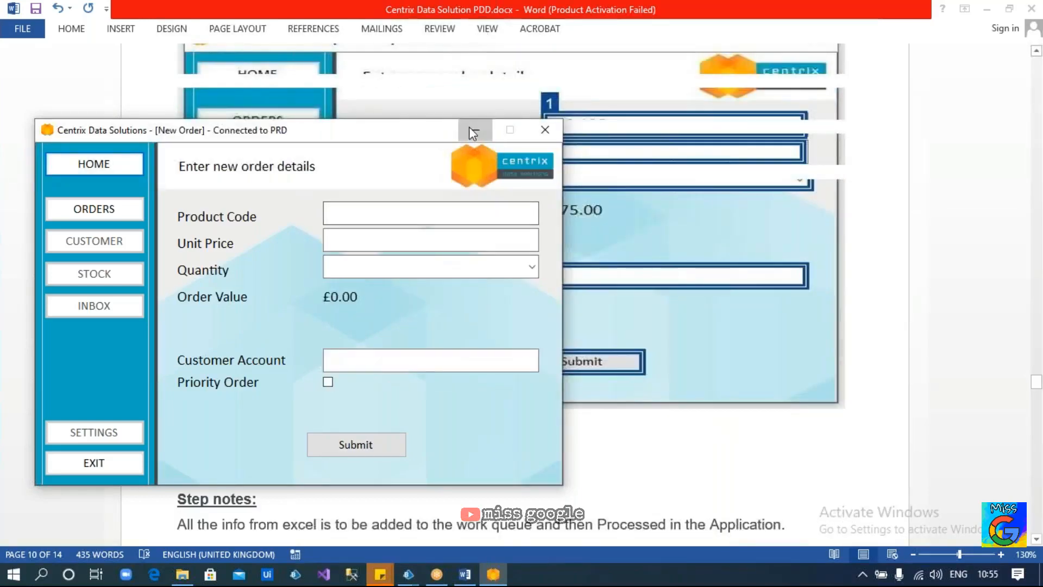
left_click(470, 130)
scroll(535, 336, "up", 10)
scroll(540, 337, "up", 9)
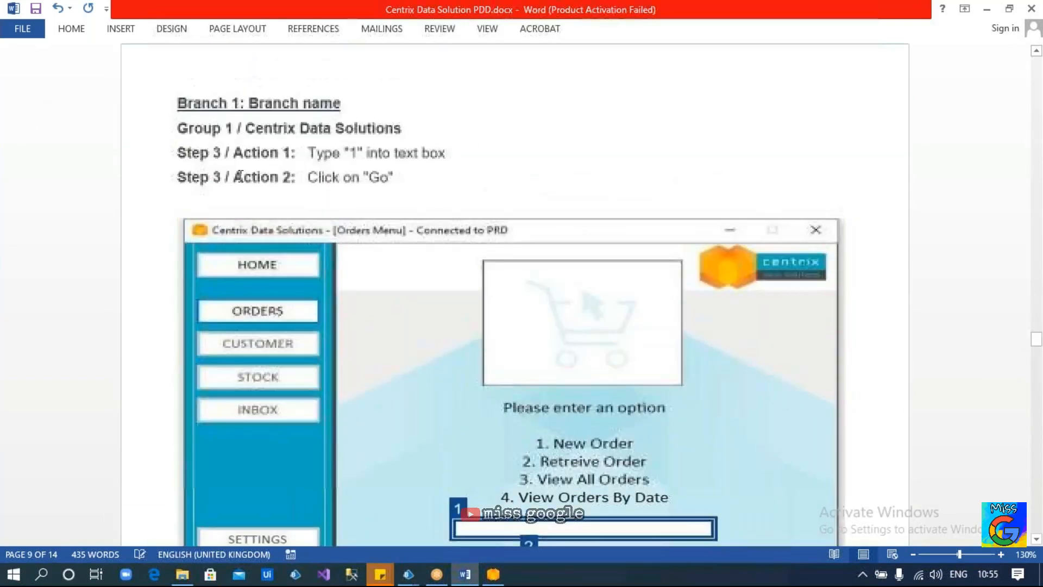
left_click_drag(179, 153, 439, 181)
scroll(439, 185, "down", 10)
scroll(440, 201, "down", 10)
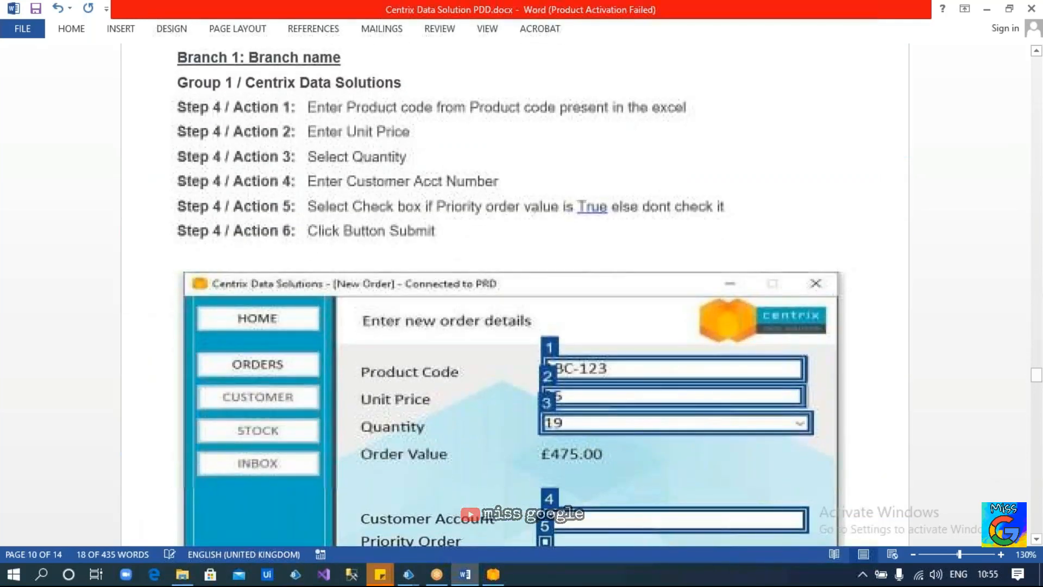
scroll(434, 239, "down", 10)
scroll(536, 350, "down", 10)
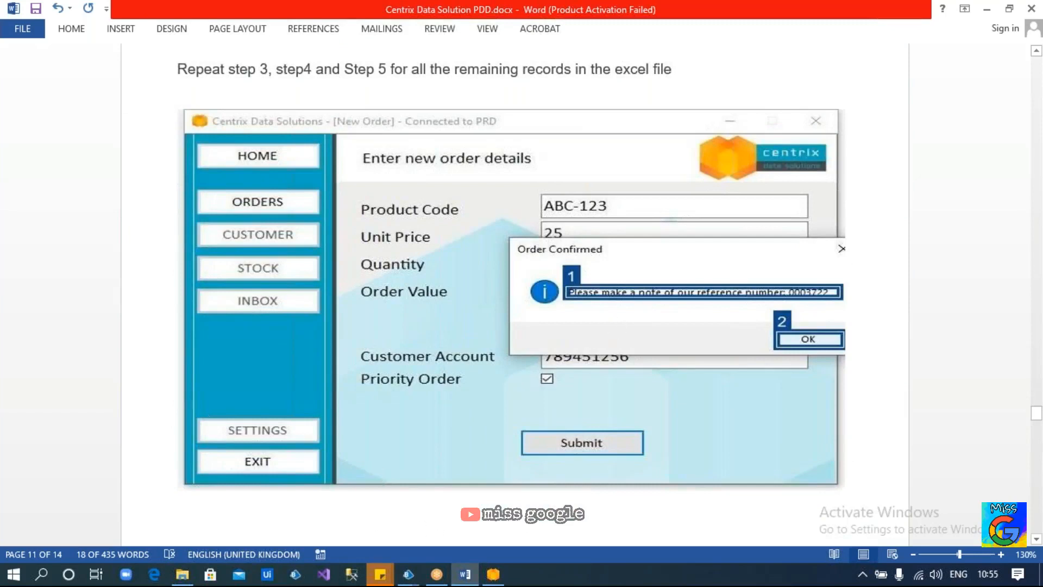
left_click(493, 574)
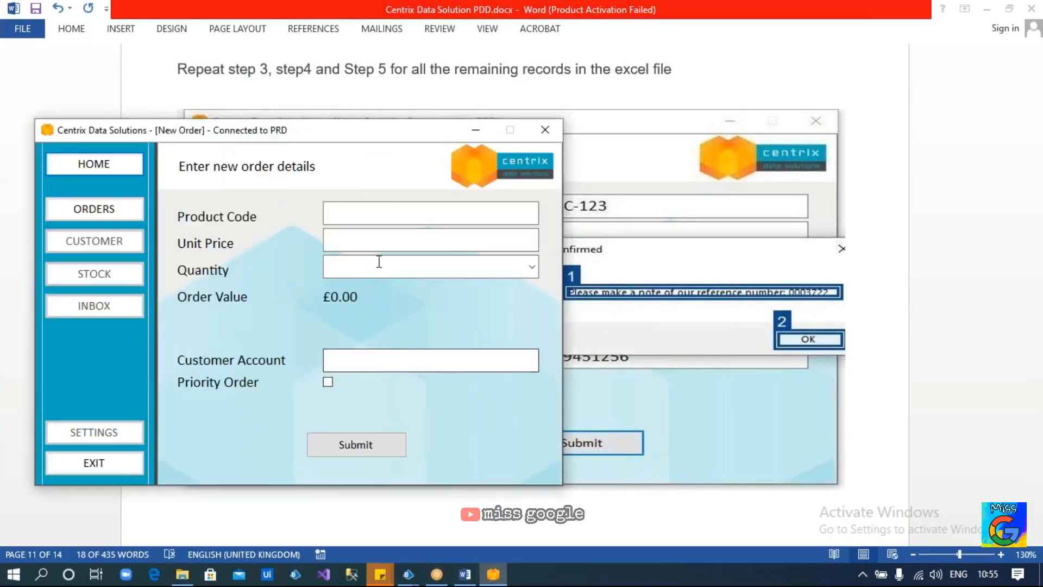
Bring the Centrix object editor forward and close its Application Modeller, returning to the Action 1 page
left_click(409, 574)
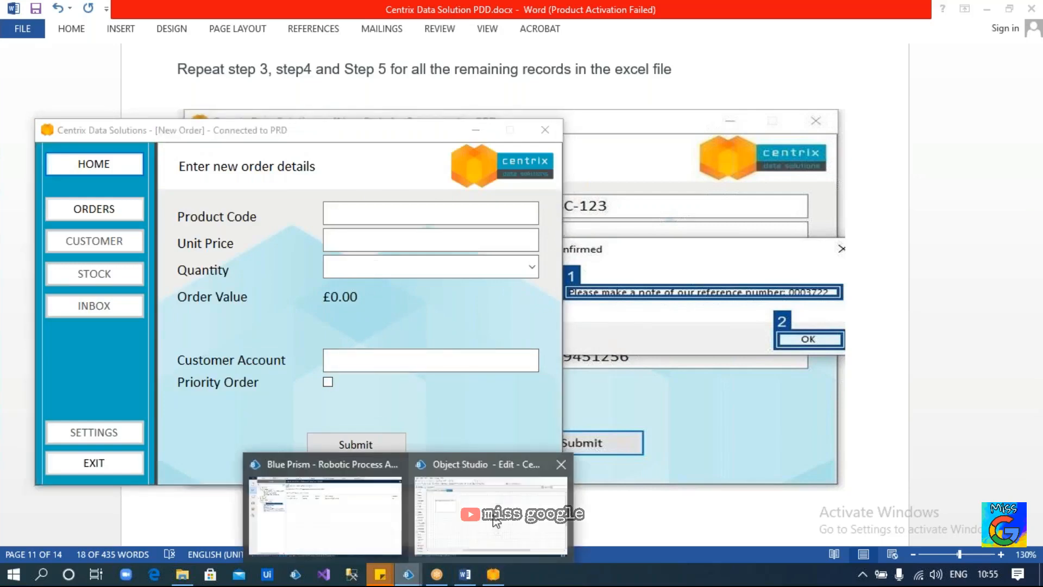
left_click(495, 518)
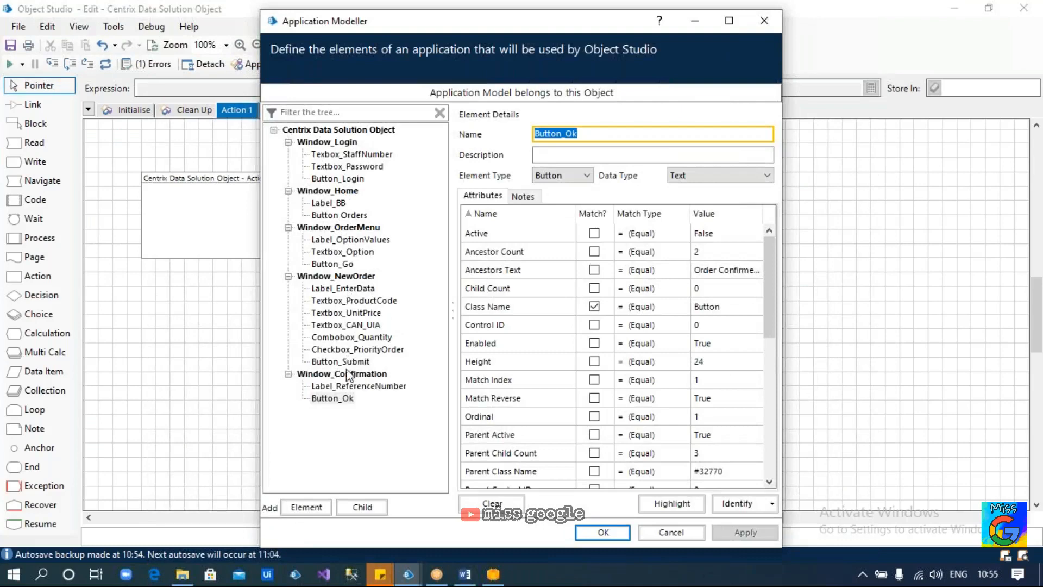
key("Escape")
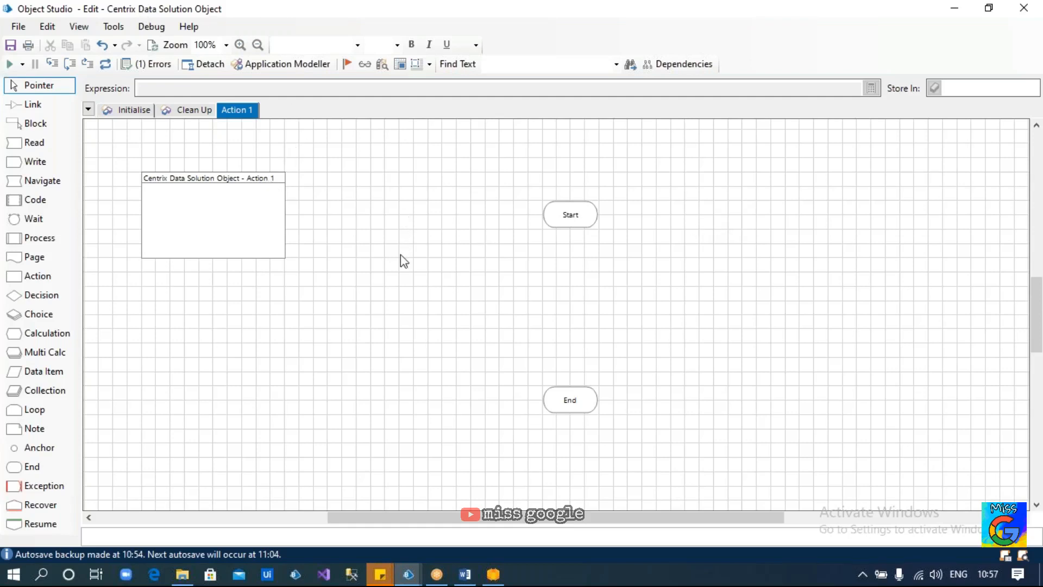
Switch back to the PDD in Word and scroll up to section 3.3 Process Manual steps
left_click(495, 574)
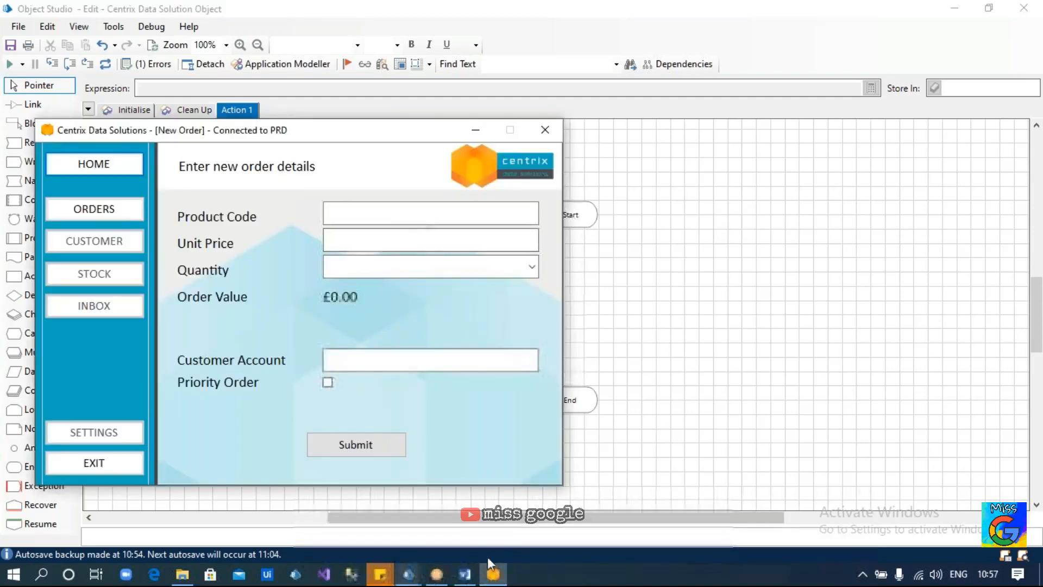
left_click(464, 574)
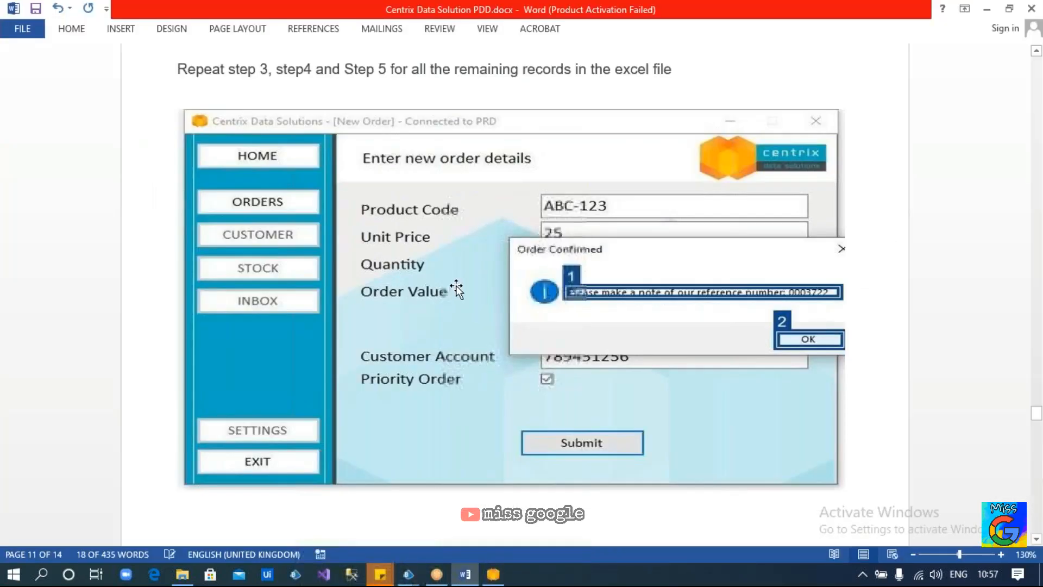
scroll(455, 286, "up", 3)
scroll(458, 279, "up", 15)
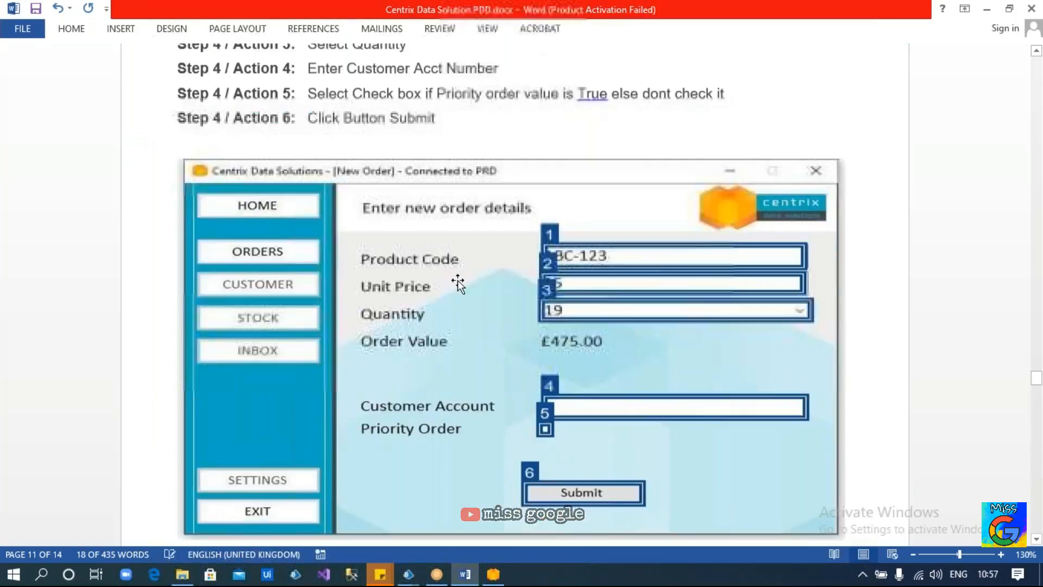
scroll(434, 281, "up", 10)
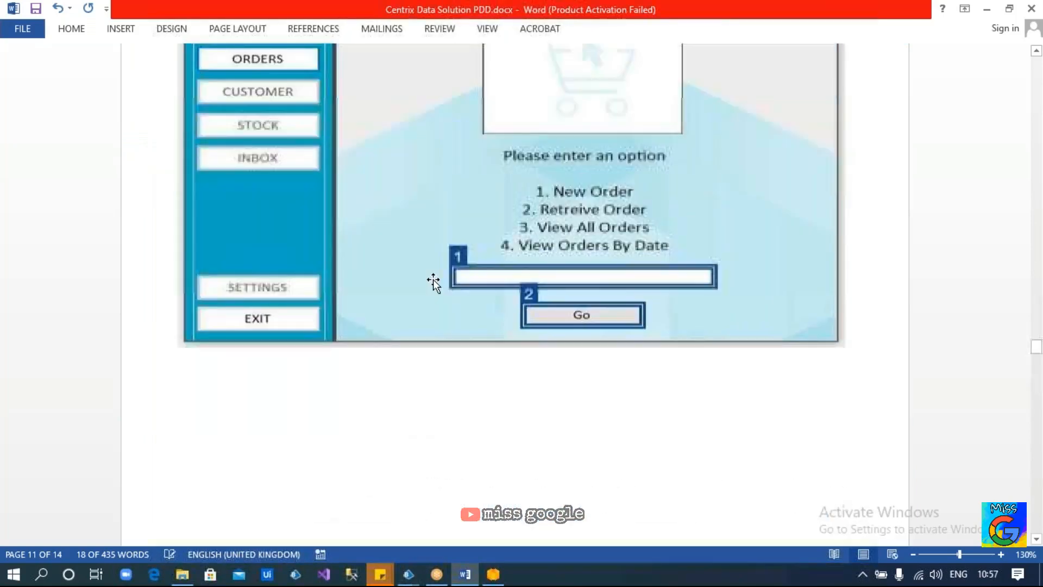
scroll(433, 283, "up", 20)
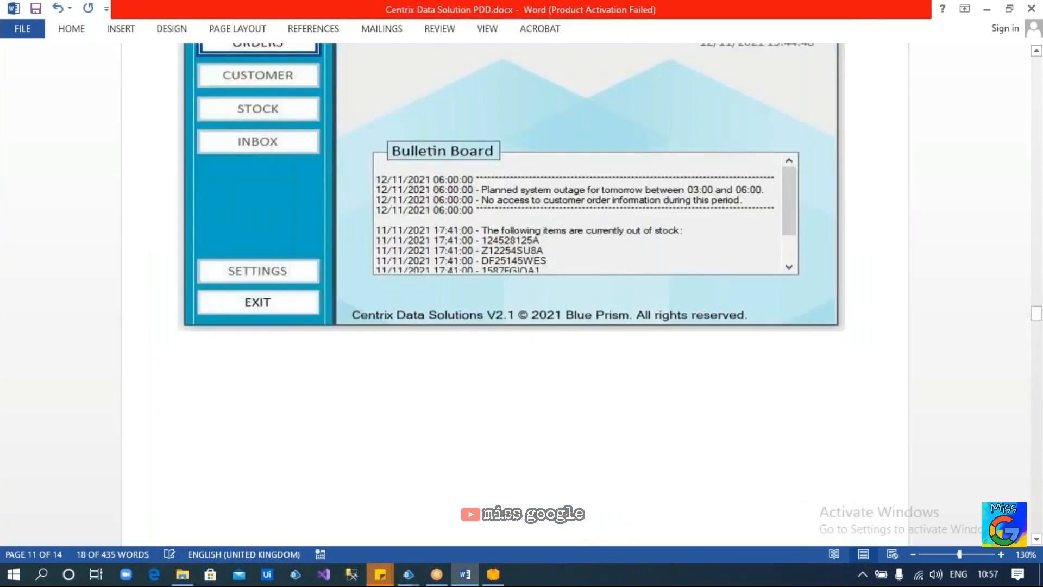
scroll(515, 293, "up", 15)
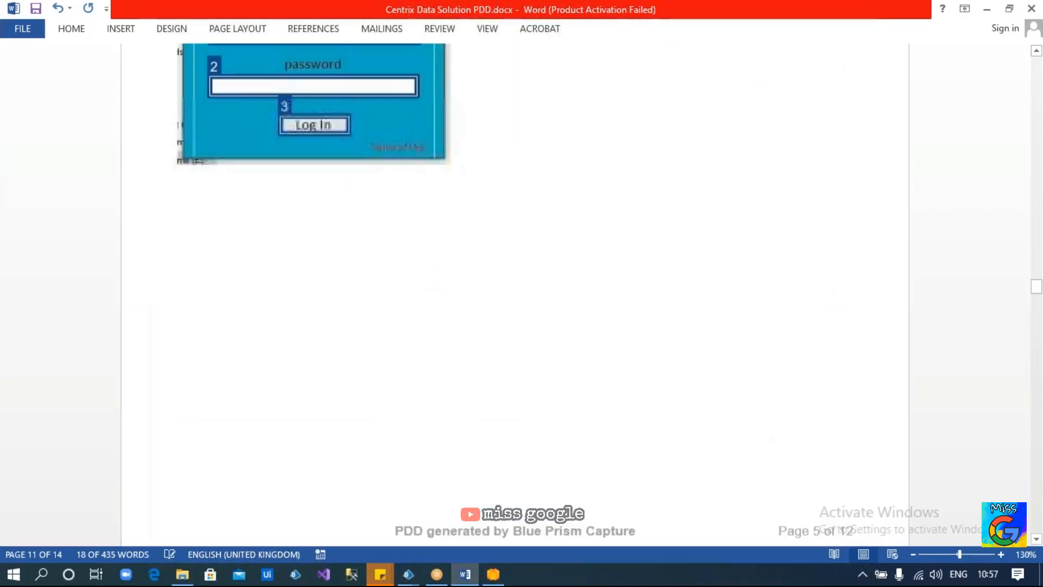
scroll(426, 280, "up", 12)
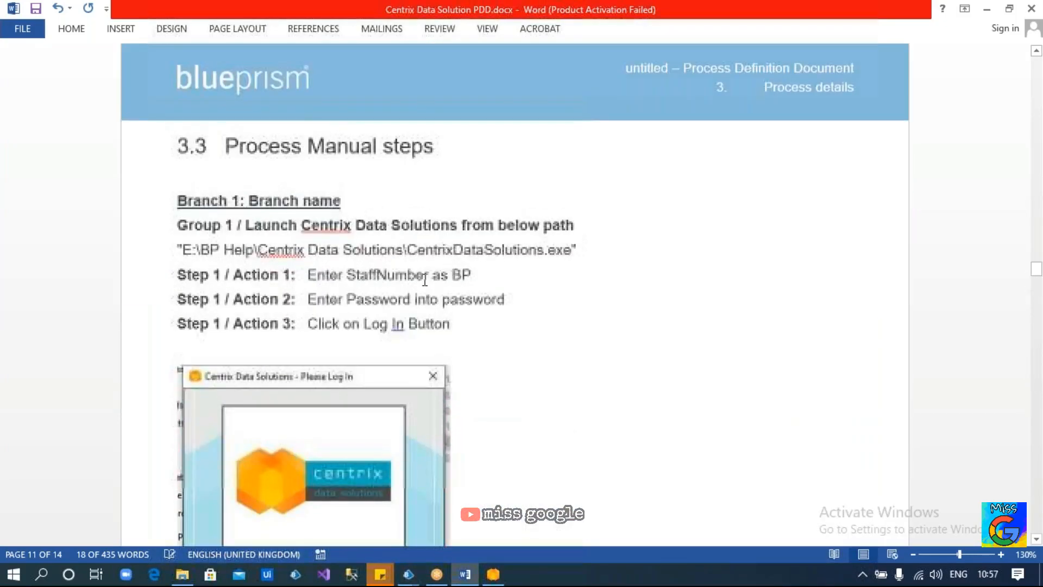
scroll(266, 267, "up", 1)
Select the Launch Centrix Data Solutions line and its executable path, then place the cursor in Step 1
left_click_drag(237, 255, 200, 281)
left_click(568, 282)
left_click(473, 307)
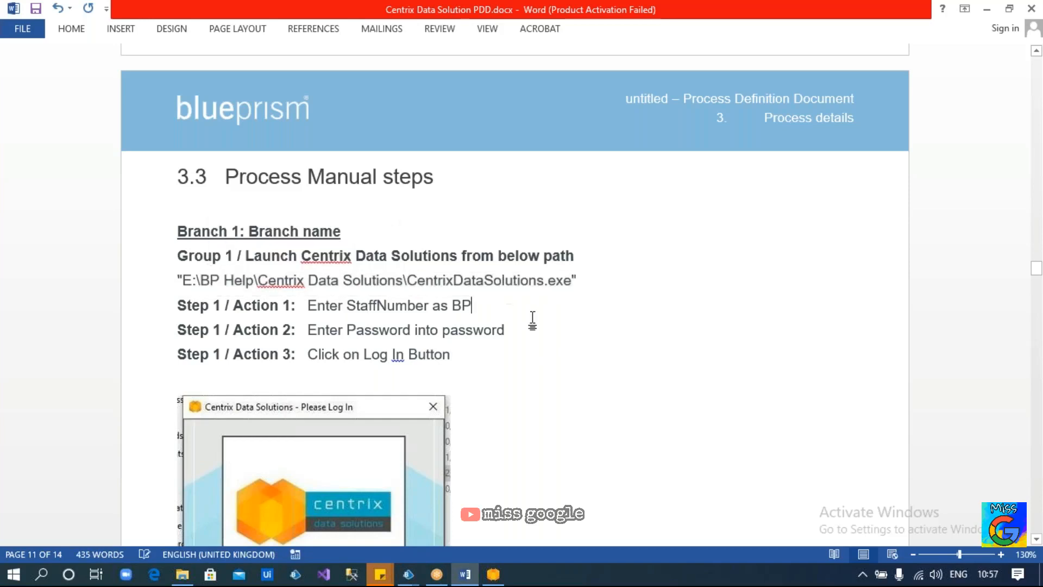